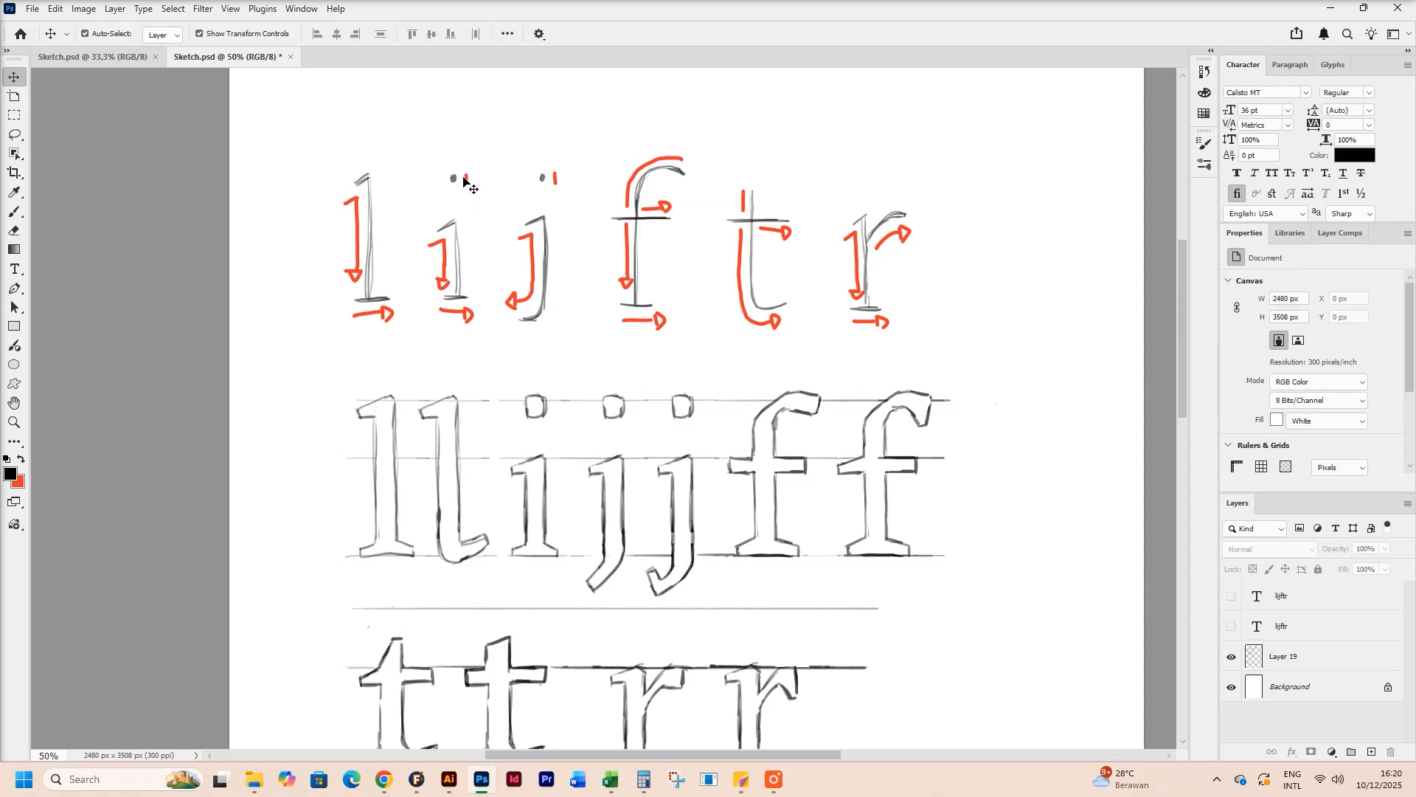
# Step: Examine the stroke-order sketches of l, i, j, f, t and r and the serif letter outlines drawn beneath them
pyautogui.click(366, 179)
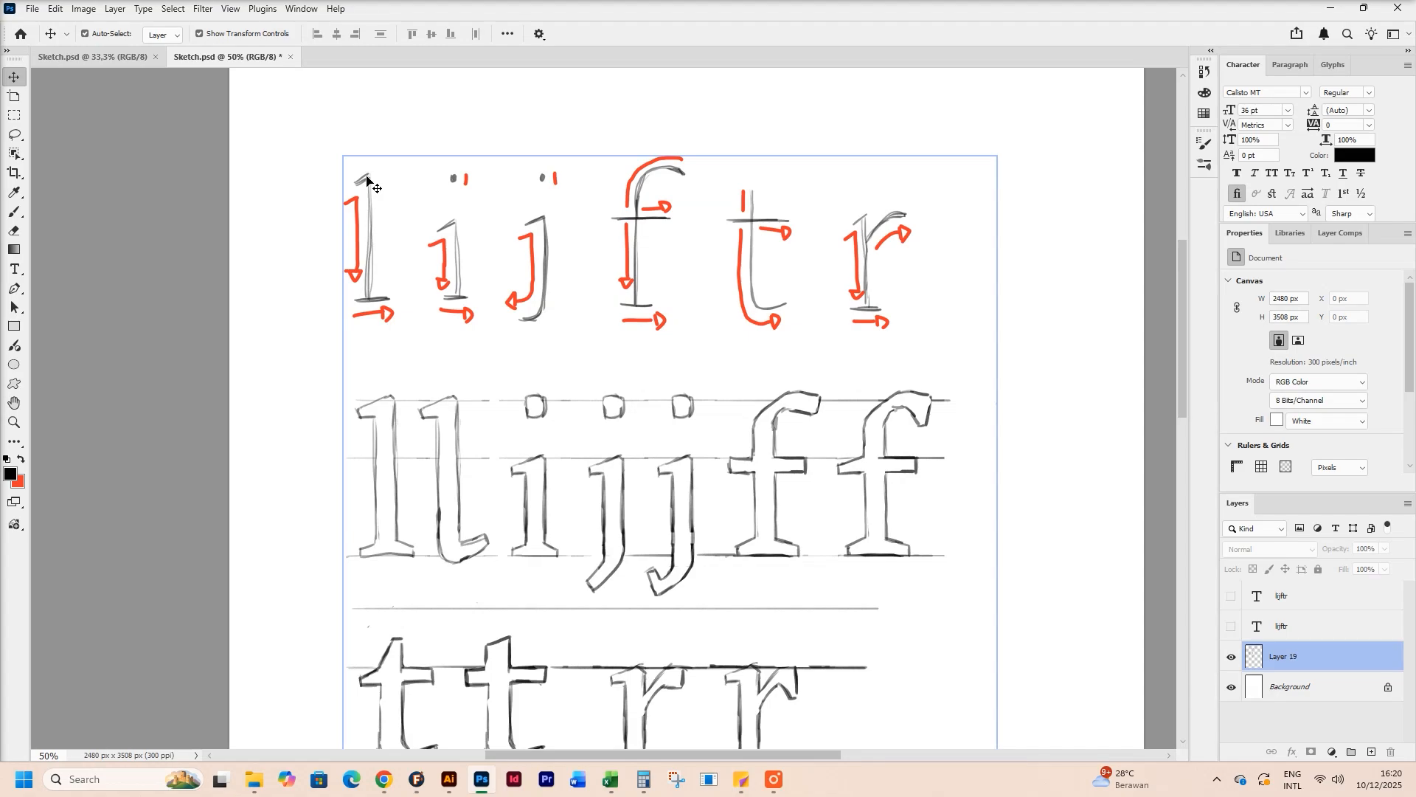
pyautogui.click(352, 181)
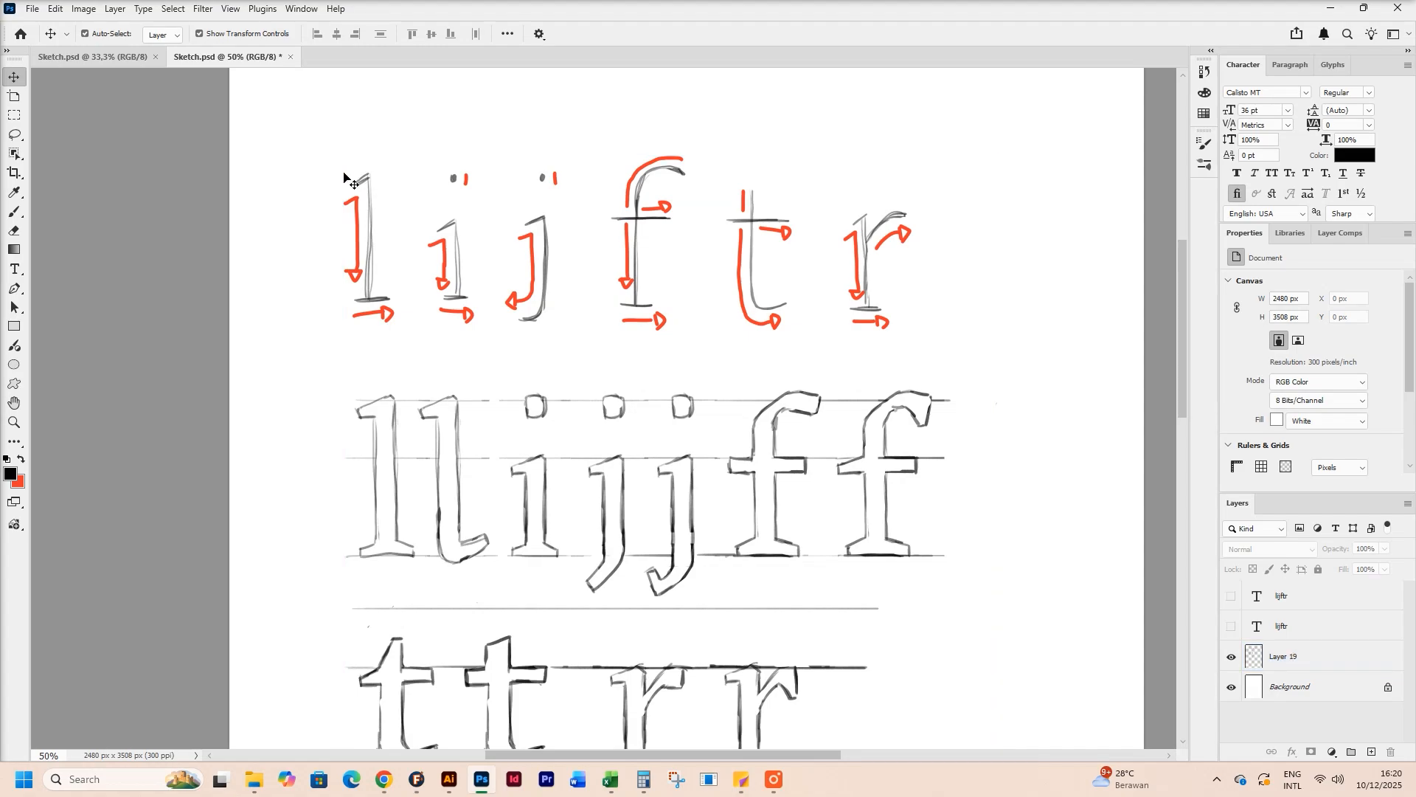
pyautogui.click(458, 180)
pyautogui.click(458, 169)
pyautogui.scroll(-3, 607, 361)
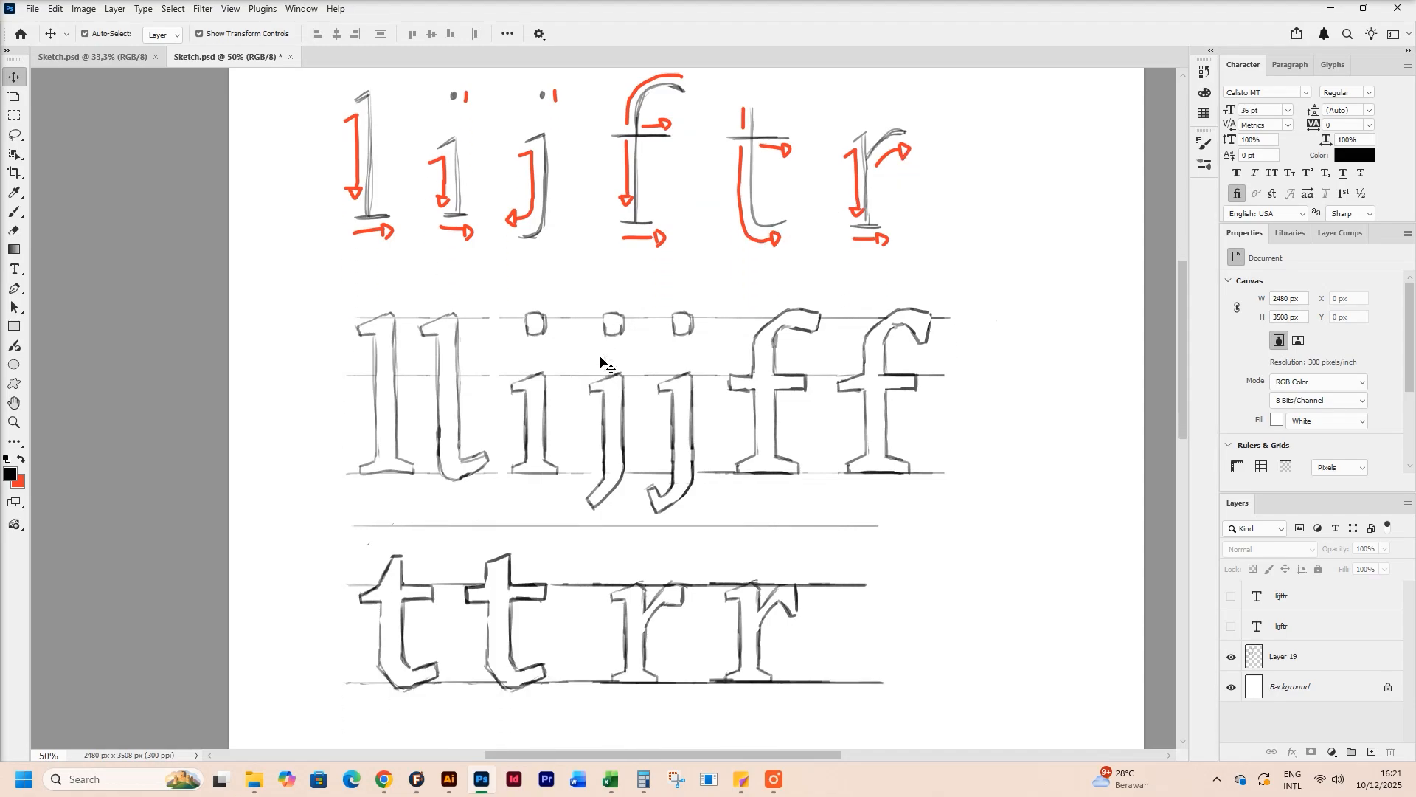
pyautogui.click(386, 272)
pyautogui.click(406, 388)
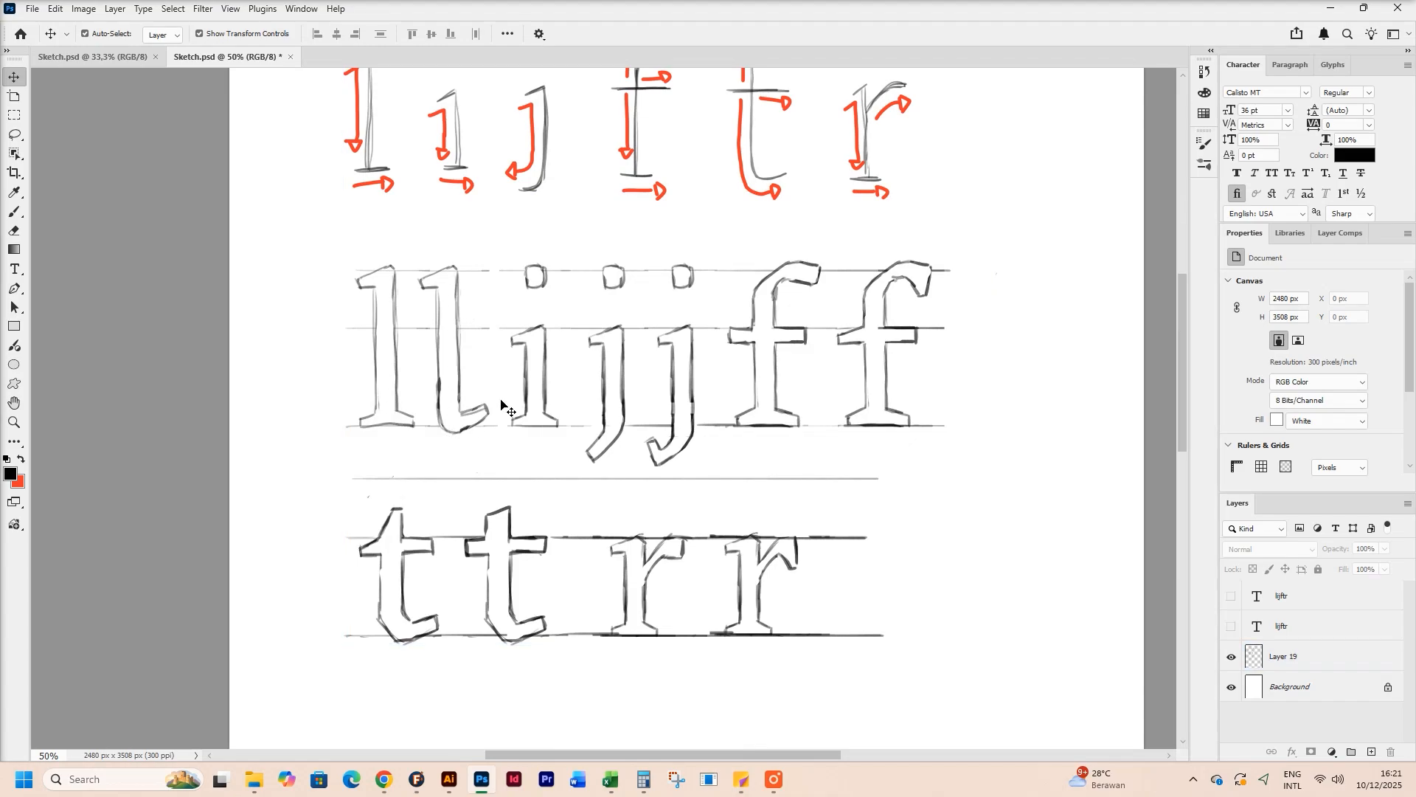
pyautogui.click(470, 415)
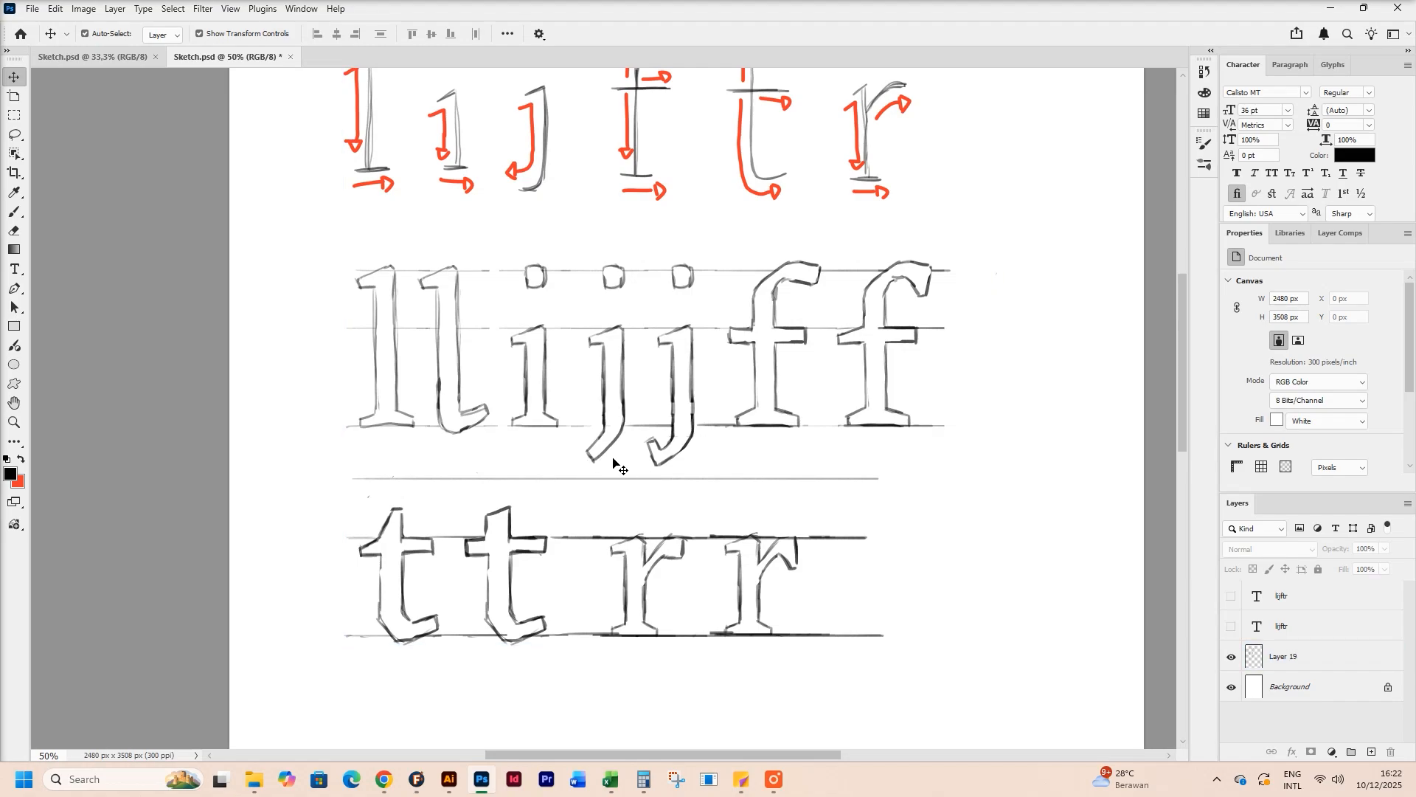
pyautogui.click(678, 333)
pyautogui.click(679, 417)
pyautogui.click(660, 467)
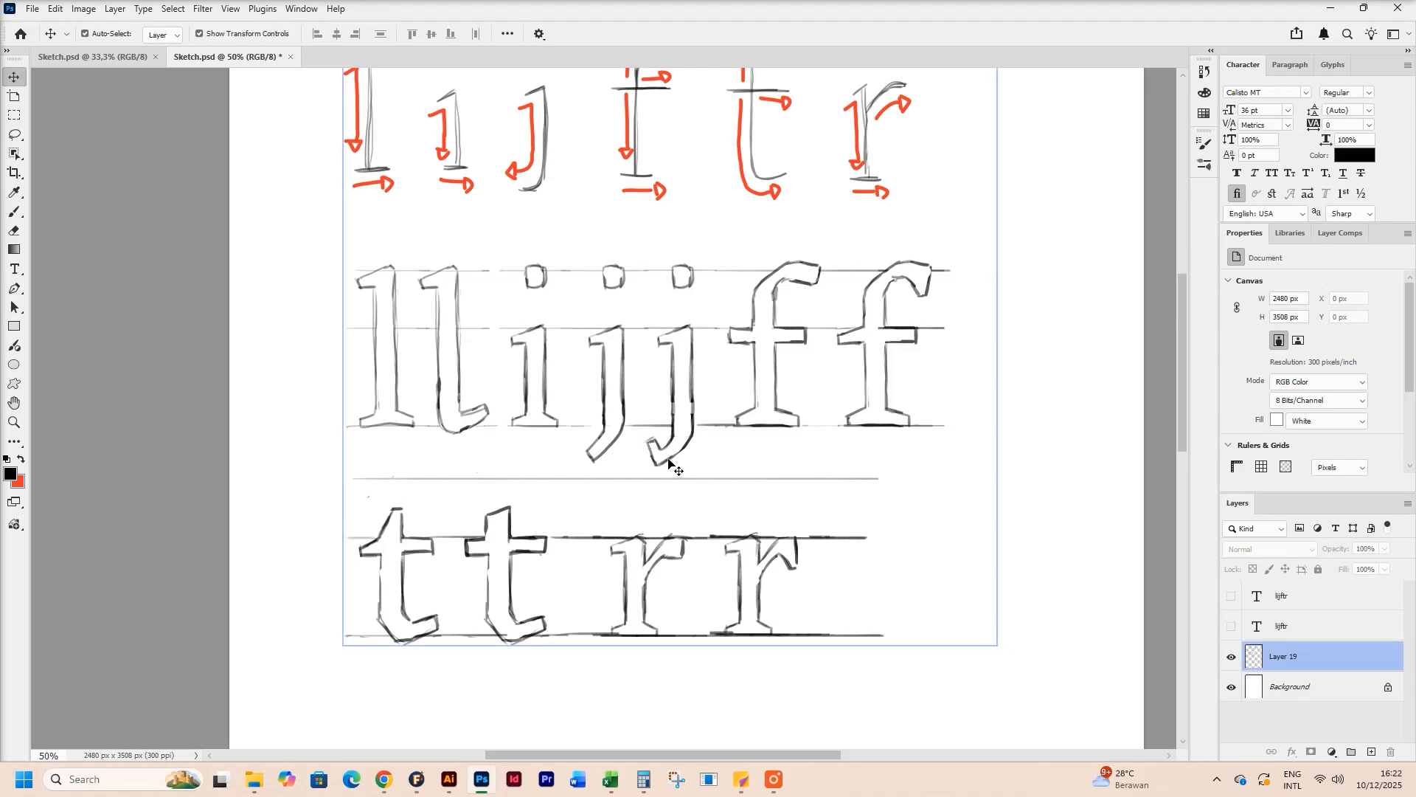
pyautogui.click(672, 463)
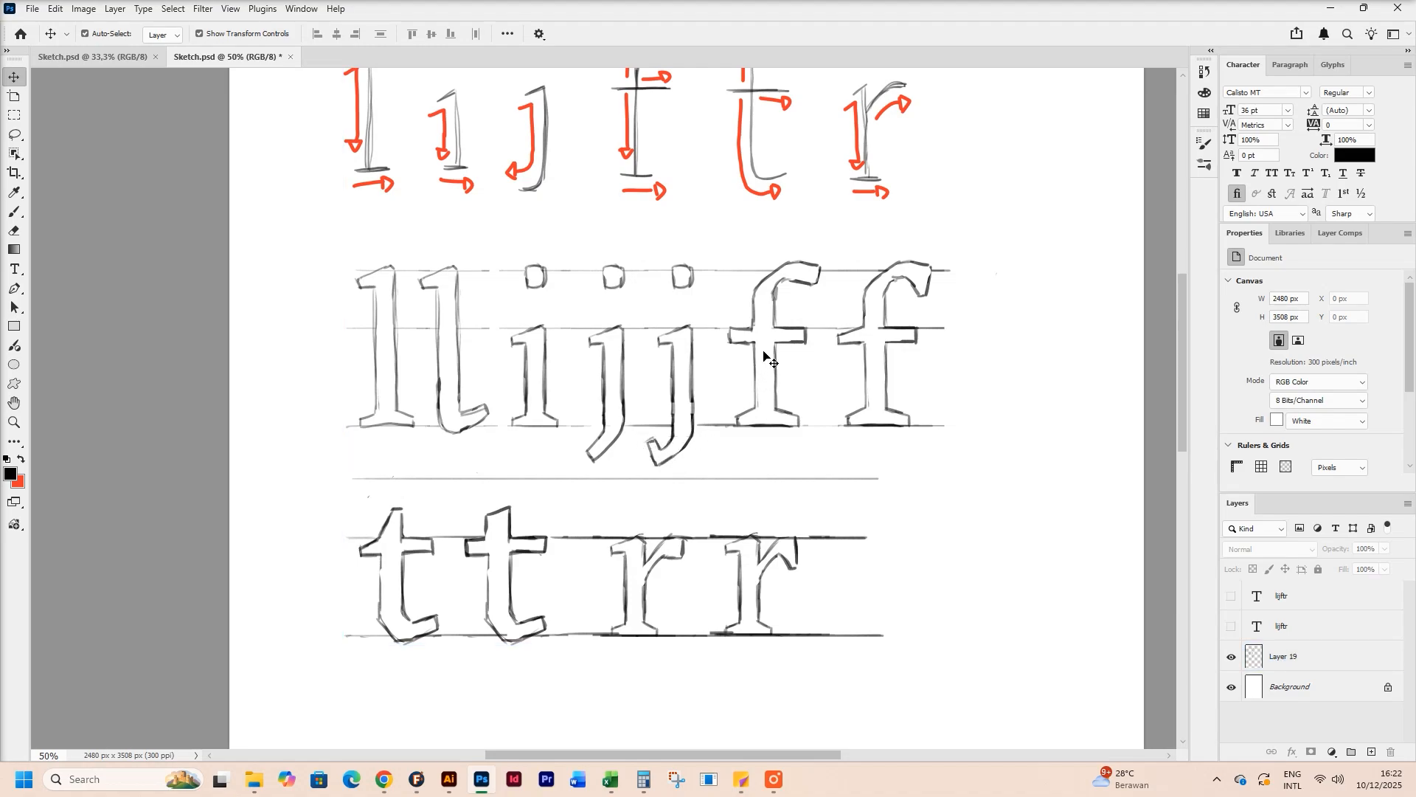
pyautogui.click(770, 291)
pyautogui.click(806, 267)
pyautogui.click(817, 267)
pyautogui.click(790, 679)
pyautogui.click(773, 780)
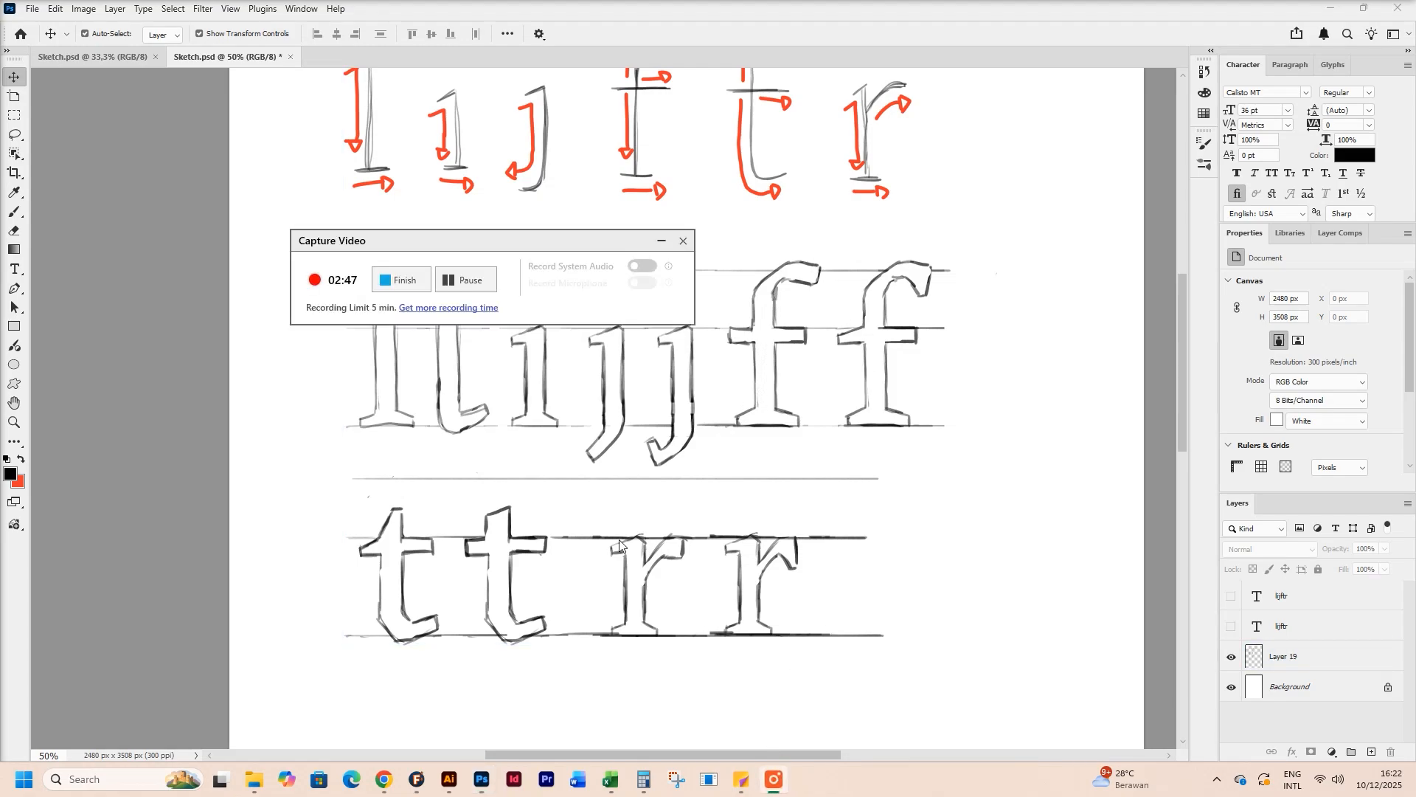
pyautogui.click(654, 244)
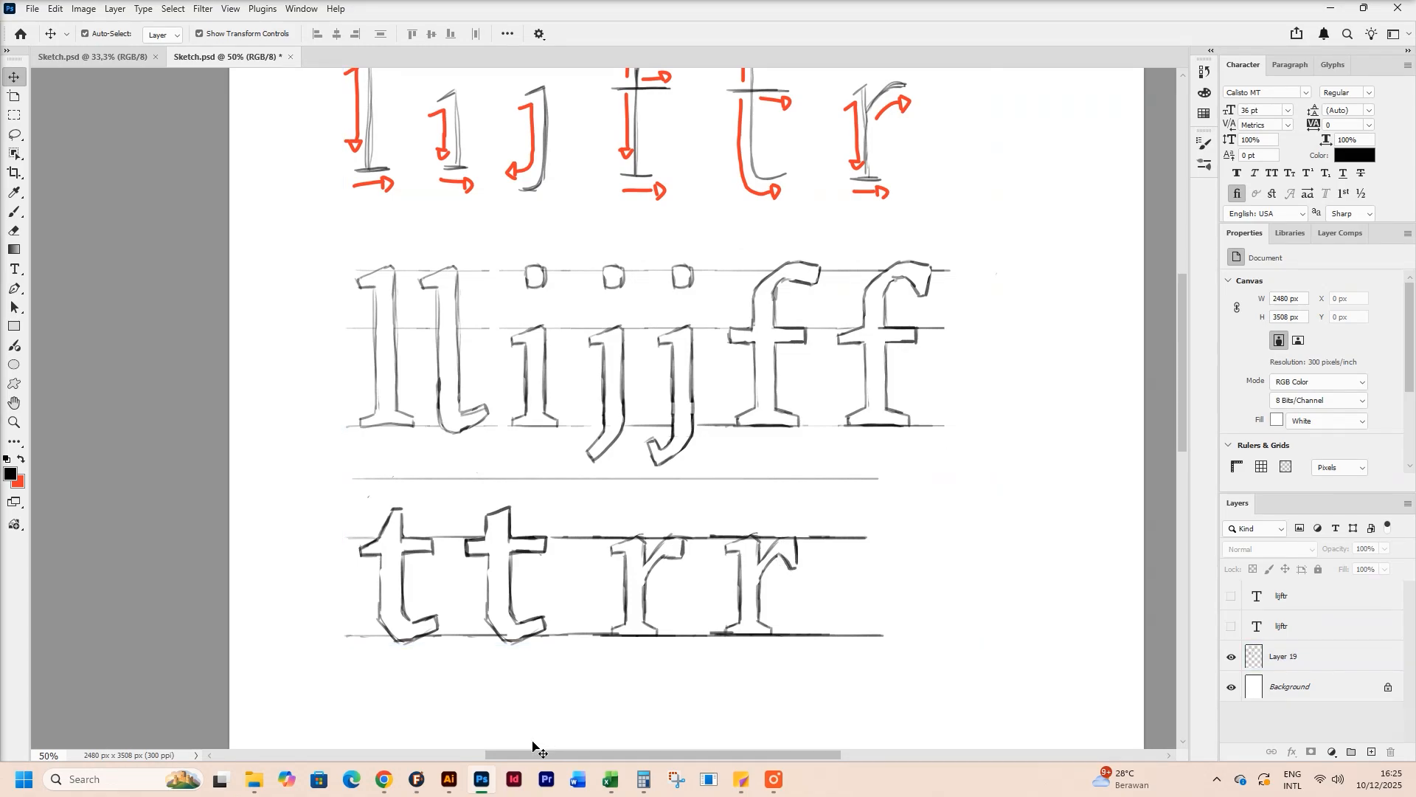
# Step: Switch to FontLab and open the h glyph for editing in the lowercase alphabet text
pyautogui.click(417, 780)
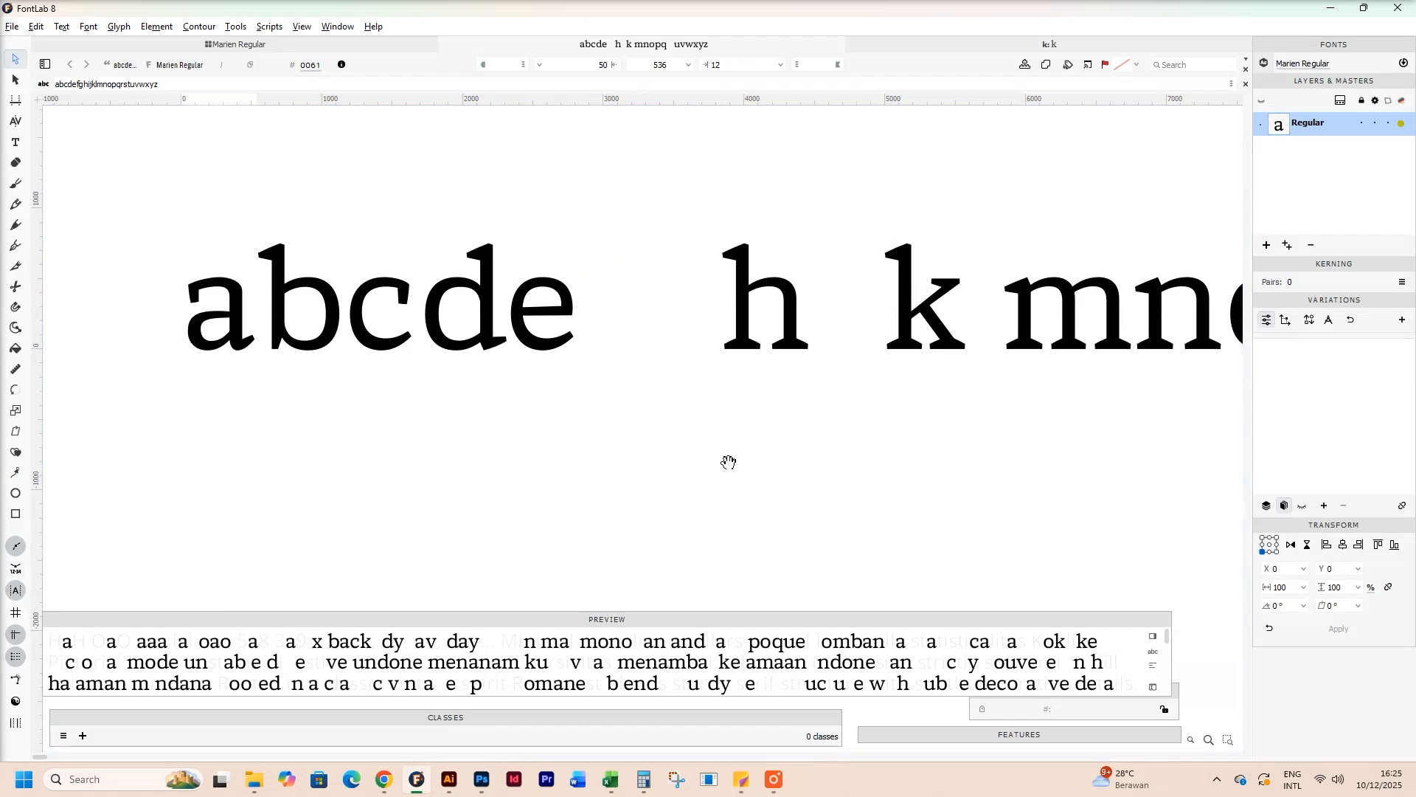
pyautogui.hscroll(1, 701, 464)
pyautogui.hscroll(1, 709, 462)
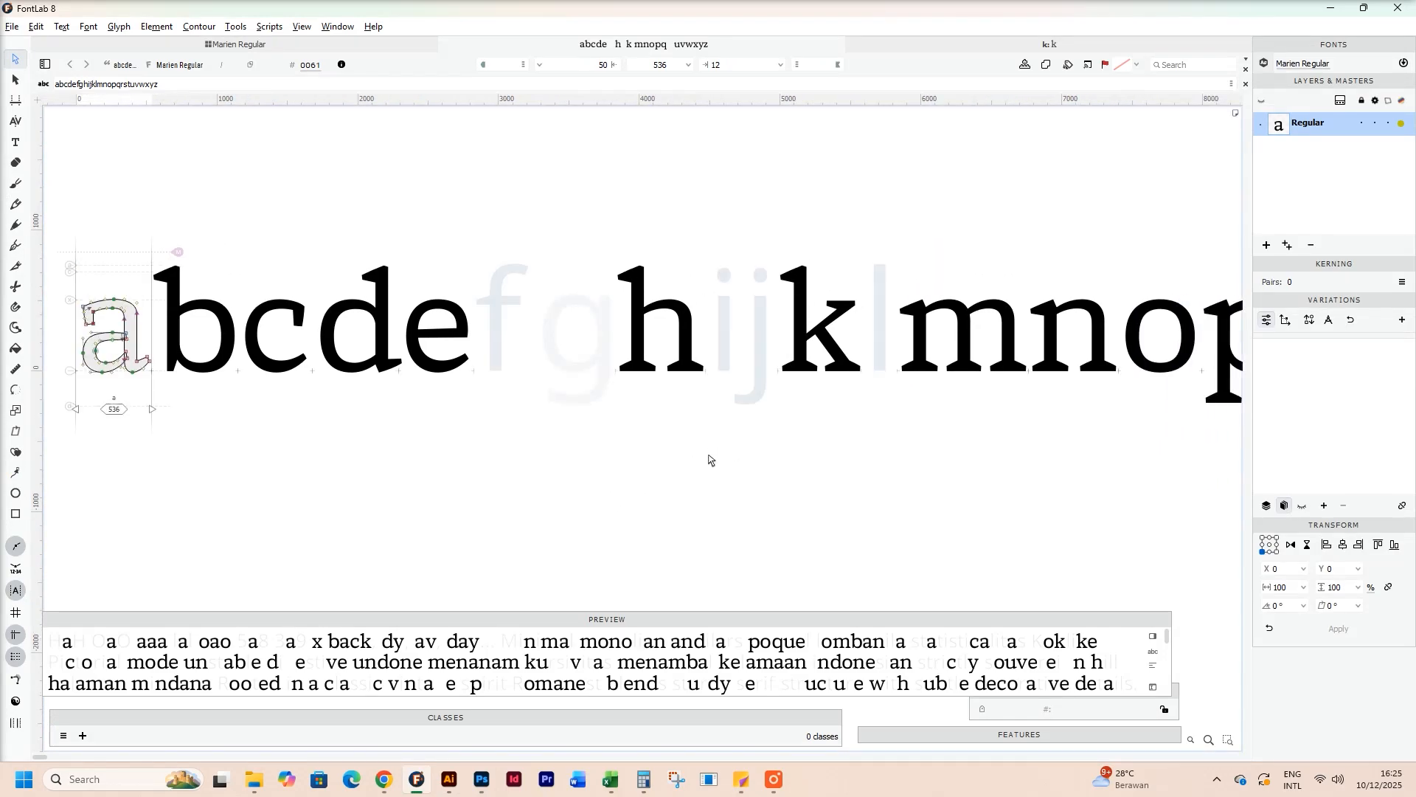
pyautogui.scroll(5, 738, 398)
pyautogui.doubleClick(659, 322)
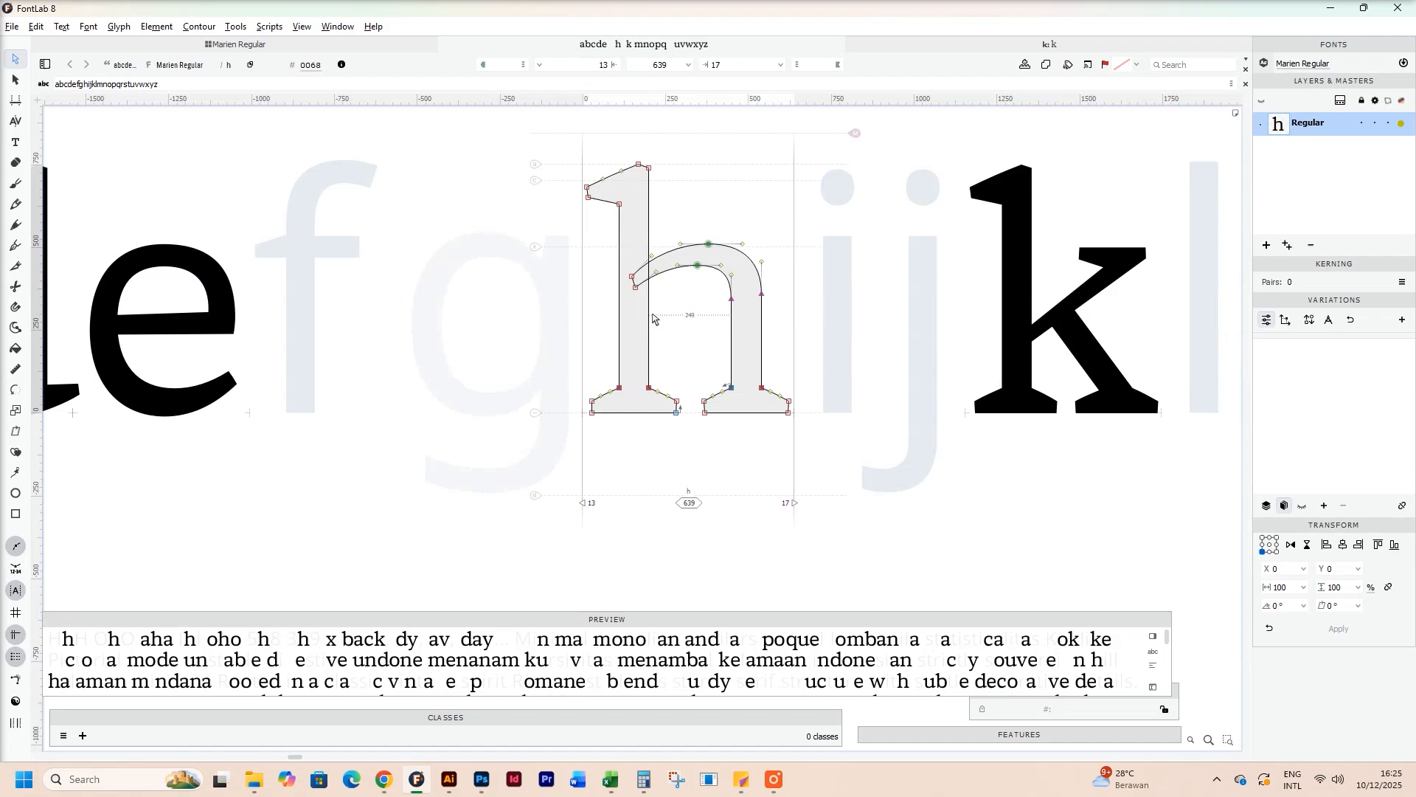
# Step: Copy the serifed stem contour of the h glyph into the empty l glyph
pyautogui.hscroll(2, 655, 320)
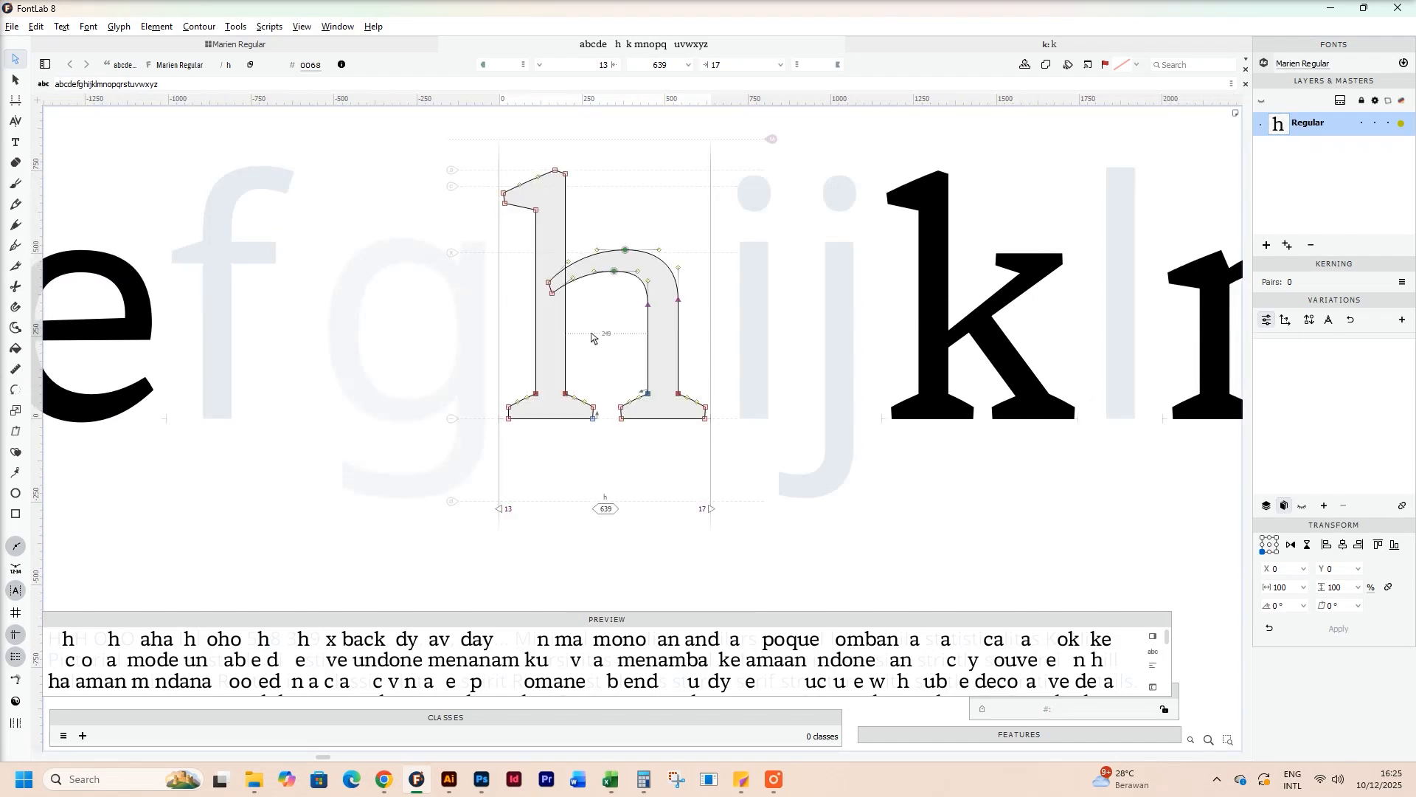
pyautogui.moveTo(592, 338); pyautogui.dragTo(834, 361)
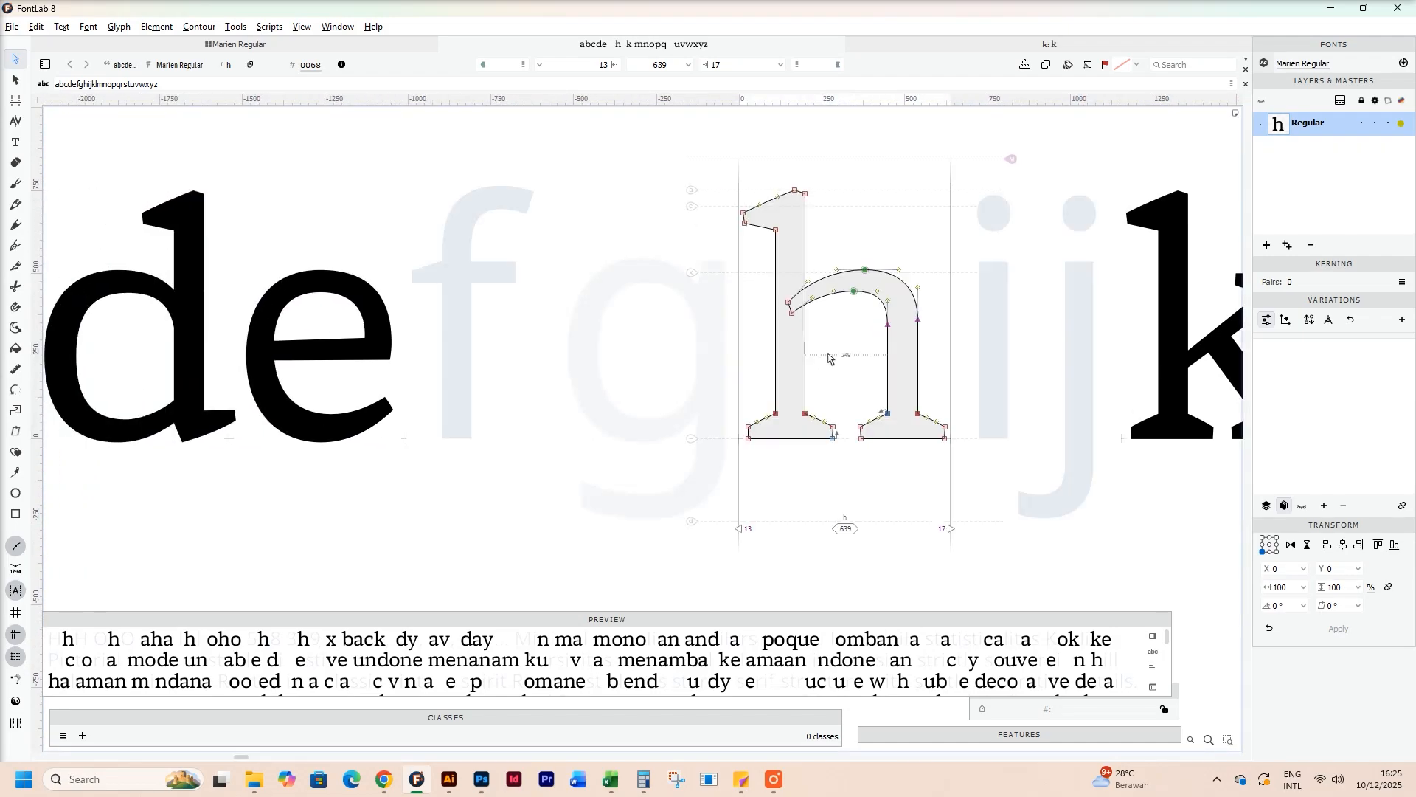
pyautogui.doubleClick(812, 358)
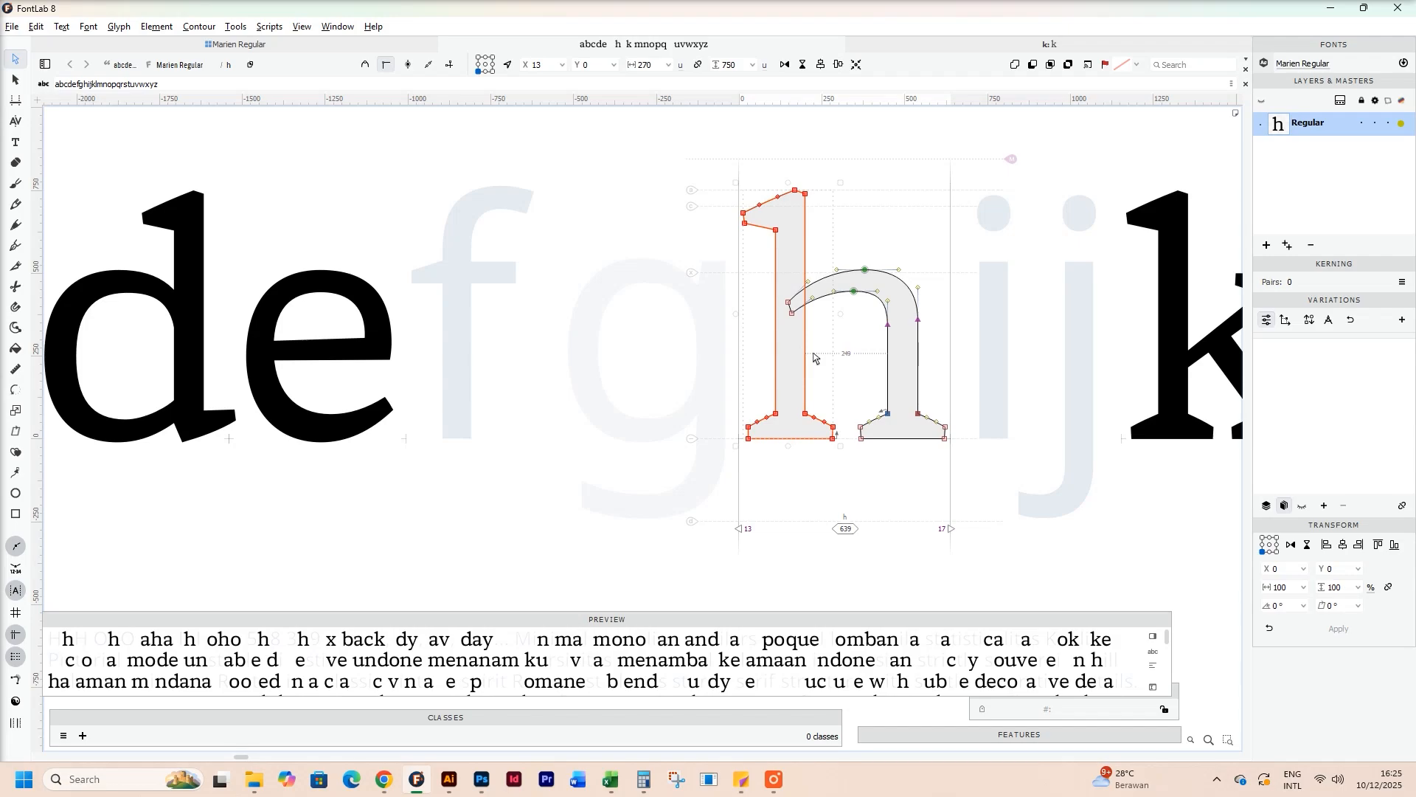
pyautogui.click(840, 364)
pyautogui.moveTo(1026, 376); pyautogui.dragTo(458, 364)
pyautogui.moveTo(891, 370); pyautogui.dragTo(588, 378)
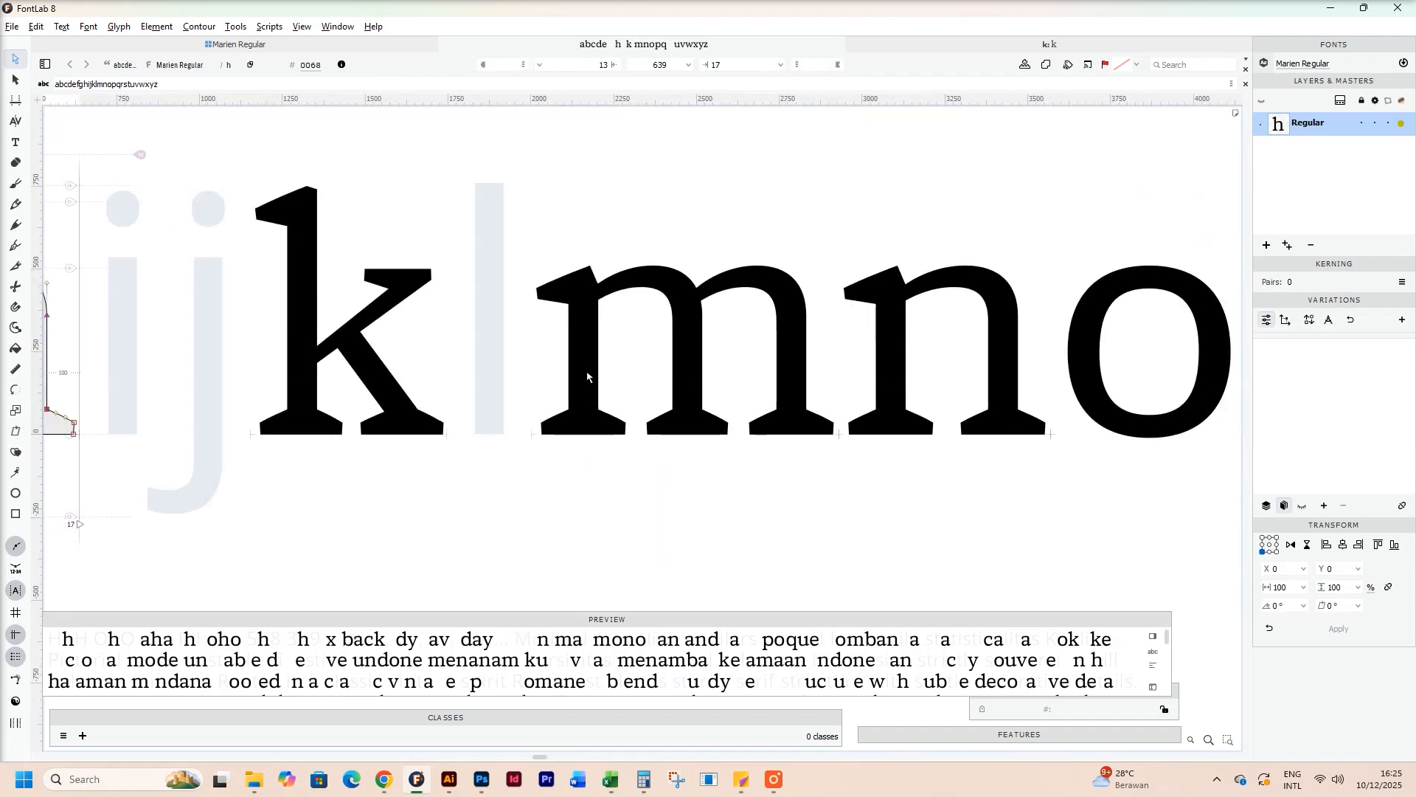
pyautogui.doubleClick(510, 341)
pyautogui.hotkey('ctrl', 'v')
# Step: Set the l glyph's right sidebearing to 12 and review its spacing beside the neighbouring letters
pyautogui.moveTo(520, 344); pyautogui.dragTo(791, 388)
pyautogui.click(687, 332)
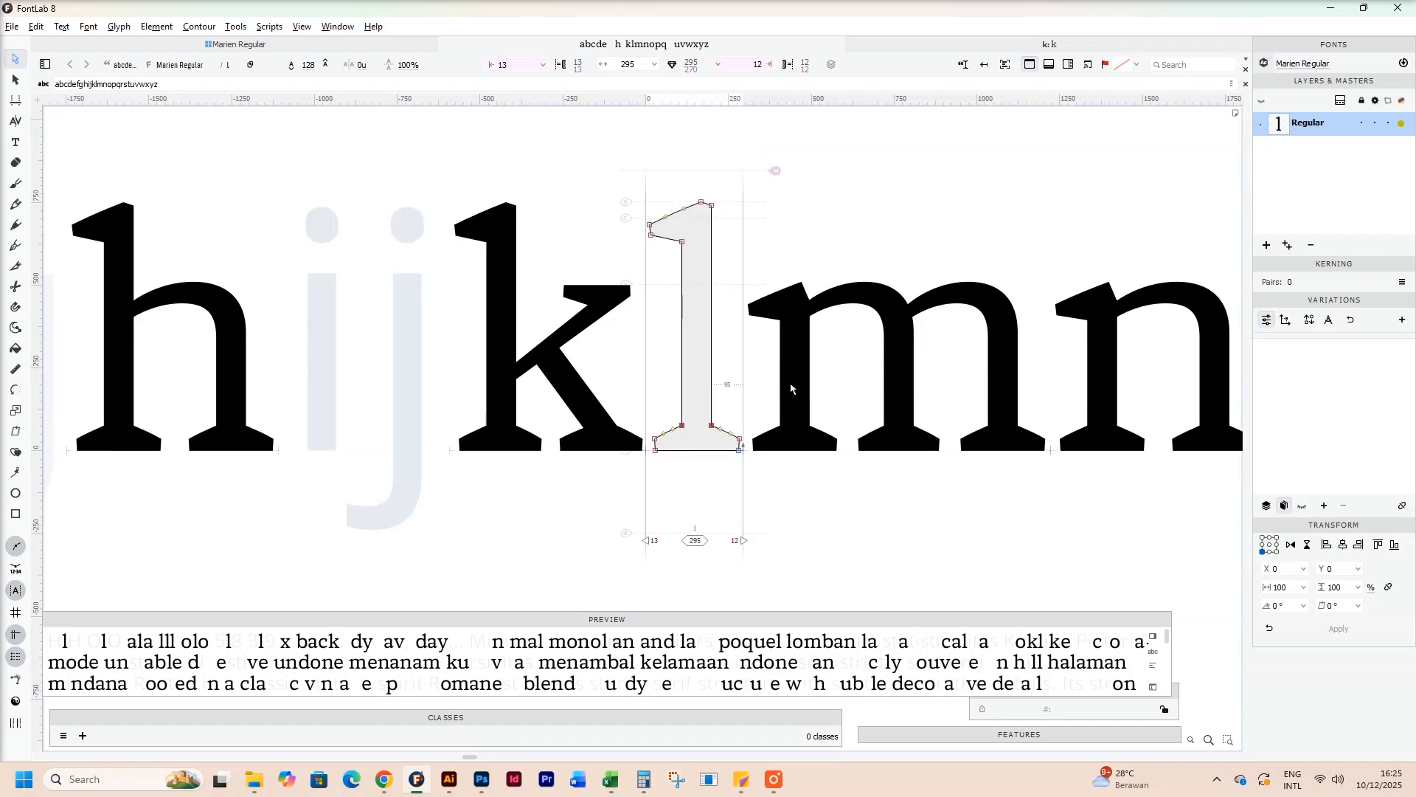
pyautogui.scroll(-1, 697, 380)
pyautogui.moveTo(601, 371); pyautogui.dragTo(763, 374)
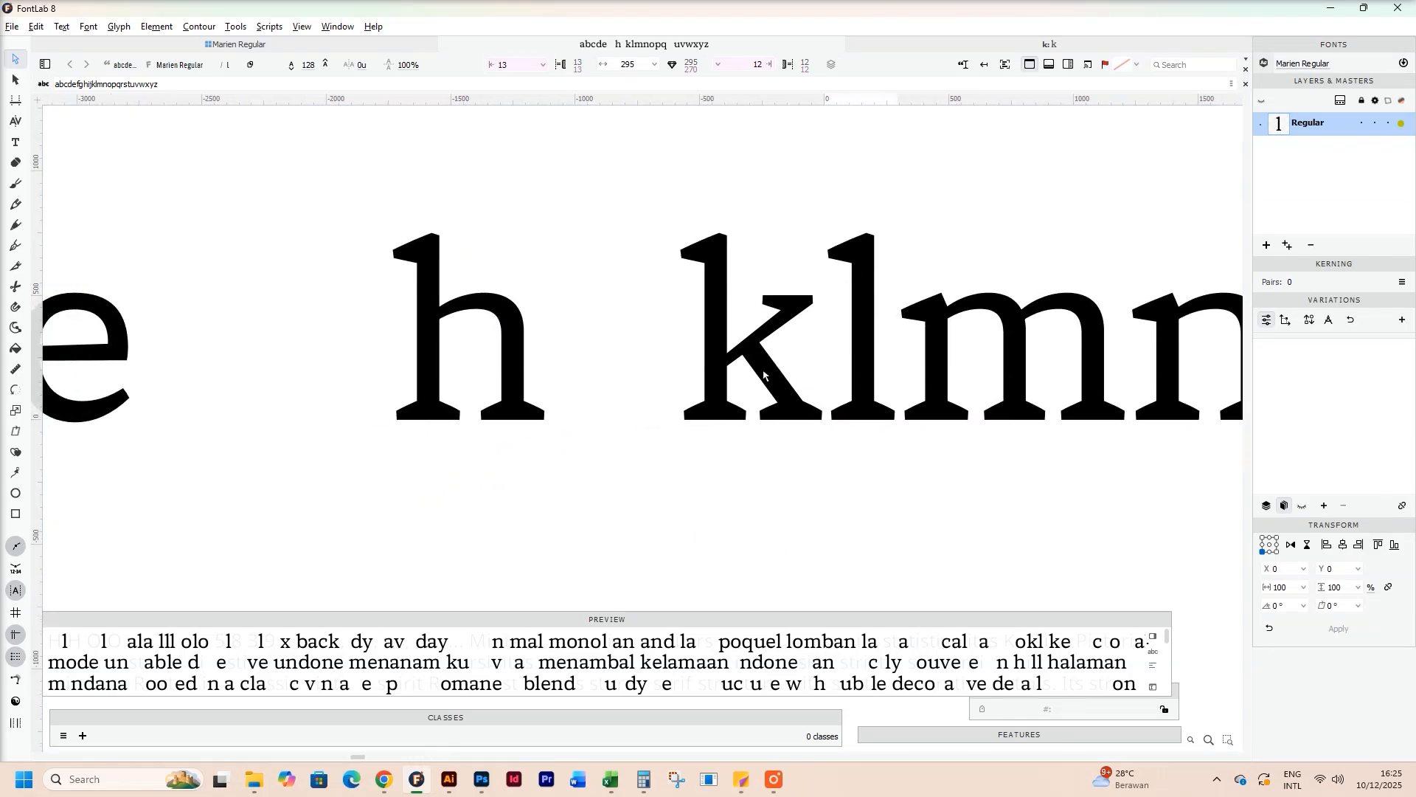
pyautogui.moveTo(530, 365)
pyautogui.mouseDown()
pyautogui.moveTo(971, 368)
pyautogui.moveTo(512, 369)
pyautogui.mouseUp()
pyautogui.moveTo(1074, 387); pyautogui.dragTo(834, 386)
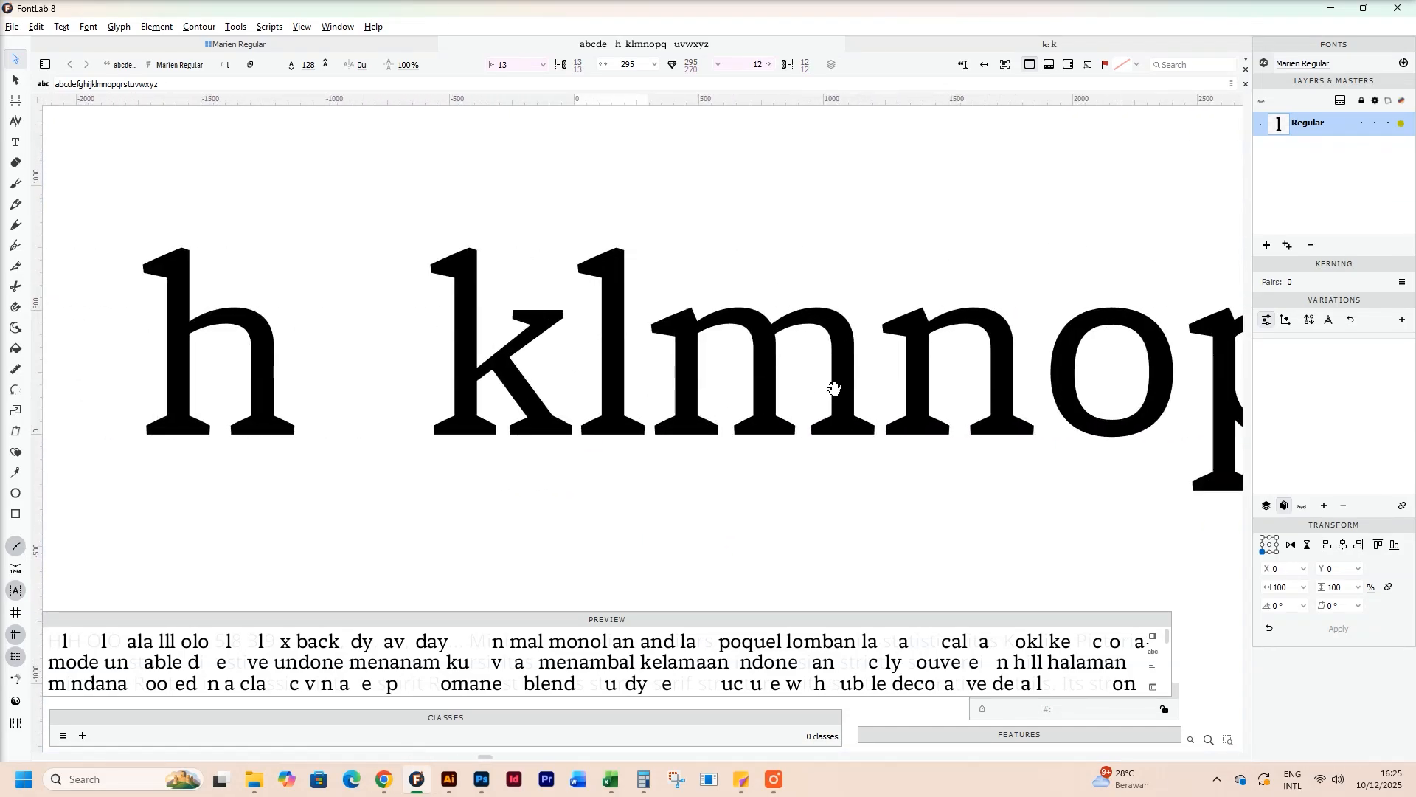
# Step: Copy the whole l contour into the empty i glyph
pyautogui.doubleClick(582, 274)
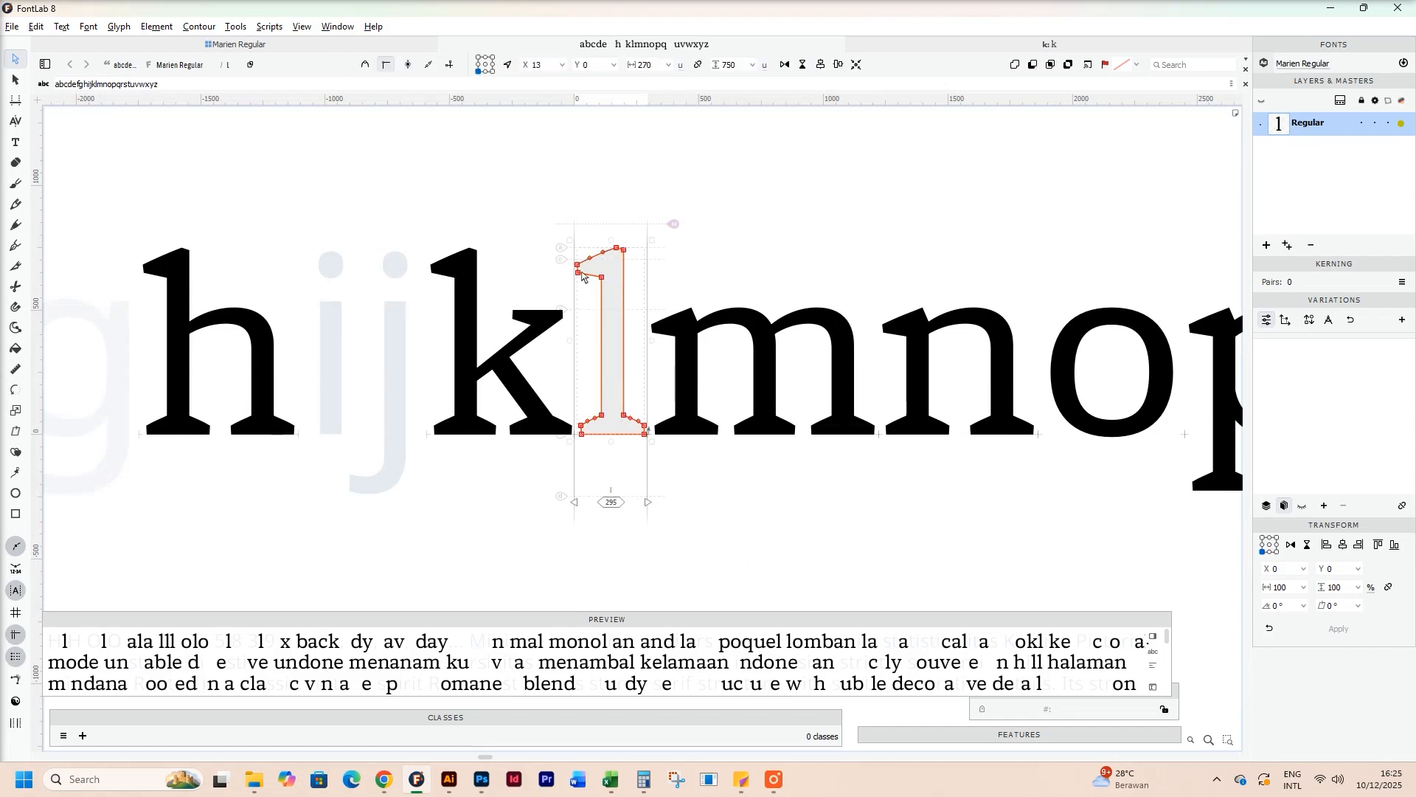
pyautogui.moveTo(995, 383); pyautogui.dragTo(292, 379)
pyautogui.moveTo(899, 403); pyautogui.dragTo(1288, 414)
pyautogui.moveTo(686, 426); pyautogui.dragTo(1225, 427)
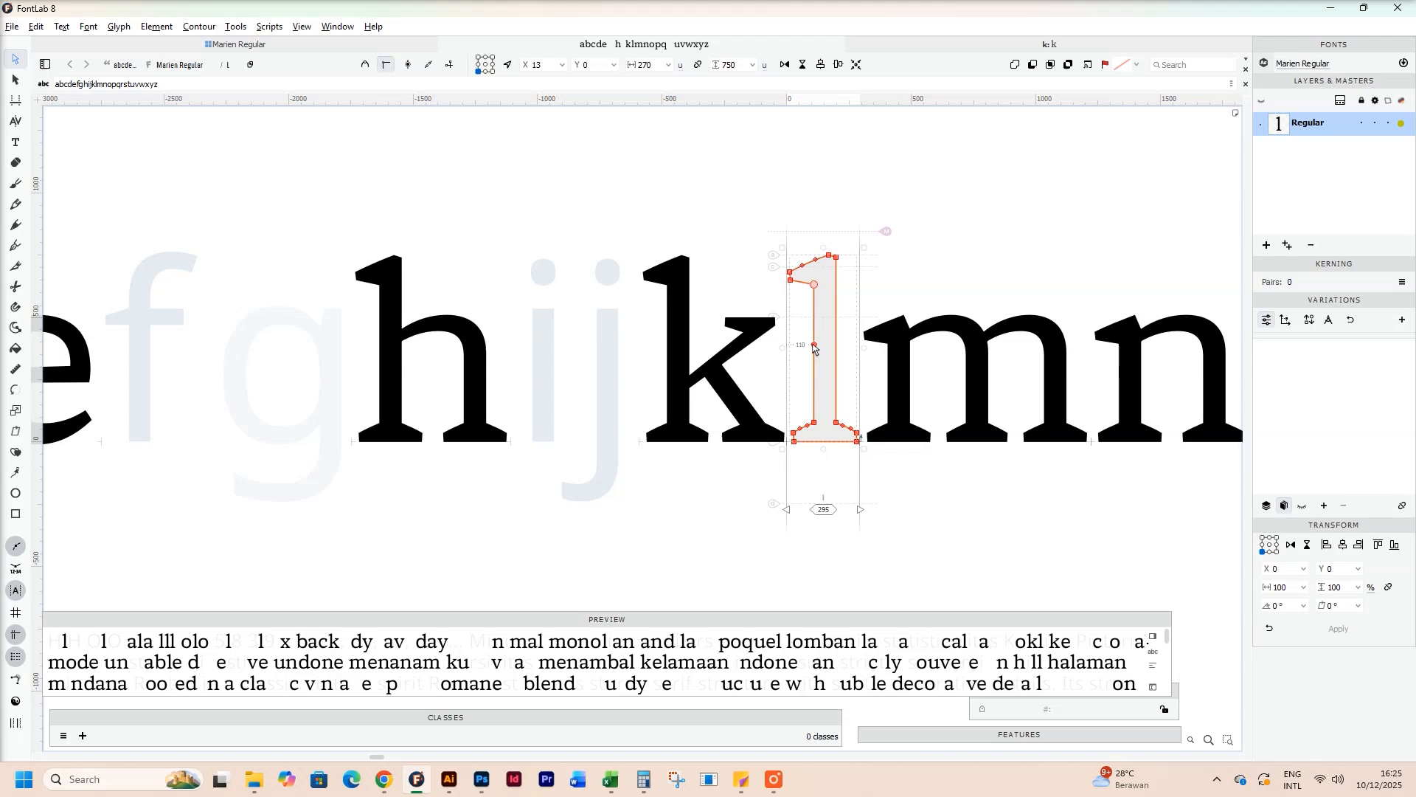
pyautogui.doubleClick(552, 350)
pyautogui.hotkey('ctrl', 'v')
# Step: Lower the top serif nodes of the i stem to slightly above the x-height line, at Y 389
pyautogui.scroll(2, 546, 355)
pyautogui.moveTo(521, 184); pyautogui.dragTo(649, 279)
pyautogui.scroll(6, 643, 243)
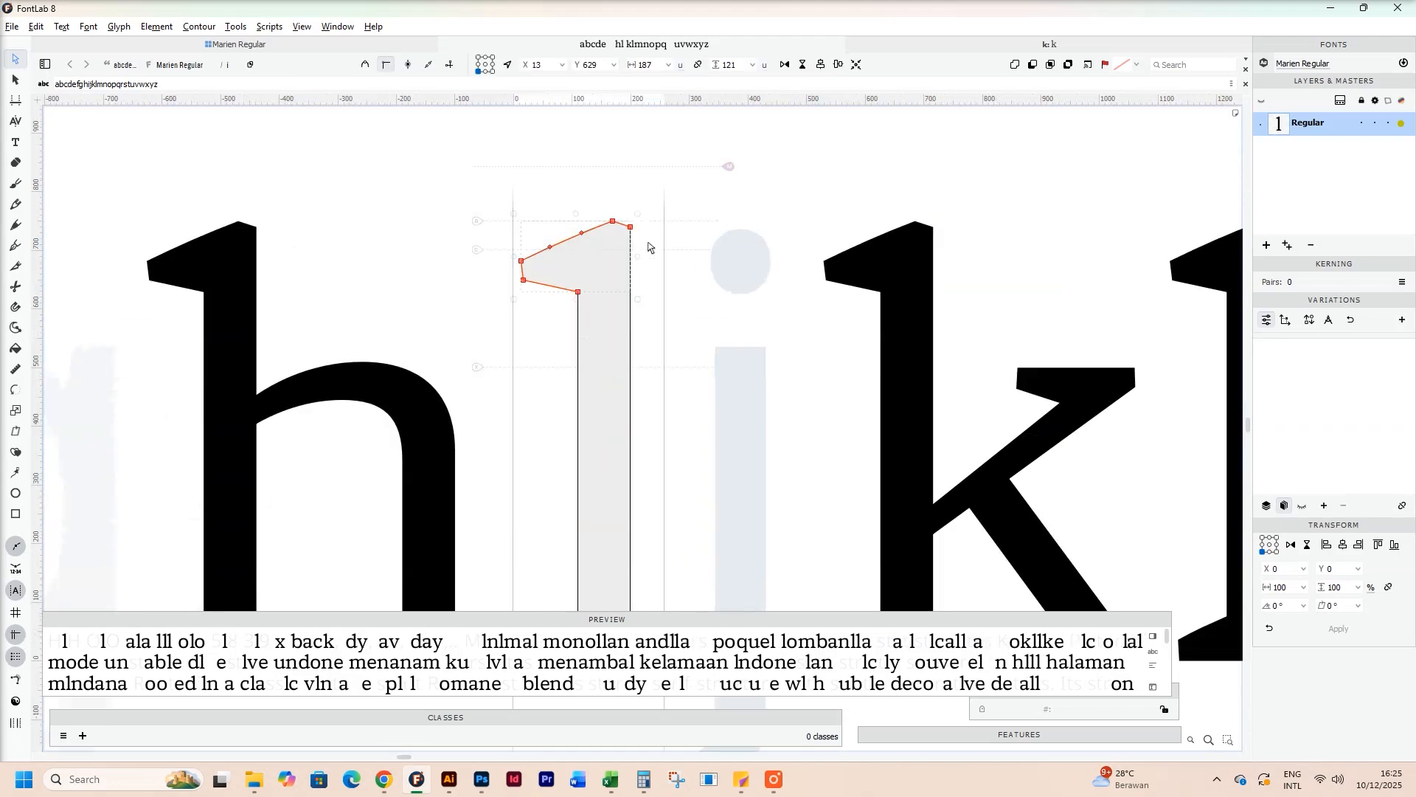
pyautogui.moveTo(601, 219); pyautogui.dragTo(602, 475)
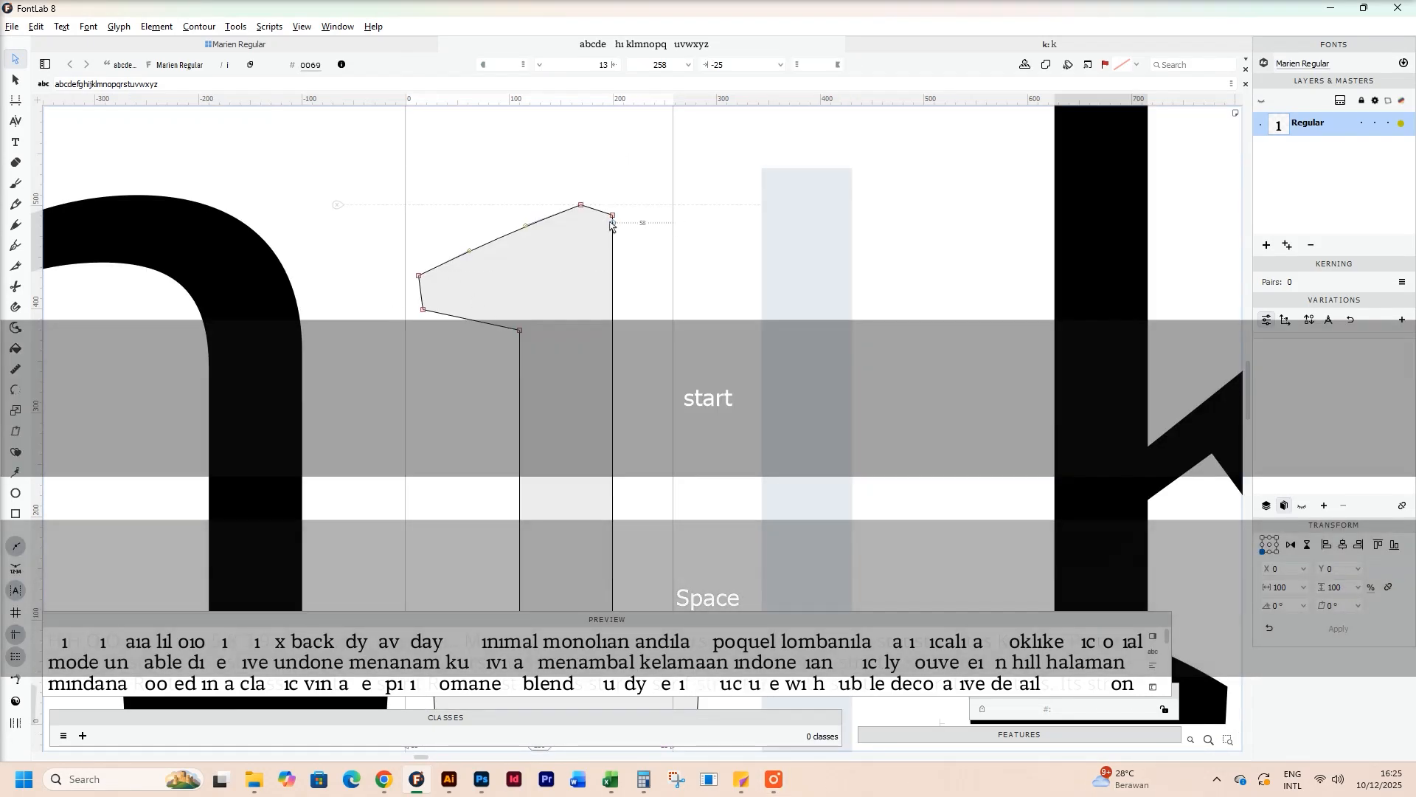
pyautogui.moveTo(359, 174); pyautogui.dragTo(796, 455)
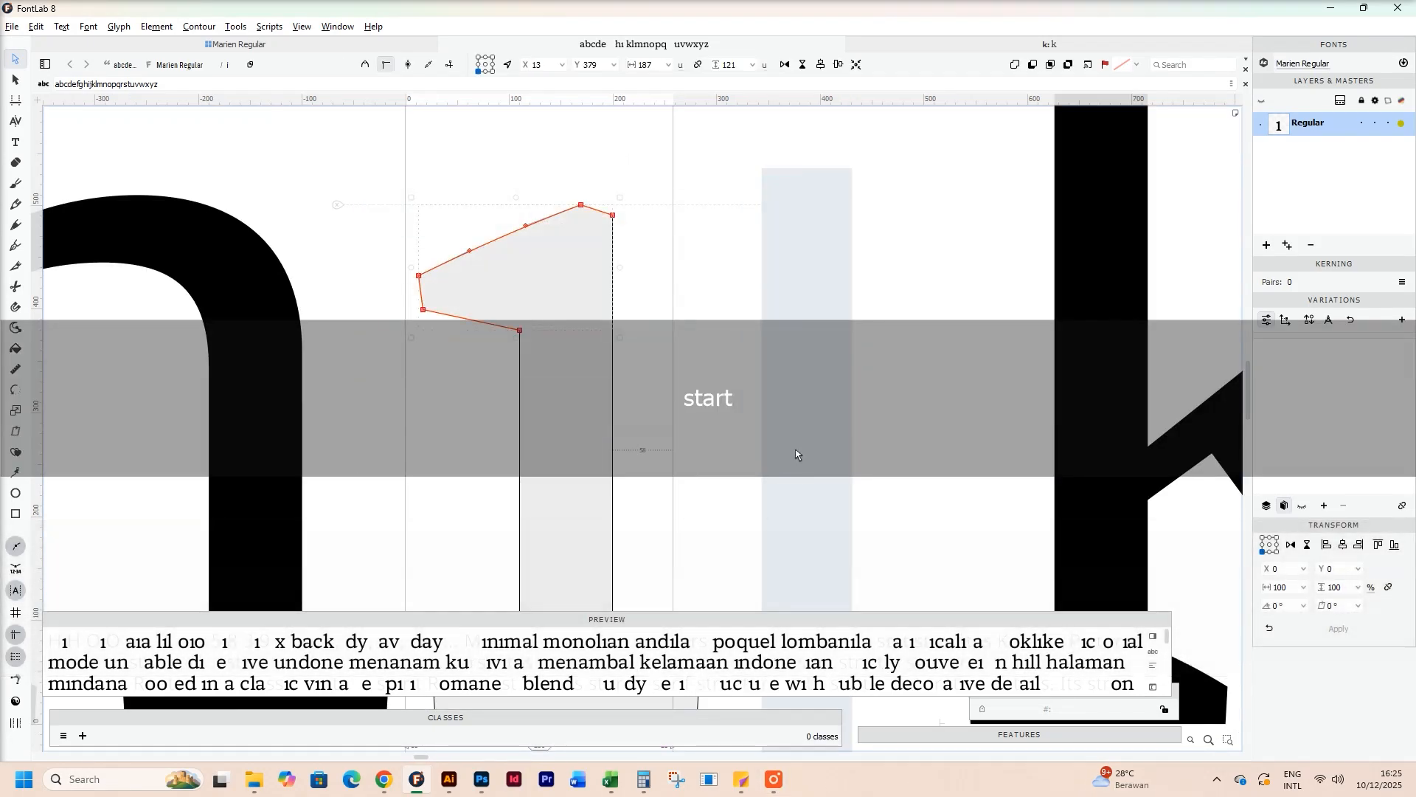
pyautogui.hotkey('shift', 'Up')
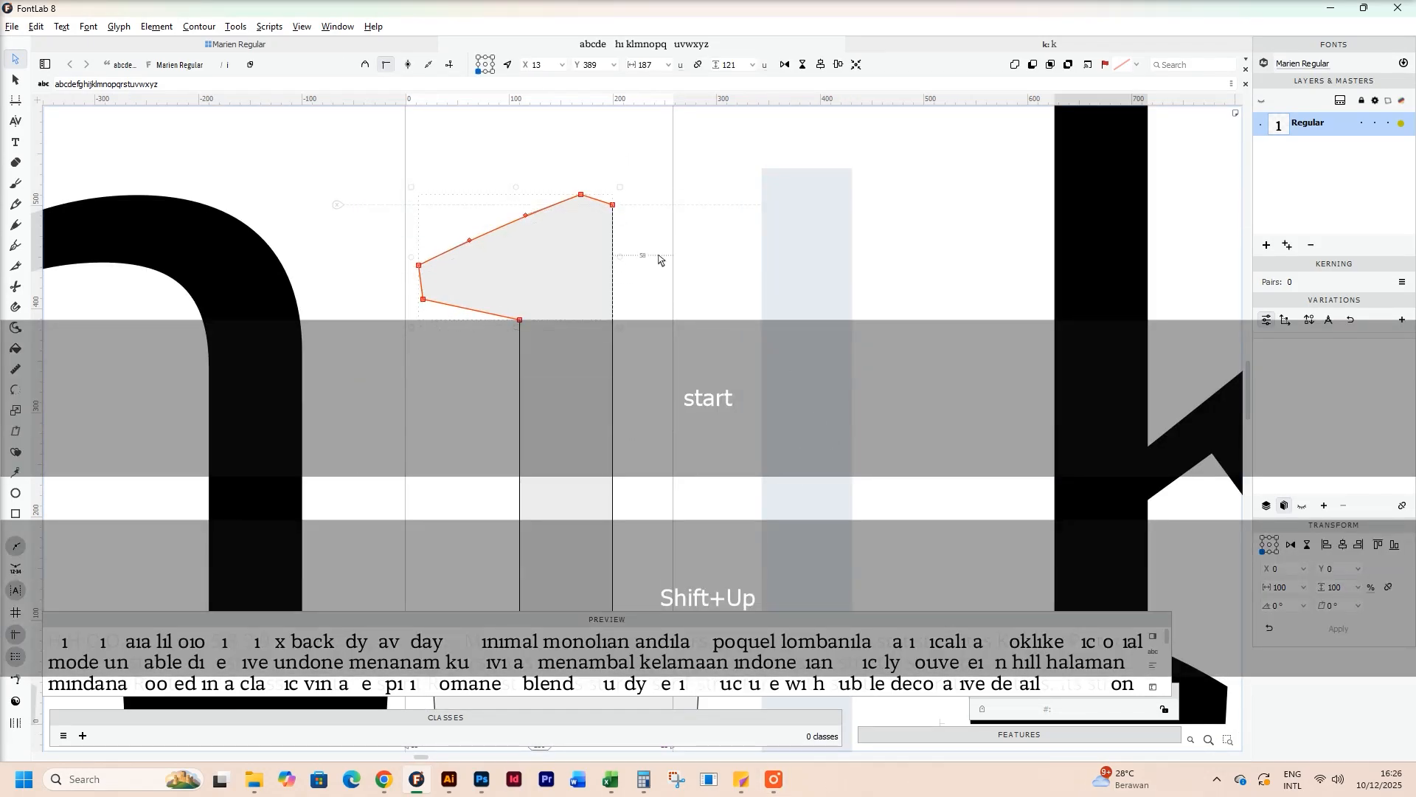
# Step: Draw a circular dot about 152 units wide above the i stem and raise it to about Y 608
pyautogui.press('space')
pyautogui.scroll(-5, 659, 259)
pyautogui.moveTo(664, 294); pyautogui.dragTo(623, 304)
pyautogui.press('z')
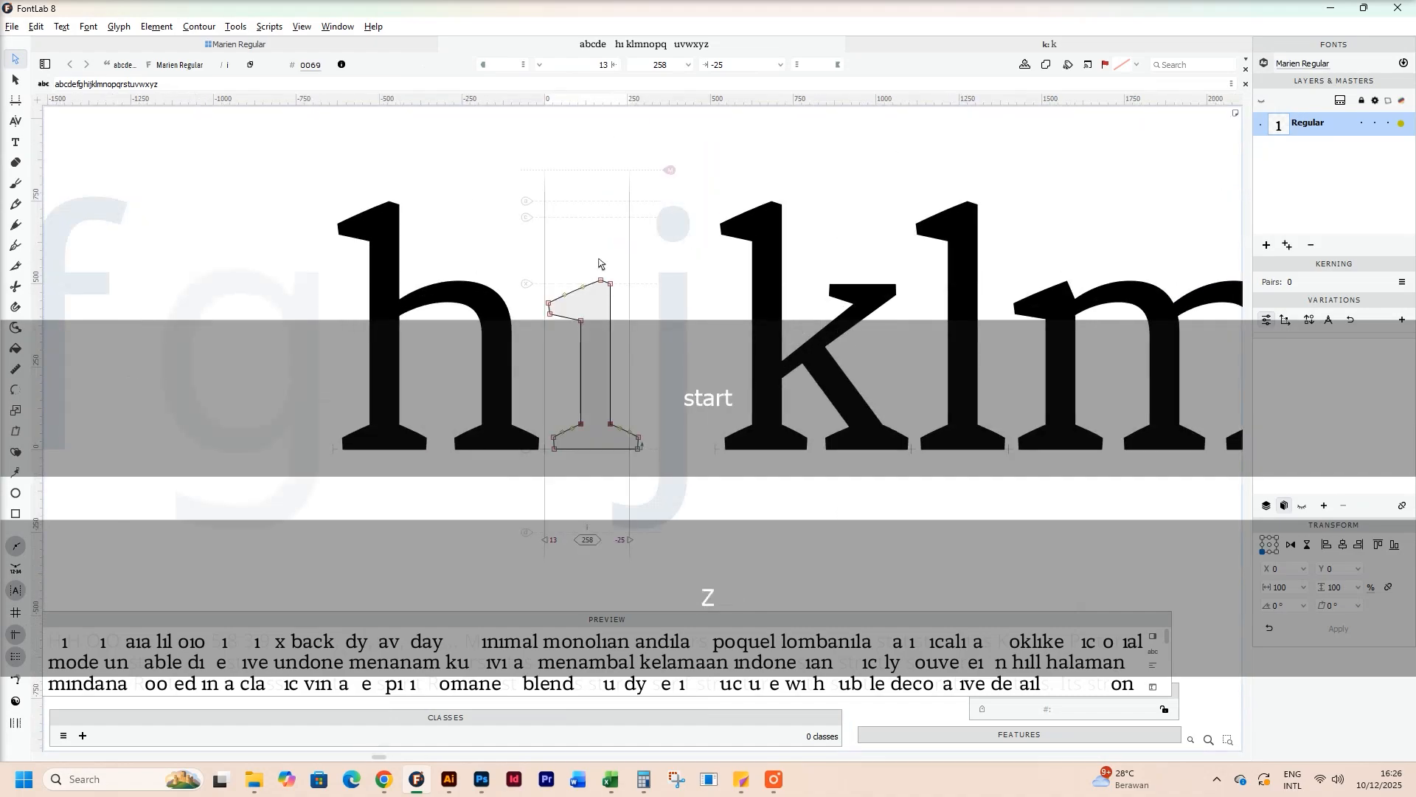
pyautogui.scroll(3, 599, 263)
pyautogui.click(16, 493)
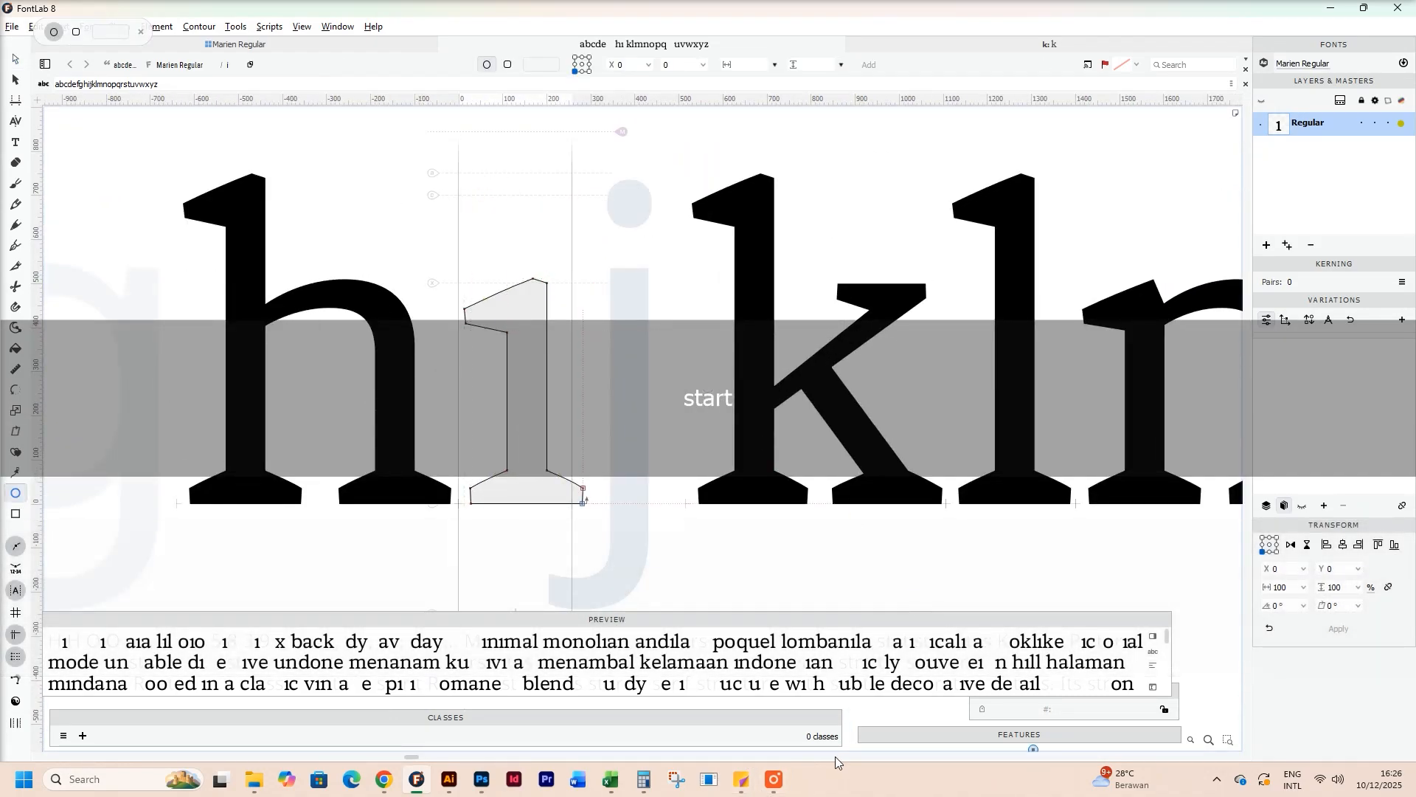
pyautogui.moveTo(489, 186); pyautogui.dragTo(736, 375)
pyautogui.press('a')
pyautogui.scroll(3, 658, 345)
pyautogui.moveTo(692, 274); pyautogui.dragTo(698, 249)
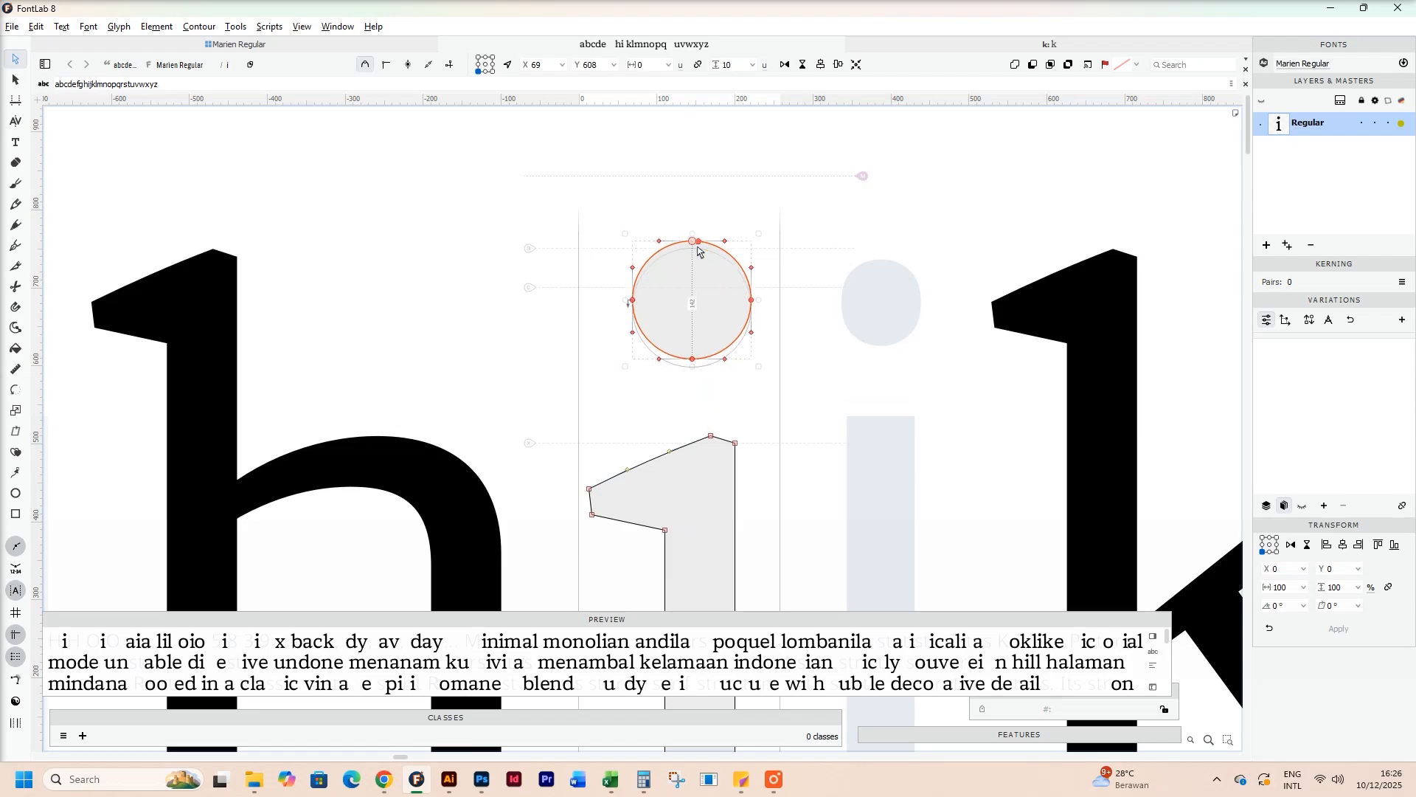
# Step: Preview the dotted i among its neighbours and enlarge the sample text preview area
pyautogui.press('space')
pyautogui.scroll(-3, 719, 233)
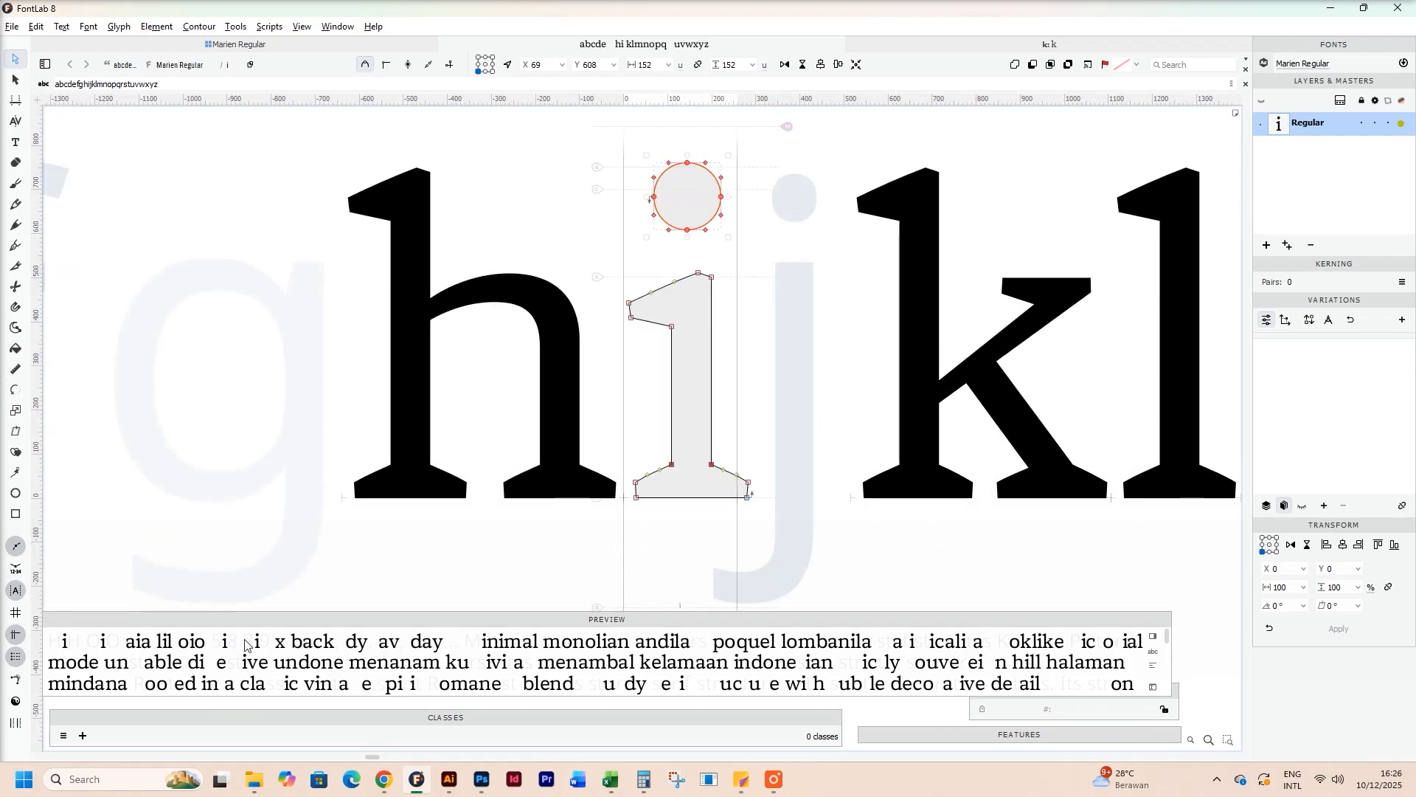
pyautogui.click(277, 610)
pyautogui.moveTo(279, 612); pyautogui.dragTo(282, 555)
# Step: Widen the i glyph's right sidebearing to 26
pyautogui.click(663, 210)
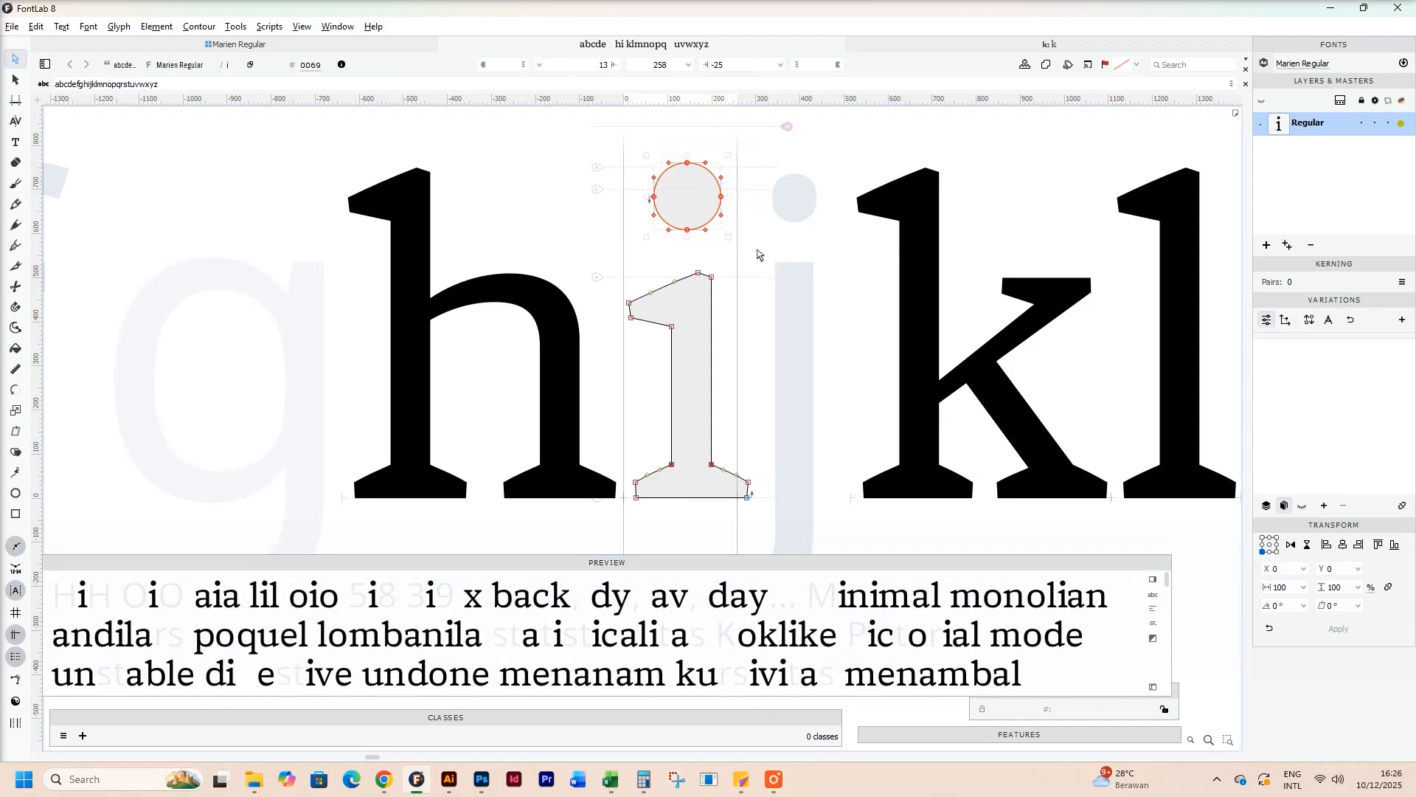
pyautogui.moveTo(661, 234); pyautogui.dragTo(669, 260)
pyautogui.scroll(-2, 662, 230)
pyautogui.press('space')
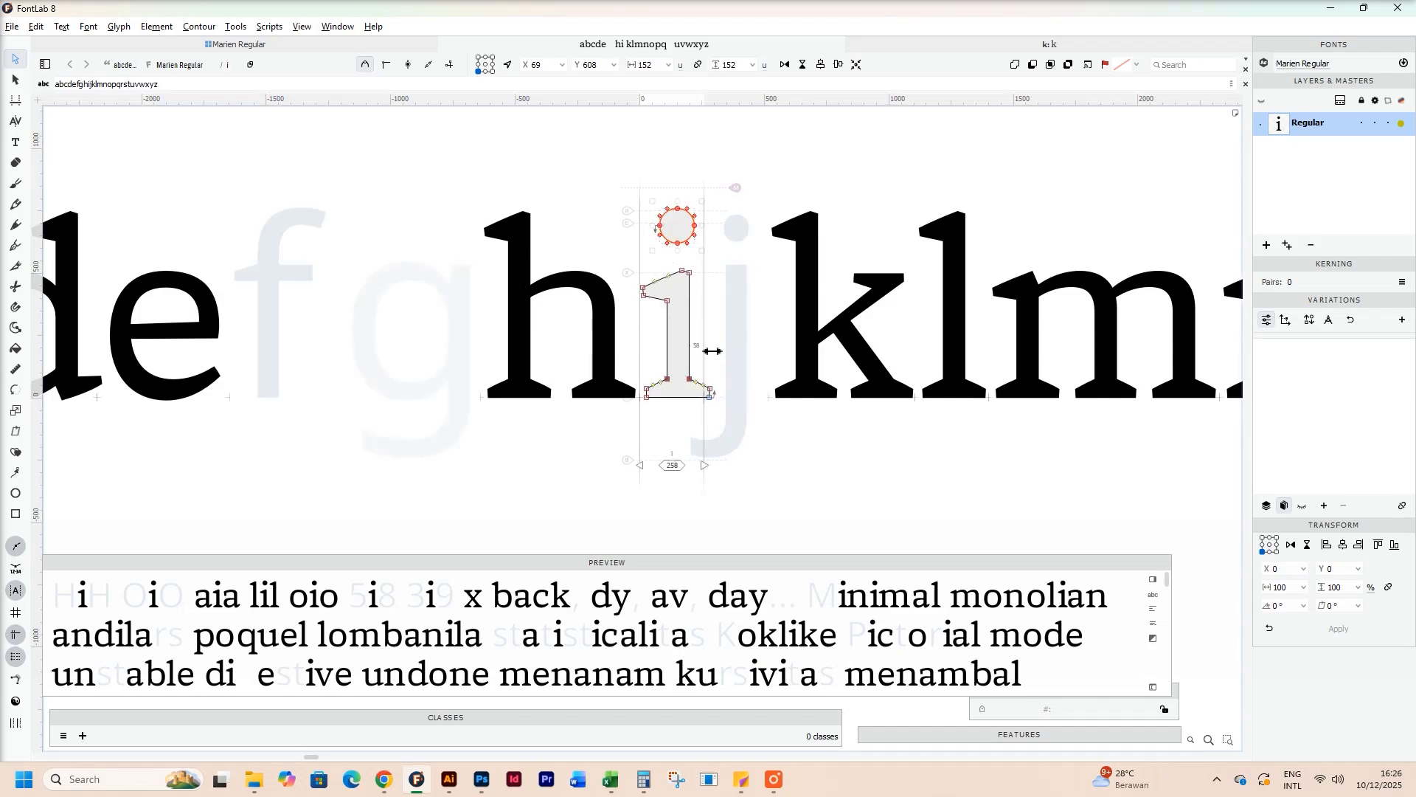
pyautogui.moveTo(712, 351); pyautogui.dragTo(725, 352)
# Step: Copy the complete i, both stem and dot, into the empty j glyph
pyautogui.moveTo(582, 155); pyautogui.dragTo(801, 470)
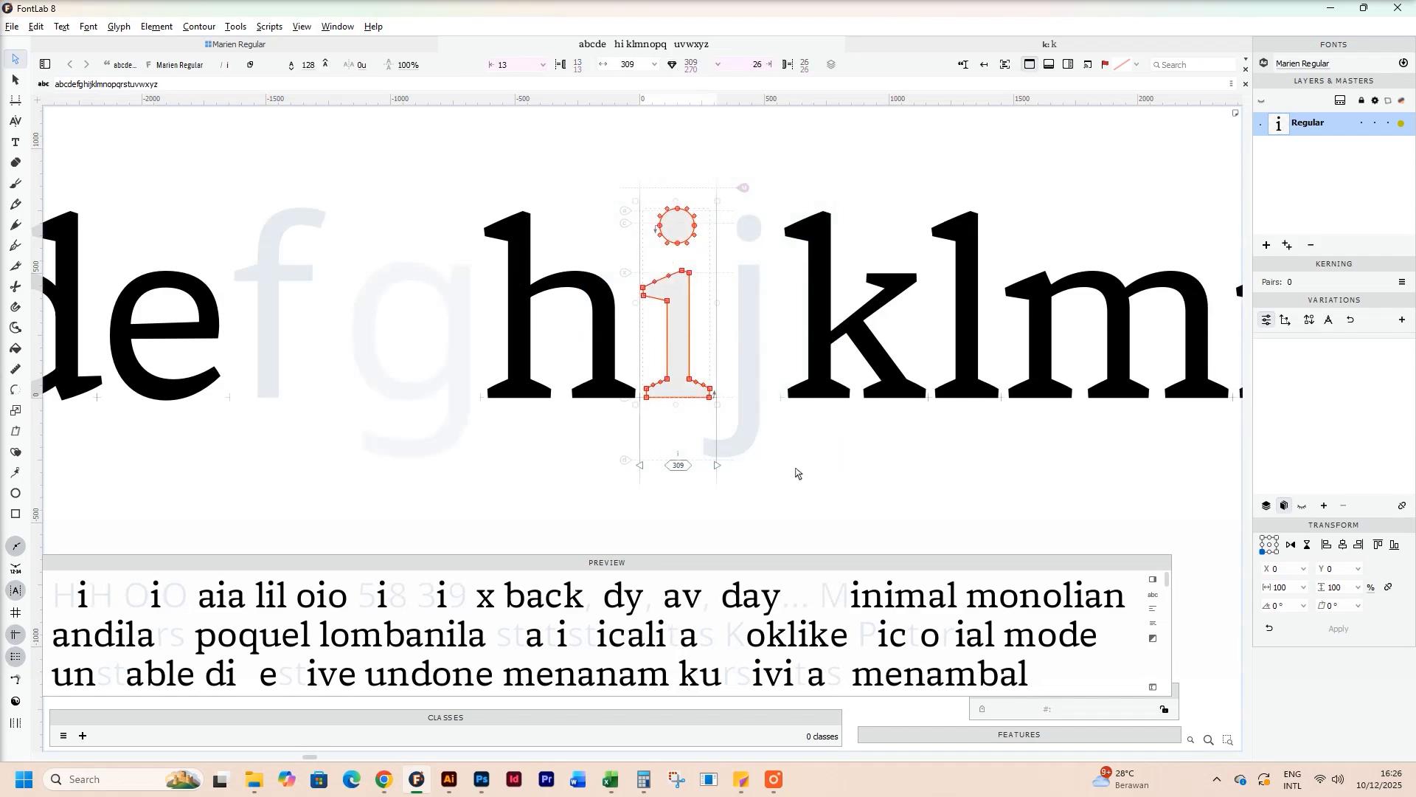
pyautogui.doubleClick(756, 316)
pyautogui.hotkey('ctrl', 'v')
# Step: Set the j glyph's right sidebearing to 18 and review the spacing across the lowercase alphabet
pyautogui.scroll(2, 845, 398)
pyautogui.click(699, 406)
pyautogui.moveTo(715, 406); pyautogui.dragTo(735, 406)
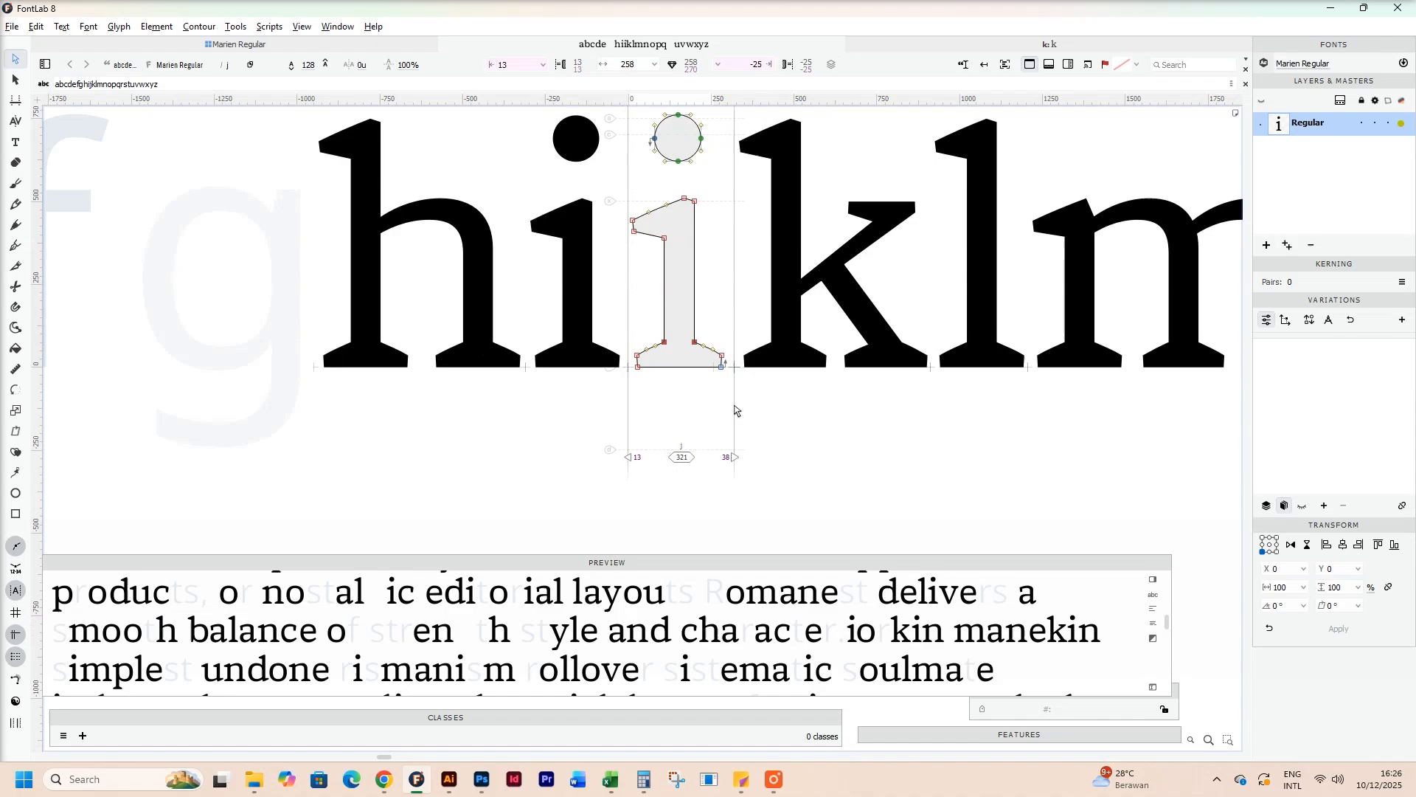
pyautogui.scroll(-4, 949, 421)
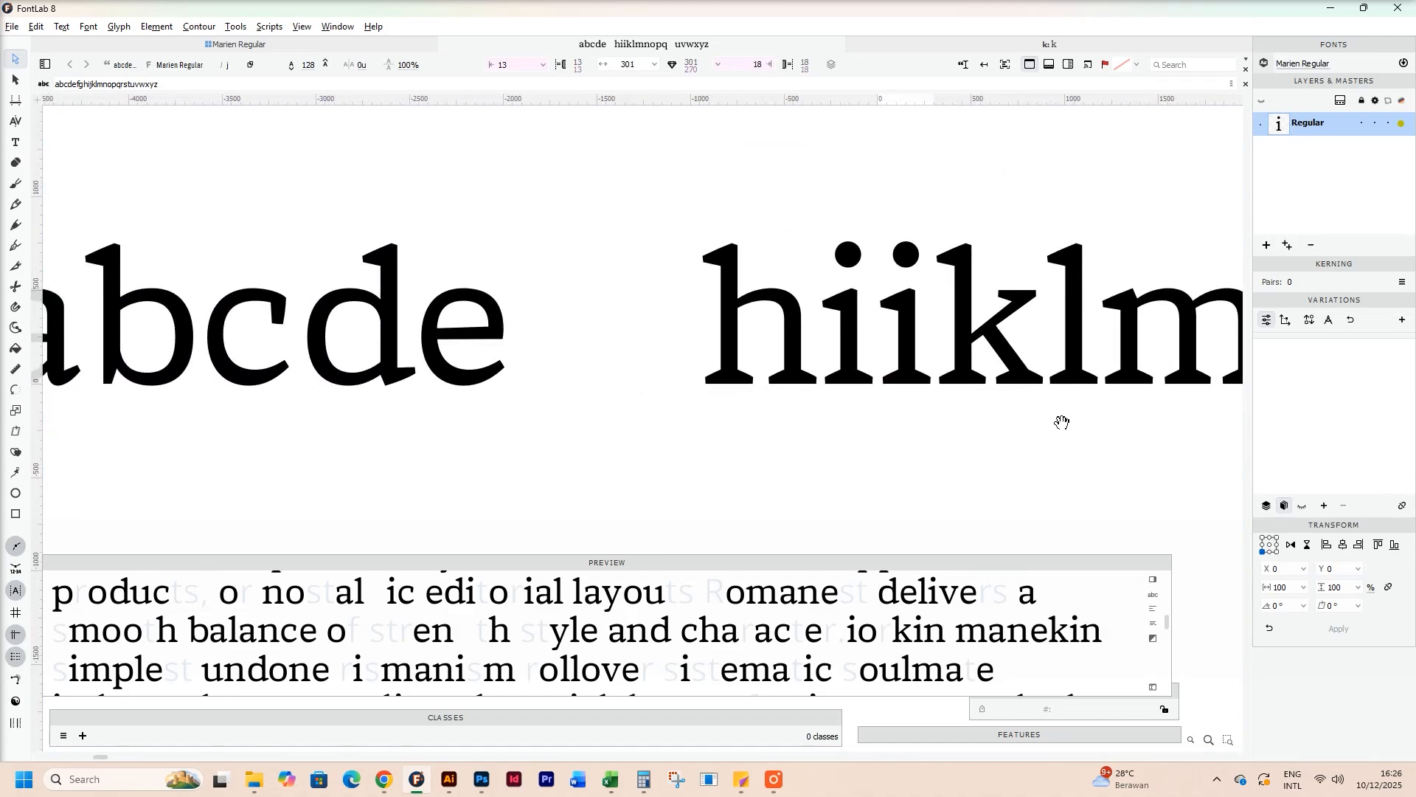
pyautogui.moveTo(1062, 422); pyautogui.dragTo(674, 422)
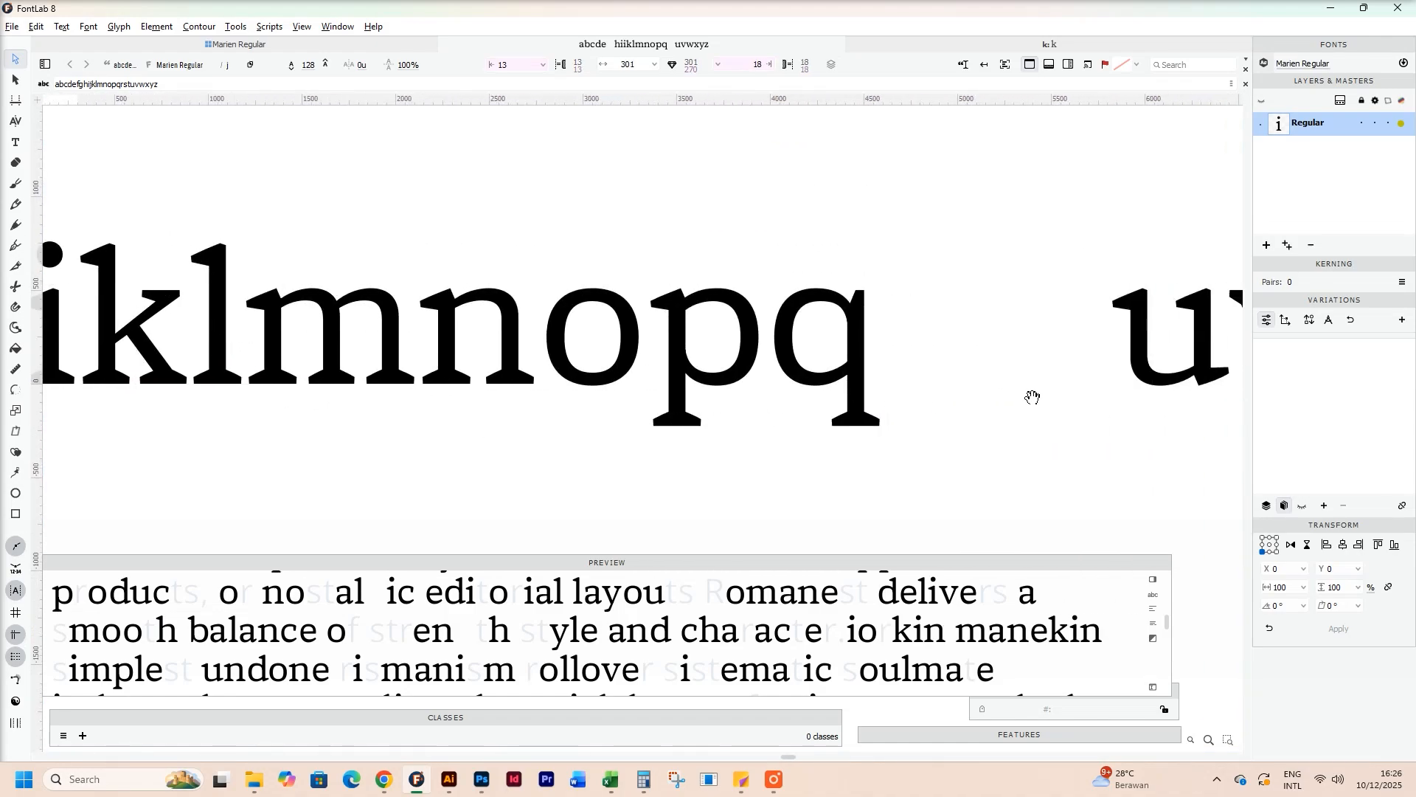
# Step: Open the y glyph and select the hooked tail below its baseline for copying
pyautogui.moveTo(1033, 397); pyautogui.dragTo(385, 409)
pyautogui.scroll(2, 943, 444)
pyautogui.doubleClick(1023, 427)
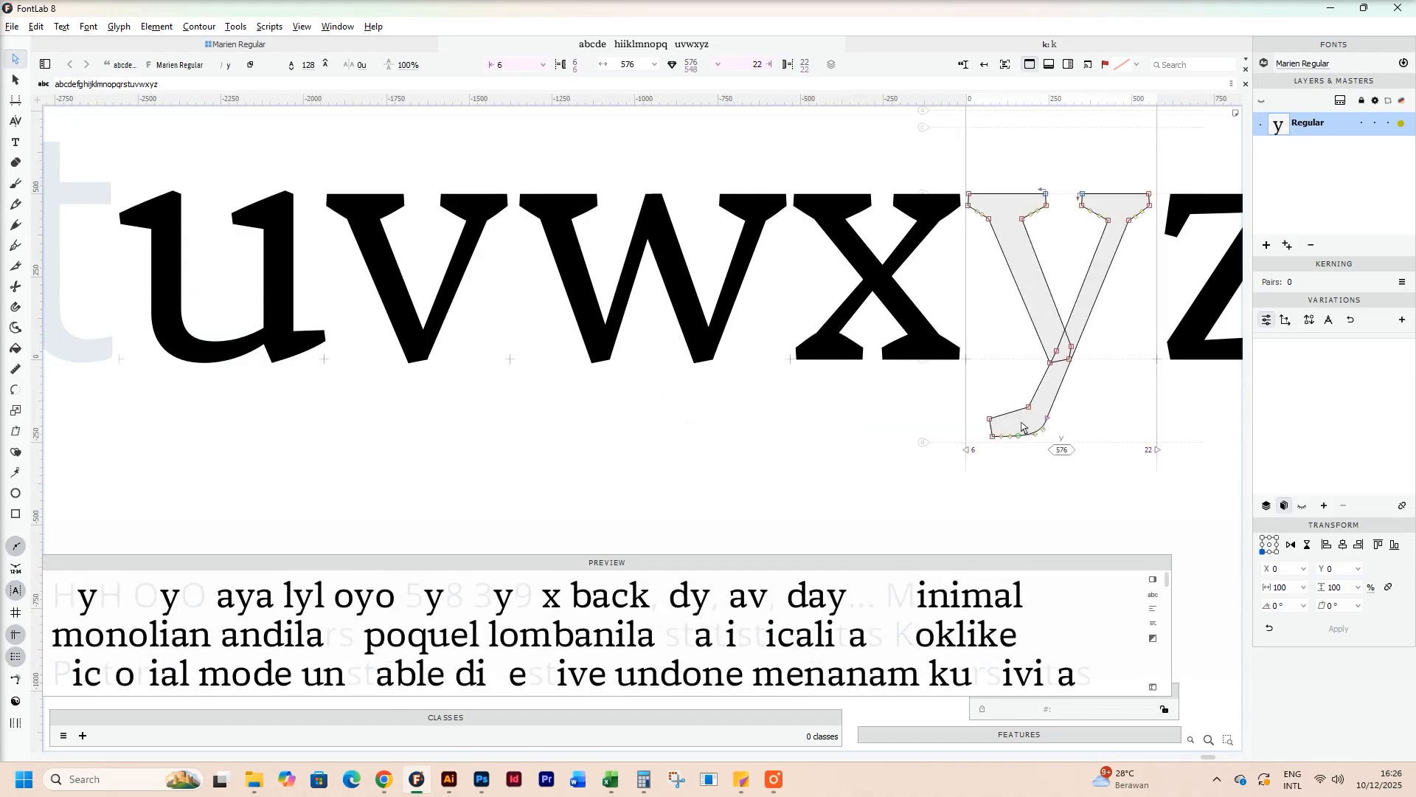
pyautogui.scroll(1, 1077, 434)
pyautogui.moveTo(1076, 483); pyautogui.dragTo(952, 389)
pyautogui.scroll(-2, 974, 398)
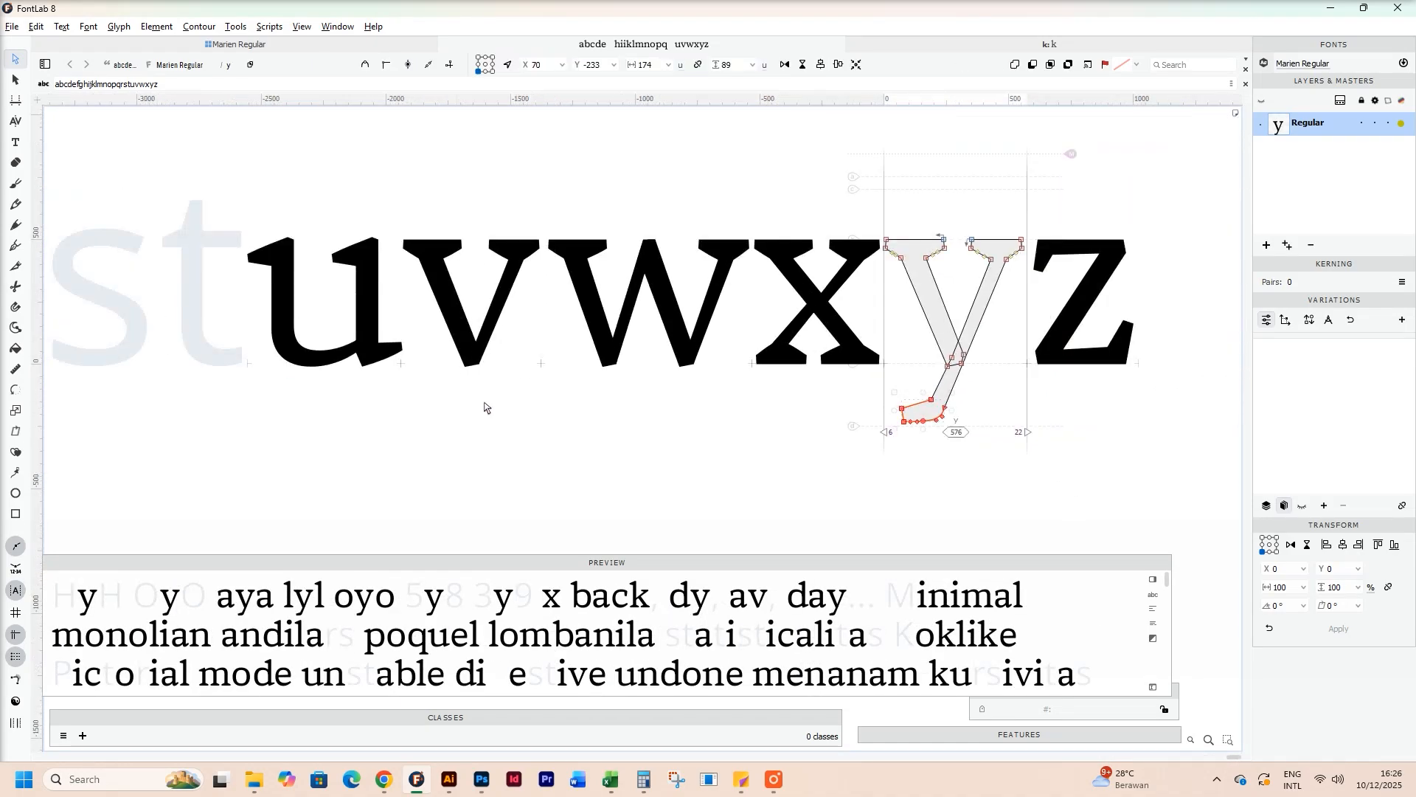
# Step: Examine the letterforms and spacing along the lowercase alphabet, from a to z
pyautogui.scroll(-2, 485, 407)
pyautogui.moveTo(74, 402); pyautogui.dragTo(730, 389)
pyautogui.moveTo(1114, 385); pyautogui.dragTo(489, 379)
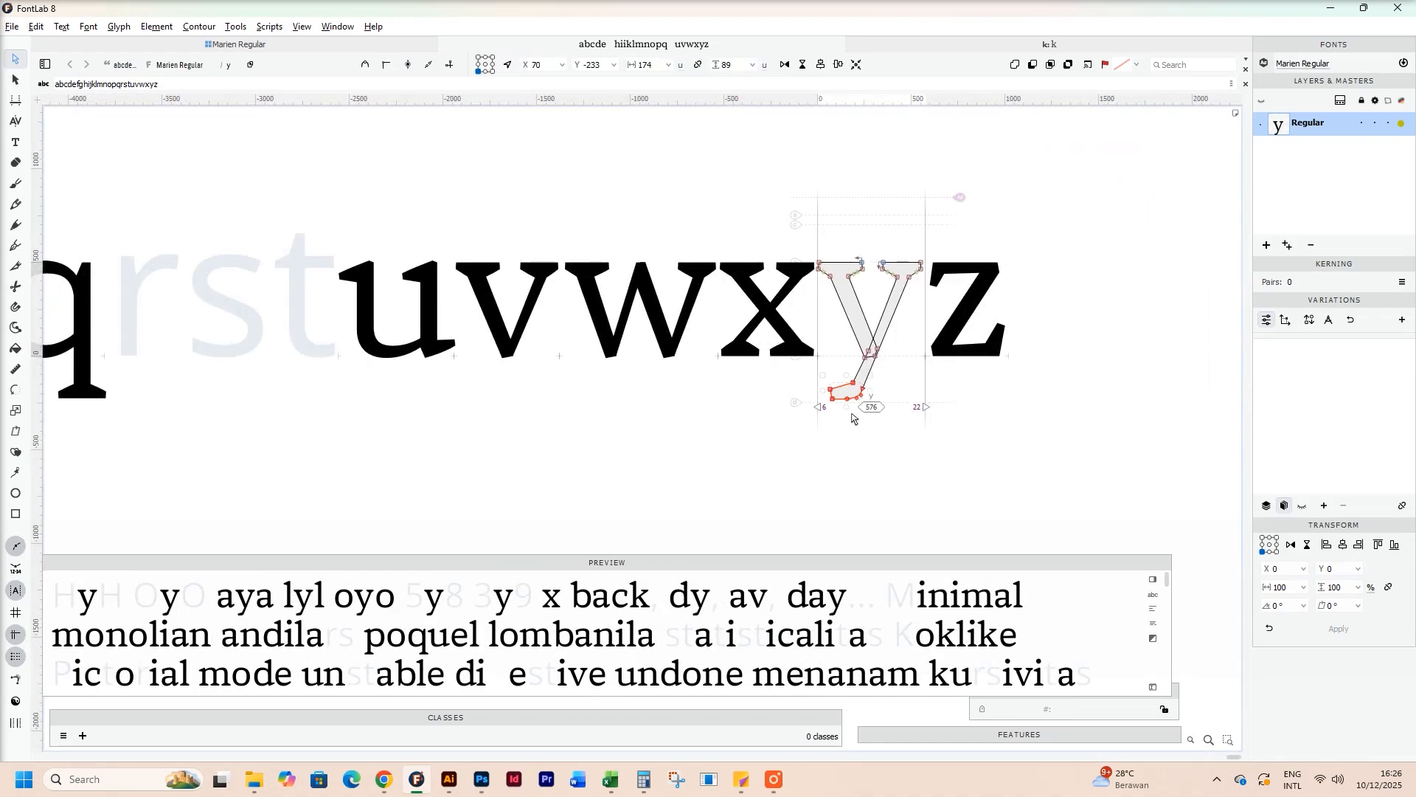
pyautogui.scroll(-2, 818, 421)
pyautogui.moveTo(59, 406); pyautogui.dragTo(848, 402)
pyautogui.moveTo(479, 402); pyautogui.dragTo(552, 397)
pyautogui.scroll(2, 646, 385)
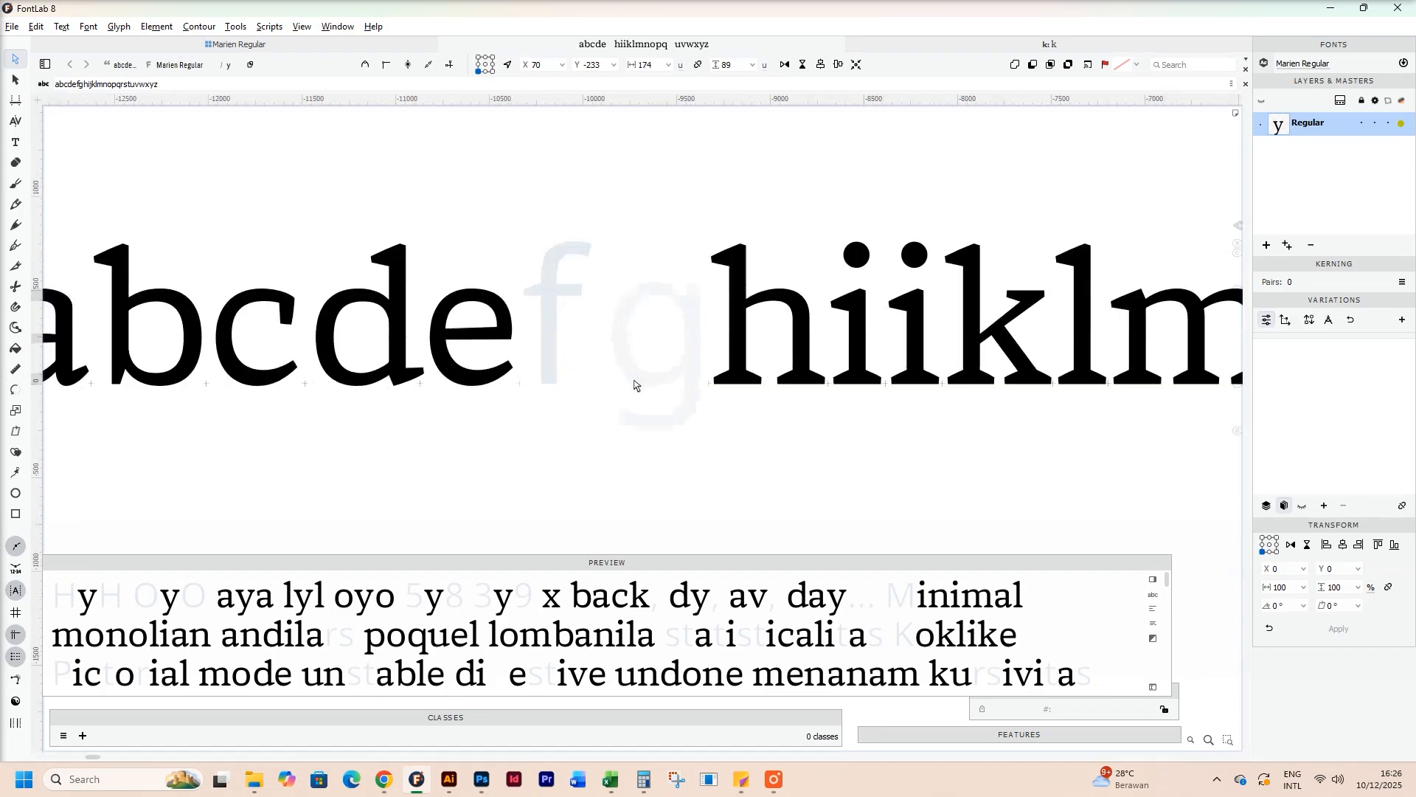
pyautogui.moveTo(985, 384); pyautogui.dragTo(642, 386)
pyautogui.moveTo(971, 411); pyautogui.dragTo(598, 406)
pyautogui.moveTo(78, 405); pyautogui.dragTo(591, 393)
pyautogui.moveTo(1037, 394); pyautogui.dragTo(672, 393)
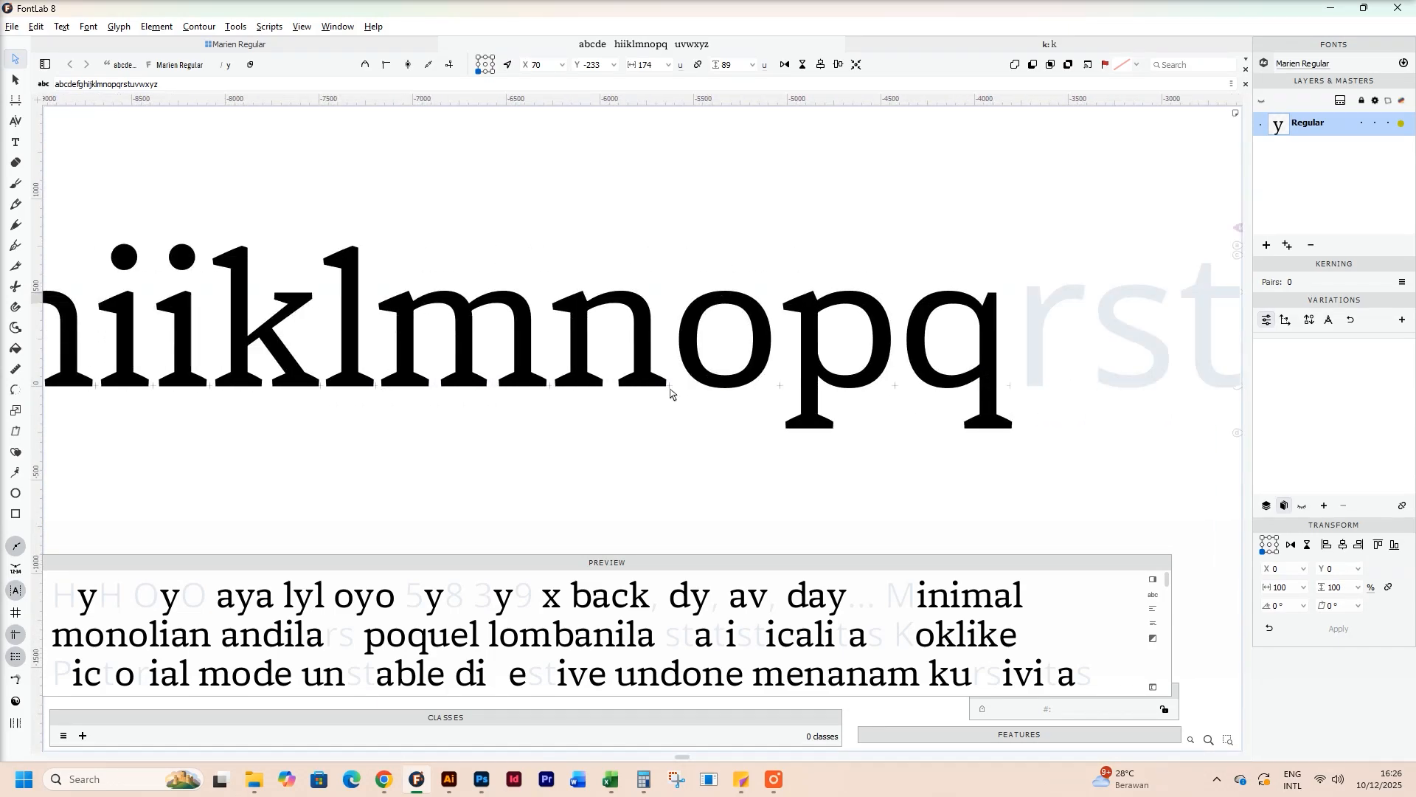
# Step: Paste the y's tail into the j glyph, below the stem
pyautogui.moveTo(325, 403); pyautogui.dragTo(879, 401)
pyautogui.scroll(2, 743, 352)
pyautogui.doubleClick(723, 365)
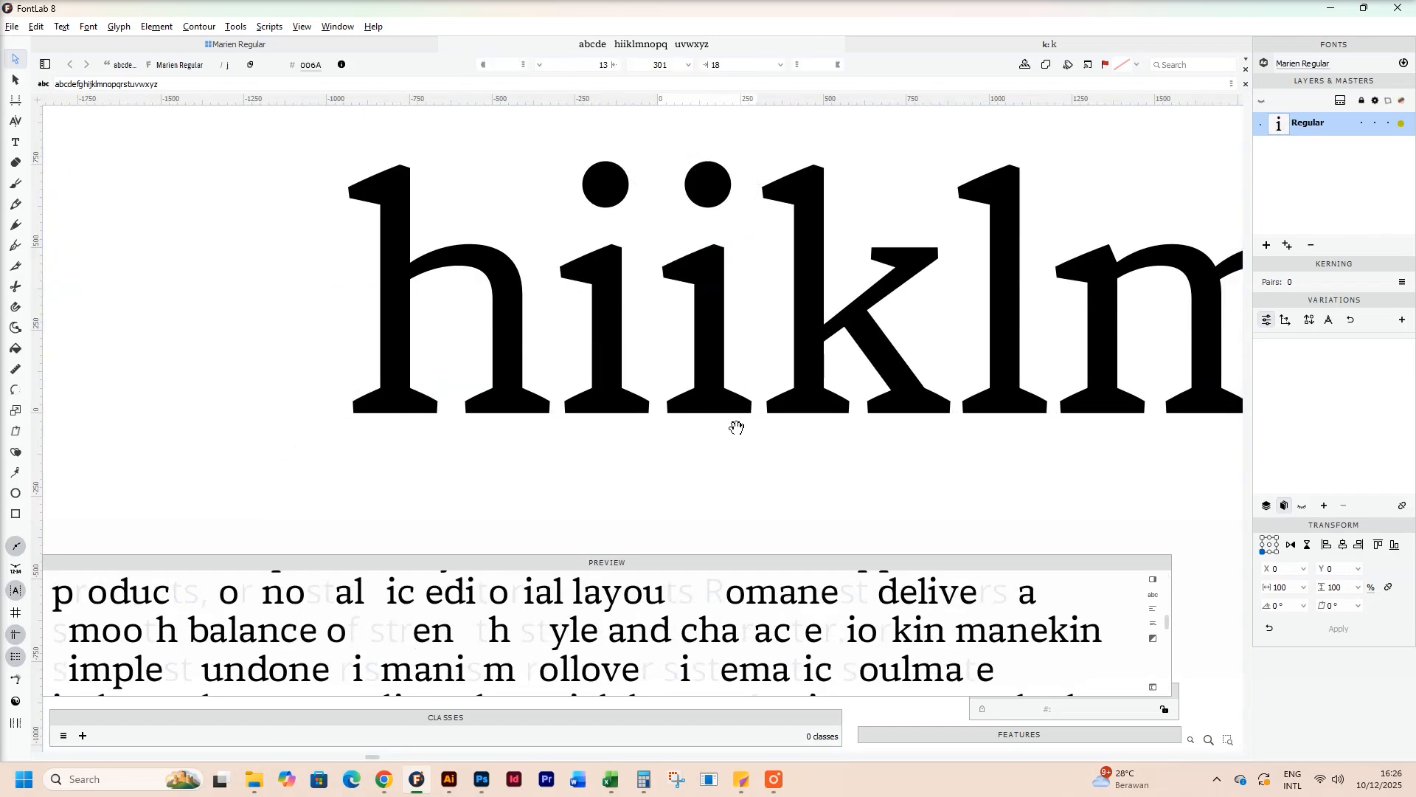
pyautogui.scroll(2, 590, 468)
pyautogui.moveTo(737, 423); pyautogui.dragTo(762, 329)
pyautogui.hotkey('ctrl', 'v')
# Step: Copy the p's foot serif into the j glyph as a descender reference beside the tail
pyautogui.scroll(-1, 933, 331)
pyautogui.moveTo(1057, 338); pyautogui.dragTo(664, 409)
pyautogui.scroll(-2, 833, 394)
pyautogui.moveTo(1040, 398); pyautogui.dragTo(604, 359)
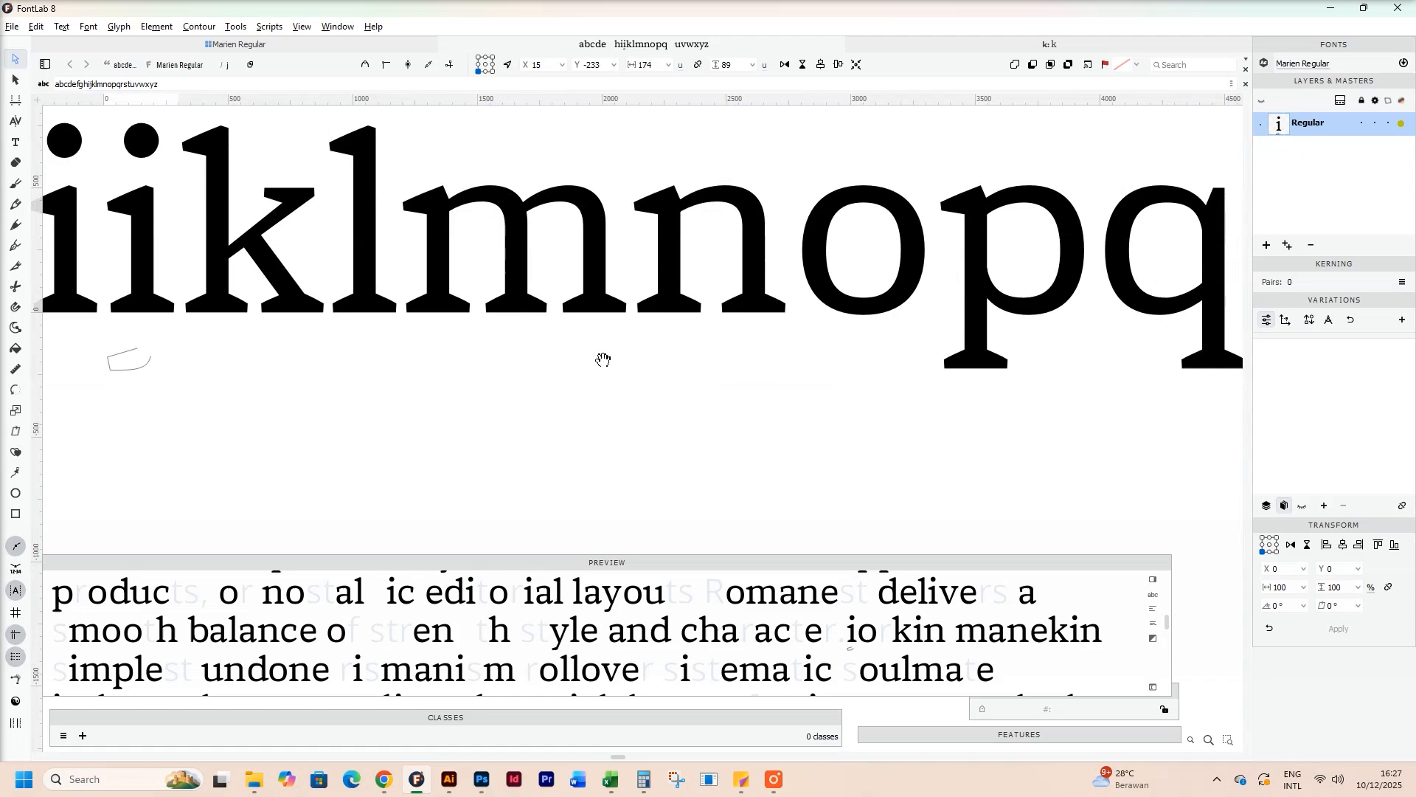
pyautogui.doubleClick(992, 358)
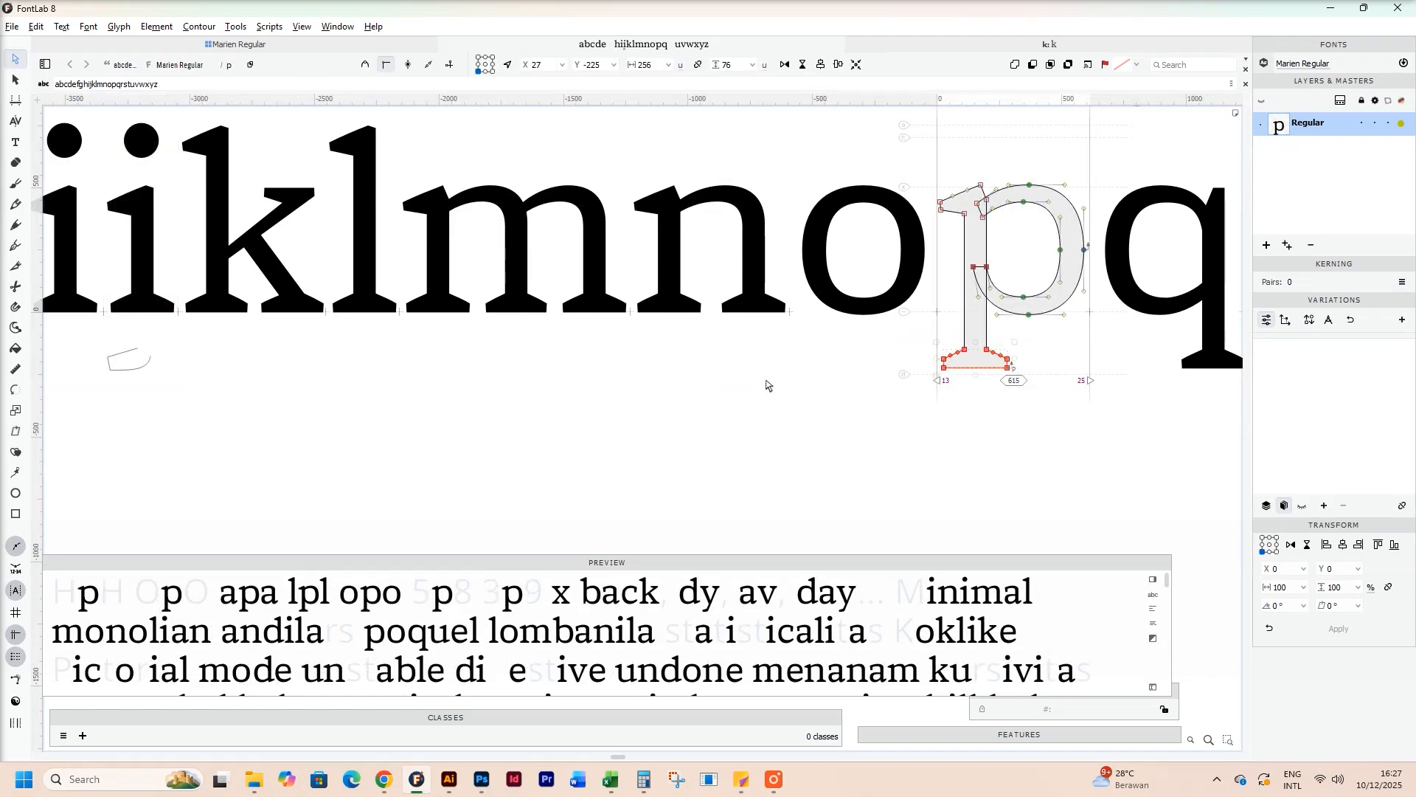
pyautogui.moveTo(292, 375); pyautogui.dragTo(996, 383)
pyautogui.scroll(3, 857, 369)
pyautogui.moveTo(852, 369); pyautogui.dragTo(755, 356)
pyautogui.doubleClick(771, 346)
pyautogui.scroll(1, 772, 336)
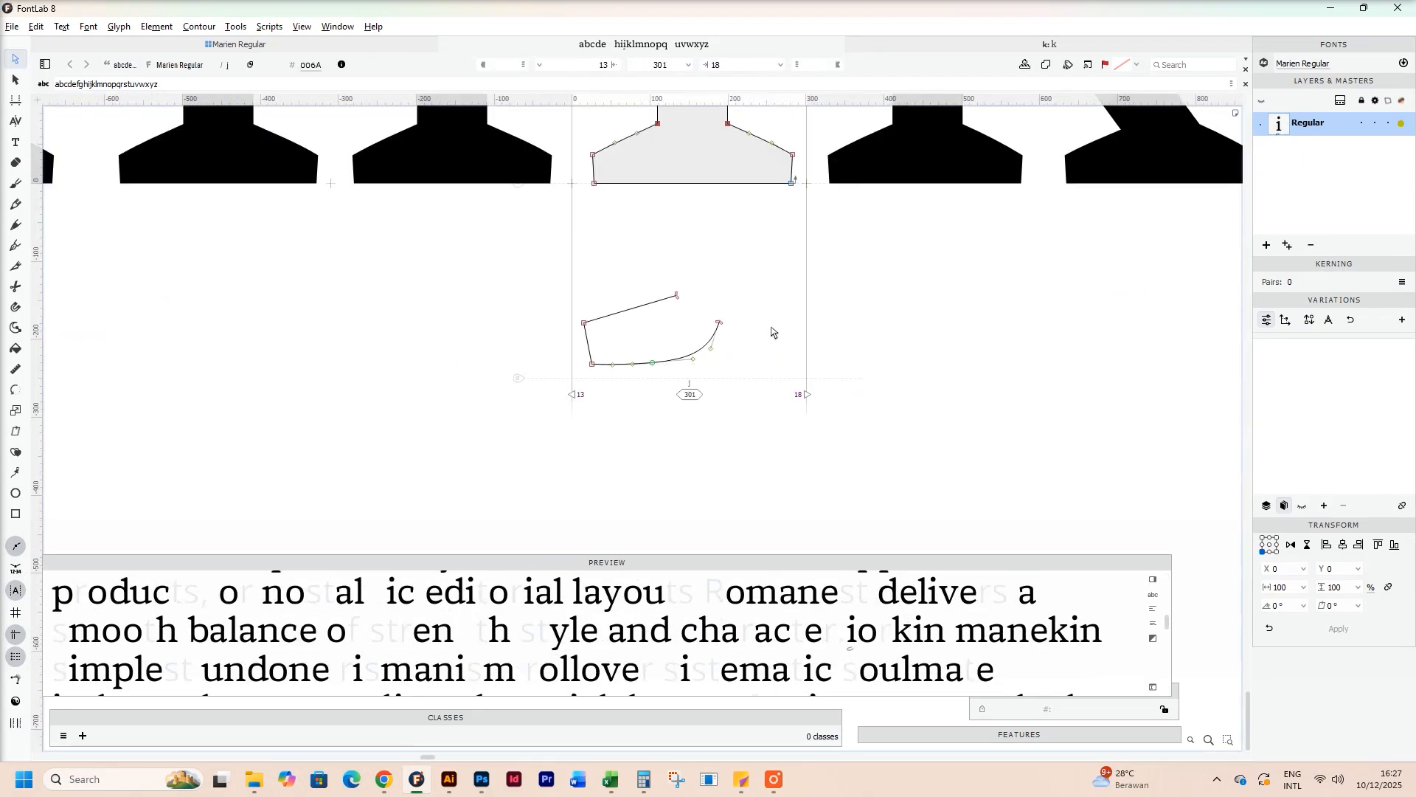
pyautogui.hotkey('ctrl', 'v')
# Step: Raise the j's tail to line up with the base of the pasted serif and delete that serif
pyautogui.scroll(3, 697, 360)
pyautogui.doubleClick(573, 368)
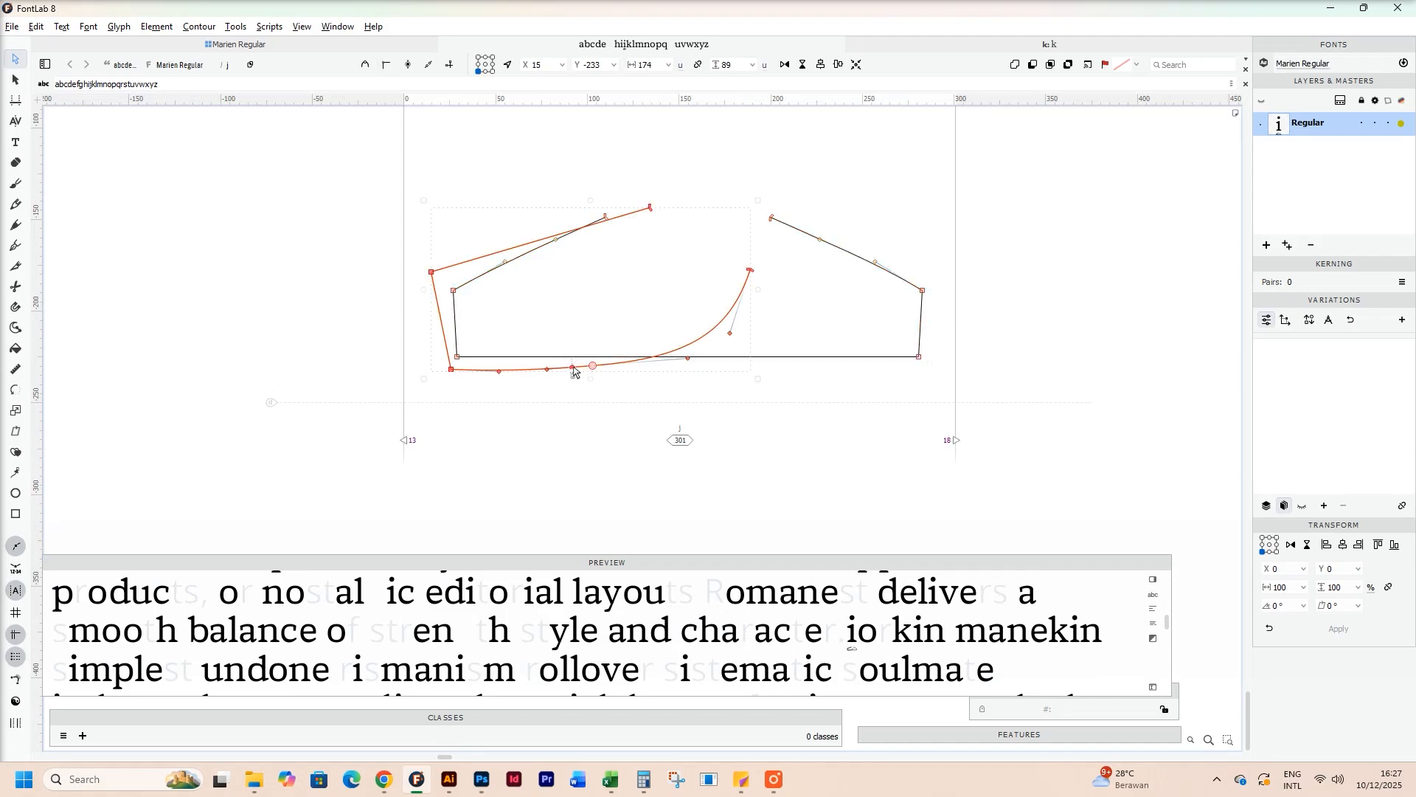
pyautogui.moveTo(594, 369); pyautogui.dragTo(593, 359)
pyautogui.doubleClick(741, 360)
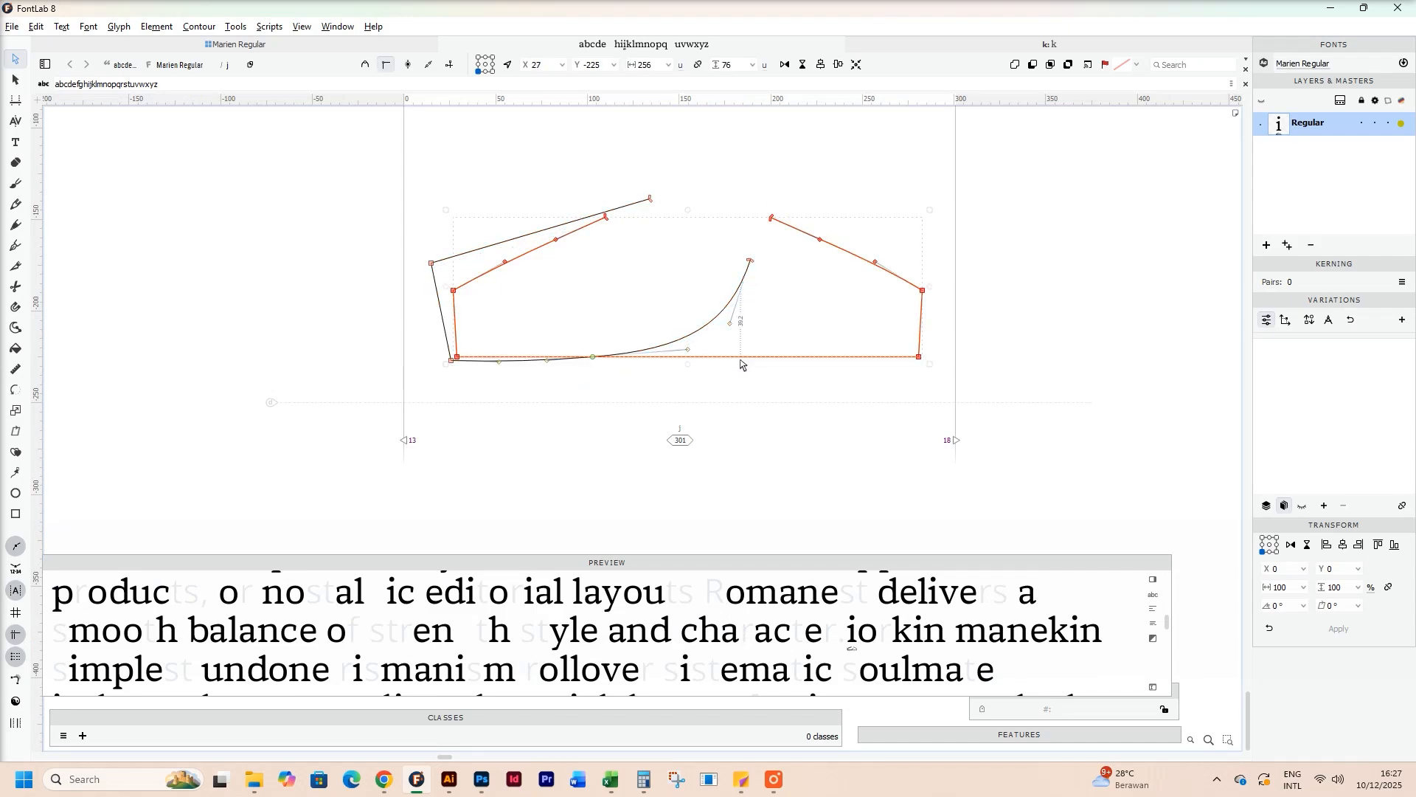
pyautogui.press('Delete')
# Step: Delete the foot serif at the baseline of the j, leaving its stem open
pyautogui.scroll(-3, 751, 362)
pyautogui.moveTo(815, 234); pyautogui.dragTo(807, 316)
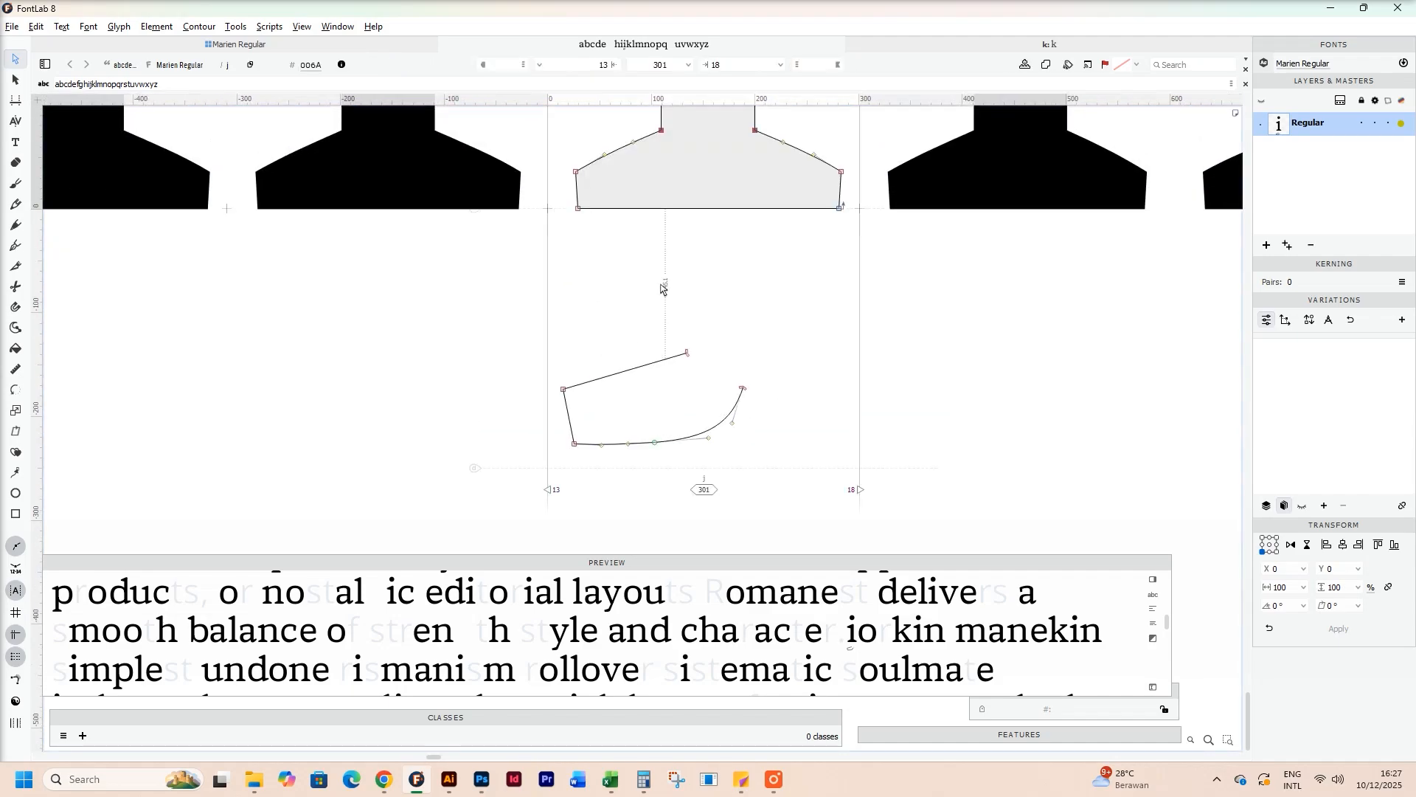
pyautogui.moveTo(565, 248); pyautogui.dragTo(918, 156)
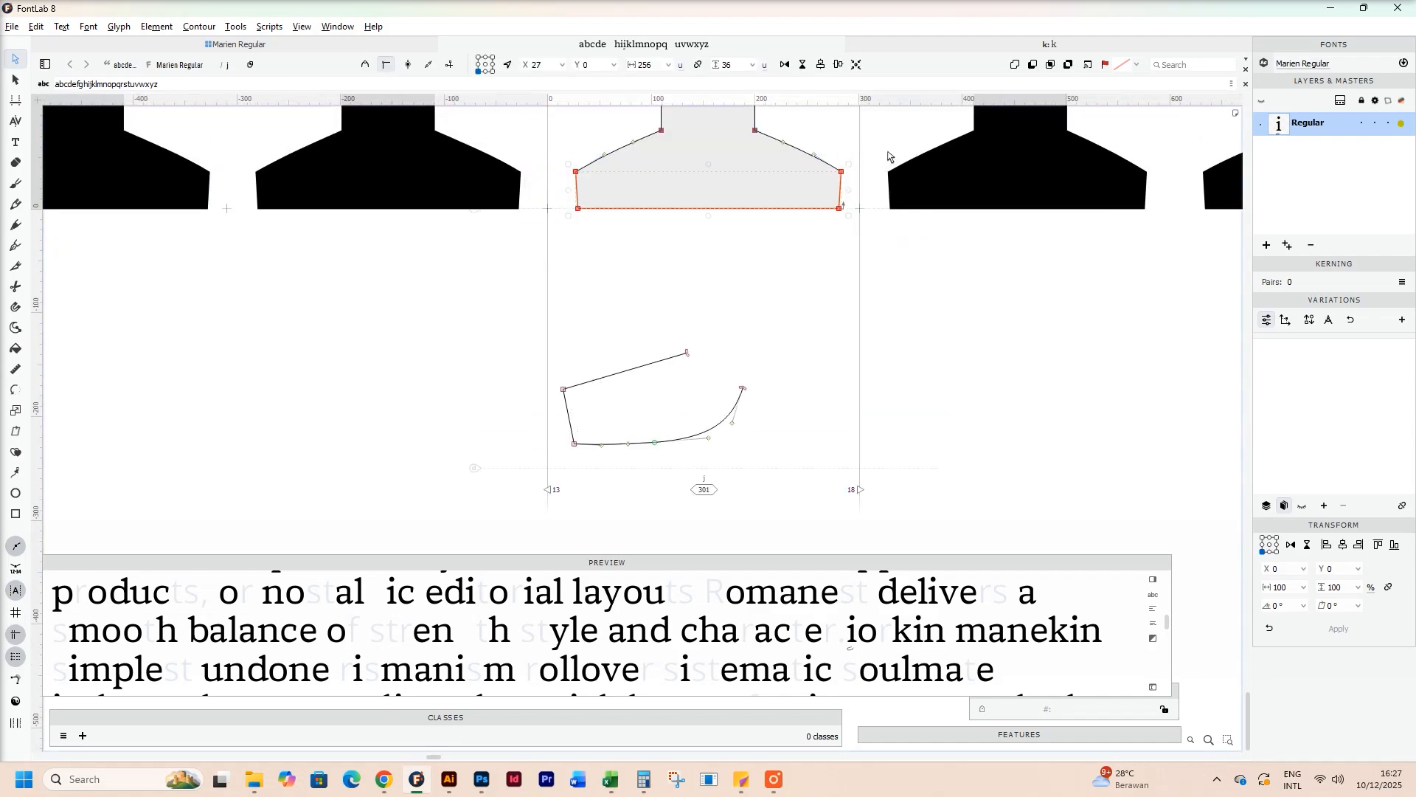
pyautogui.press('Delete')
pyautogui.press('Delete')
pyautogui.moveTo(784, 218); pyautogui.dragTo(881, 167)
pyautogui.press('Delete')
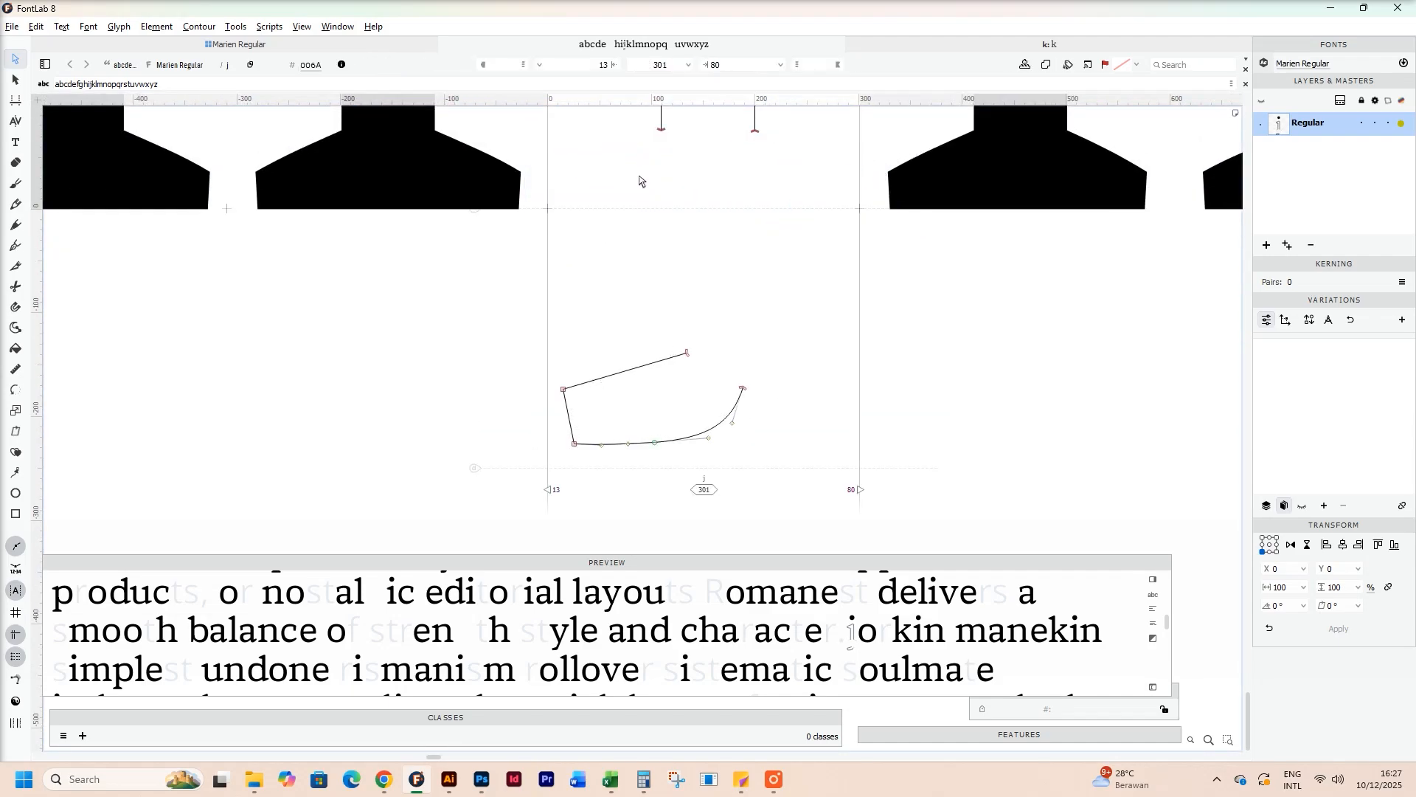
# Step: Extend both open ends of the j's stem below the baseline and shift the tail sideways beneath the stem
pyautogui.moveTo(596, 186); pyautogui.dragTo(856, 106)
pyautogui.moveTo(662, 132); pyautogui.dragTo(785, 437)
pyautogui.scroll(3, 674, 338)
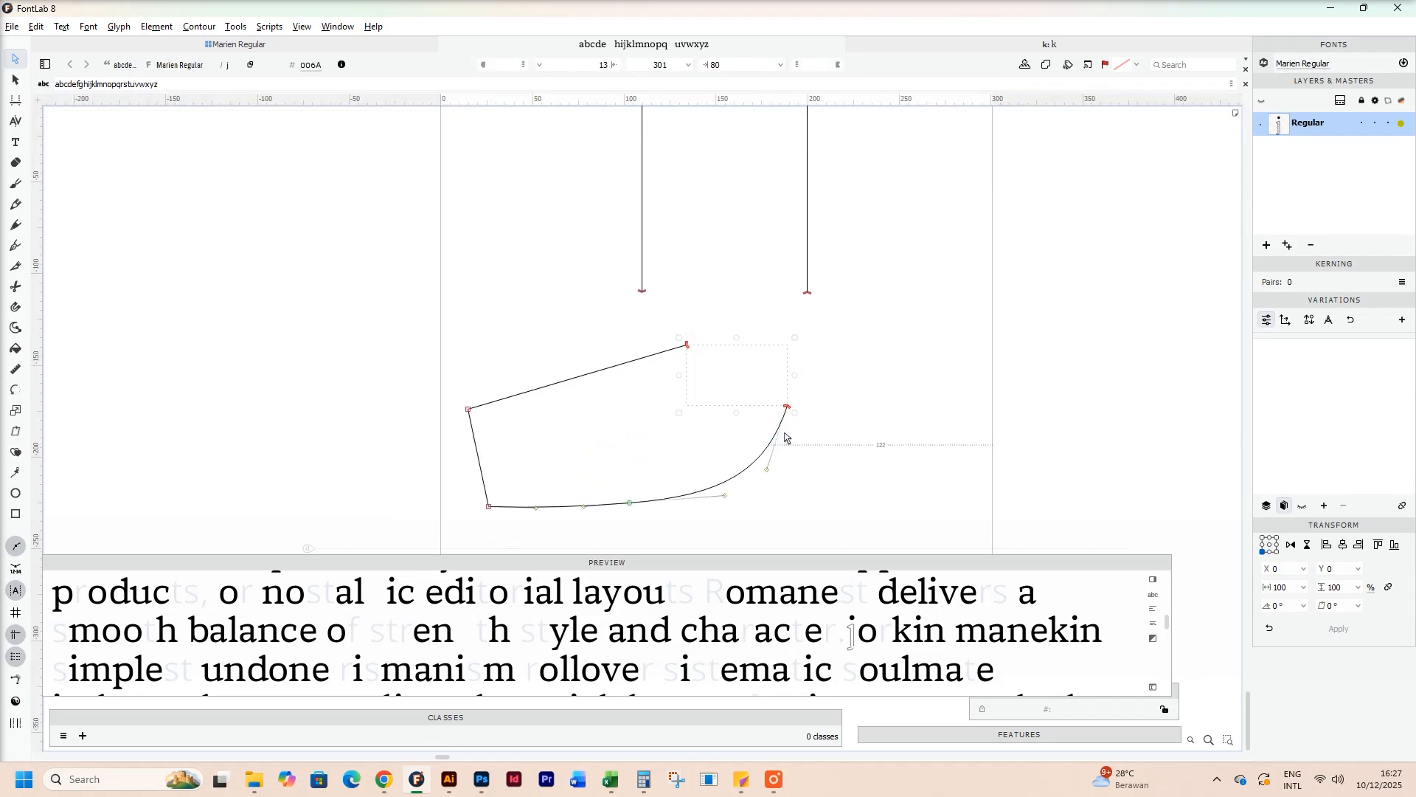
pyautogui.click(702, 355)
pyautogui.moveTo(652, 330); pyautogui.dragTo(730, 419)
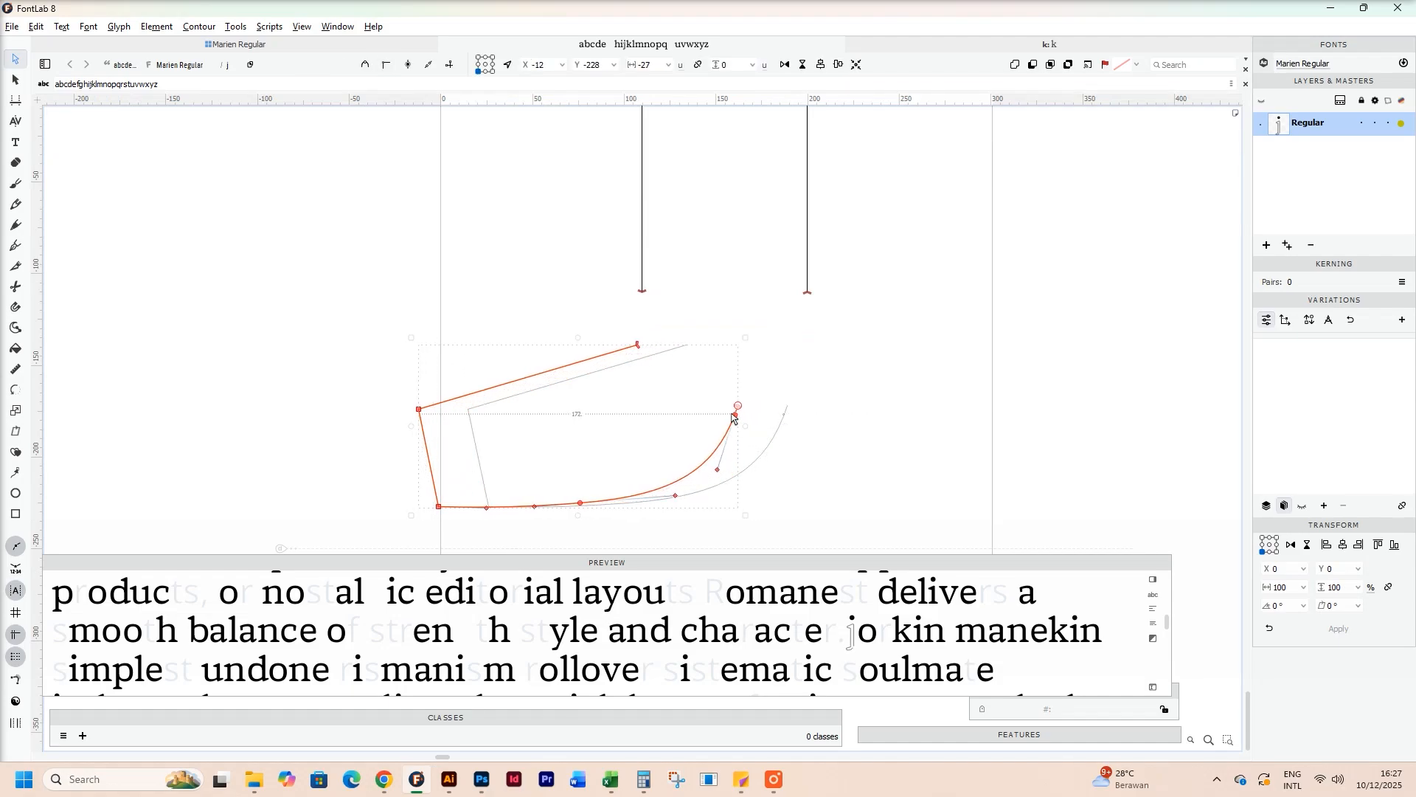
pyautogui.click(689, 342)
# Step: Join both stem ends to the j's tail and lengthen the outer curve's handle for a rounder bend
pyautogui.moveTo(641, 293); pyautogui.dragTo(643, 337)
pyautogui.moveTo(735, 406); pyautogui.dragTo(808, 292)
pyautogui.moveTo(788, 358); pyautogui.dragTo(796, 449)
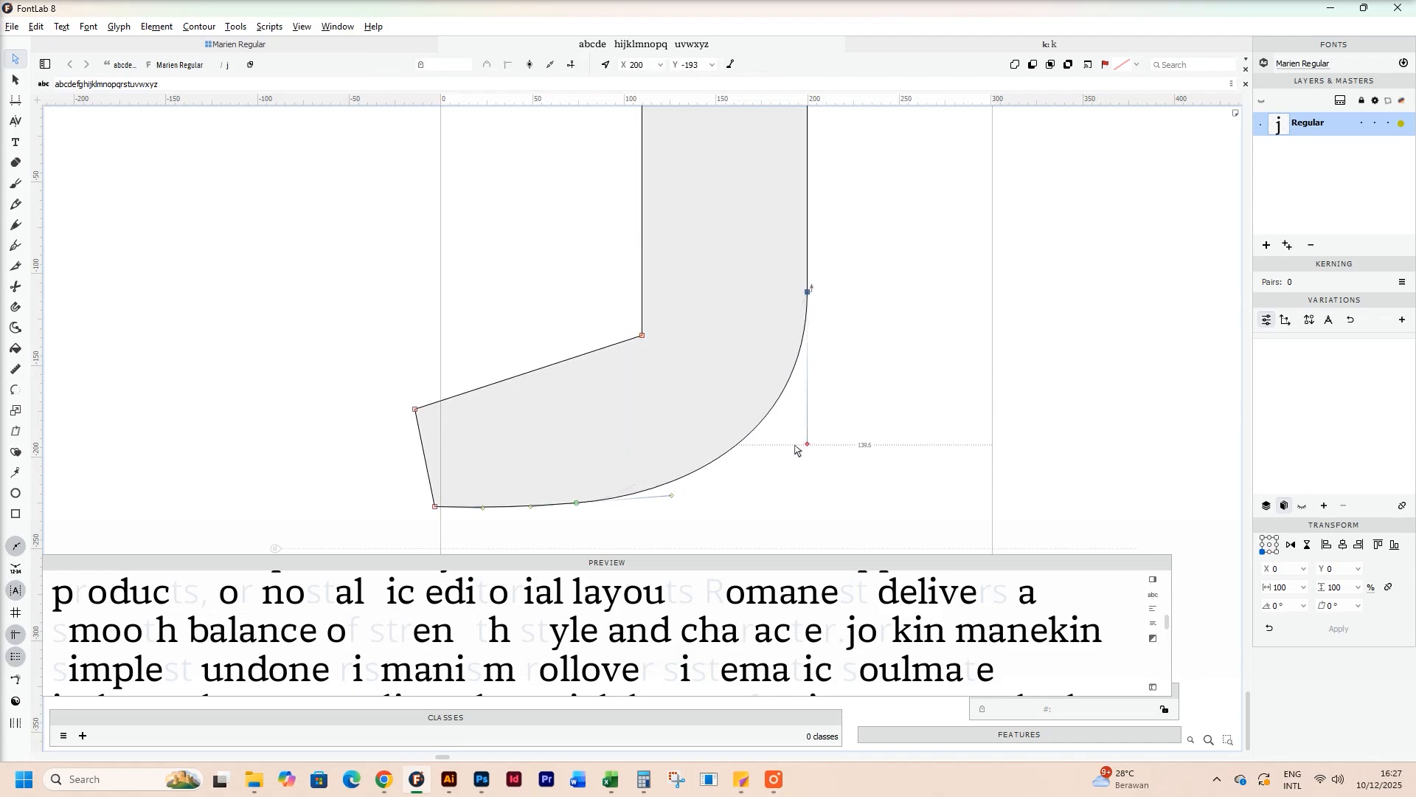
pyautogui.scroll(-2, 623, 509)
pyautogui.moveTo(719, 501); pyautogui.dragTo(750, 463)
# Step: Check the j in the sample text and reduce its right sidebearing to 37
pyautogui.scroll(8, 618, 602)
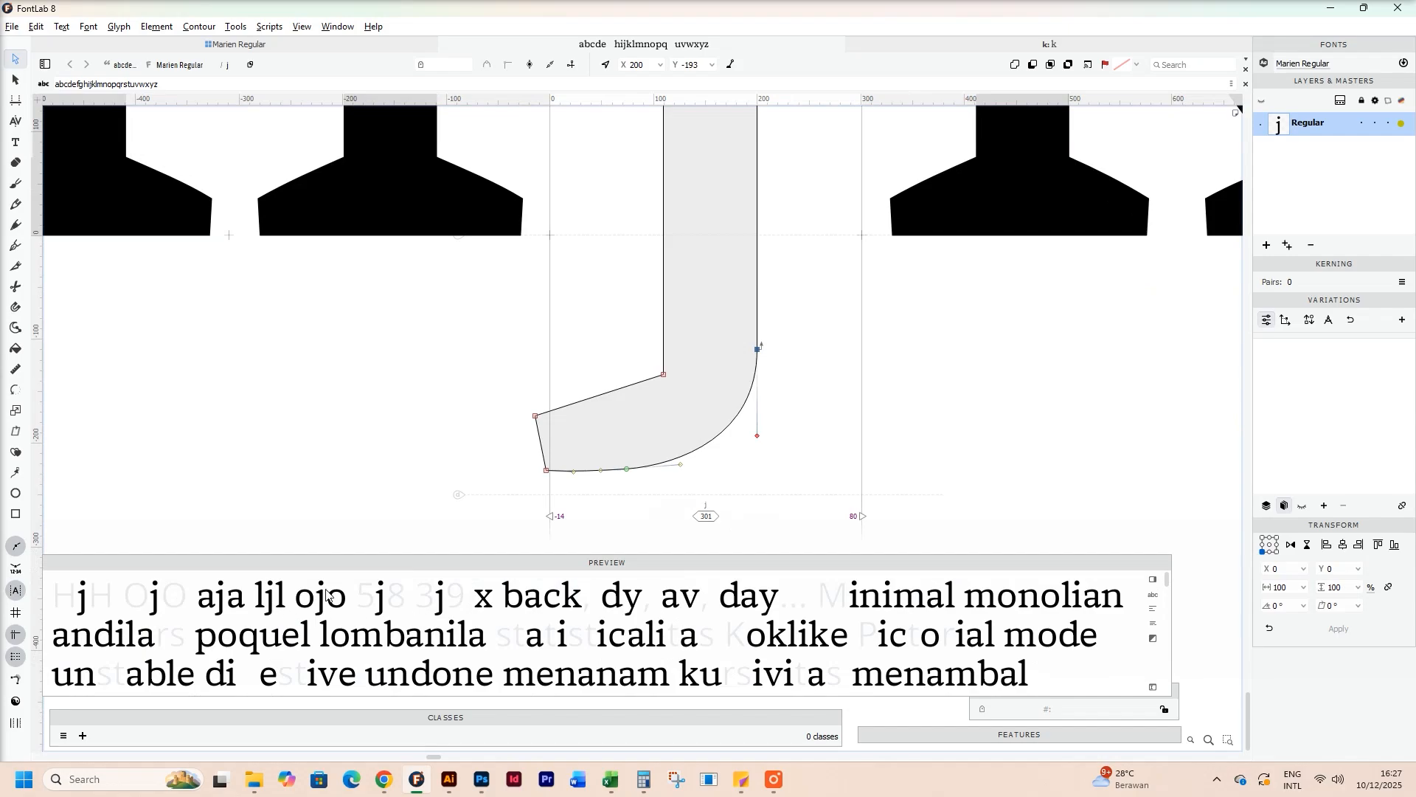
pyautogui.scroll(-3, 801, 439)
pyautogui.moveTo(813, 383); pyautogui.dragTo(758, 380)
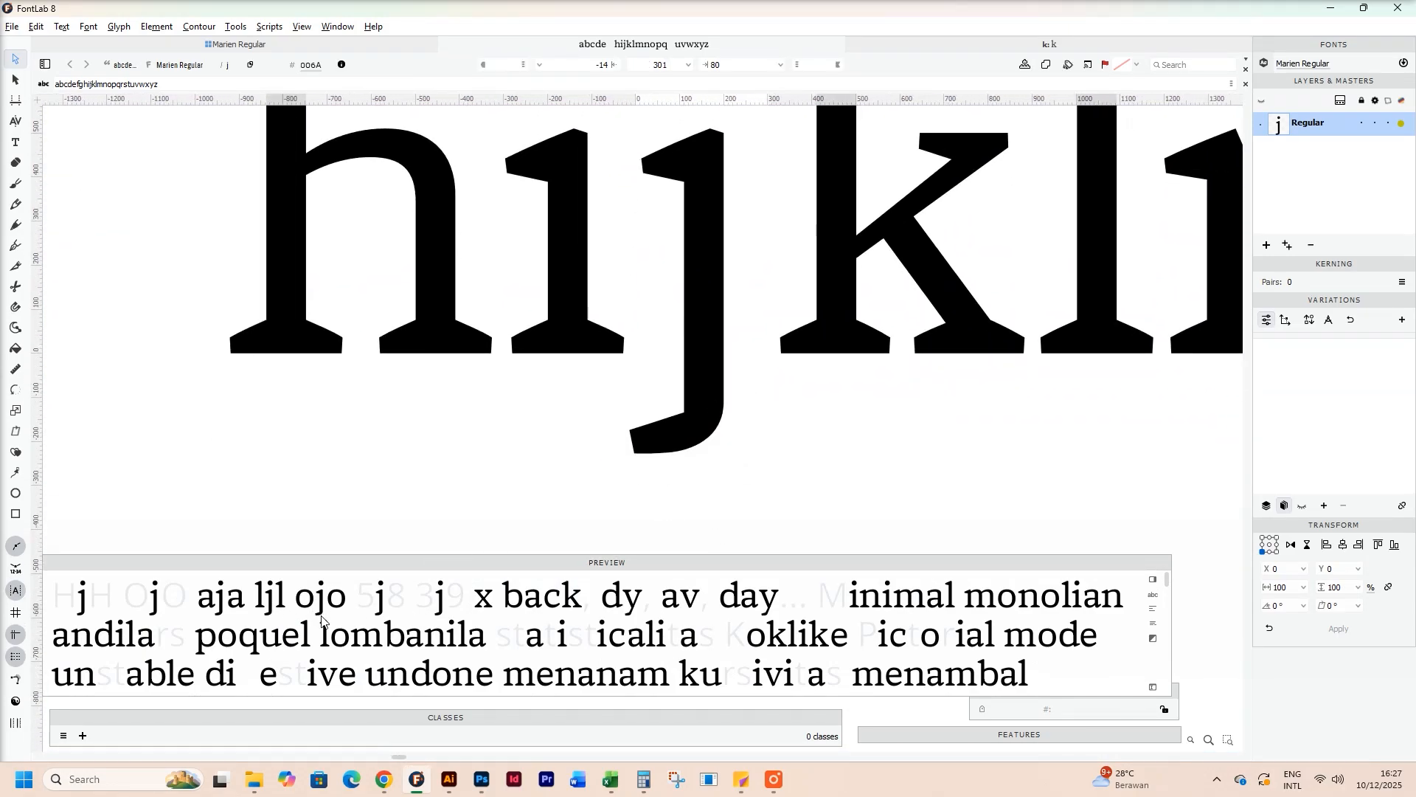
pyautogui.scroll(-3, 672, 340)
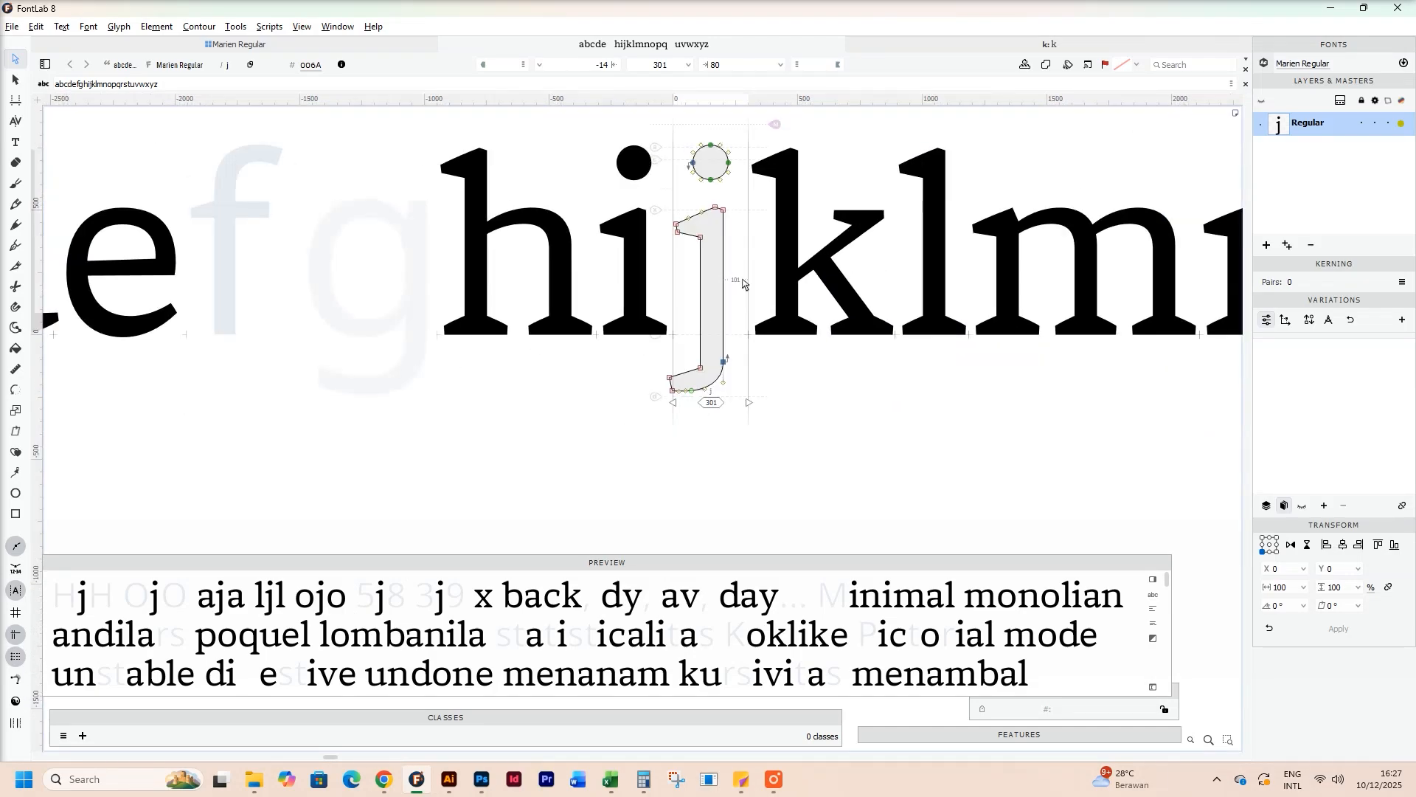
pyautogui.moveTo(743, 284); pyautogui.dragTo(750, 291)
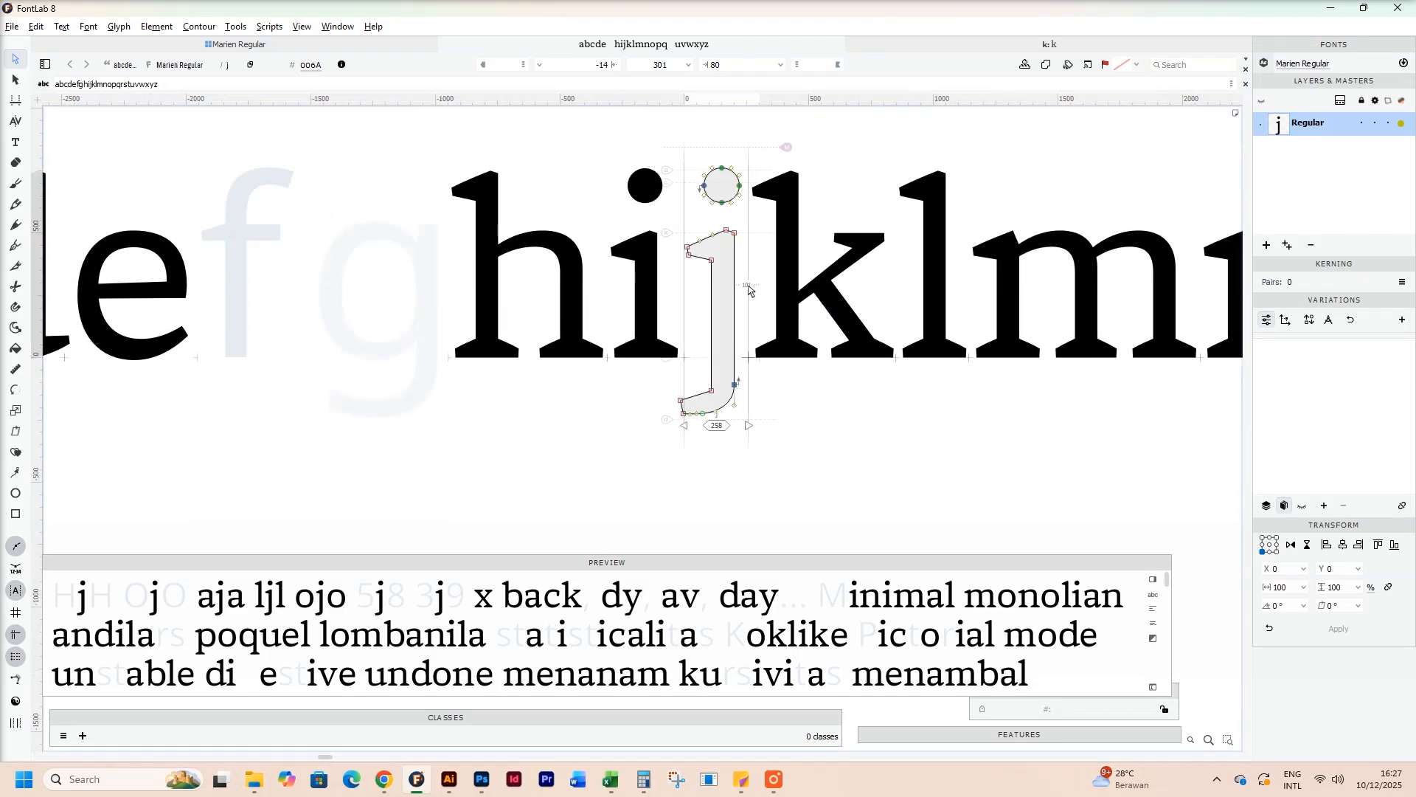
# Step: Review the j's shape and spacing among the neighbouring lowercase letters
pyautogui.press('space')
pyautogui.moveTo(857, 400); pyautogui.dragTo(762, 376)
pyautogui.scroll(-3, 812, 396)
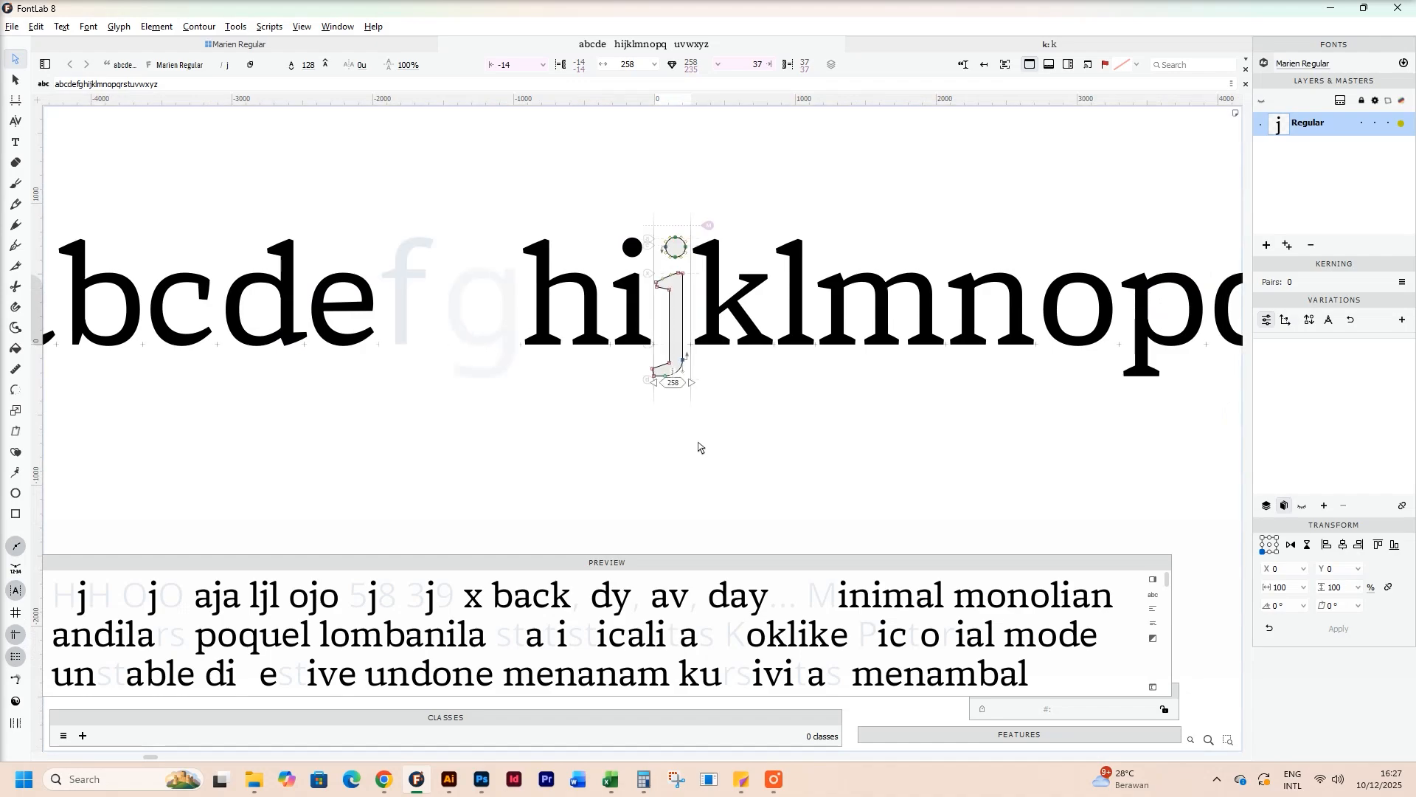
pyautogui.scroll(-1, 563, 475)
pyautogui.press('space')
pyautogui.moveTo(563, 475); pyautogui.dragTo(600, 454)
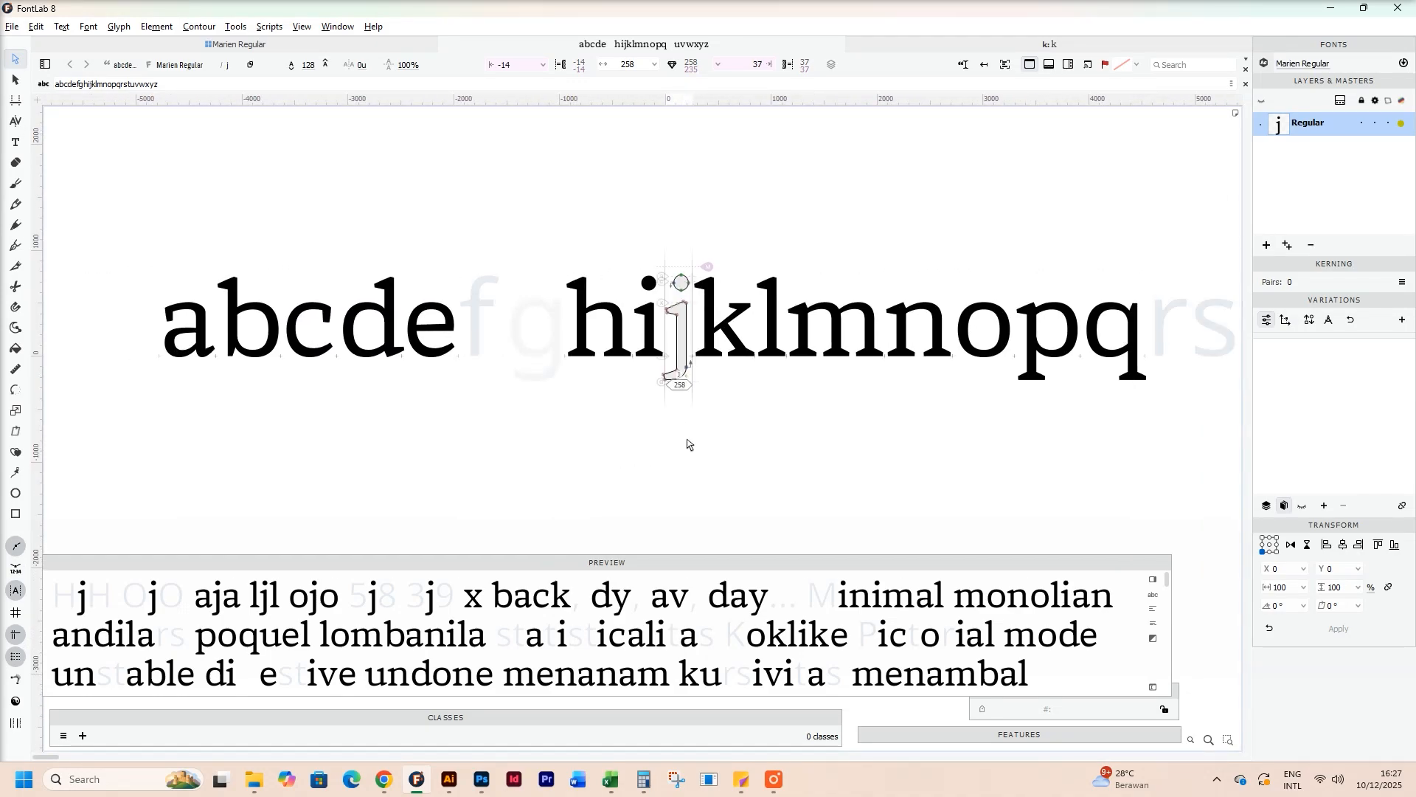
pyautogui.press('space')
pyautogui.moveTo(939, 414); pyautogui.dragTo(800, 425)
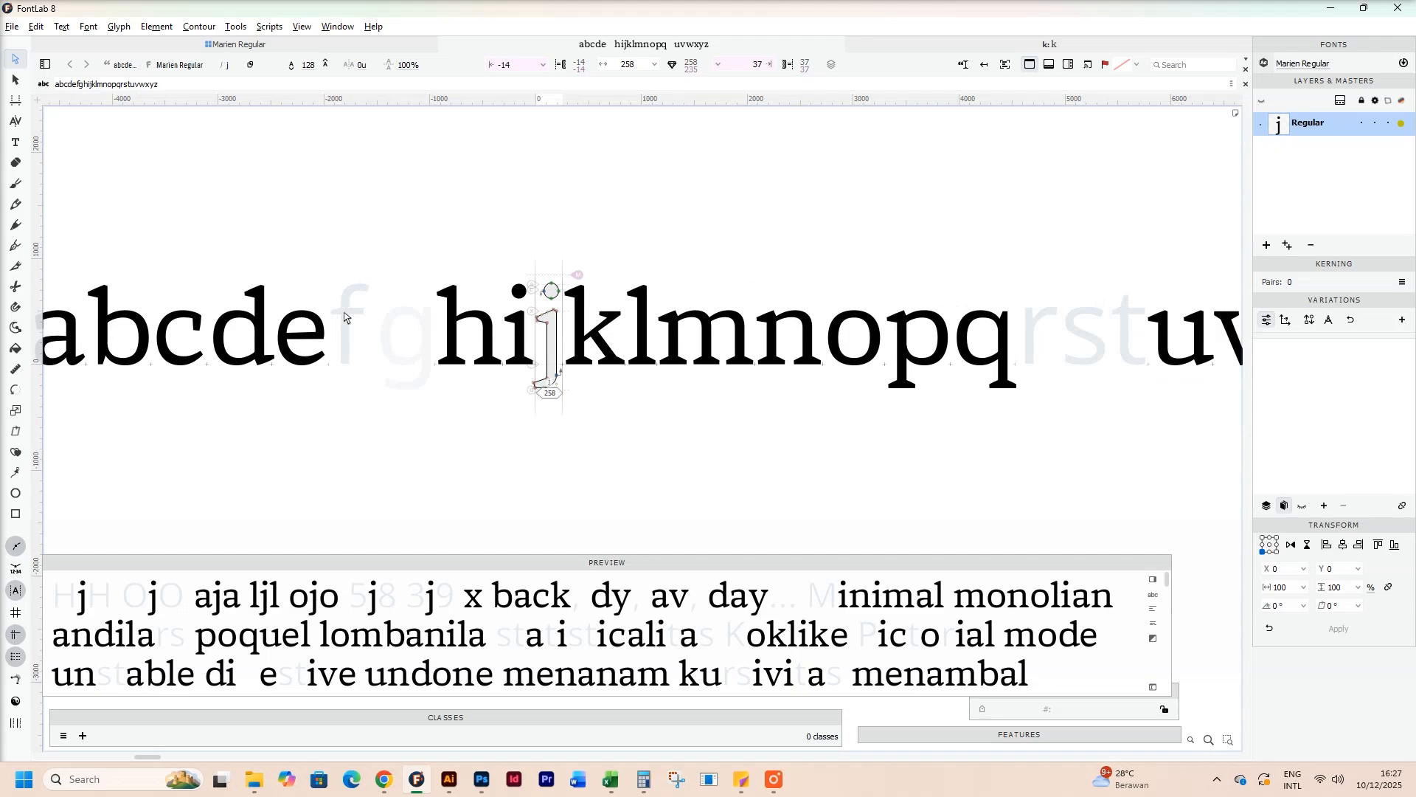
pyautogui.press('space')
pyautogui.moveTo(362, 333); pyautogui.dragTo(653, 347)
pyautogui.scroll(2, 653, 347)
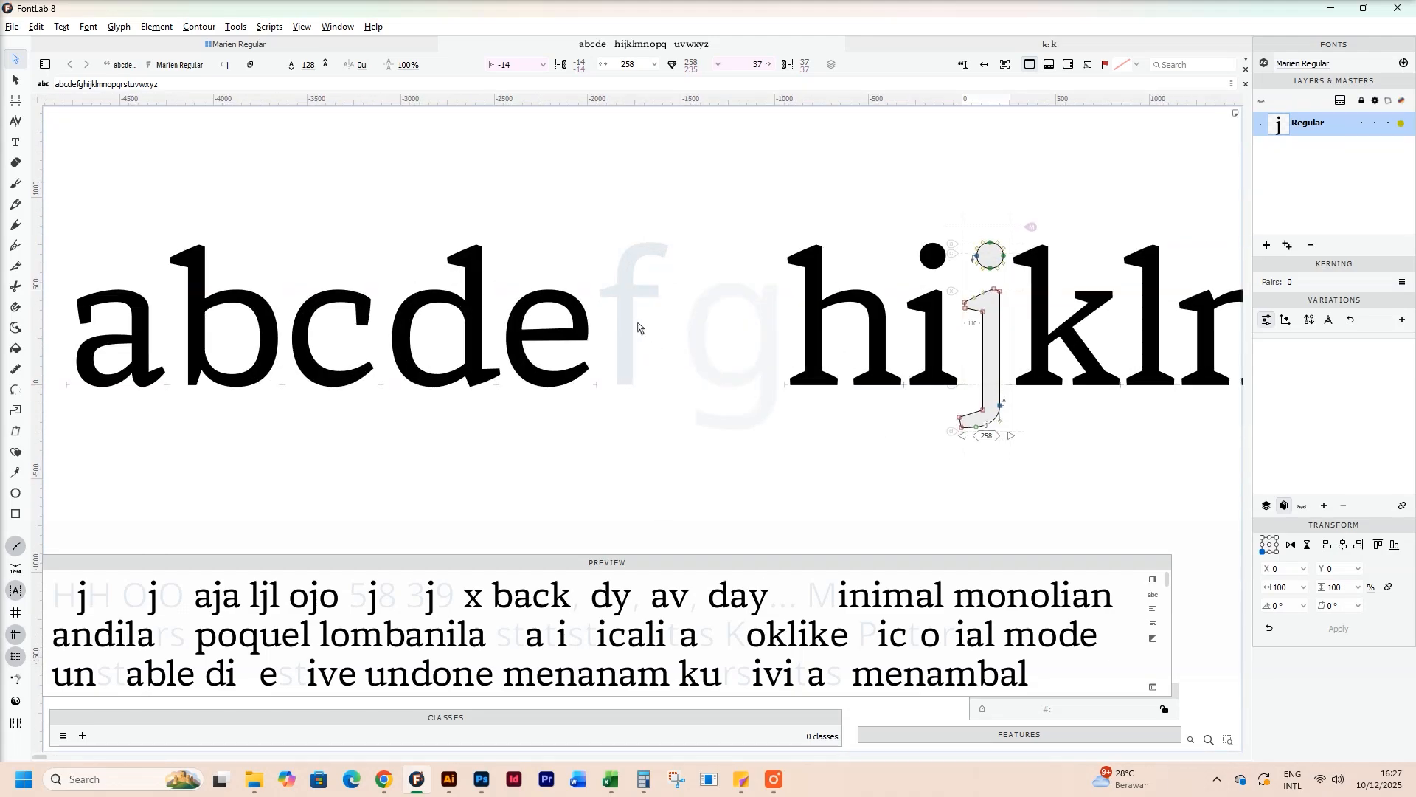
# Step: Copy the j's stem with its tail, without the dot, into the empty f glyph
pyautogui.press('space')
pyautogui.moveTo(964, 396); pyautogui.dragTo(847, 400)
pyautogui.scroll(1, 846, 399)
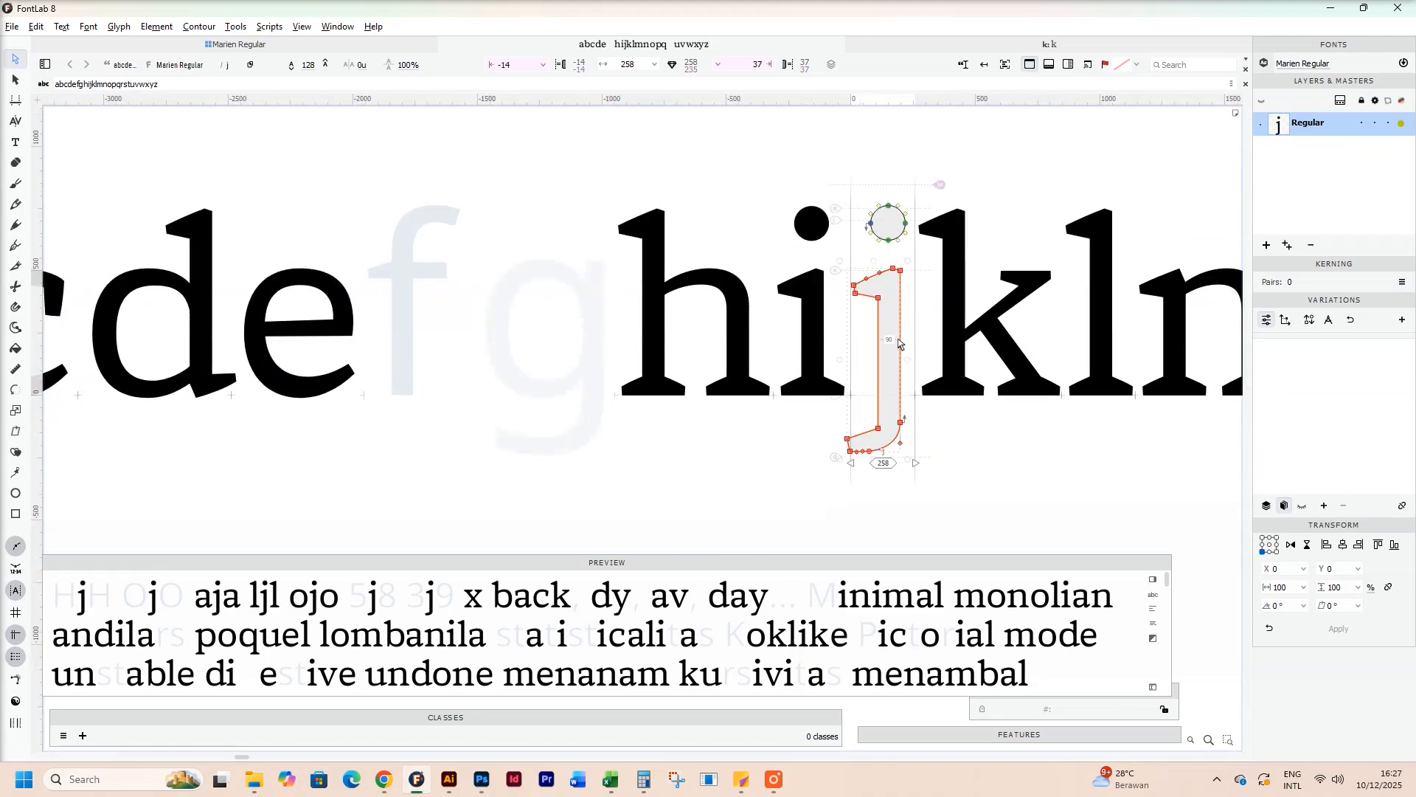
pyautogui.doubleClick(899, 344)
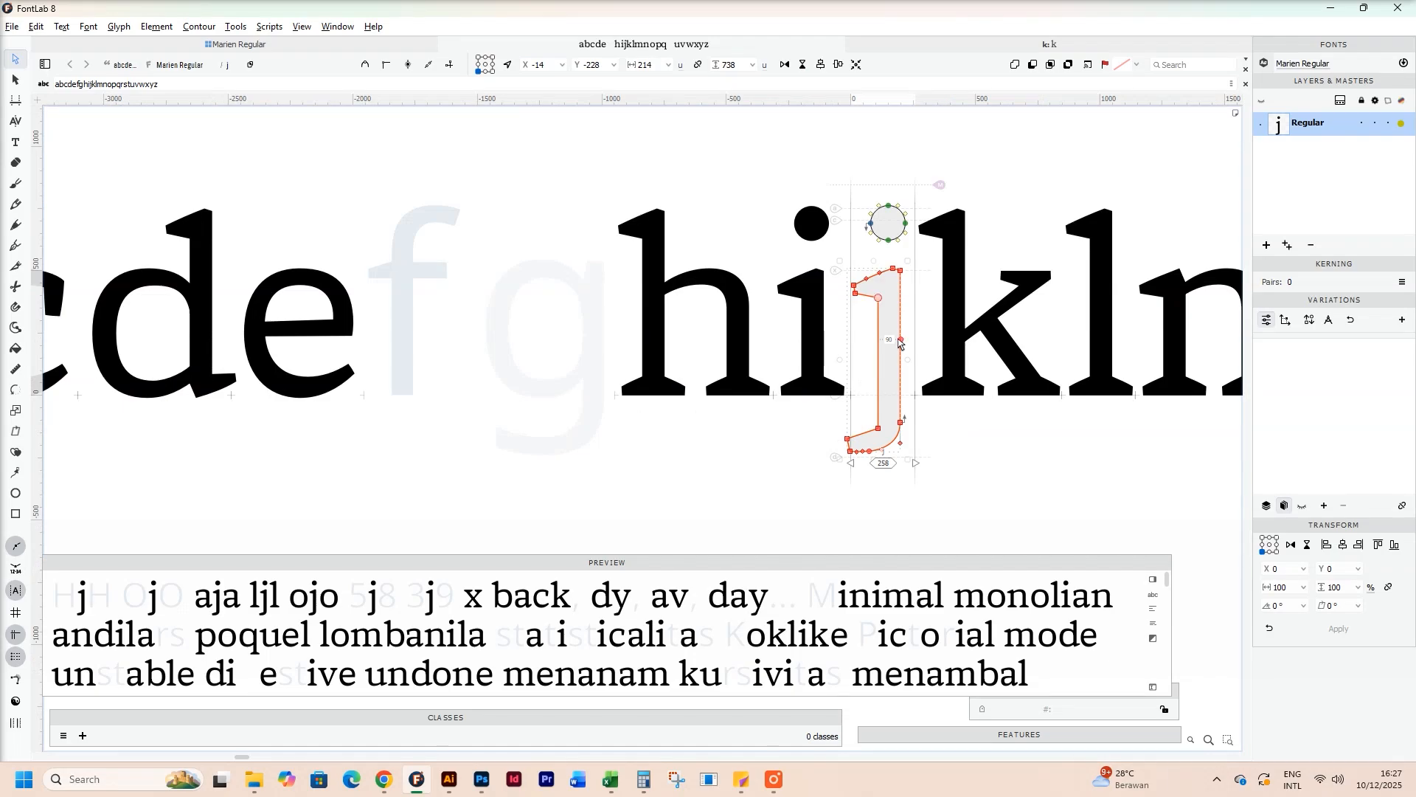
pyautogui.doubleClick(420, 299)
pyautogui.hotkey('ctrl', 'v')
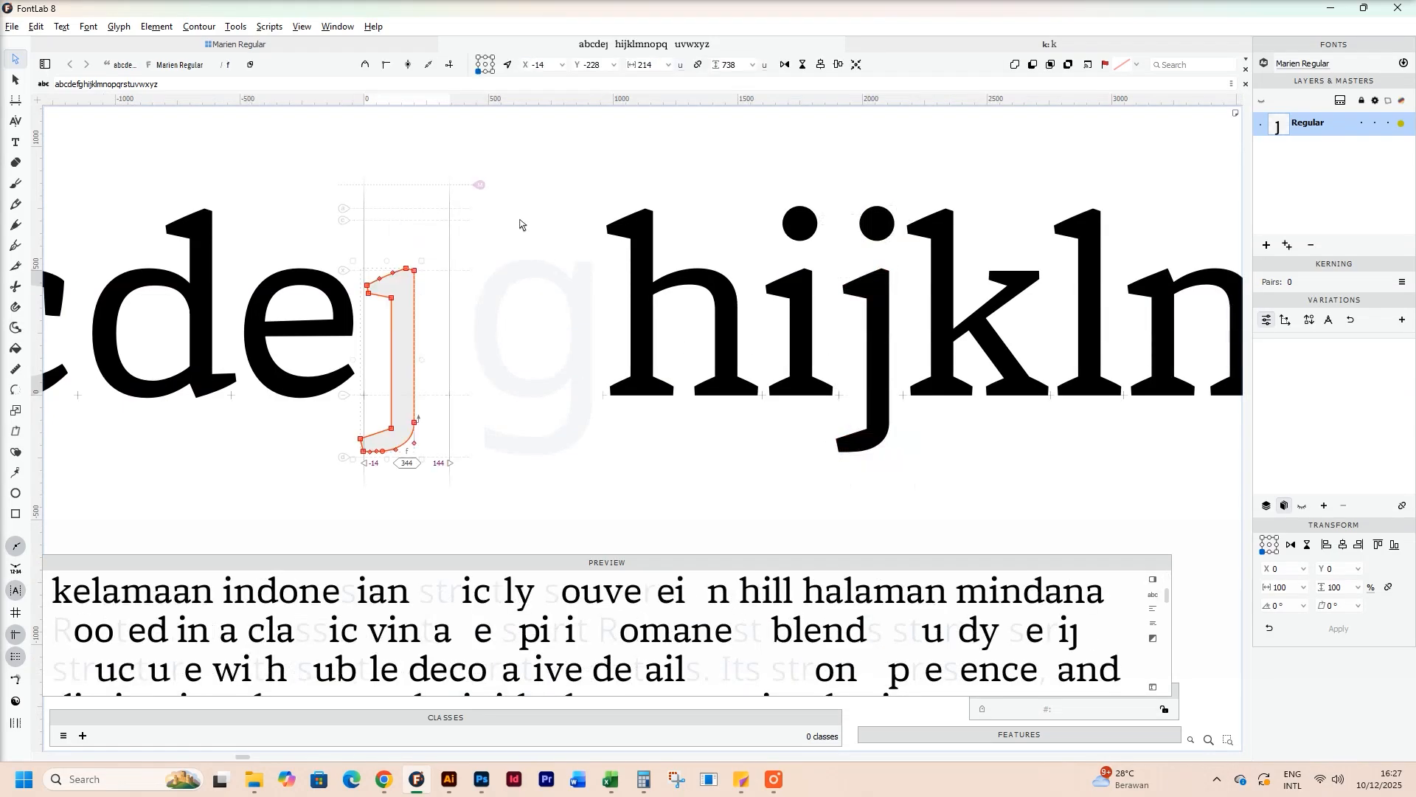
# Step: Flip the pasted shape horizontally and vertically and move it up to the ascender height of the f
pyautogui.click(783, 65)
pyautogui.scroll(1, 478, 357)
pyautogui.click(467, 346)
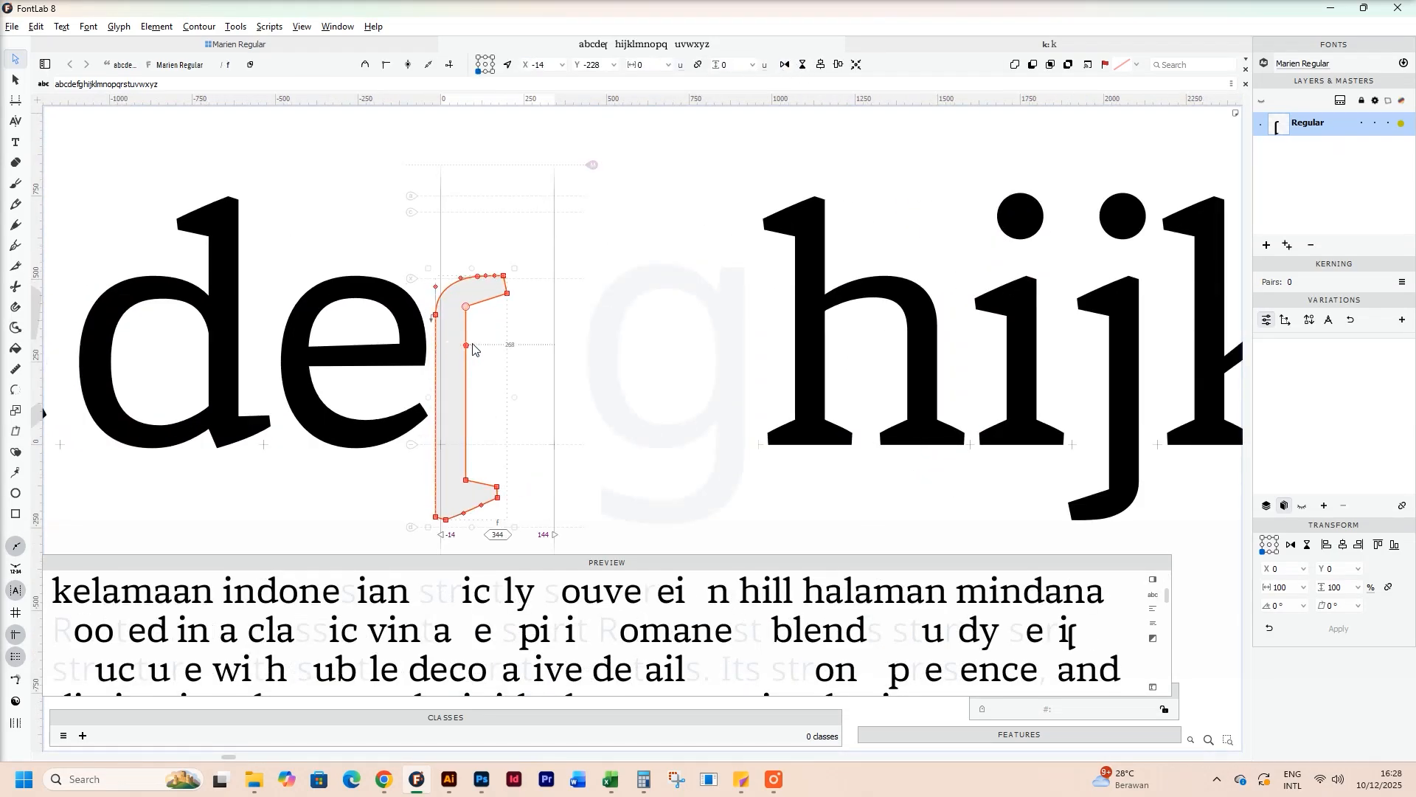
pyautogui.moveTo(472, 344); pyautogui.dragTo(493, 268)
pyautogui.press('space')
# Step: Delete the inverted flag serif at the foot of the f's stem
pyautogui.moveTo(482, 484); pyautogui.dragTo(479, 465)
pyautogui.moveTo(562, 477); pyautogui.dragTo(347, 304)
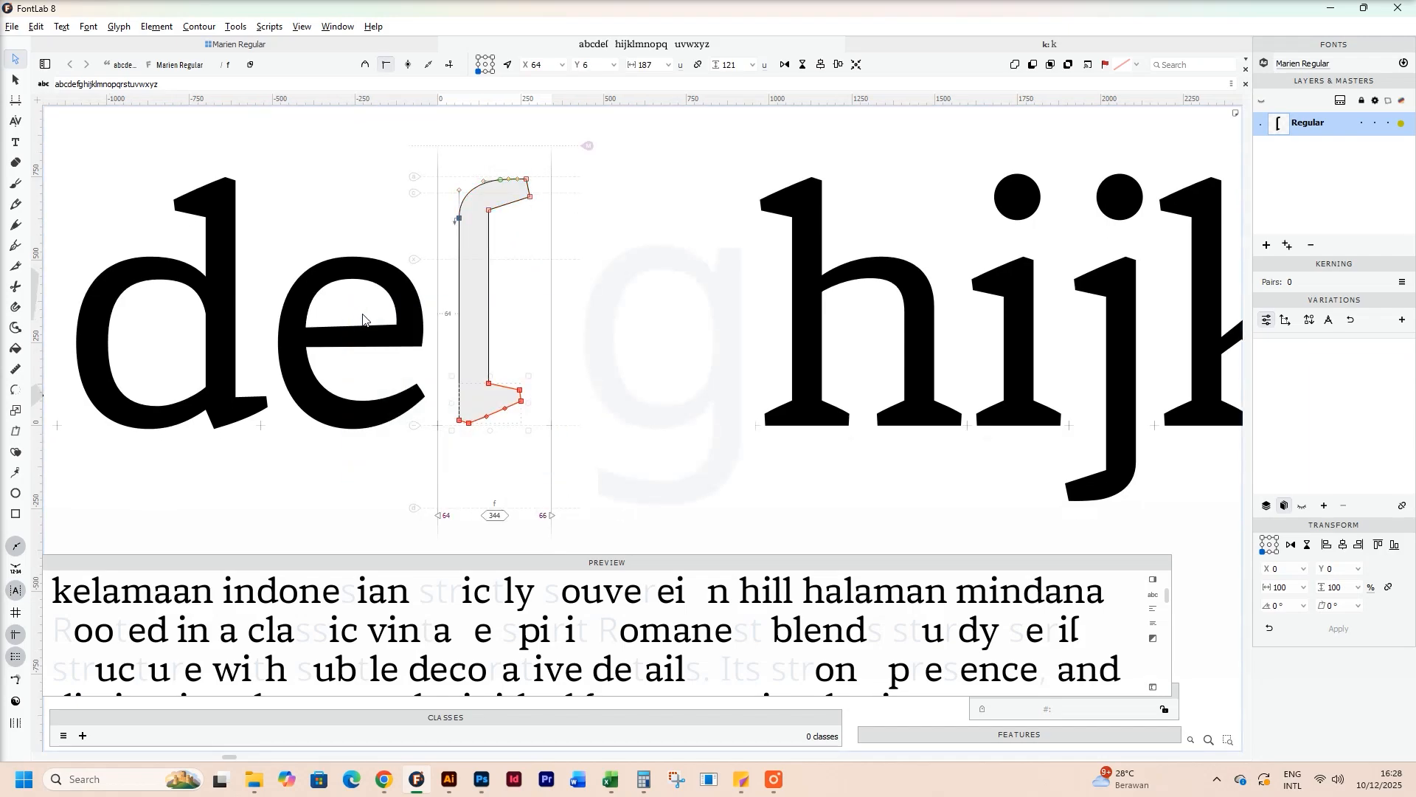
pyautogui.press('Delete')
# Step: Copy the foot serif of the h's main stem into the f glyph
pyautogui.click(840, 439)
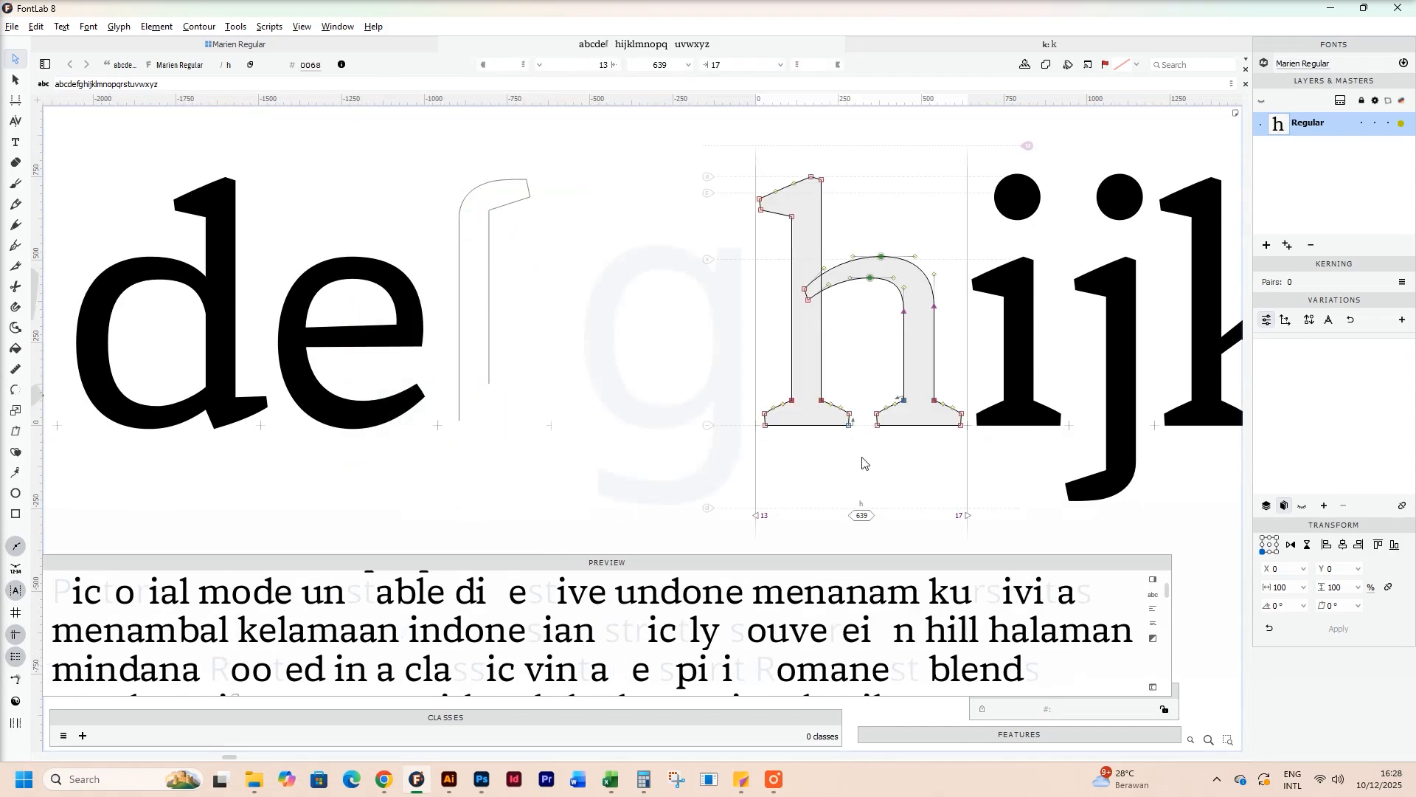
pyautogui.moveTo(860, 464); pyautogui.dragTo(723, 380)
pyautogui.hotkey('ctrl', 'c')
pyautogui.click(483, 389)
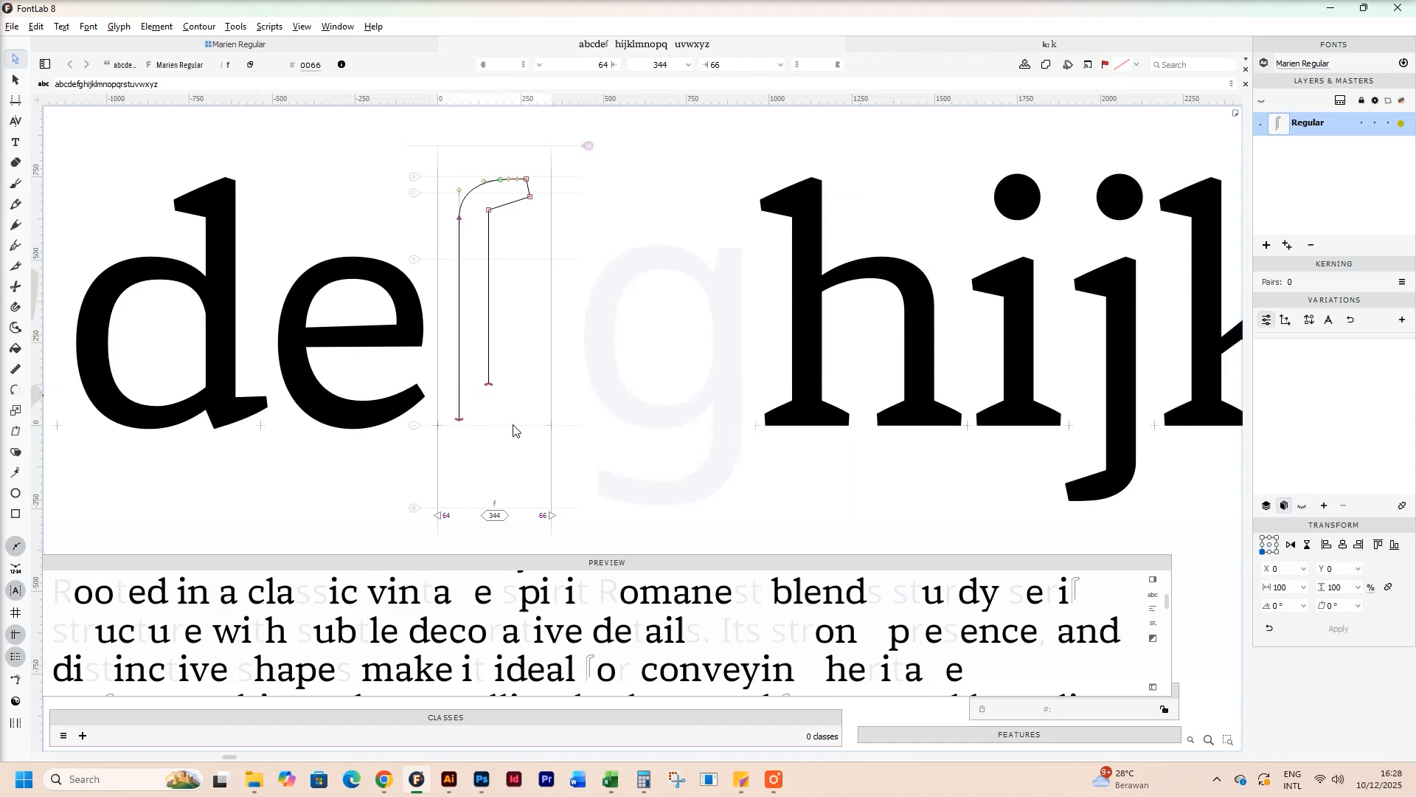
pyautogui.hotkey('ctrl', 'v')
# Step: Align the pasted foot serif under the f's stem and join both open stem ends to it
pyautogui.scroll(5, 561, 373)
pyautogui.moveTo(486, 349); pyautogui.dragTo(439, 348)
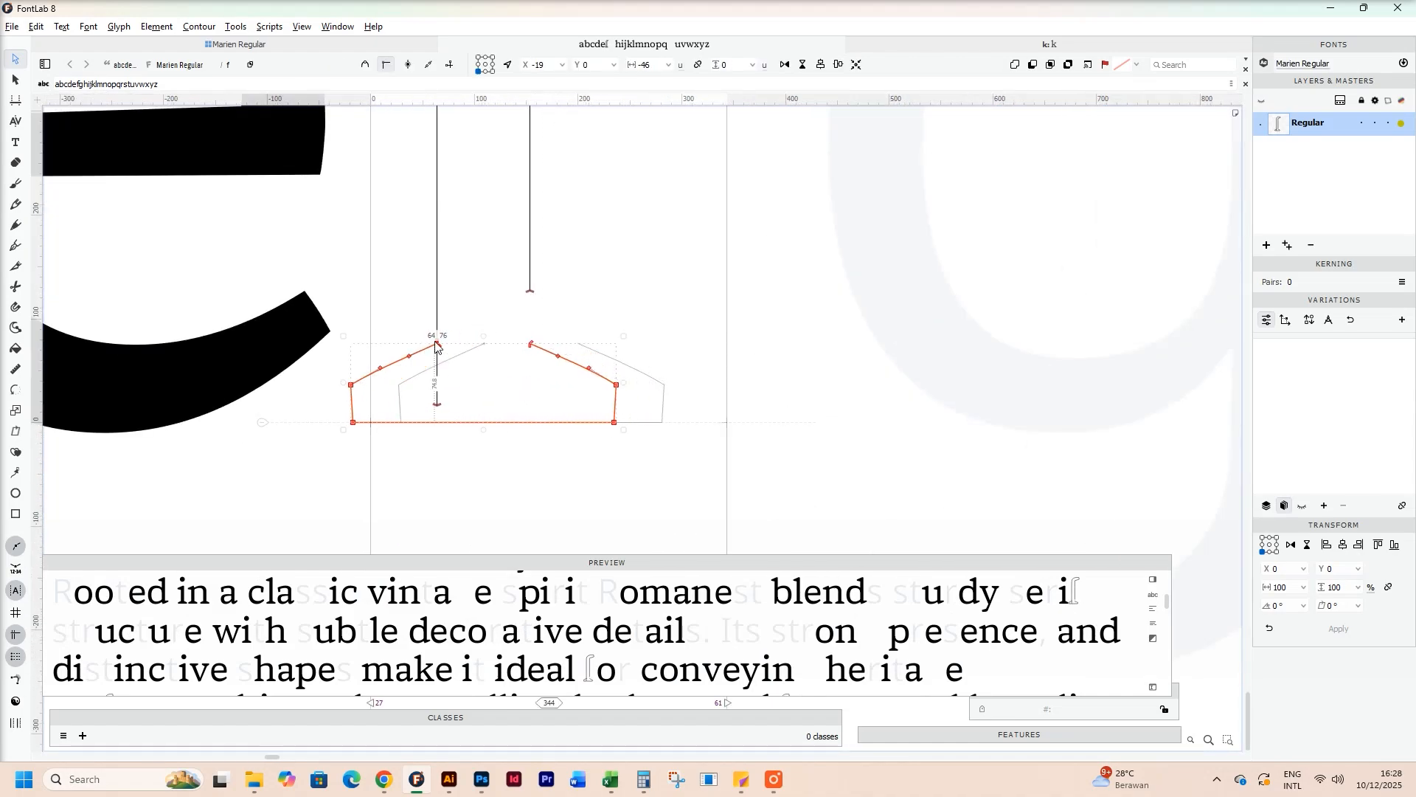
pyautogui.scroll(2, 452, 404)
pyautogui.click(435, 406)
pyautogui.moveTo(436, 406); pyautogui.dragTo(435, 326)
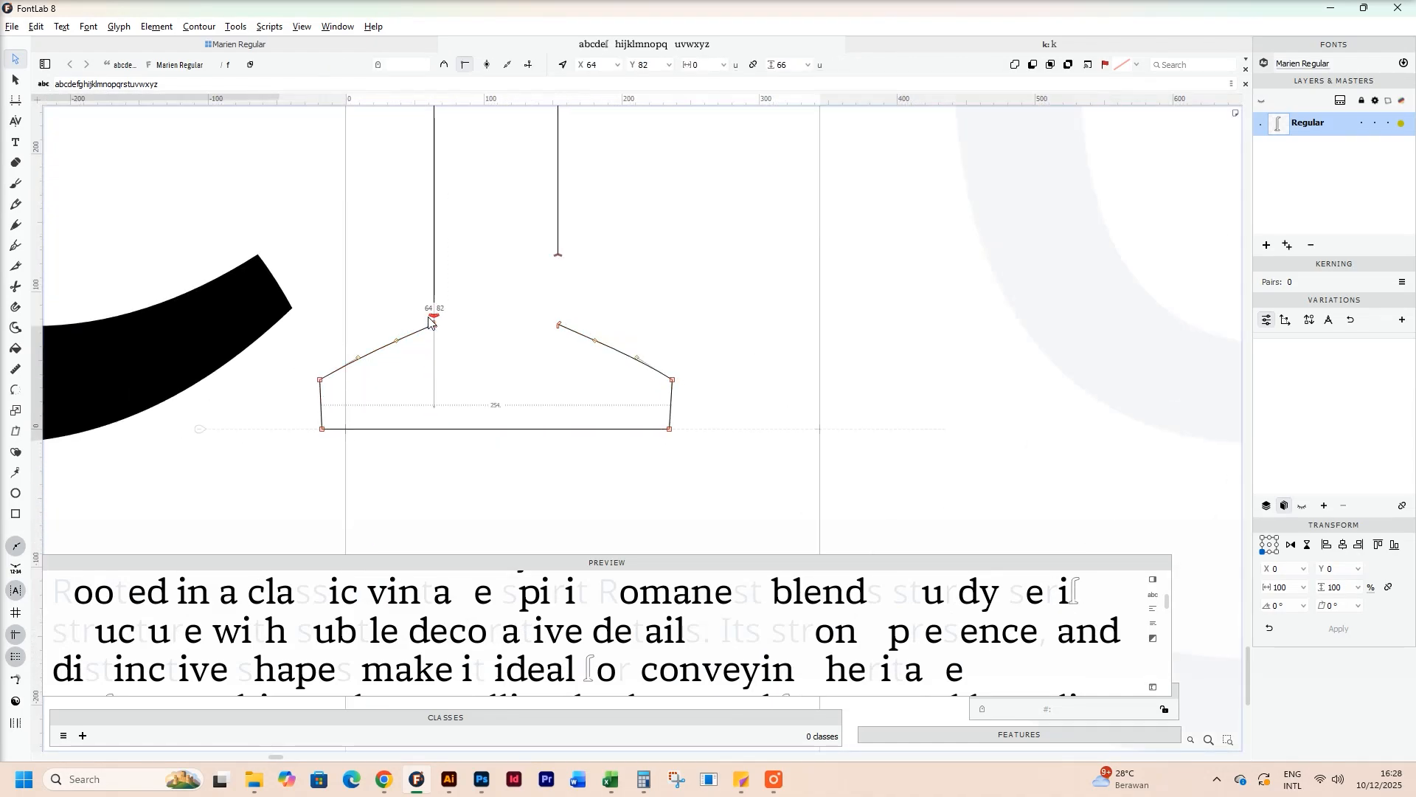
pyautogui.moveTo(559, 258); pyautogui.dragTo(559, 322)
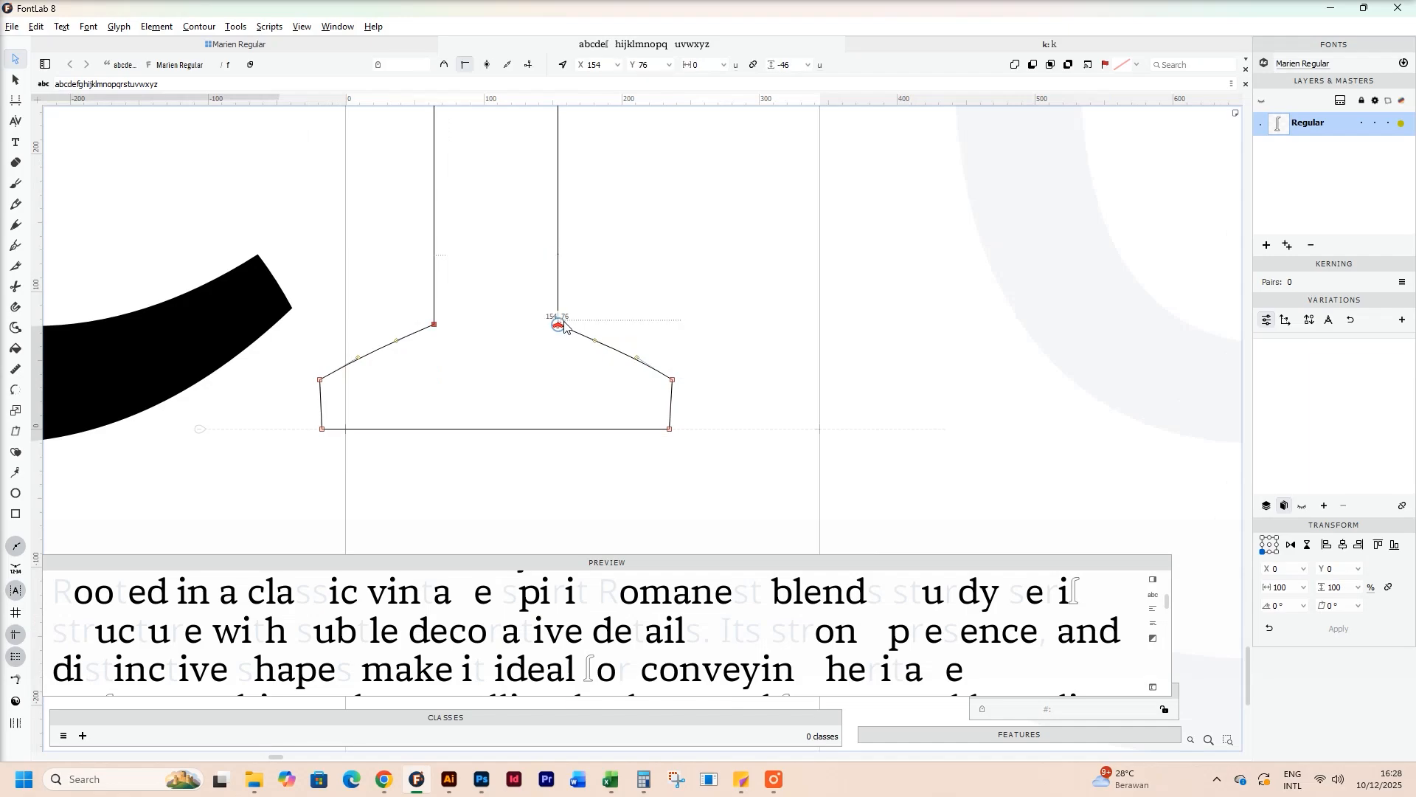
# Step: Add a node on the underside of the f's hook, extend the hook's end outward and move the added node to X 236, Y 667
pyautogui.scroll(-5, 667, 240)
pyautogui.scroll(3, 657, 384)
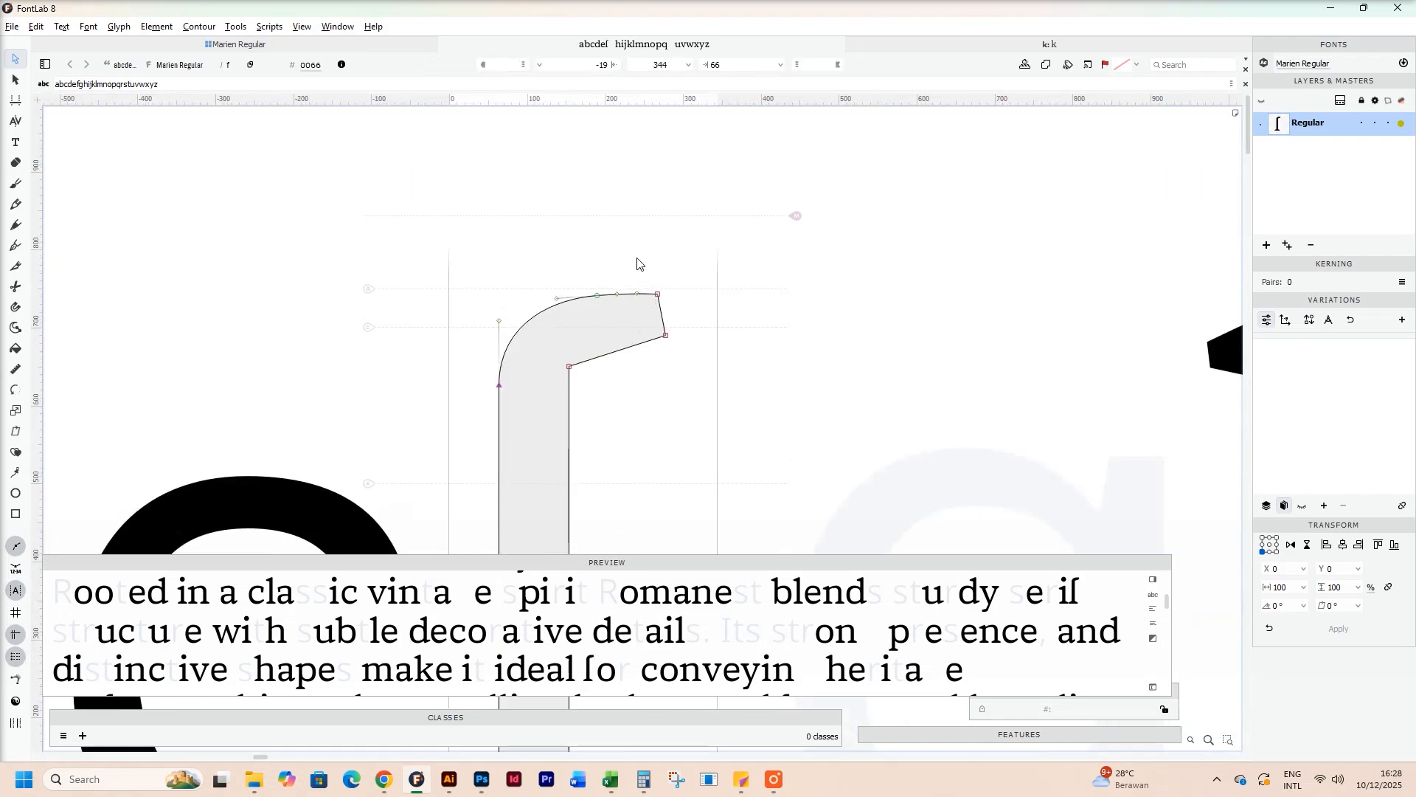
pyautogui.press('a')
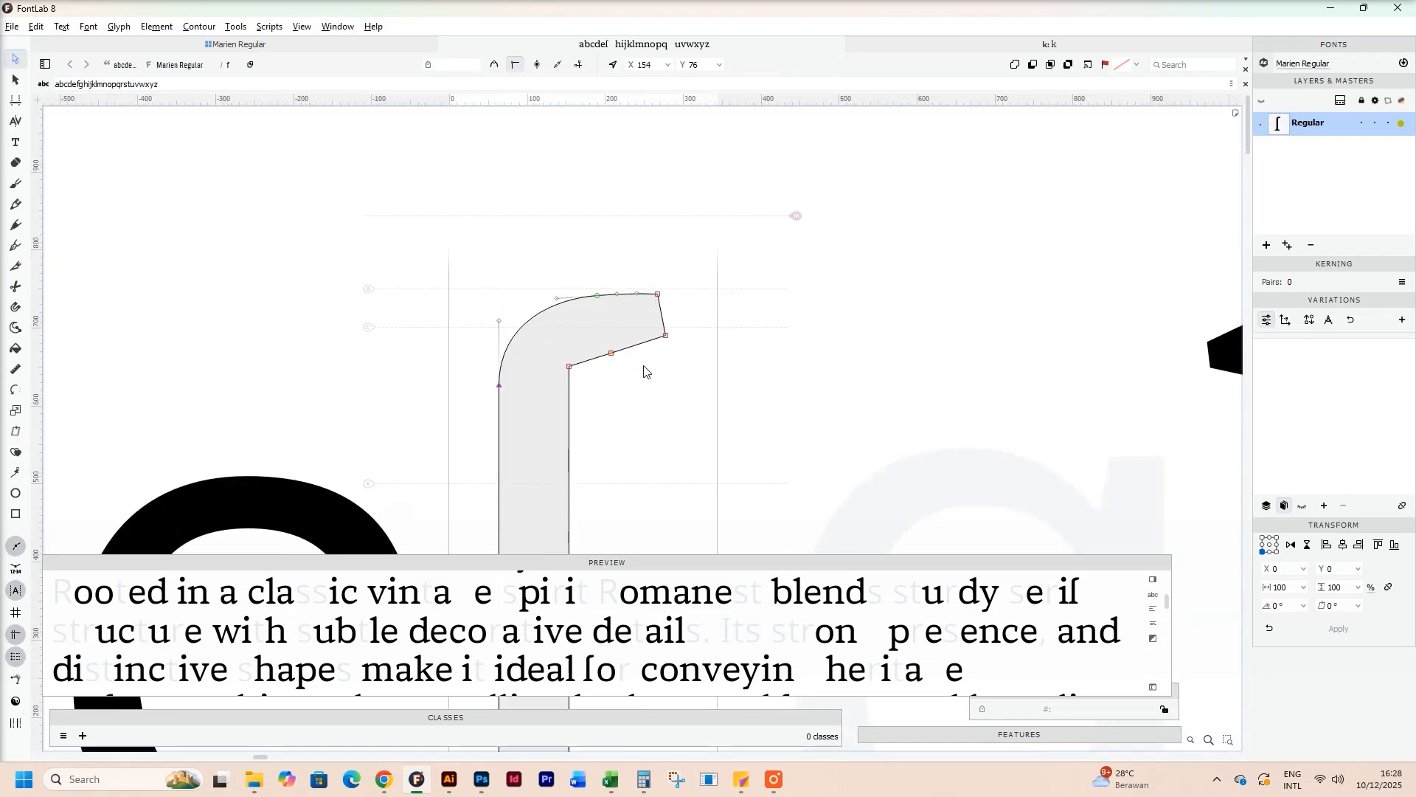
pyautogui.moveTo(644, 366); pyautogui.dragTo(695, 223)
pyautogui.moveTo(666, 336)
pyautogui.mouseDown()
pyautogui.moveTo(736, 357)
pyautogui.moveTo(741, 341)
pyautogui.mouseUp()
pyautogui.scroll(1, 631, 382)
pyautogui.moveTo(610, 347); pyautogui.dragTo(636, 345)
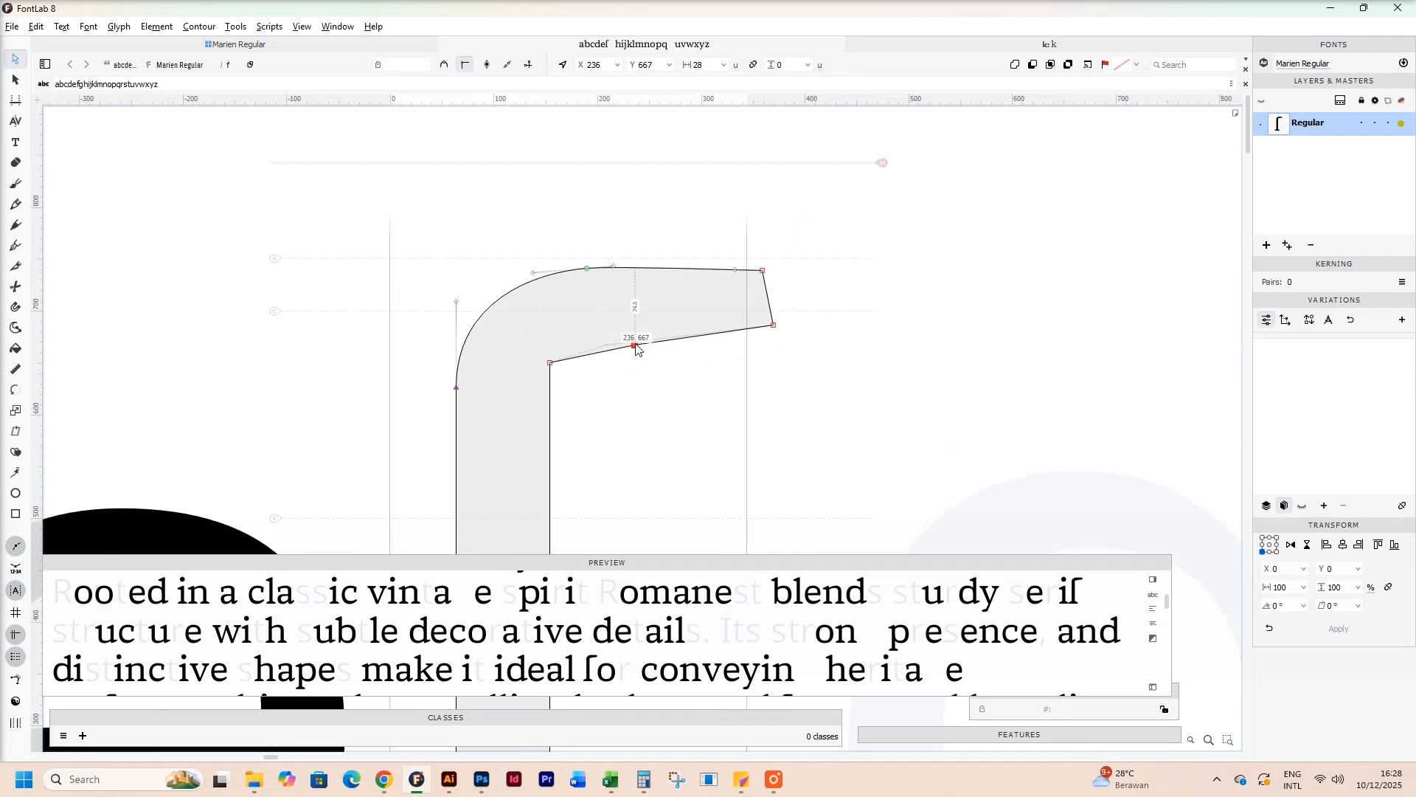
# Step: Make the end of the f's hook vertical by moving its two corners, and shift the top curve node outward to X 216, Y 741
pyautogui.moveTo(774, 324); pyautogui.dragTo(757, 343)
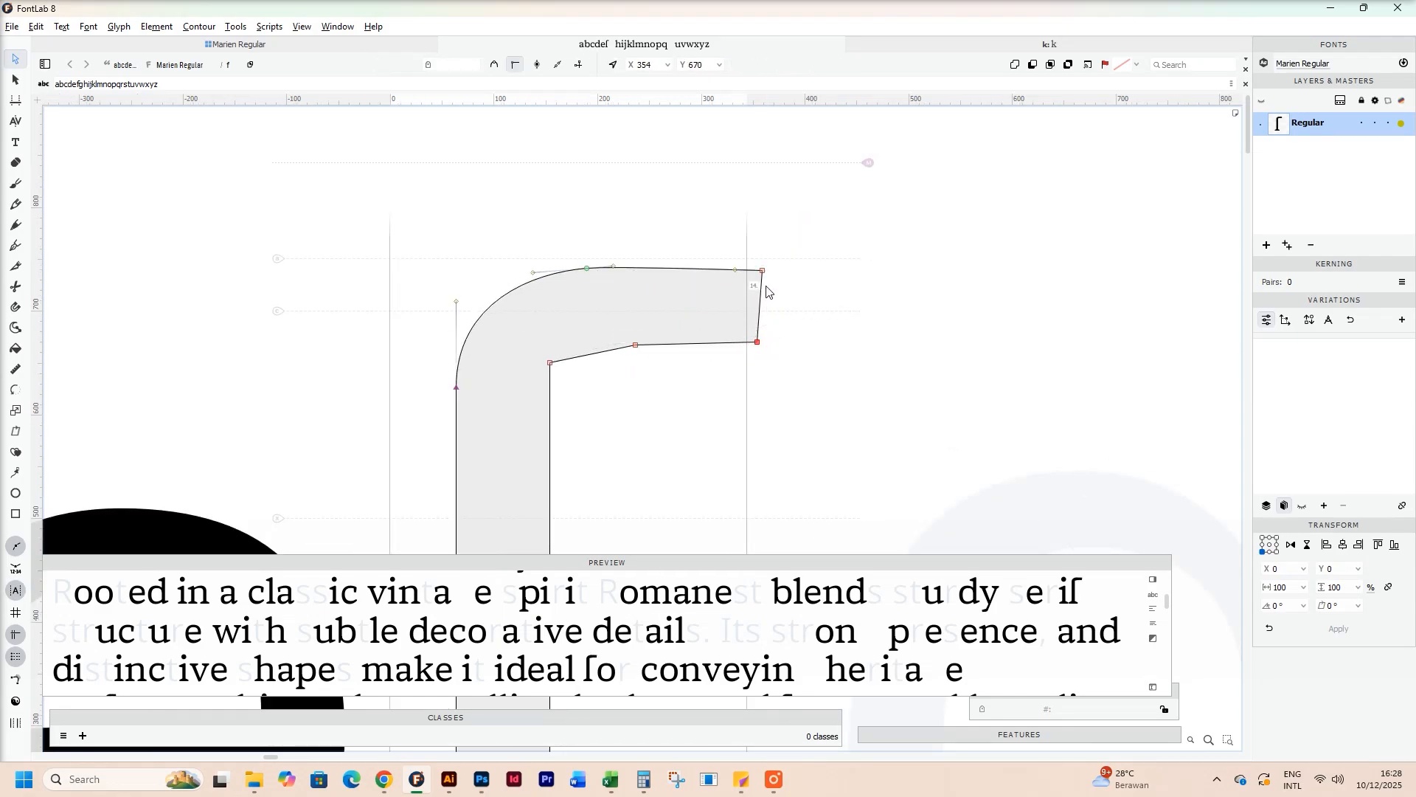
pyautogui.scroll(1, 765, 285)
pyautogui.moveTo(765, 260); pyautogui.dragTo(759, 266)
pyautogui.moveTo(532, 256); pyautogui.dragTo(568, 255)
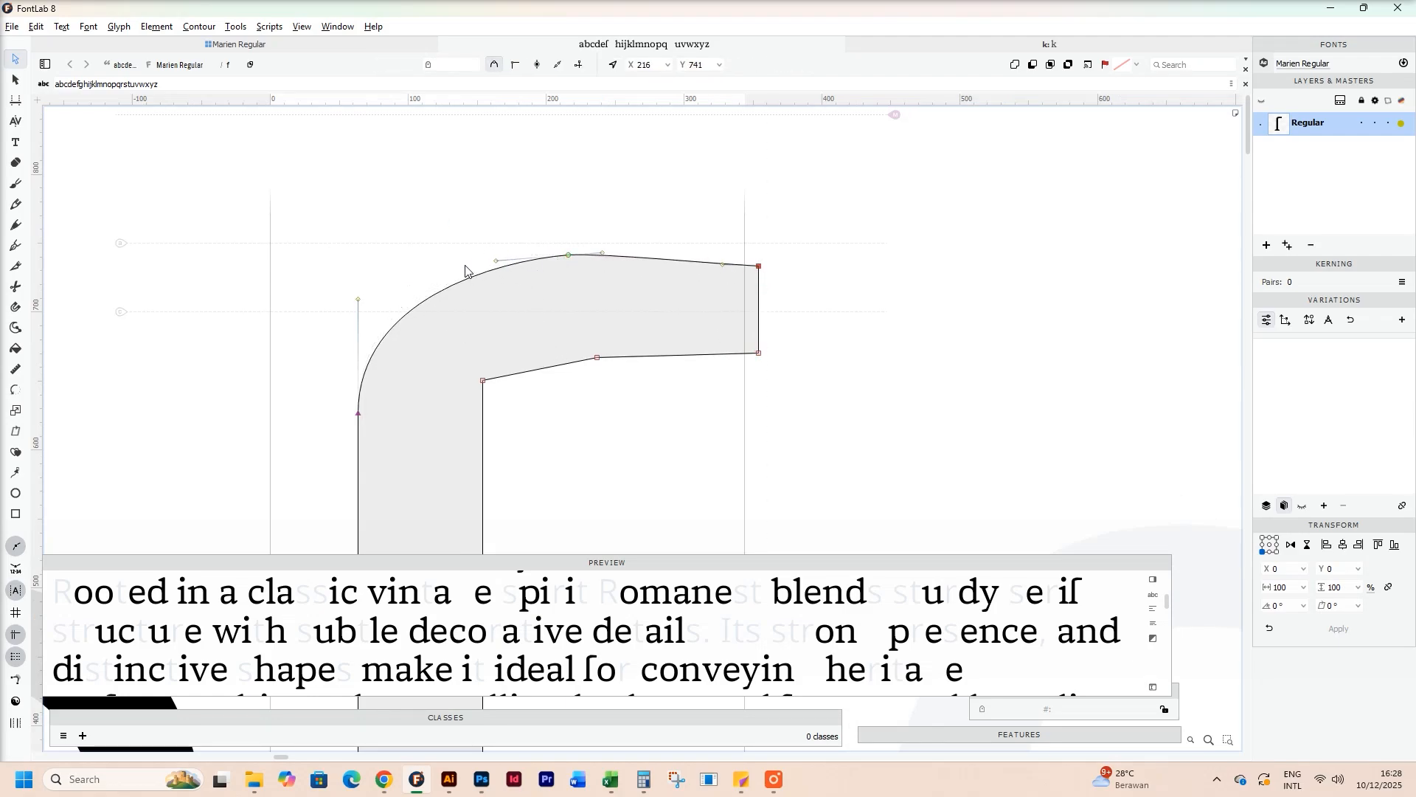
# Step: Lower the node on the f's stem where the hook's outer curve begins, lengthening the curve
pyautogui.moveTo(465, 267); pyautogui.dragTo(464, 276)
pyautogui.press('space')
pyautogui.moveTo(433, 374); pyautogui.dragTo(479, 294)
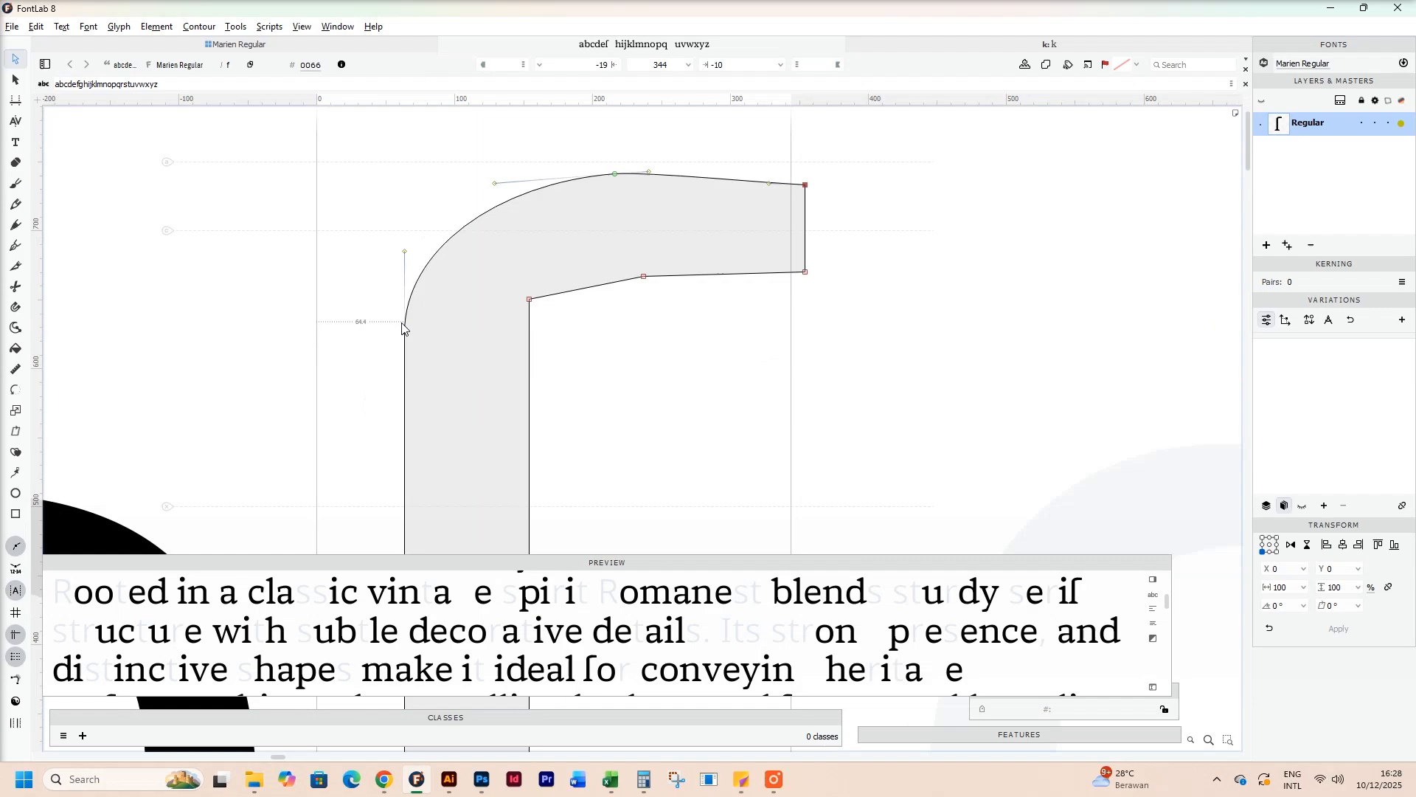
pyautogui.moveTo(405, 331); pyautogui.dragTo(405, 401)
pyautogui.scroll(-1, 692, 575)
pyautogui.click(765, 781)
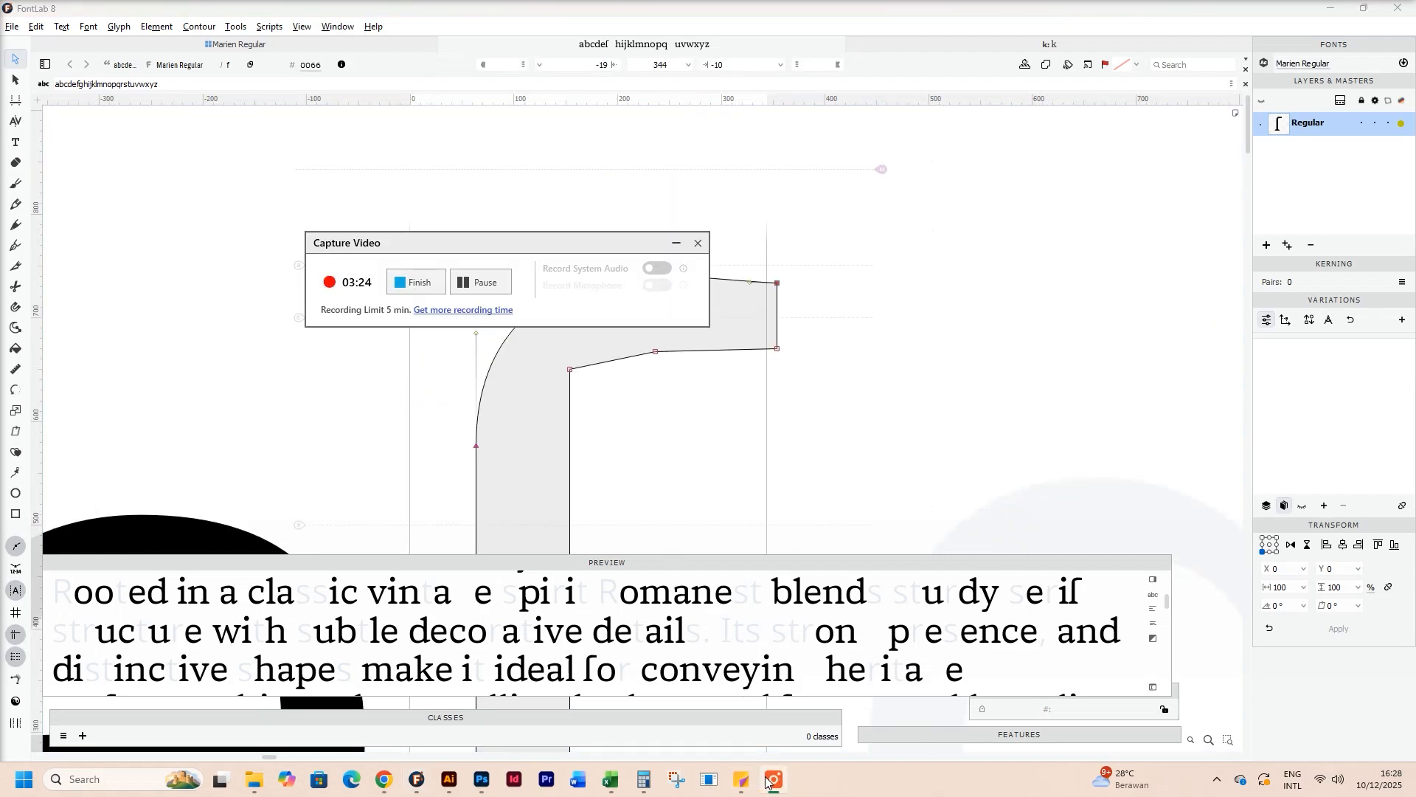
pyautogui.click(678, 242)
# Step: Shift the underside node of the f's hook outward to X 253, Y 667
pyautogui.press('space')
pyautogui.moveTo(648, 440); pyautogui.dragTo(633, 358)
pyautogui.scroll(1, 633, 347)
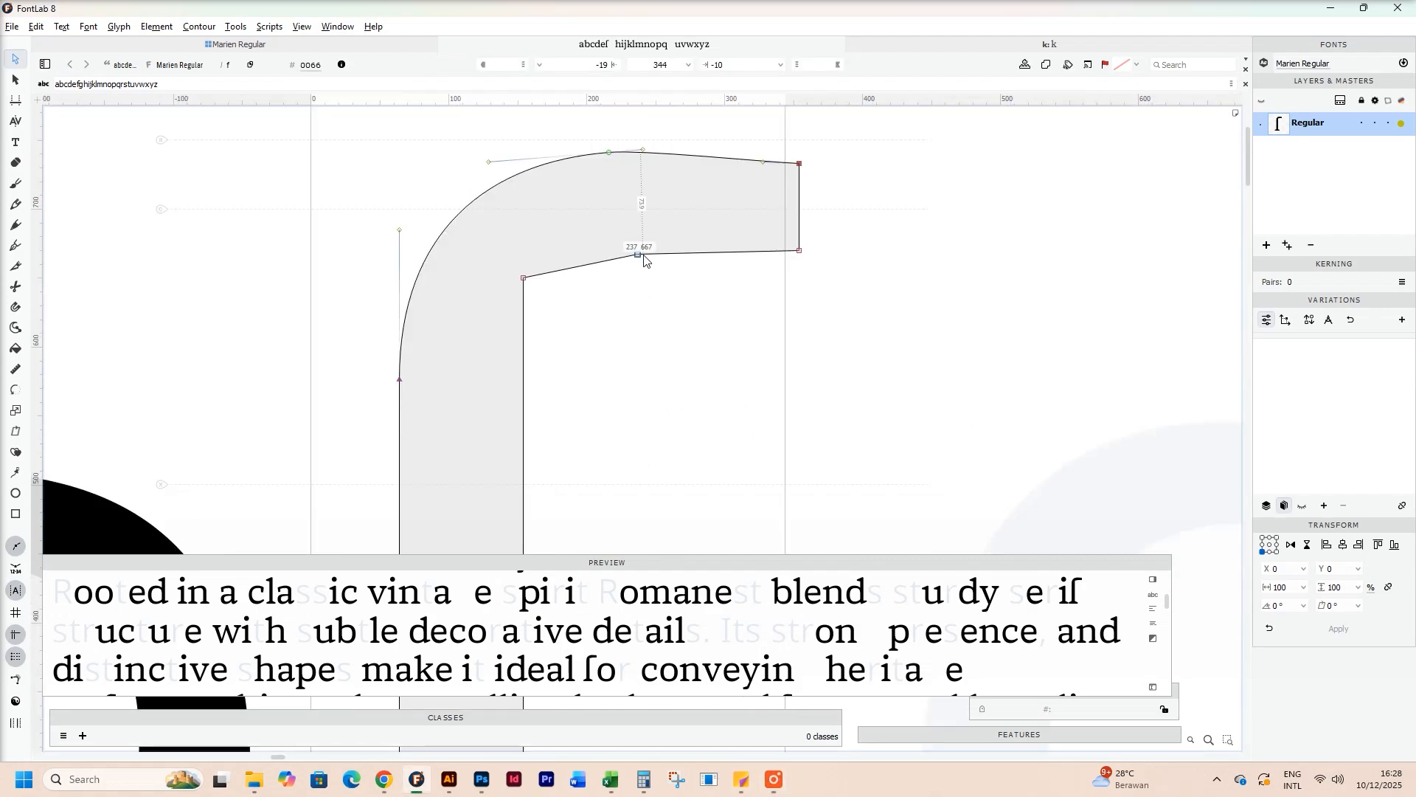
pyautogui.moveTo(639, 251); pyautogui.dragTo(660, 251)
pyautogui.scroll(-1, 546, 304)
pyautogui.press('space')
pyautogui.scroll(-2, 617, 309)
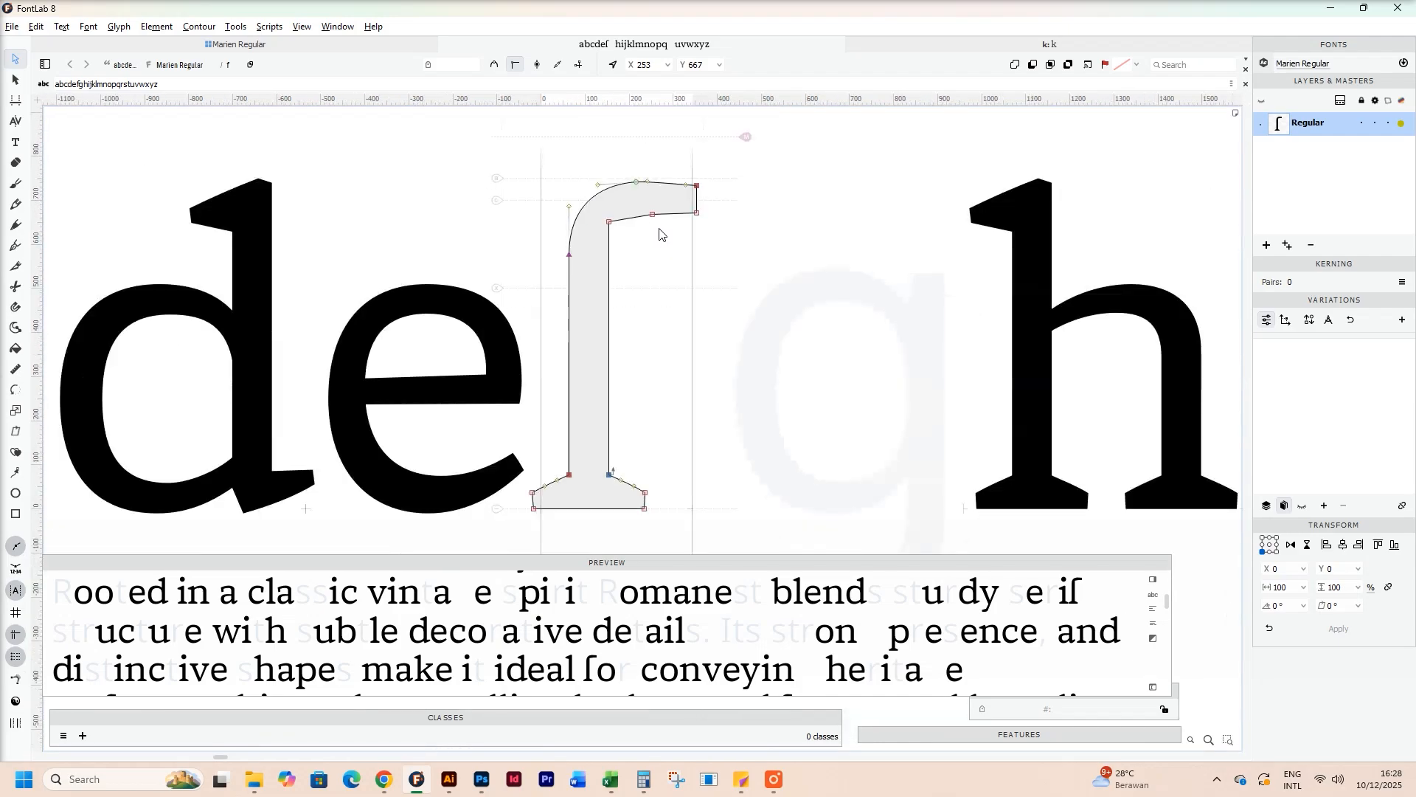
# Step: Draw a rectangular crossbar about 390 units wide across the f's stem, with its top edge at the x-height of 500
pyautogui.scroll(2, 480, 611)
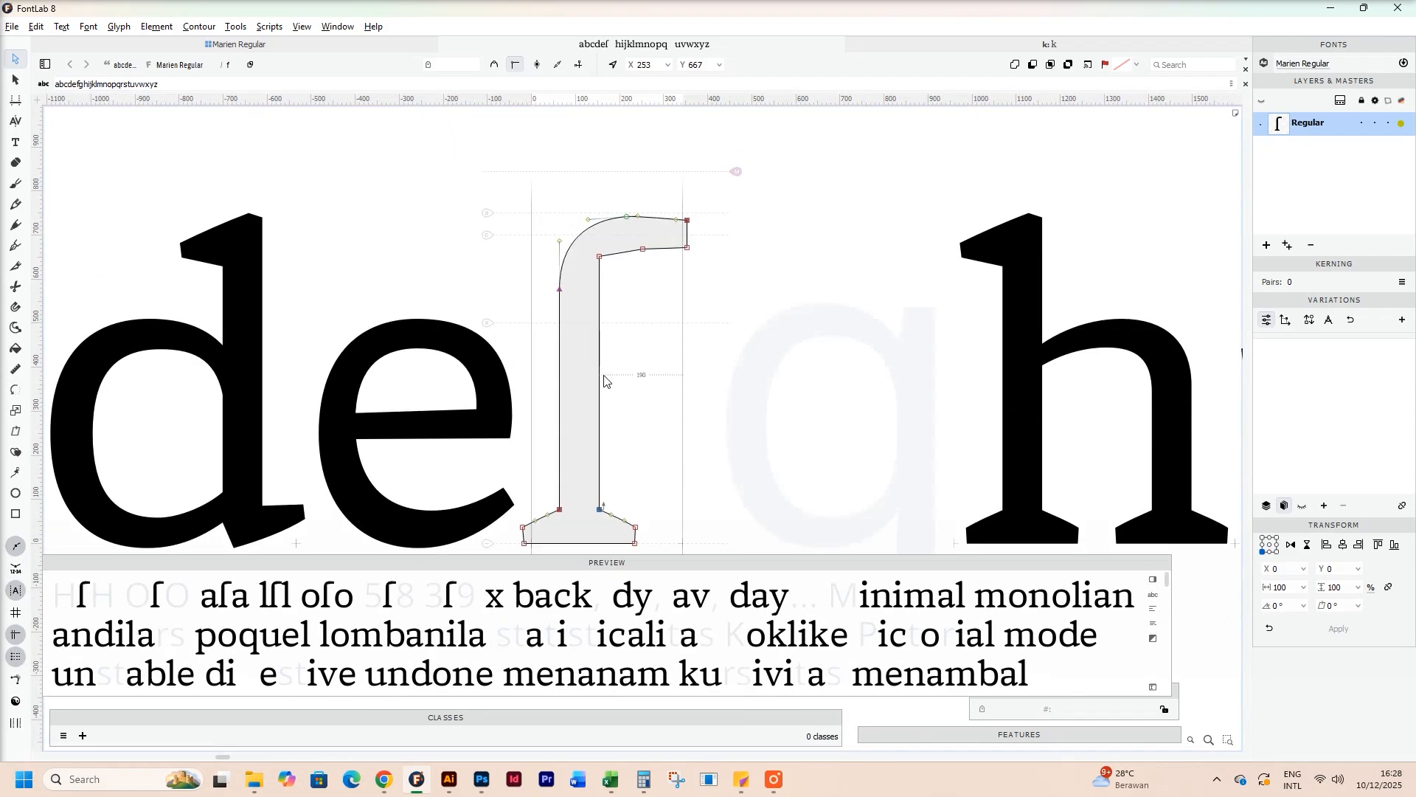
pyautogui.click(622, 355)
pyautogui.press('space')
pyautogui.scroll(-2, 634, 355)
pyautogui.scroll(1, 430, 382)
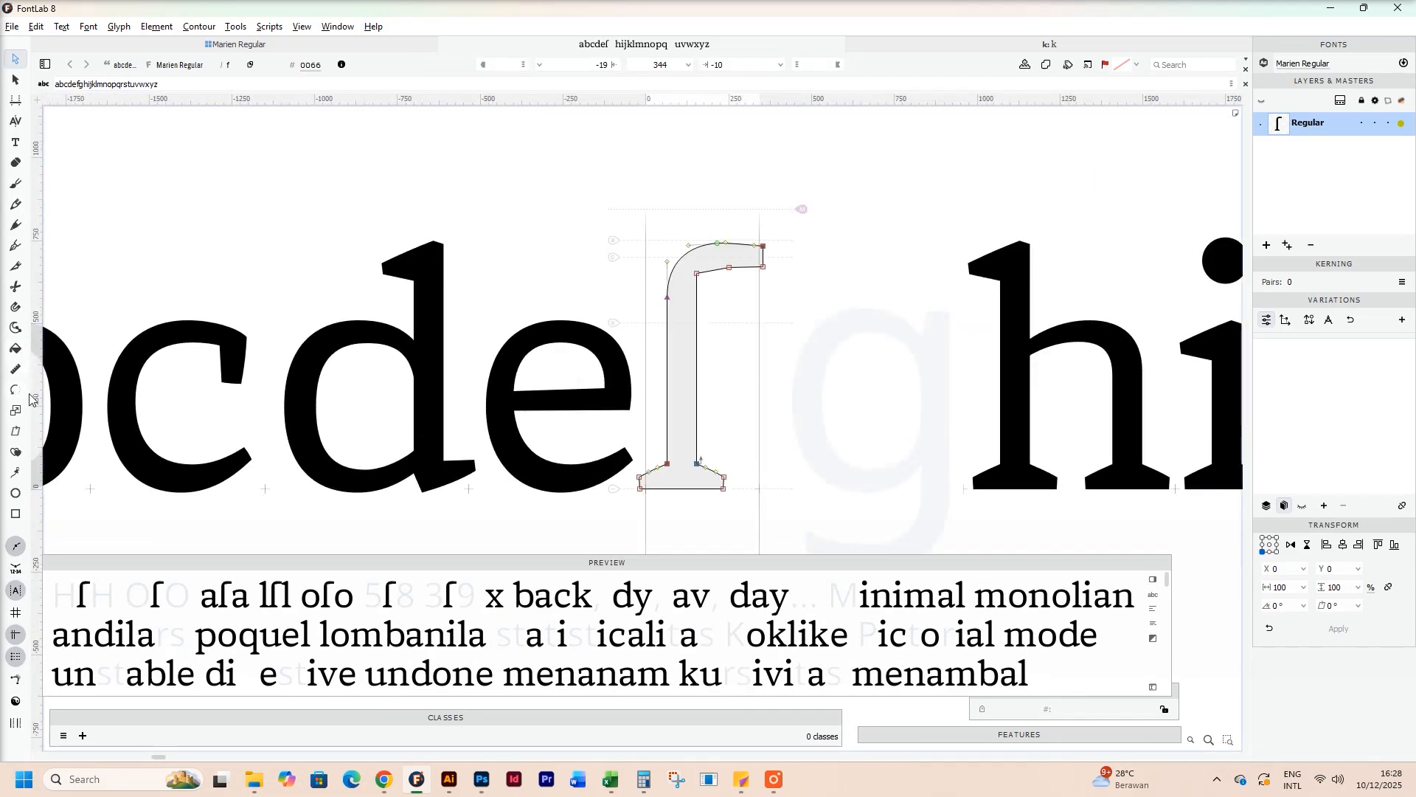
pyautogui.click(16, 515)
pyautogui.moveTo(630, 323); pyautogui.dragTo(759, 348)
pyautogui.scroll(2, 727, 369)
pyautogui.scroll(-2, 500, 410)
# Step: Examine the f among the other lowercase letters and compare its crossbar with the top bar of the z
pyautogui.press('space')
pyautogui.moveTo(500, 411); pyautogui.dragTo(790, 359)
pyautogui.scroll(-2, 885, 363)
pyautogui.press('space')
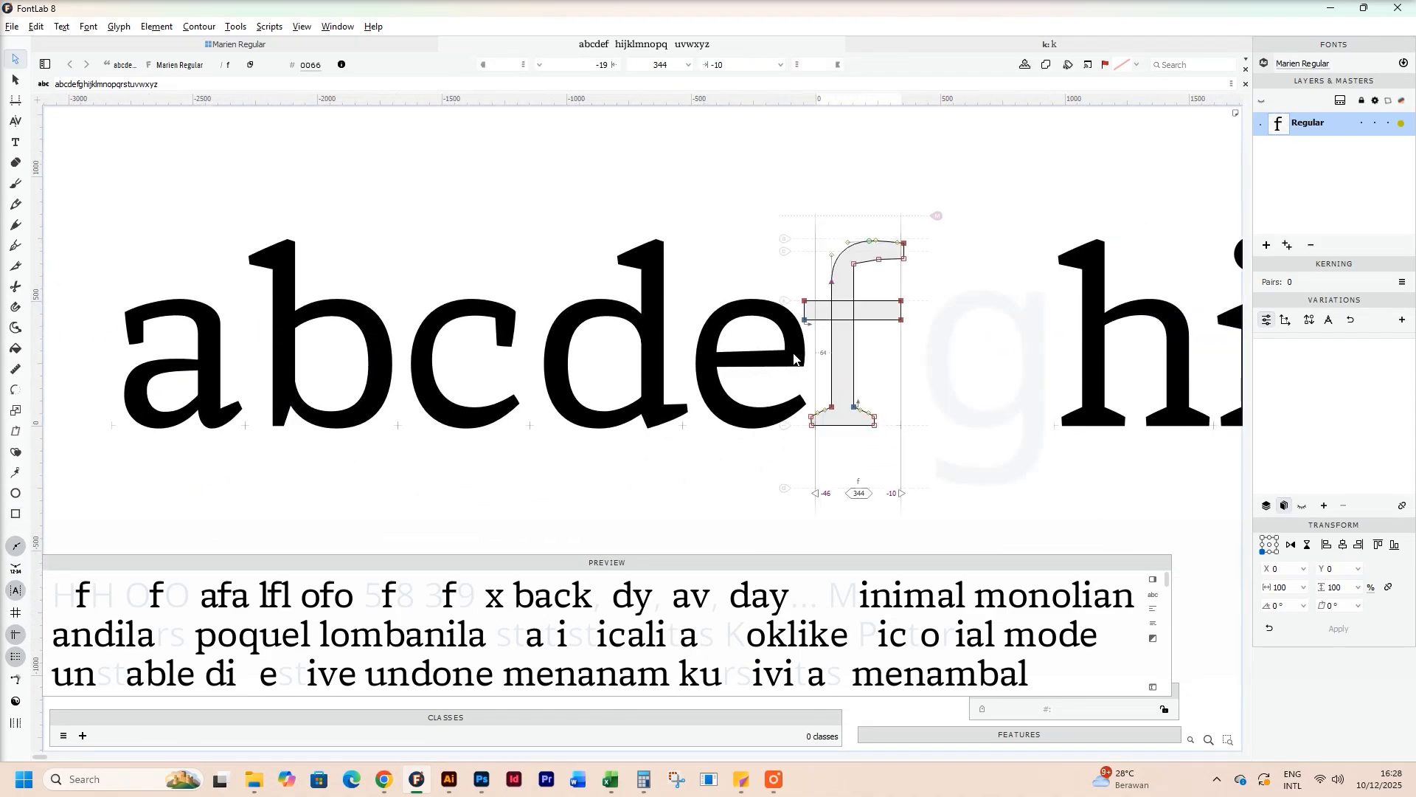
pyautogui.press('space')
pyautogui.moveTo(1034, 366); pyautogui.dragTo(354, 373)
pyautogui.scroll(-2, 1015, 374)
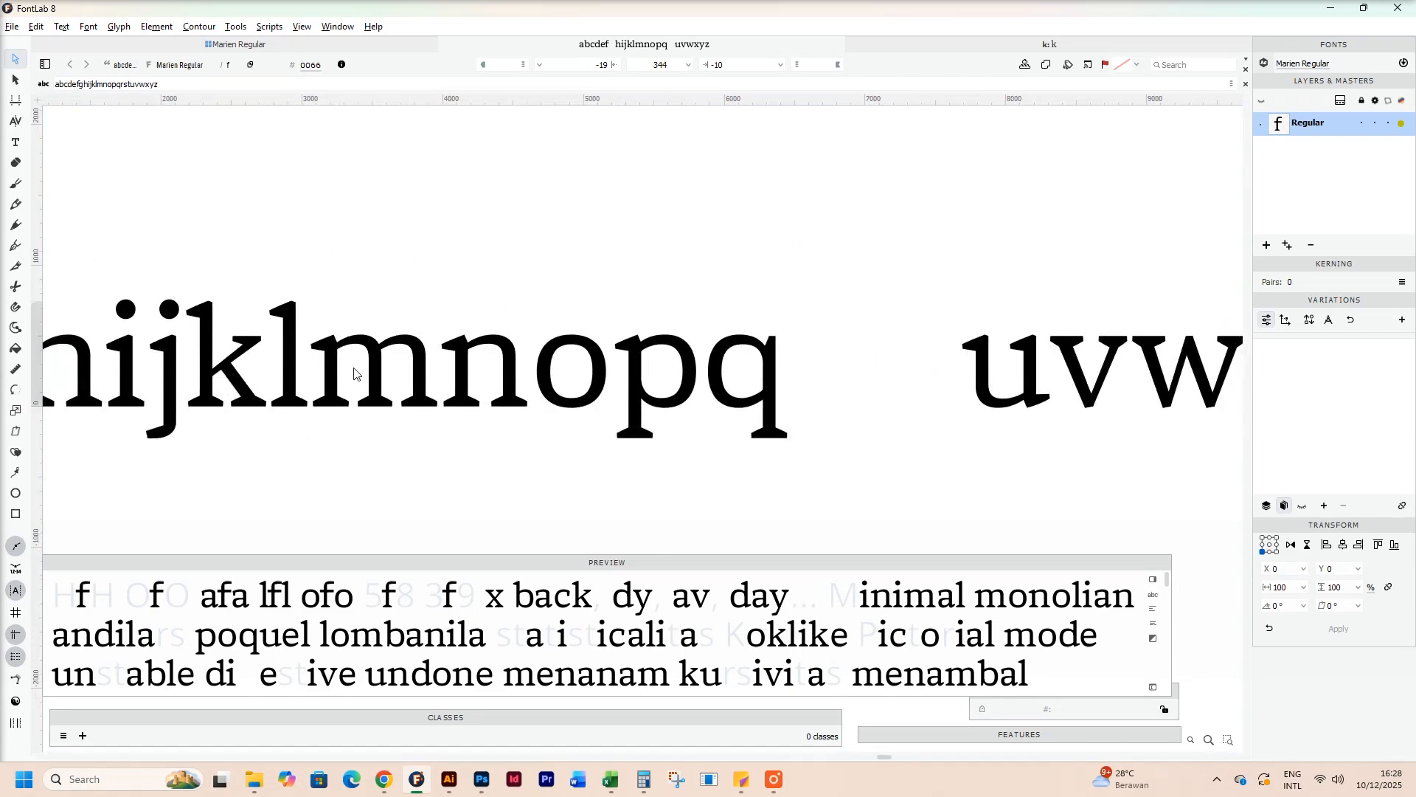
pyautogui.moveTo(796, 392); pyautogui.dragTo(449, 394)
pyautogui.moveTo(1051, 342); pyautogui.dragTo(818, 361)
pyautogui.scroll(5, 828, 357)
pyautogui.doubleClick(828, 355)
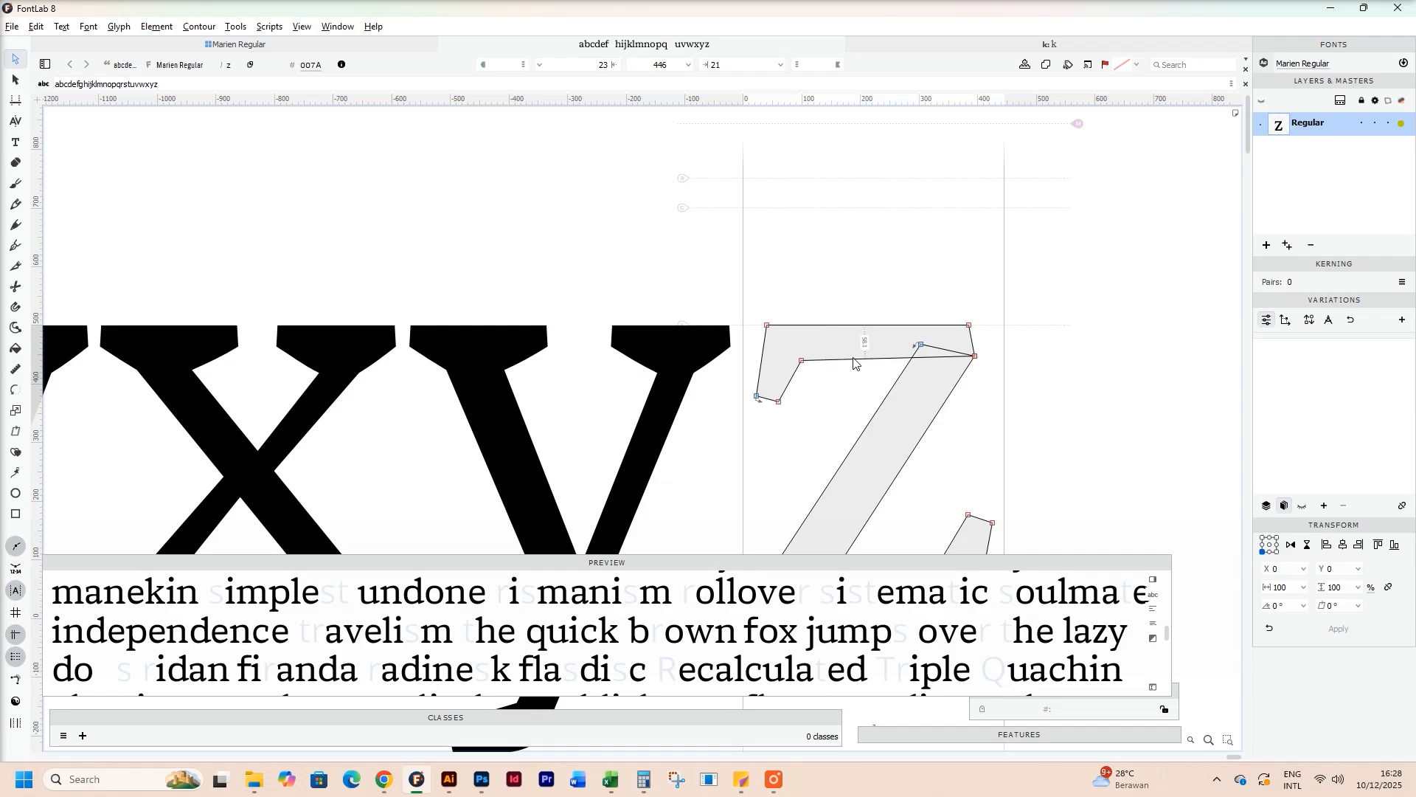
pyautogui.scroll(-5, 854, 363)
pyautogui.hscroll(-15, 800, 392)
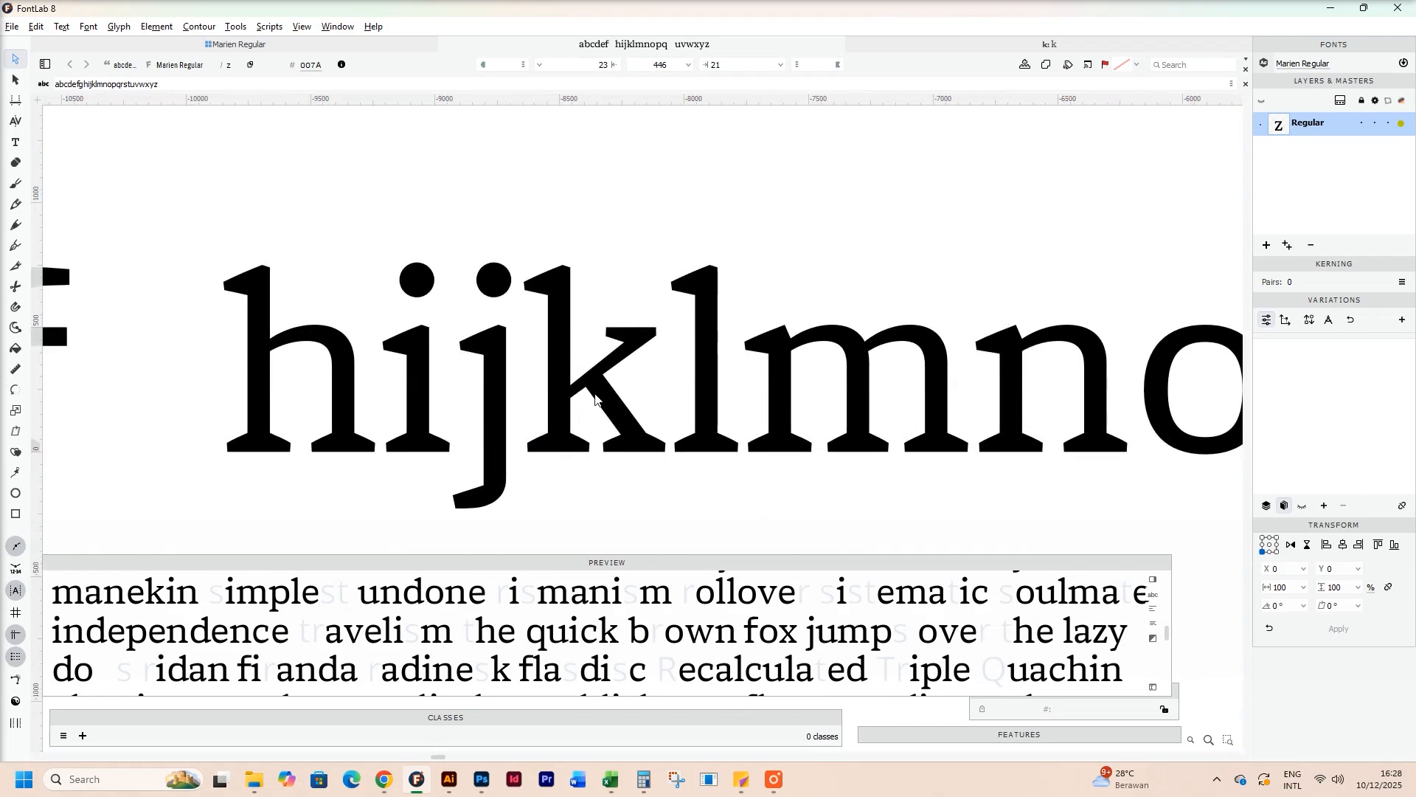
pyautogui.moveTo(595, 399); pyautogui.dragTo(662, 399)
pyautogui.moveTo(418, 378); pyautogui.dragTo(1028, 394)
pyautogui.scroll(5, 718, 363)
pyautogui.doubleClick(717, 357)
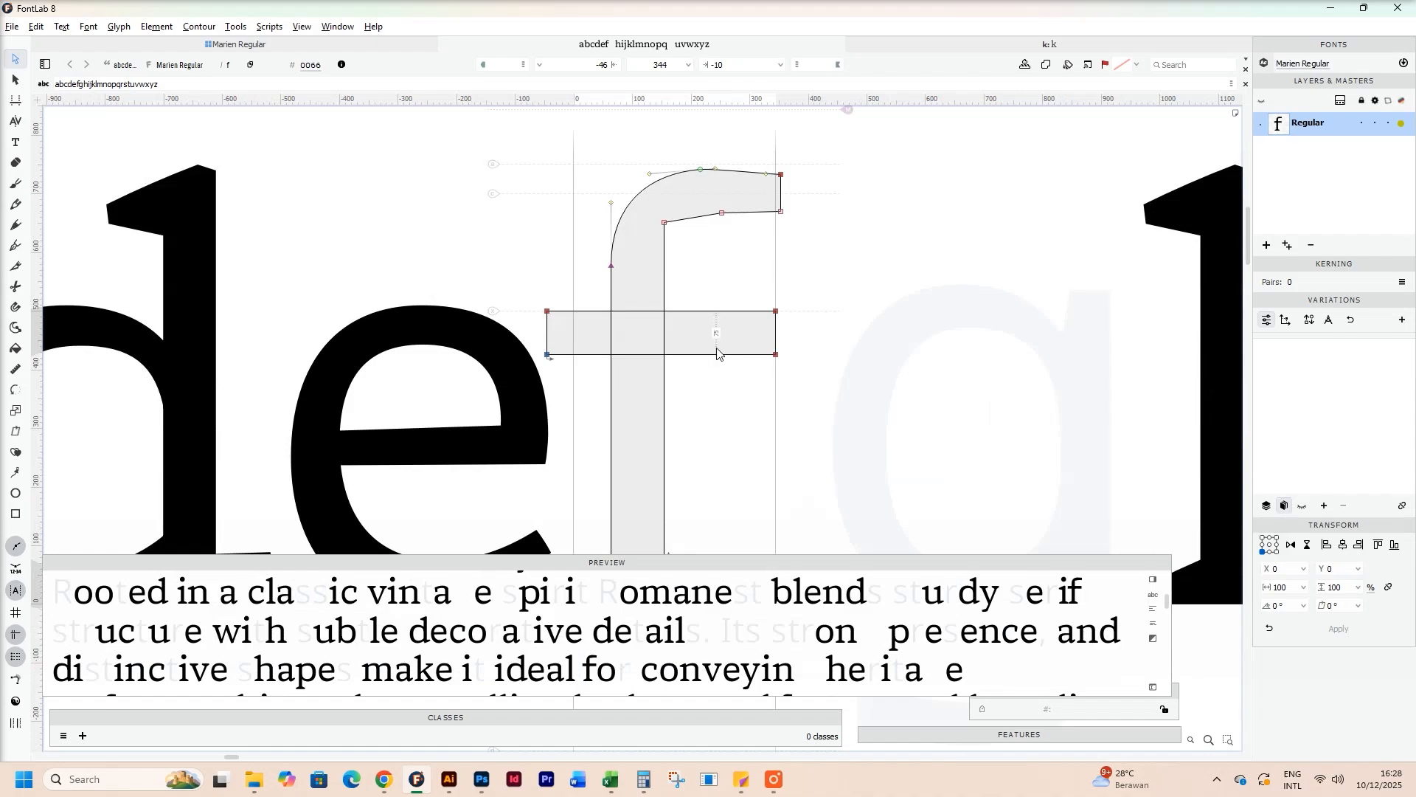
# Step: Thin the f's crossbar by raising its bottom edge to Y 440
pyautogui.click(717, 354)
pyautogui.hotkey('shift', 'Up')
pyautogui.hotkey('shift', 'Up')
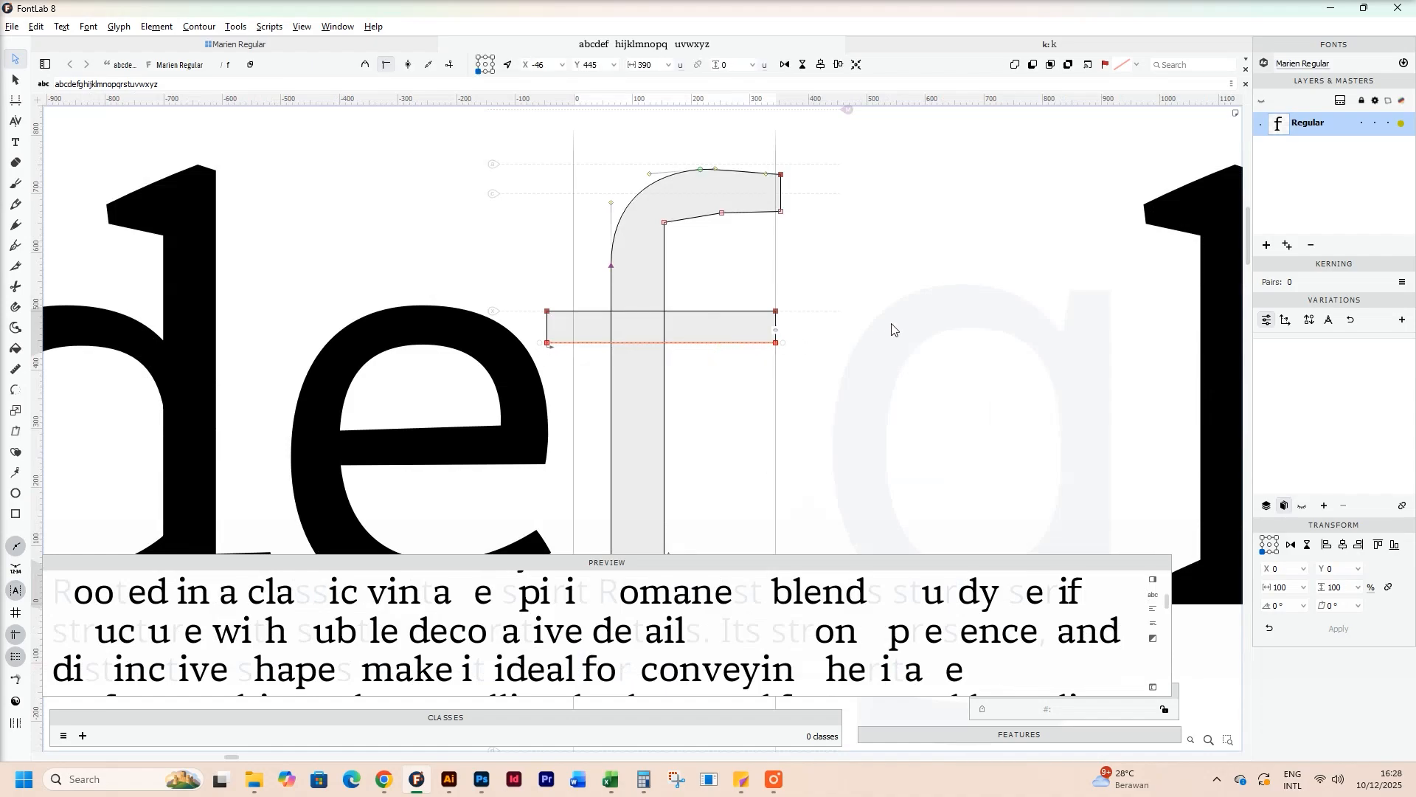
pyautogui.press('Down')
pyautogui.press('Down')
pyautogui.press('Down')
pyautogui.press('Down')
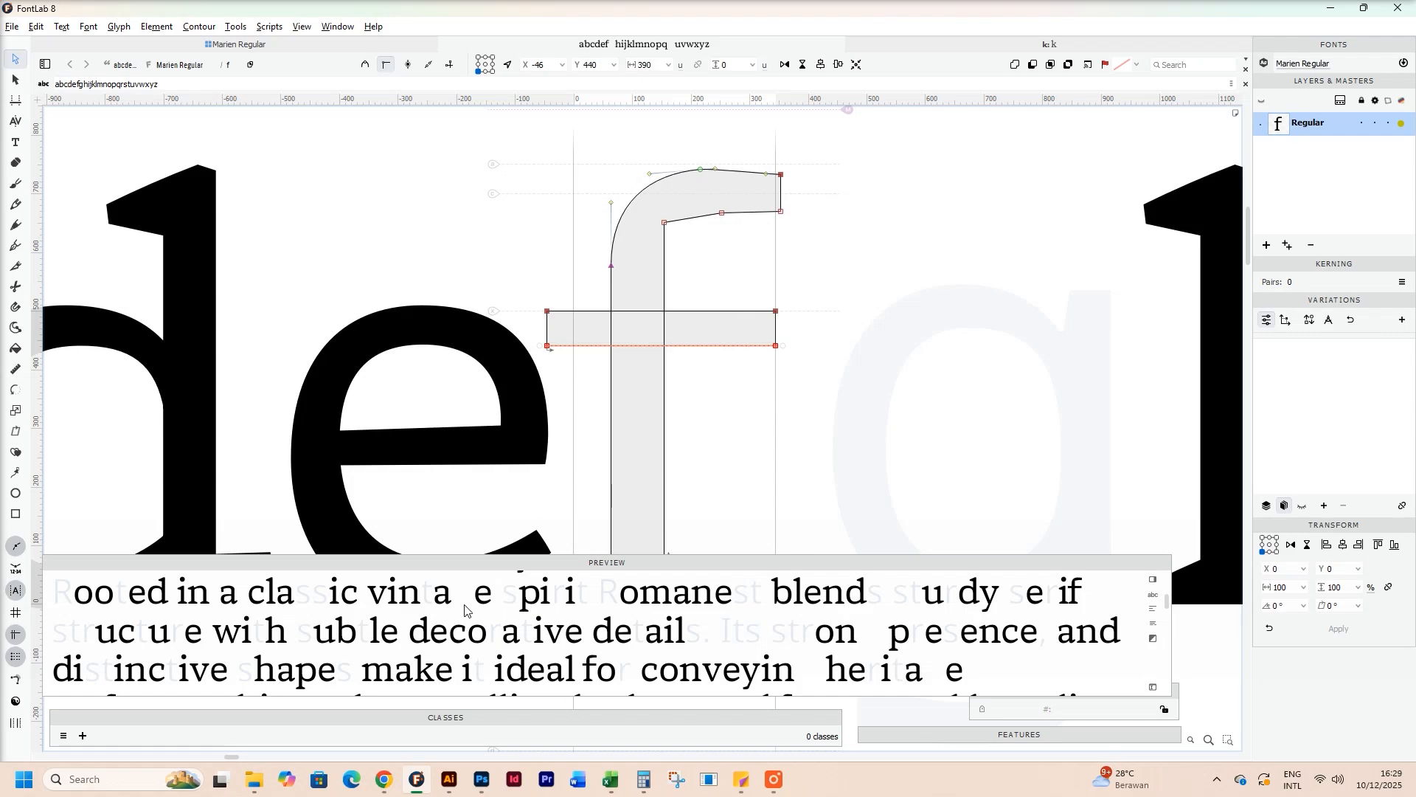
# Step: Compare the f's crossbar with the e's bar and set the crossbar's bottom edge to Y 433
pyautogui.scroll(3, 465, 611)
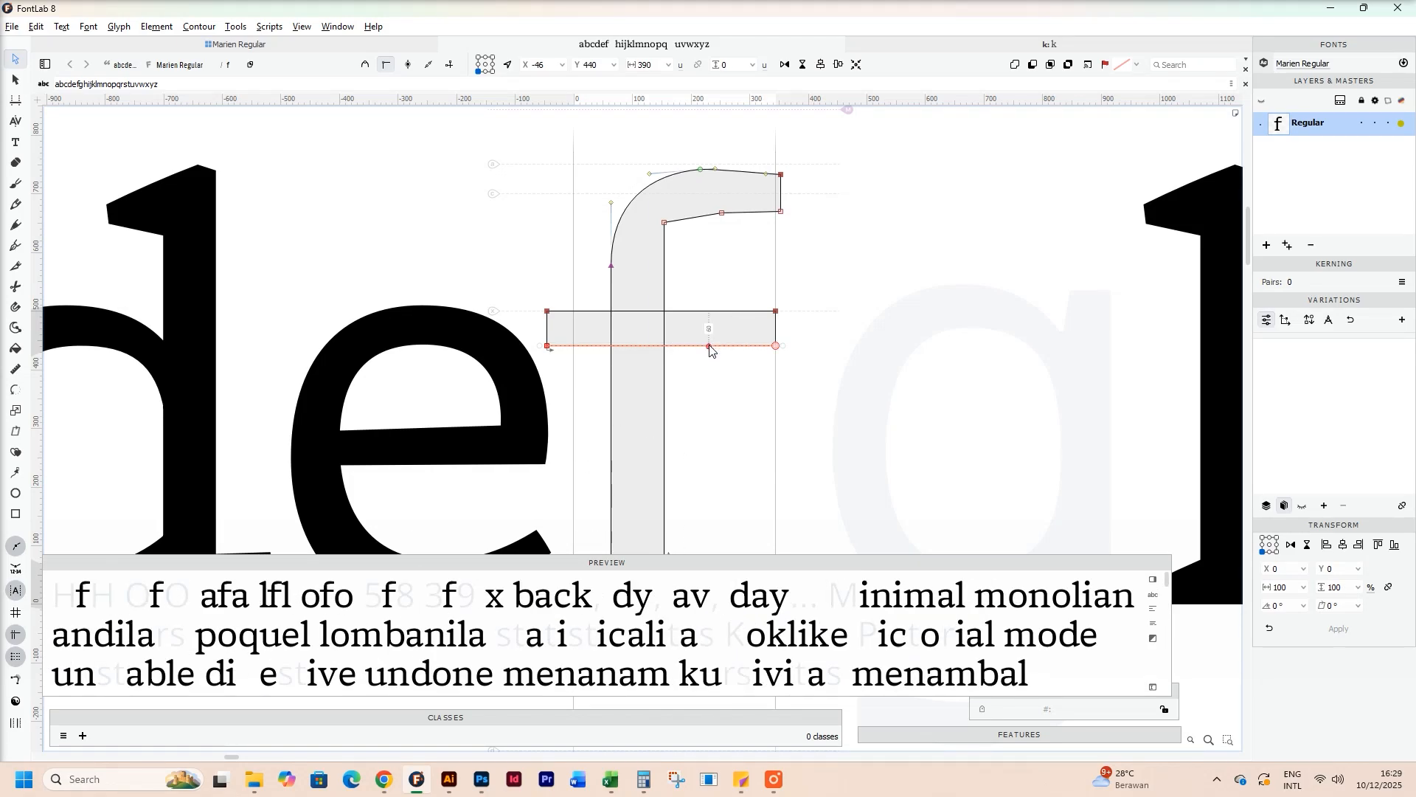
pyautogui.click(472, 445)
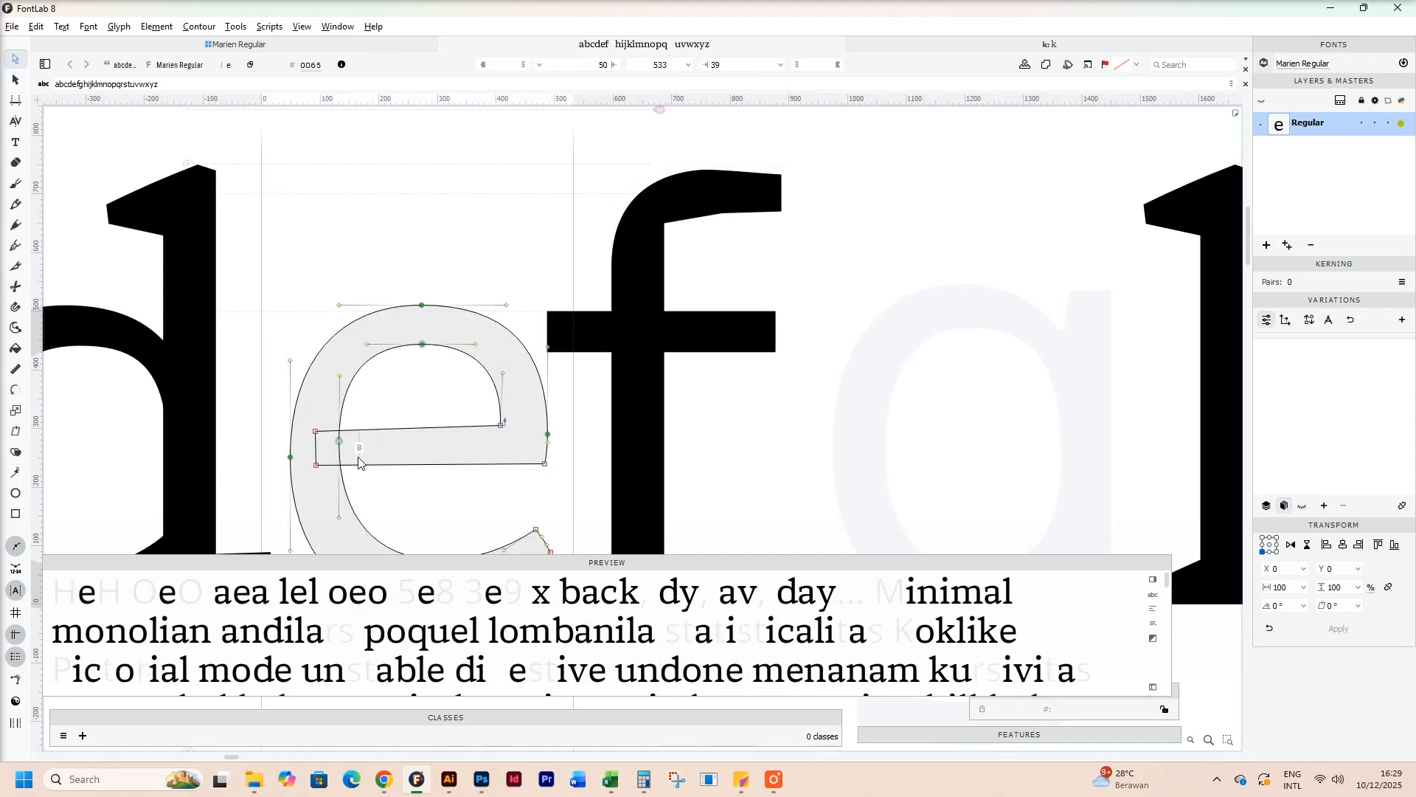
pyautogui.click(707, 332)
pyautogui.click(710, 352)
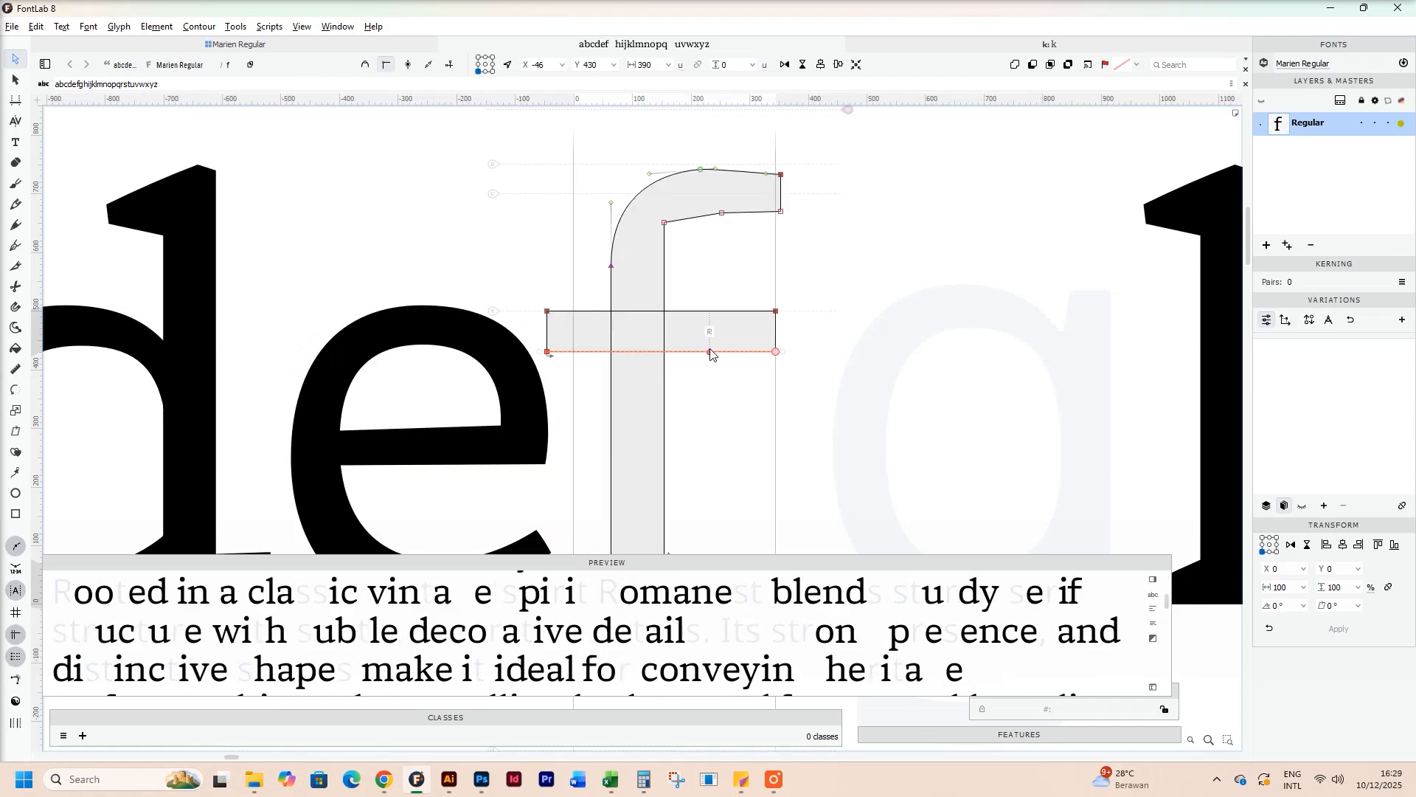
pyautogui.click(591, 441)
pyautogui.scroll(3, 425, 637)
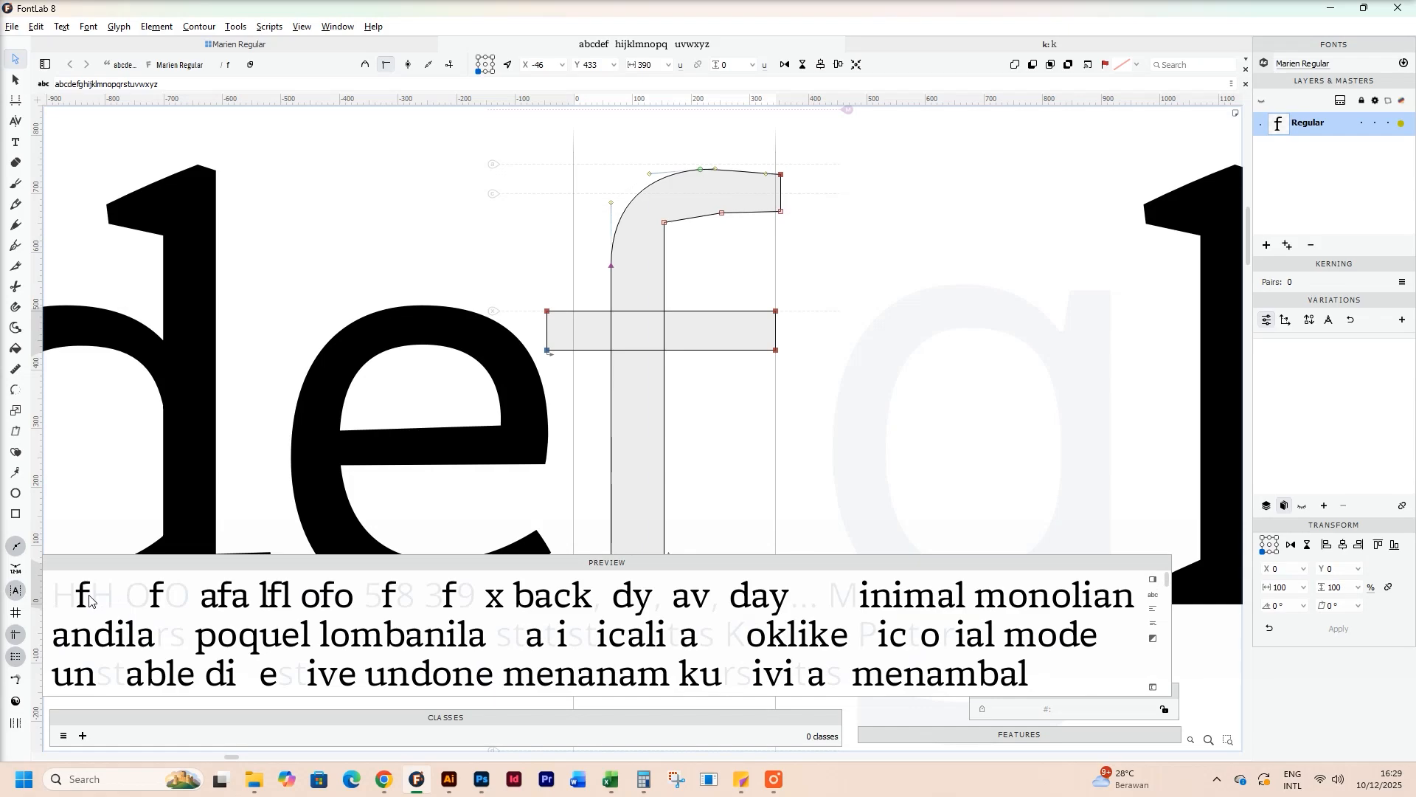
pyautogui.scroll(-2, 704, 475)
# Step: Increase the f's left side bearing to 36 and widen its foot serif outward at both ends
pyautogui.moveTo(708, 479); pyautogui.dragTo(696, 407)
pyautogui.scroll(1, 616, 452)
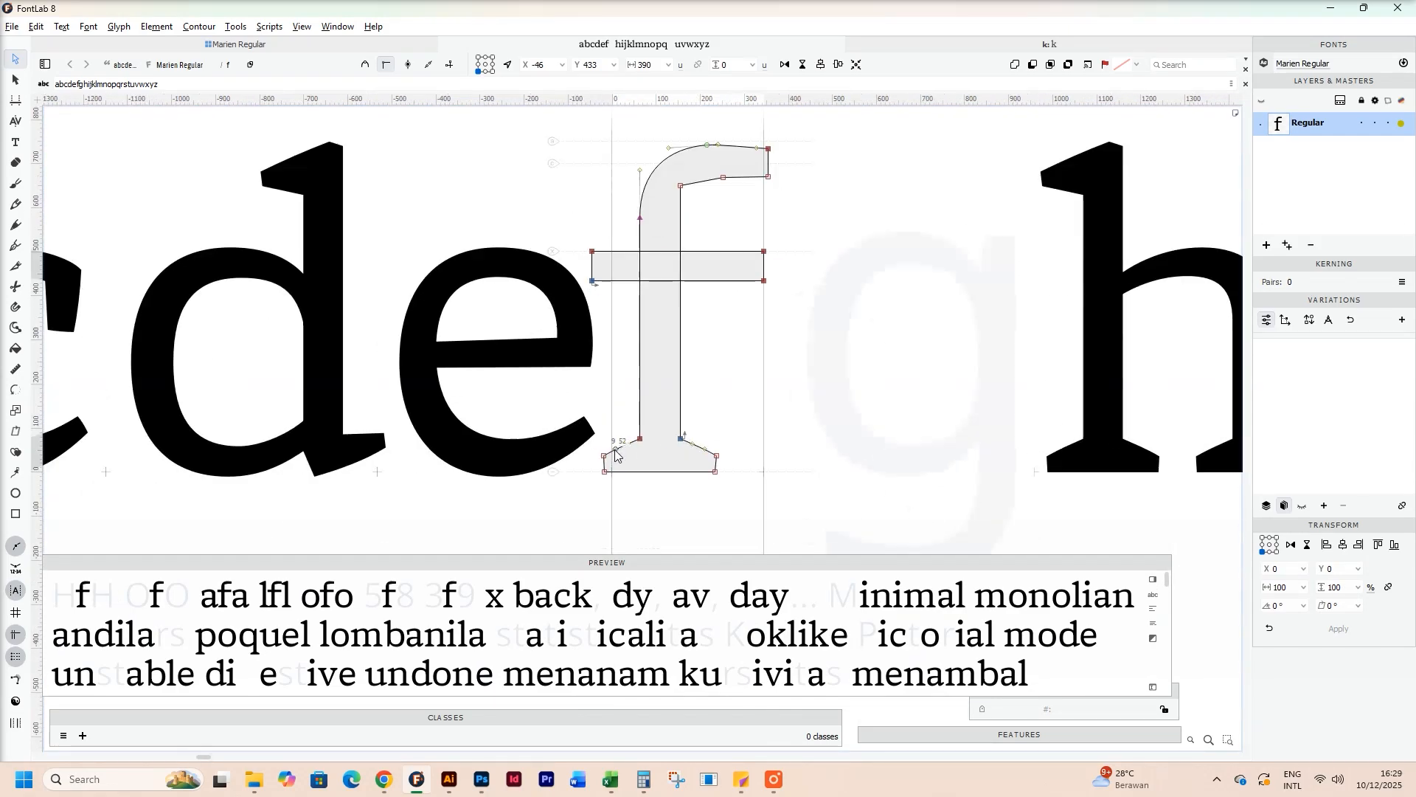
pyautogui.moveTo(612, 434); pyautogui.dragTo(595, 505)
pyautogui.hotkey('shift', 'Left')
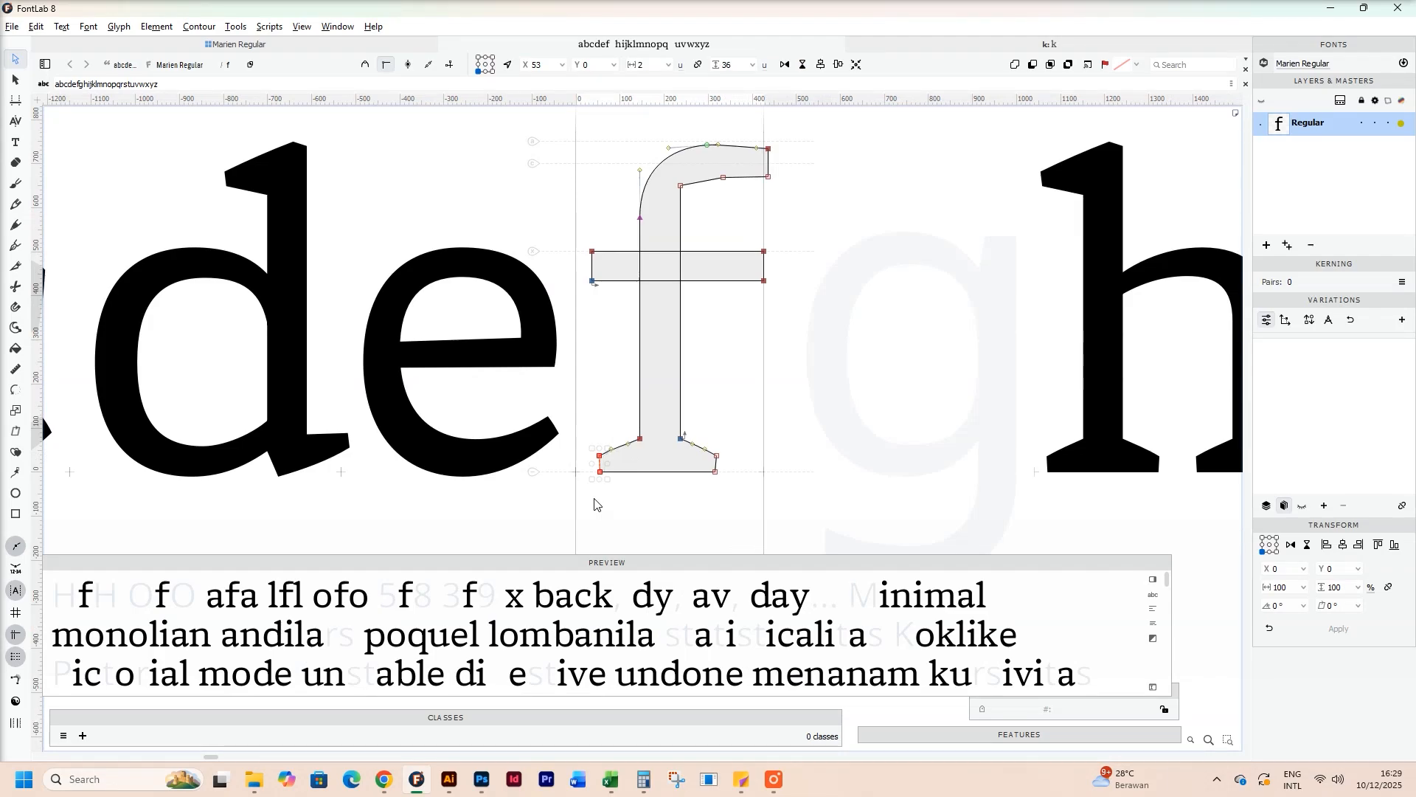
pyautogui.moveTo(716, 493); pyautogui.dragTo(783, 477)
pyautogui.hotkey('shift', 'Right')
pyautogui.hotkey('shift', 'Right')
pyautogui.scroll(3, 670, 432)
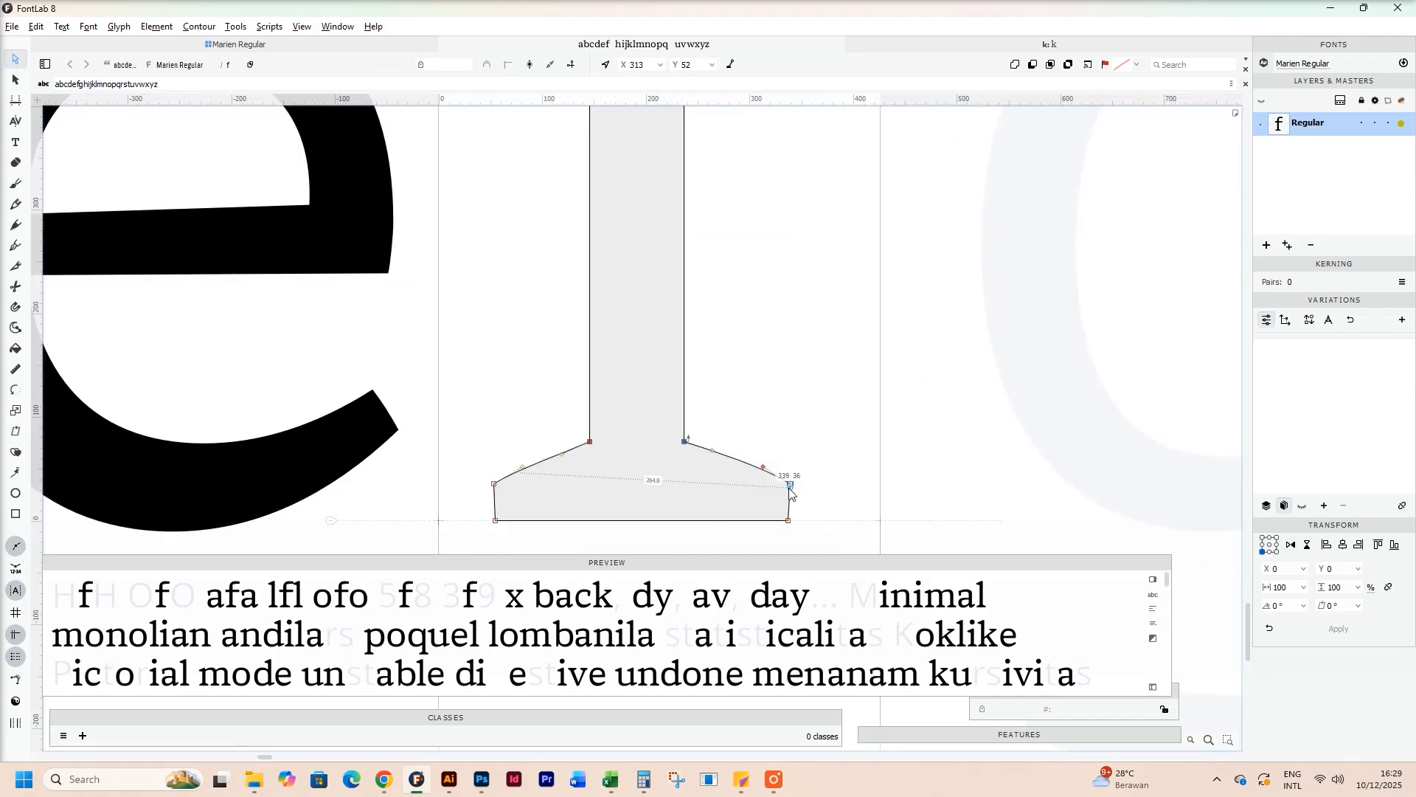
pyautogui.moveTo(542, 483); pyautogui.dragTo(522, 457)
pyautogui.click(522, 457)
pyautogui.scroll(-5, 553, 410)
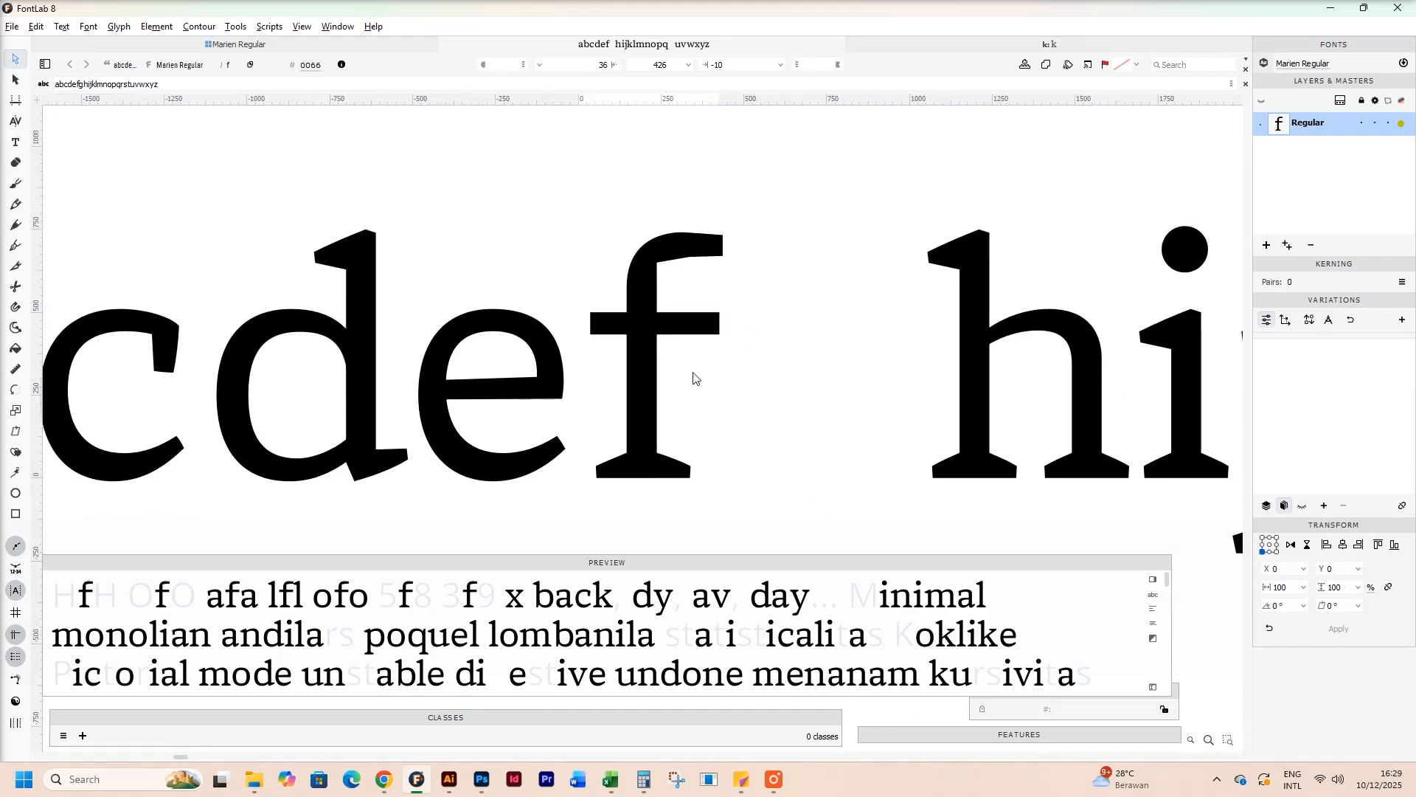
# Step: Taper the crossbar's left arm by lowering its upper corner to Y 473, adding a top-edge node and raising the adjacent node onto the stem's left edge
pyautogui.scroll(5, 694, 378)
pyautogui.doubleClick(667, 389)
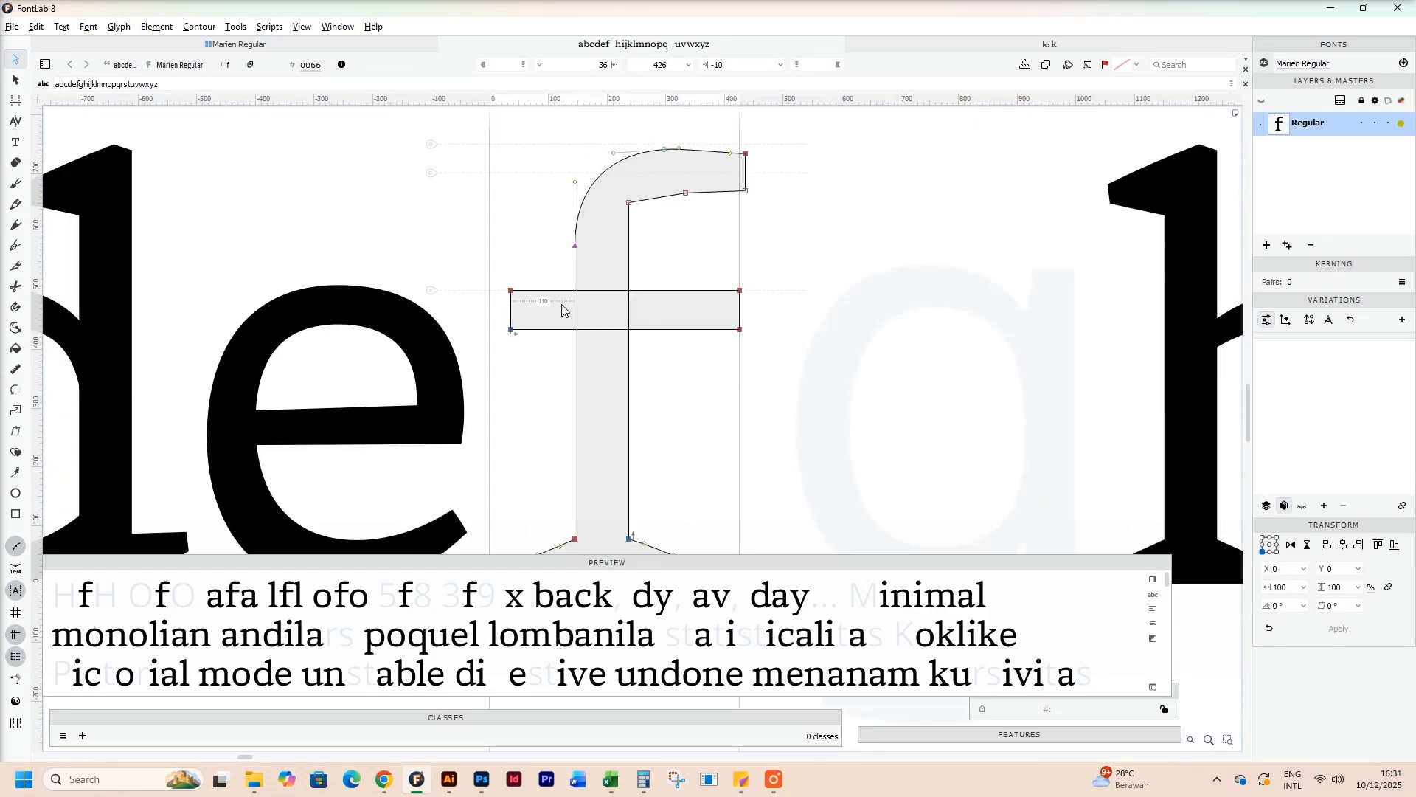
pyautogui.scroll(3, 543, 317)
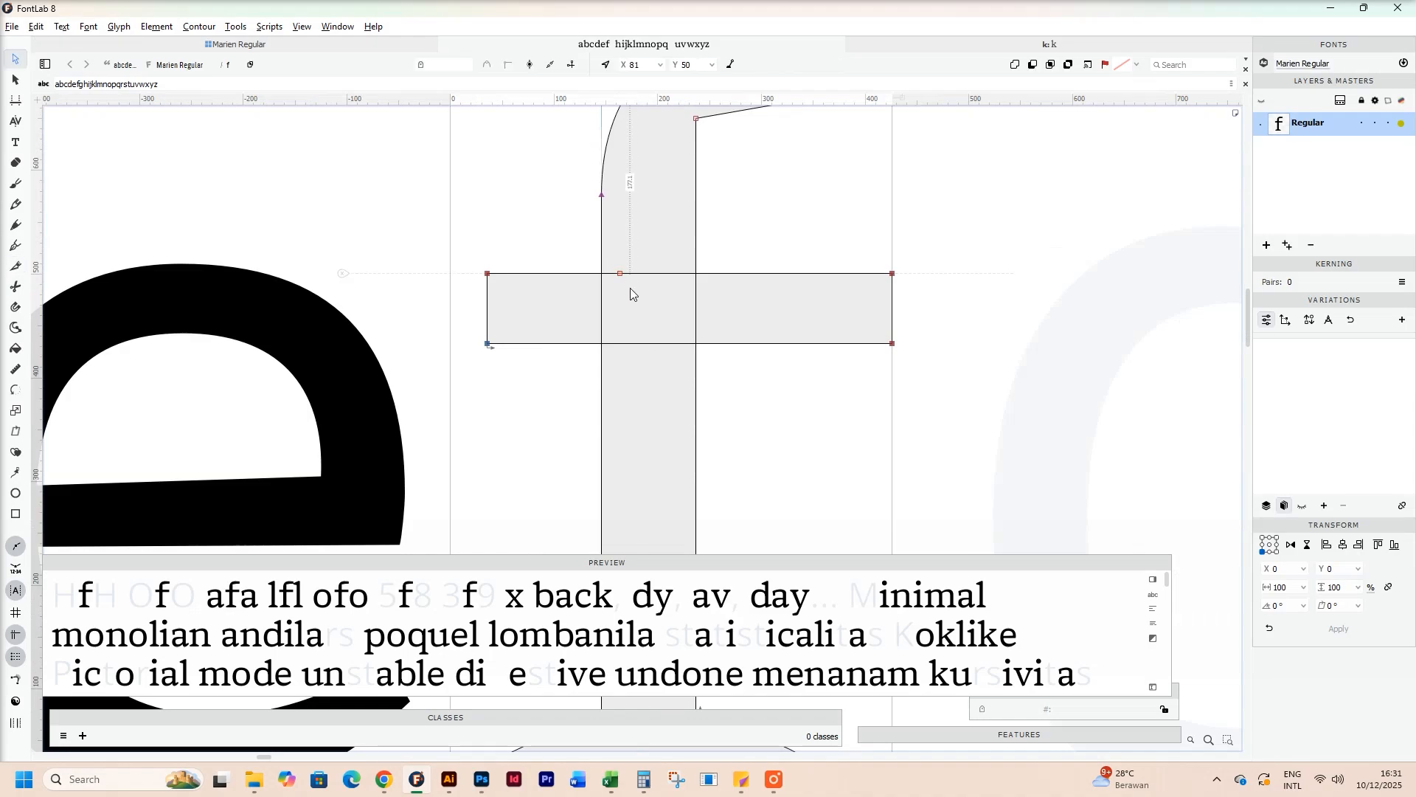
pyautogui.moveTo(487, 273); pyautogui.dragTo(487, 302)
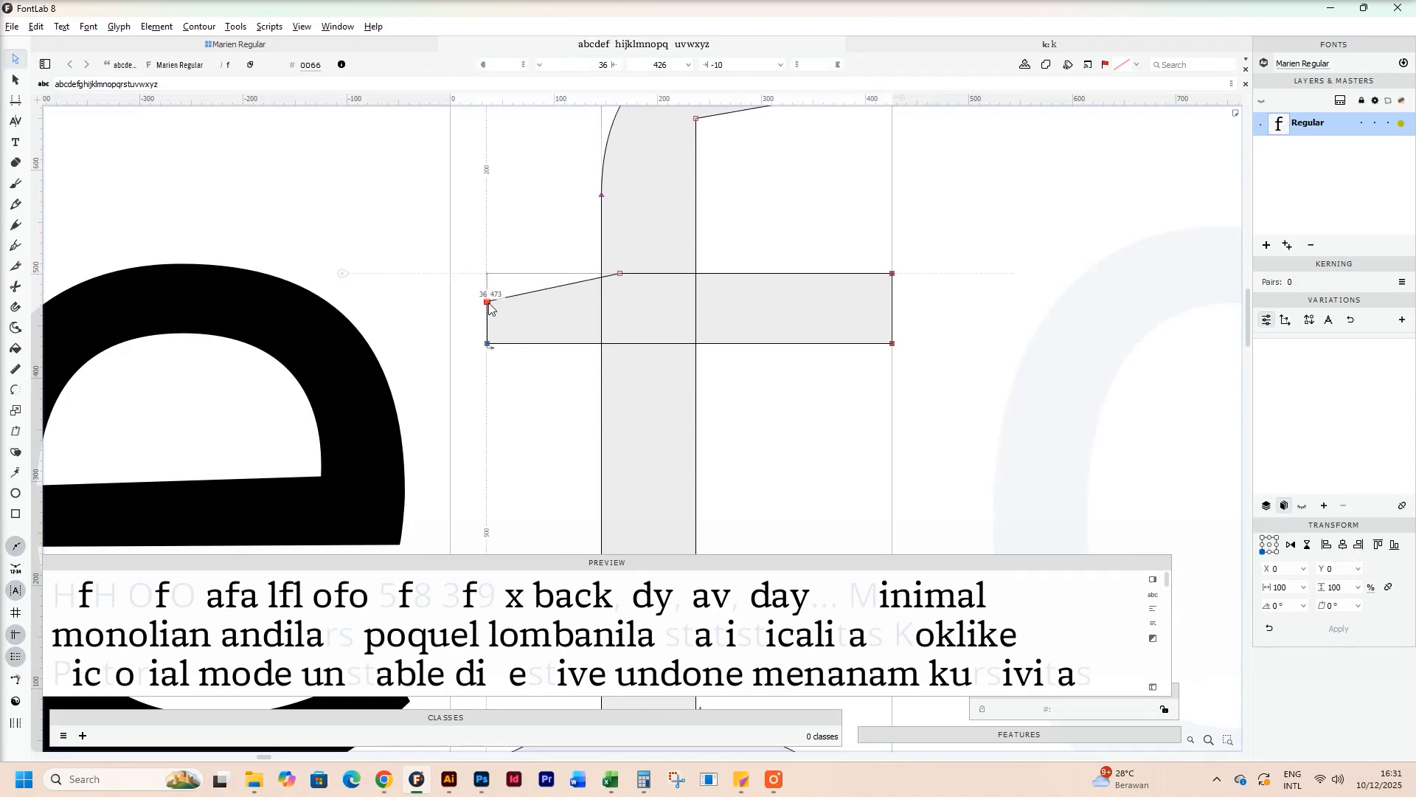
pyautogui.scroll(2, 650, 314)
pyautogui.keyDown('ctrl'); pyautogui.keyDown('alt'); pyautogui.click(698, 282); pyautogui.keyUp('alt'); pyautogui.keyUp('ctrl')
pyautogui.scroll(2, 625, 285)
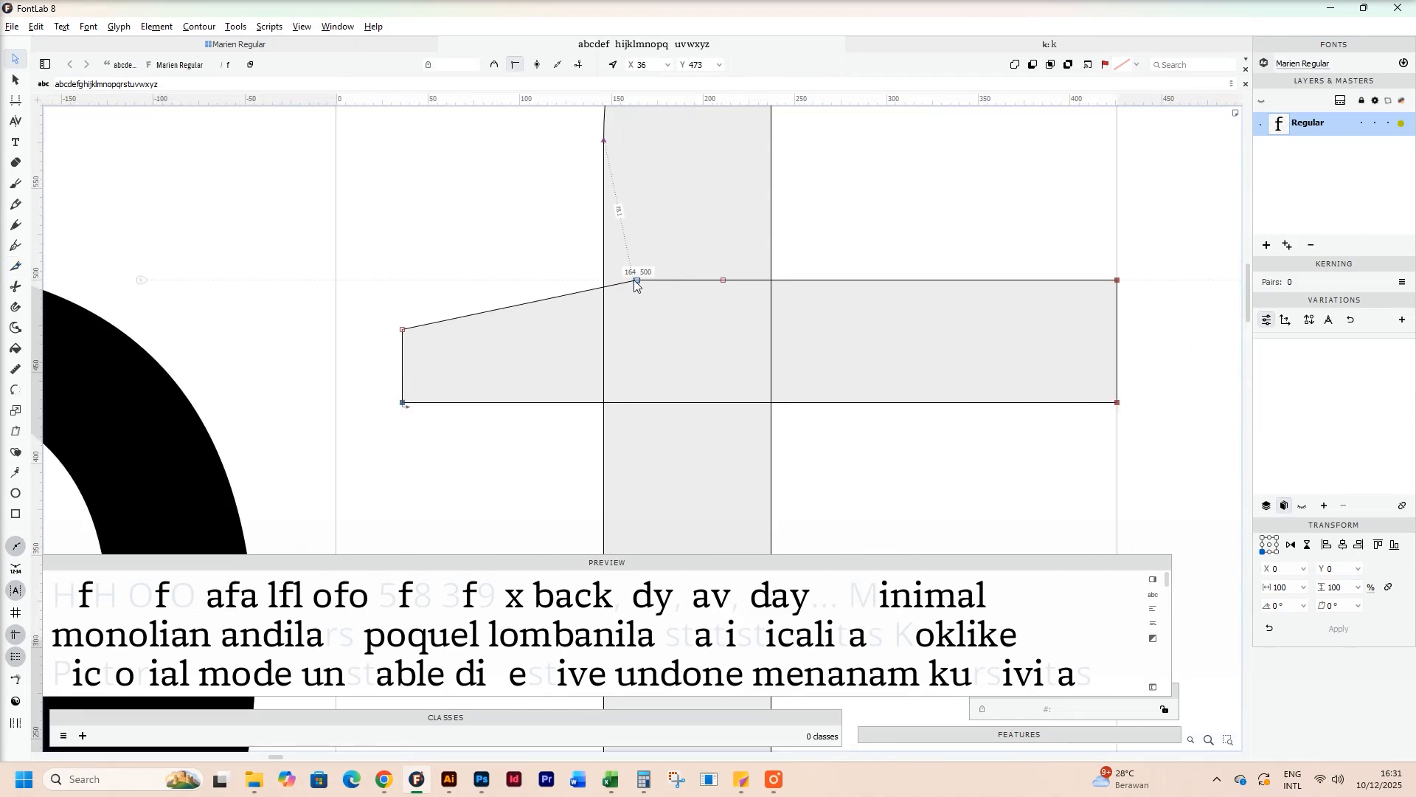
pyautogui.moveTo(637, 281); pyautogui.dragTo(604, 247)
pyautogui.click(657, 286)
# Step: Lower the start of the hook's outer curve on the f's stem to just above the crossbar
pyautogui.scroll(-4, 655, 323)
pyautogui.press('space')
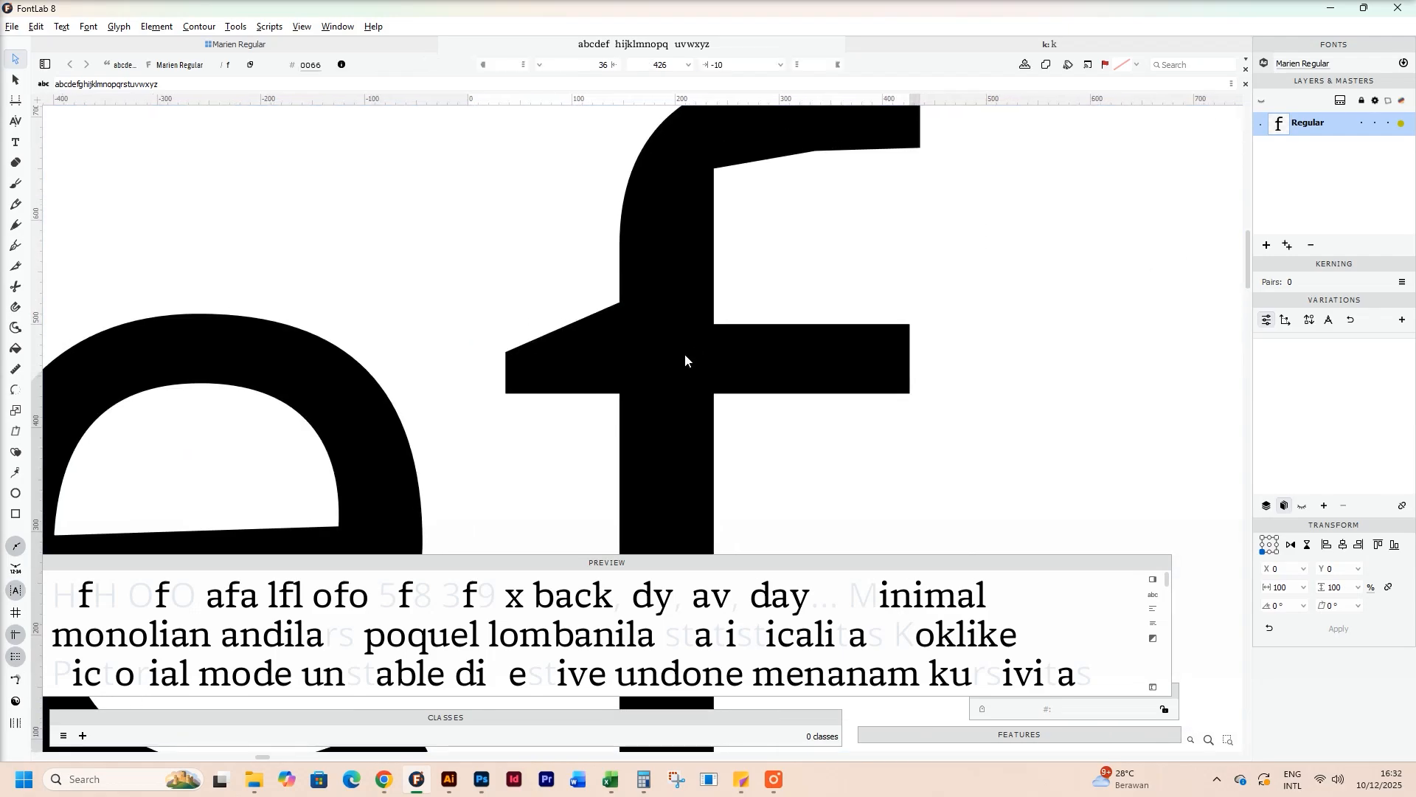
pyautogui.moveTo(713, 317); pyautogui.dragTo(708, 310)
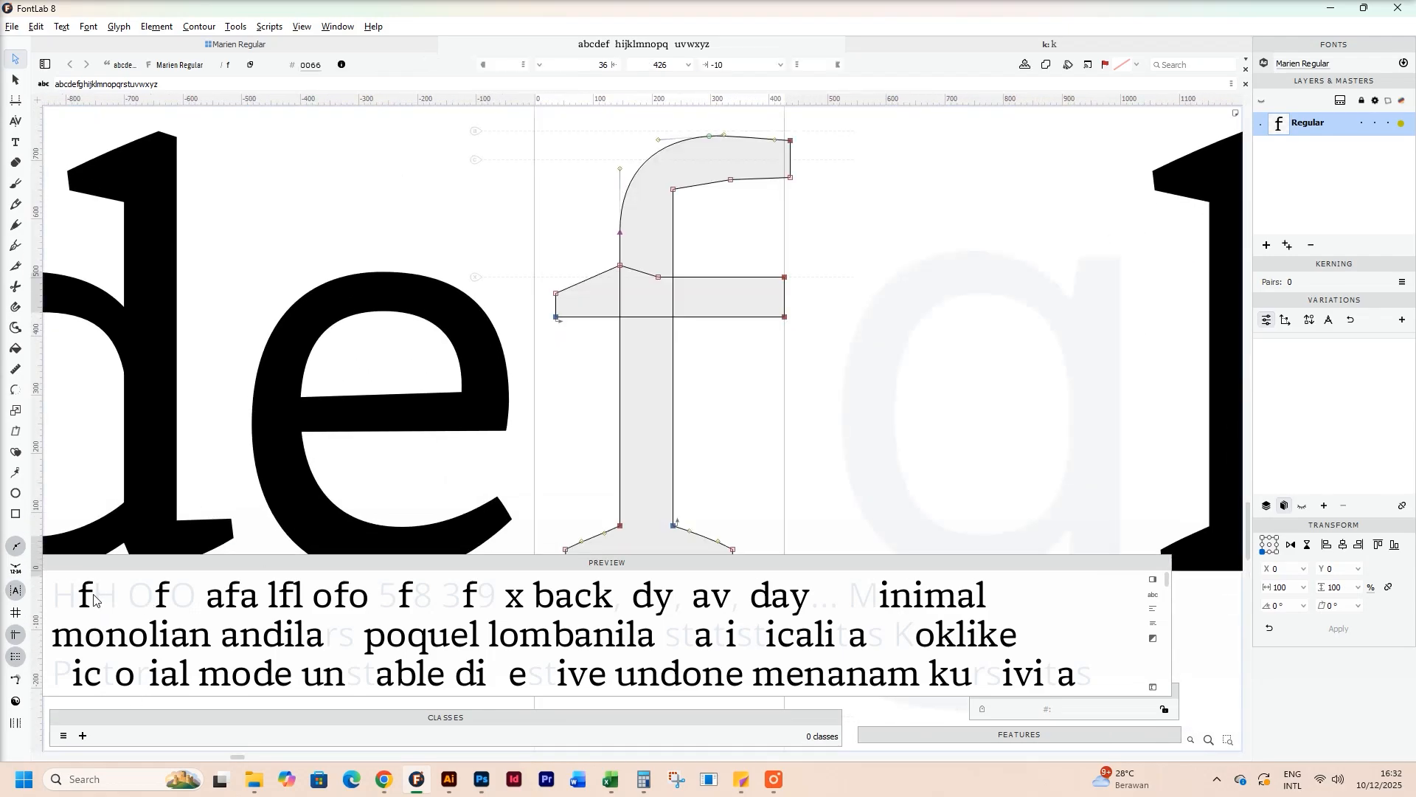
pyautogui.scroll(2, 674, 294)
pyautogui.moveTo(615, 291); pyautogui.dragTo(618, 314)
# Step: Reshape the underside of the f's hook by lowering its inner corner and moving the neighbouring underside node toward the stem
pyautogui.moveTo(761, 211); pyautogui.dragTo(774, 211)
pyautogui.click(753, 269)
pyautogui.moveTo(686, 224); pyautogui.dragTo(686, 245)
pyautogui.moveTo(774, 211); pyautogui.dragTo(743, 211)
pyautogui.click(748, 251)
pyautogui.scroll(-3, 747, 251)
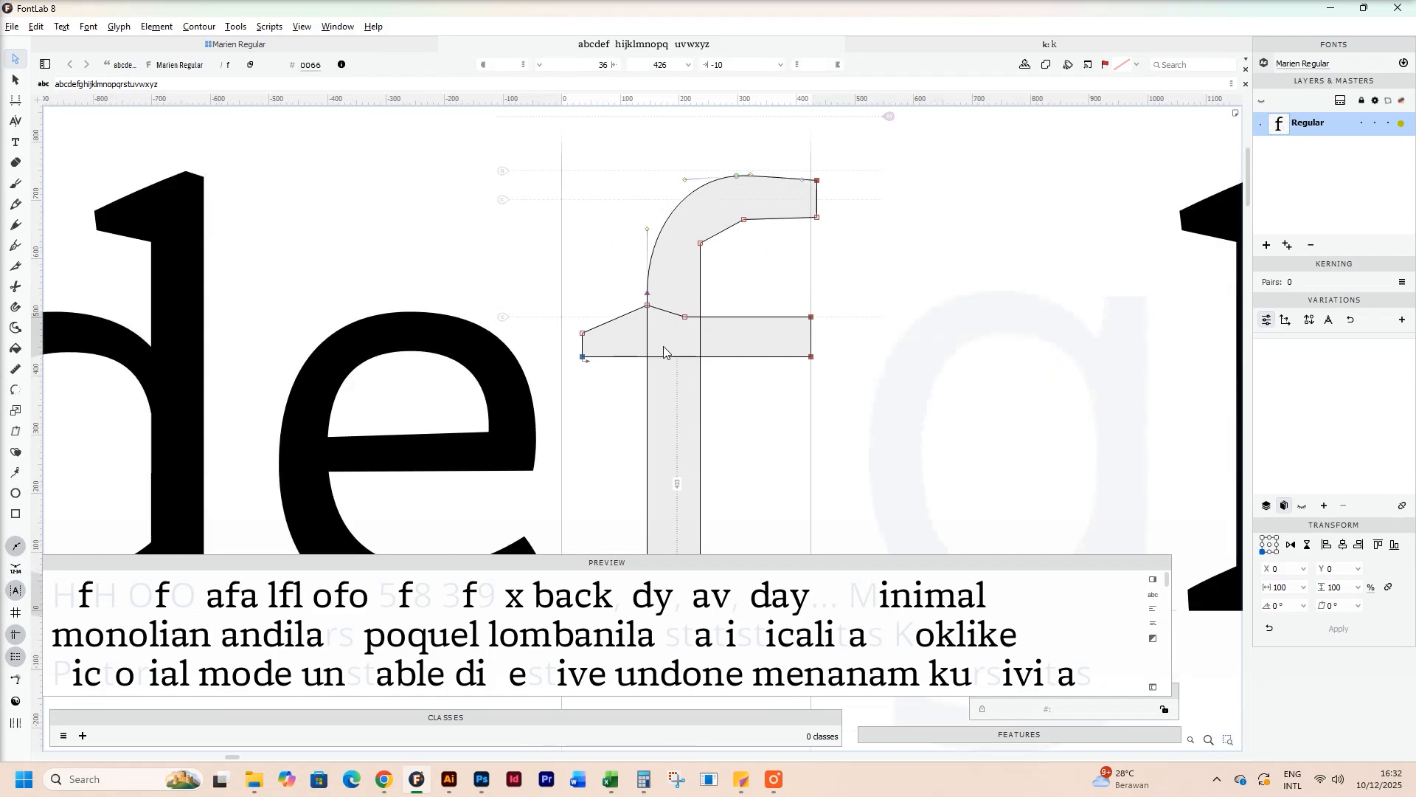
pyautogui.press('space')
pyautogui.moveTo(457, 384); pyautogui.dragTo(925, 338)
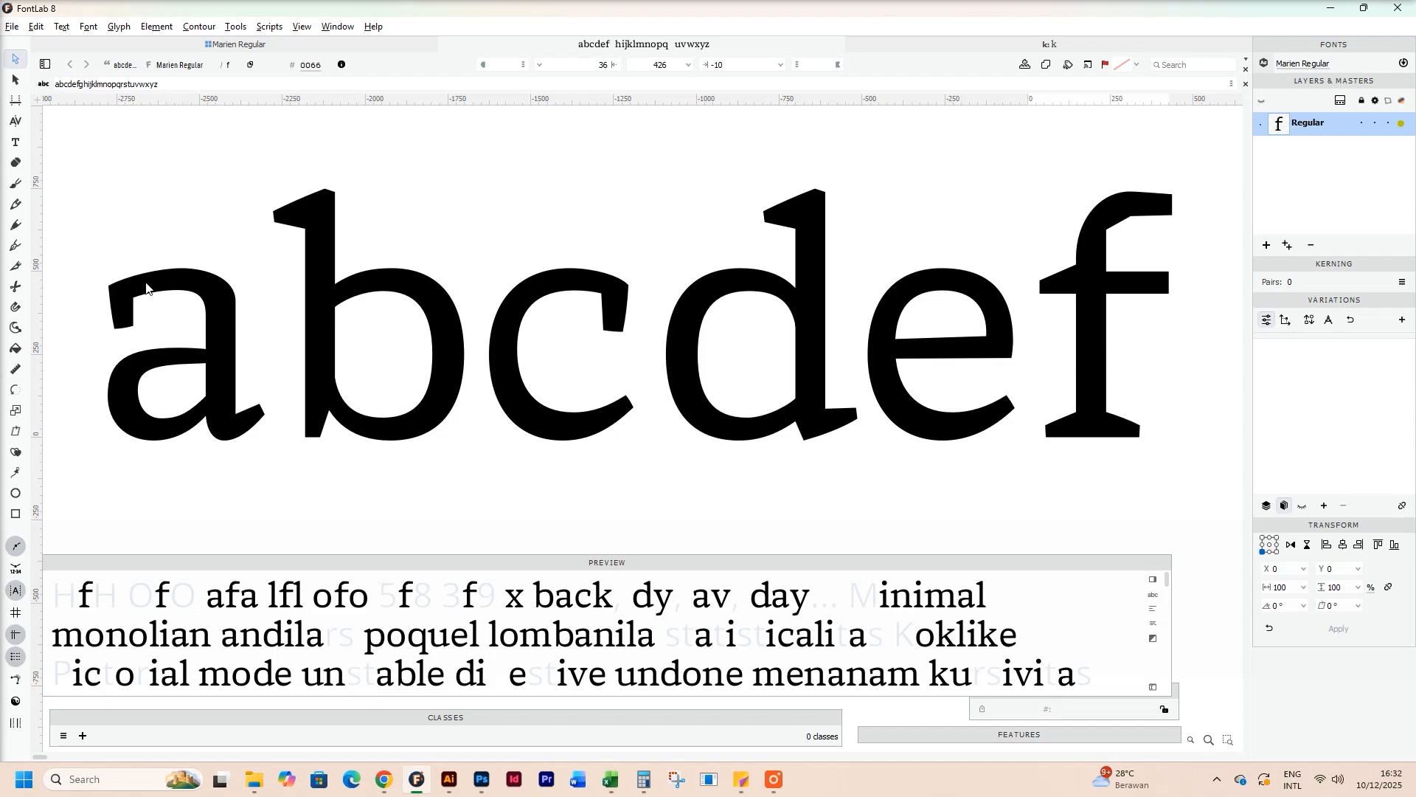
pyautogui.scroll(3, 897, 292)
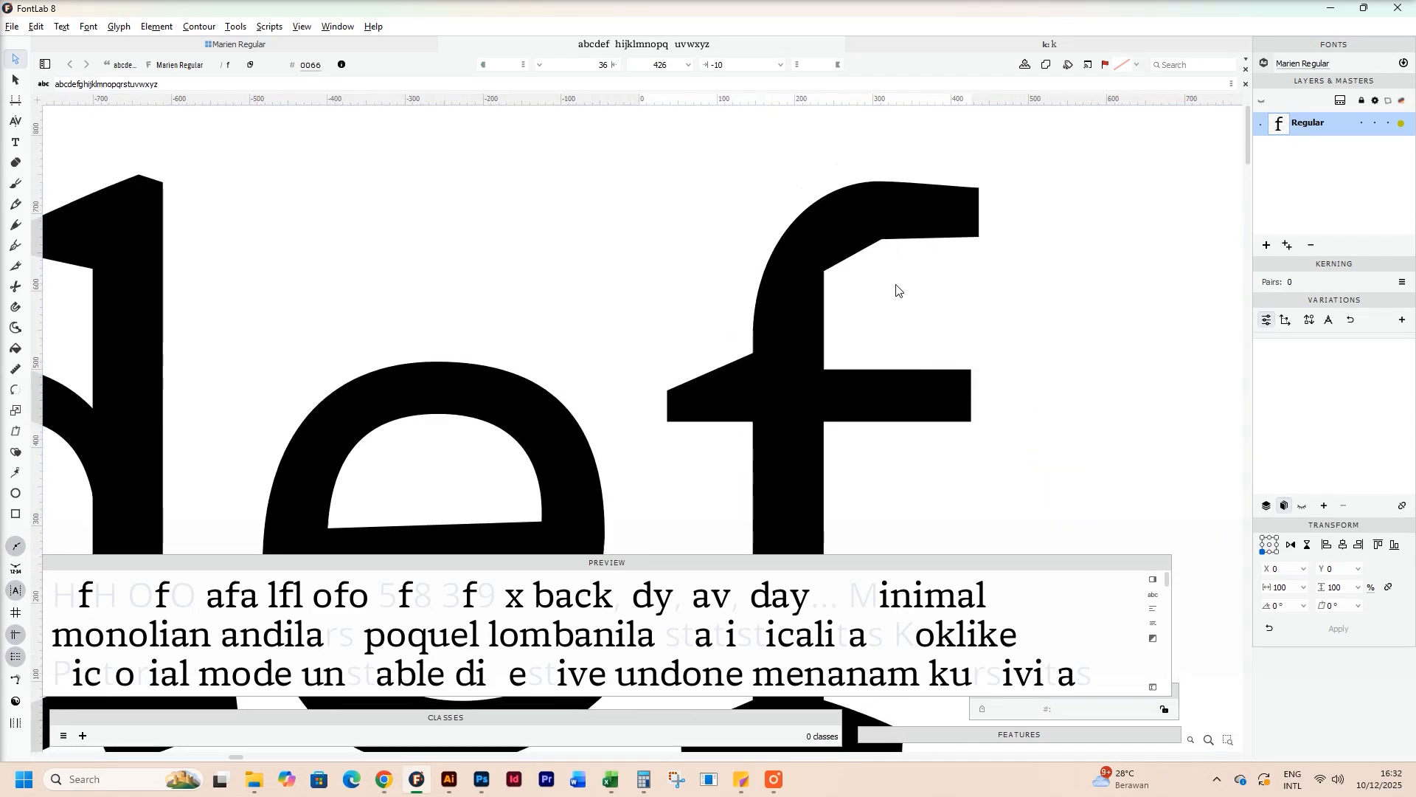
# Step: Curve the top edge of the f's hook between its crest and its end by adjusting the point near the end
pyautogui.scroll(-1, 885, 273)
pyautogui.moveTo(767, 166); pyautogui.dragTo(1002, 308)
pyautogui.scroll(2, 922, 225)
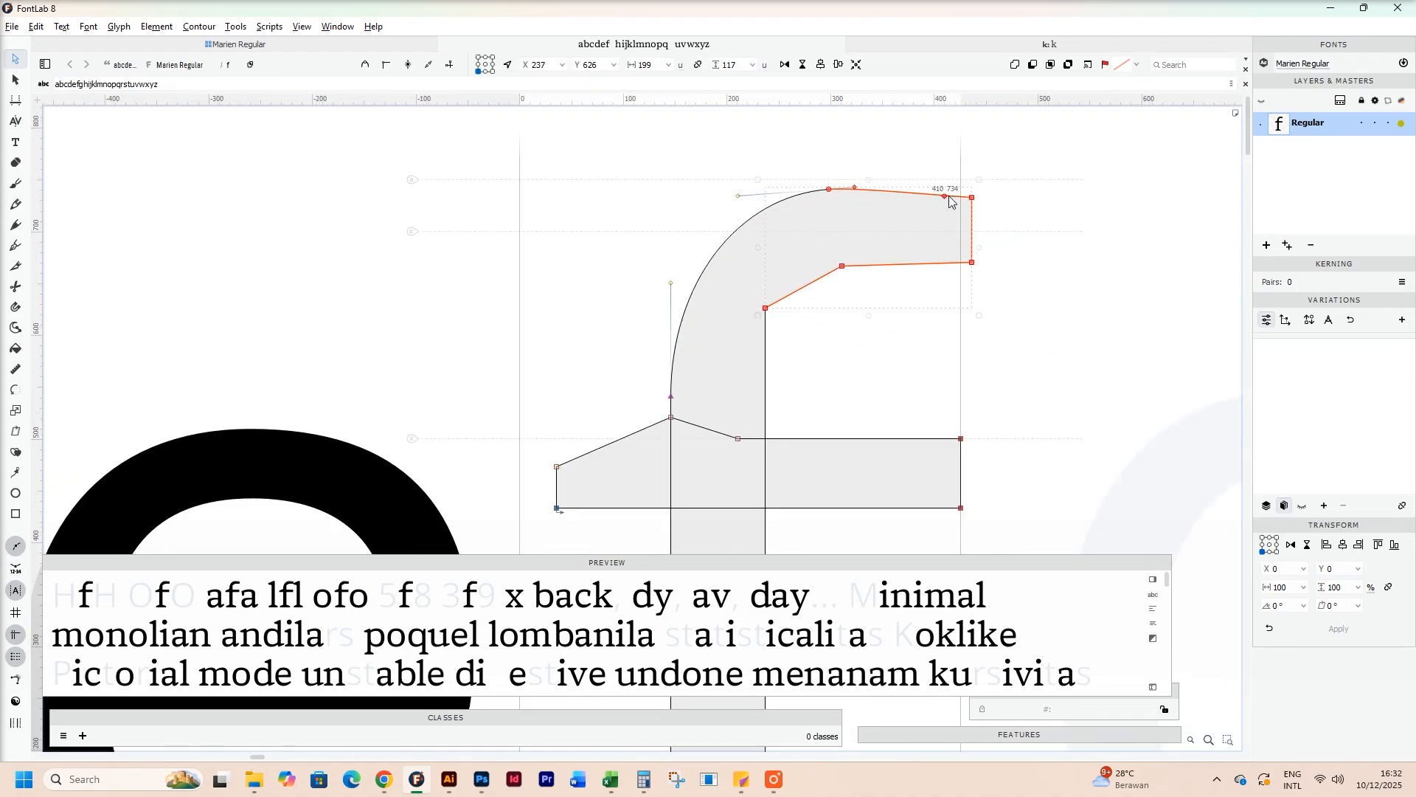
pyautogui.moveTo(948, 200); pyautogui.dragTo(944, 195)
pyautogui.click(830, 353)
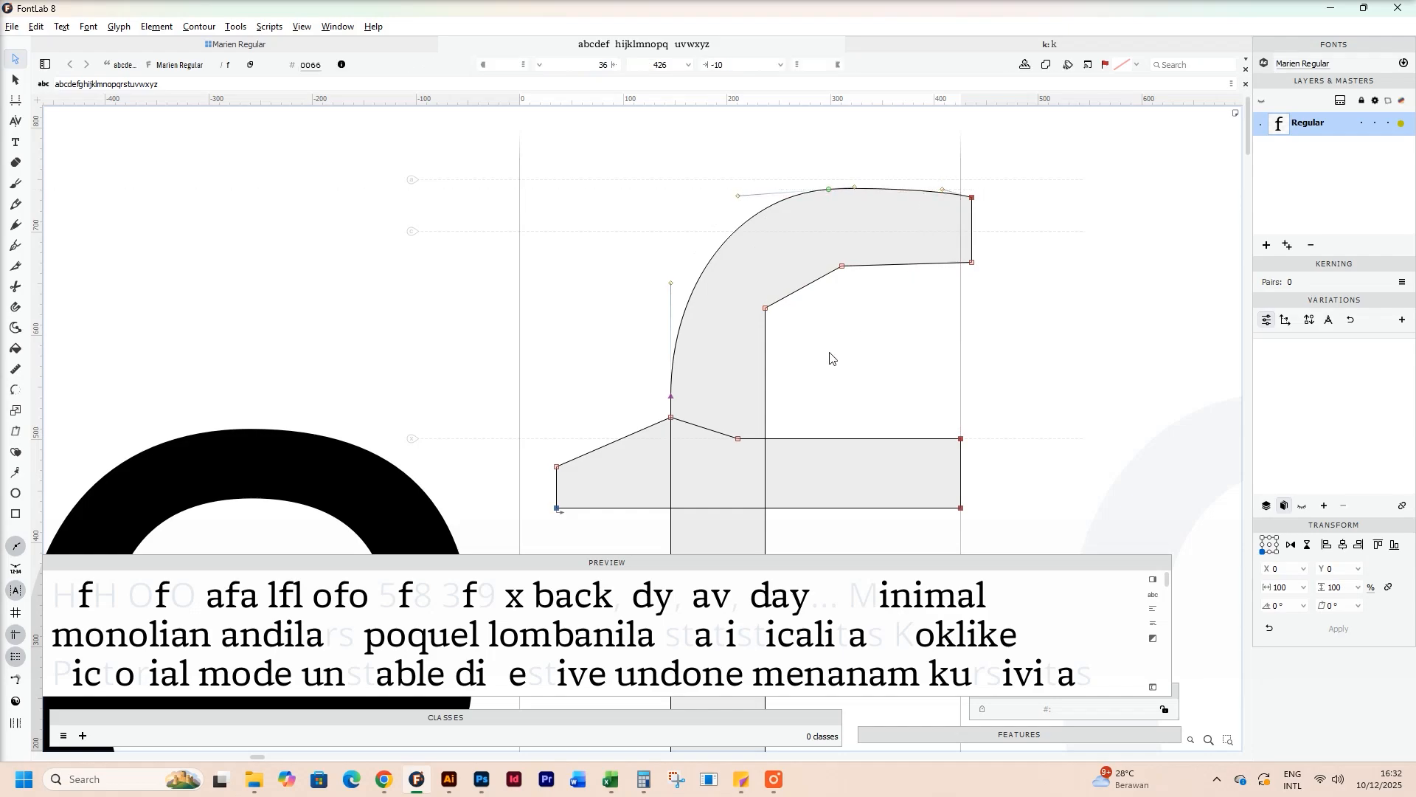
# Step: Increase the f's right side bearing to 8
pyautogui.scroll(-2, 841, 521)
pyautogui.moveTo(899, 540); pyautogui.dragTo(757, 369)
pyautogui.scroll(-1, 812, 417)
pyautogui.scroll(1, 755, 354)
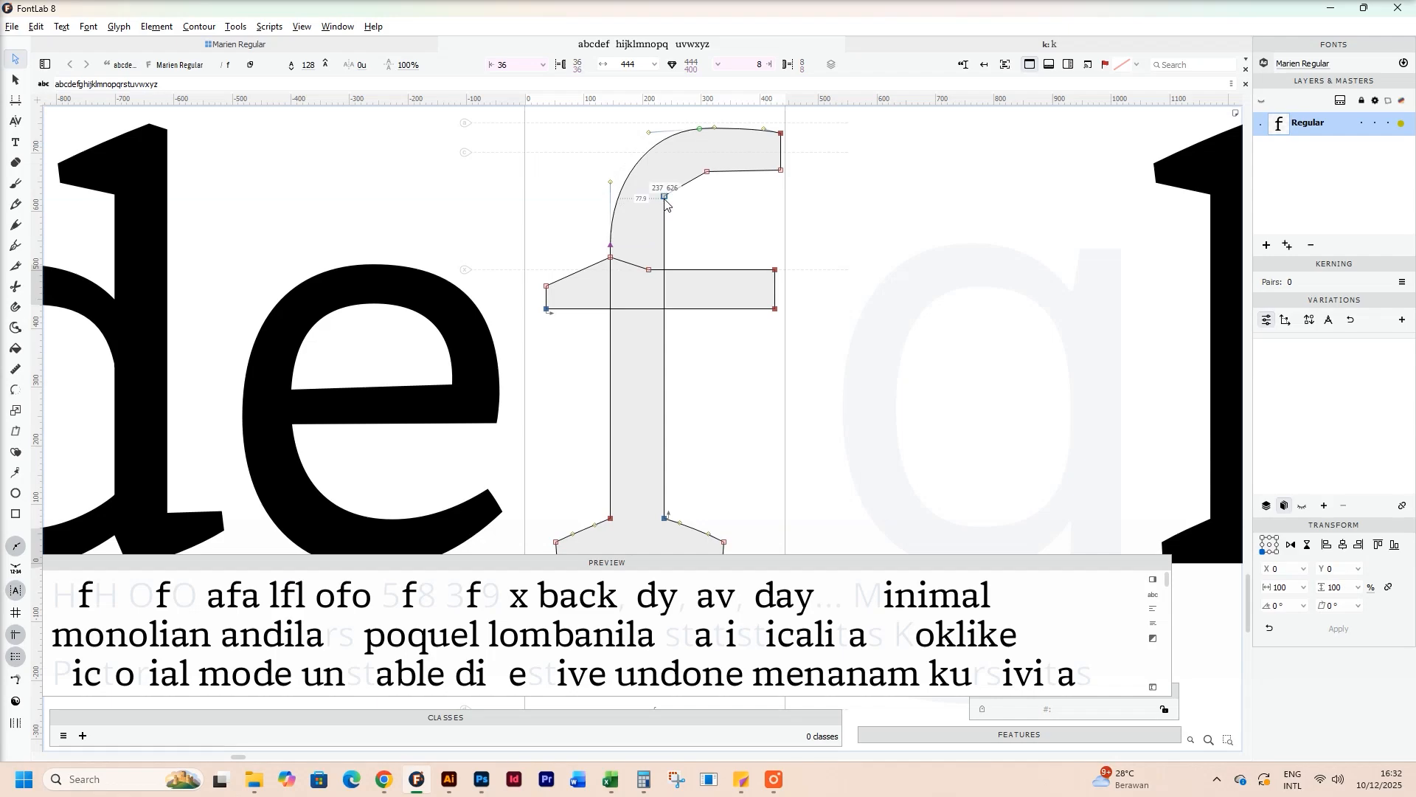
# Step: Lower the hook's inner corner on the stem to Y 586 and round the hook's underside into a smooth curve
pyautogui.moveTo(665, 197); pyautogui.dragTo(666, 225)
pyautogui.scroll(1, 694, 208)
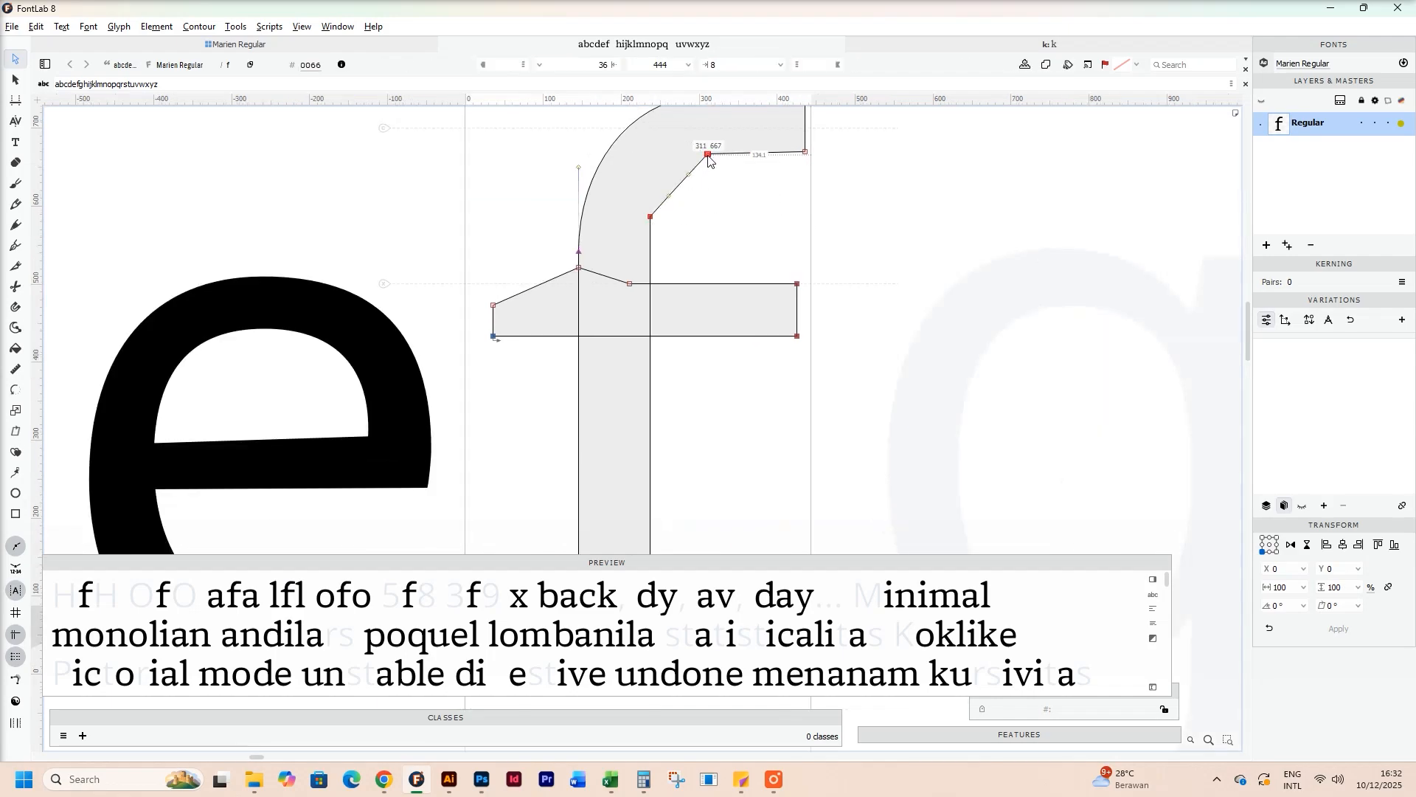
pyautogui.doubleClick(707, 154)
pyautogui.doubleClick(650, 216)
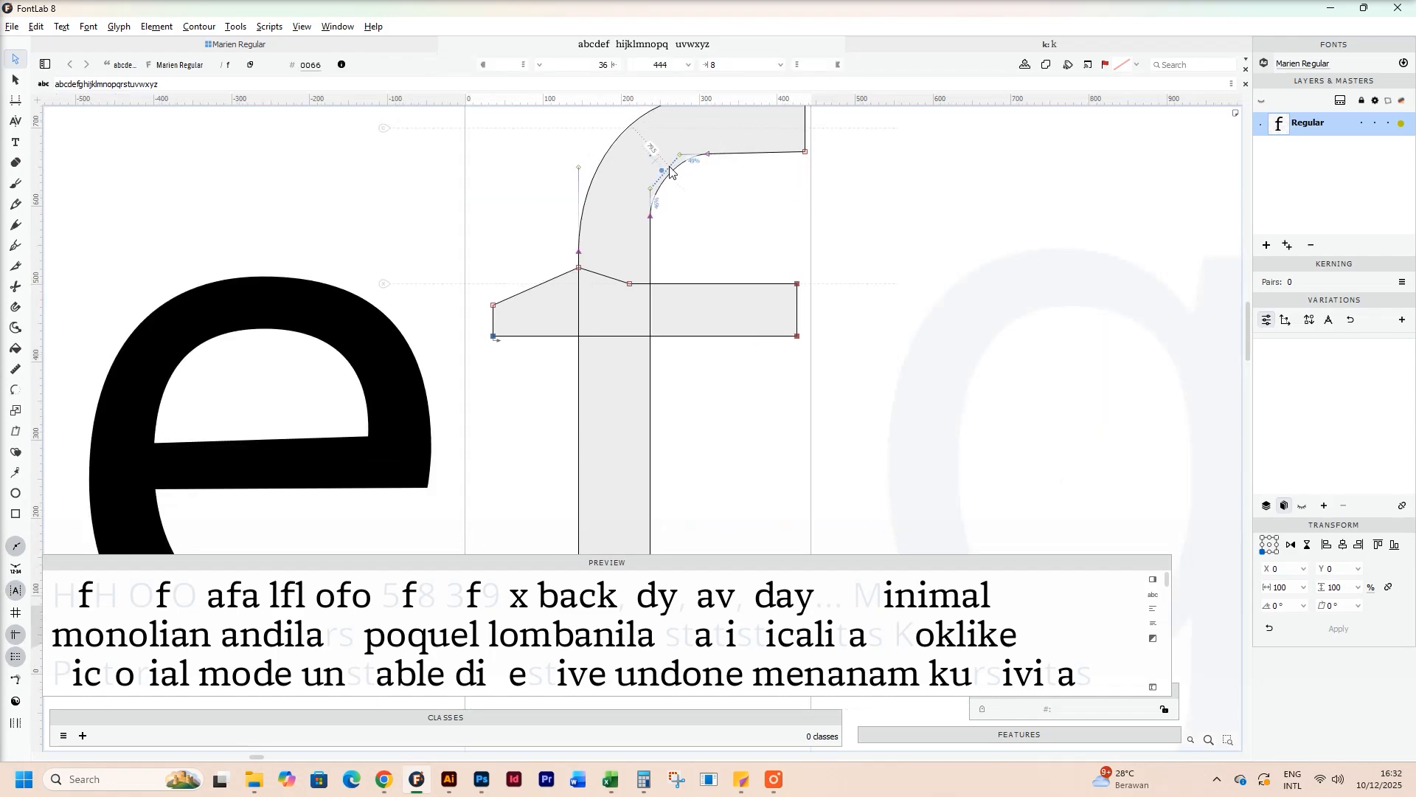
pyautogui.moveTo(669, 164); pyautogui.dragTo(663, 161)
# Step: Enlarge the preview text and check the filled shape of the f with its rounded hook
pyautogui.moveTo(366, 558); pyautogui.dragTo(377, 467)
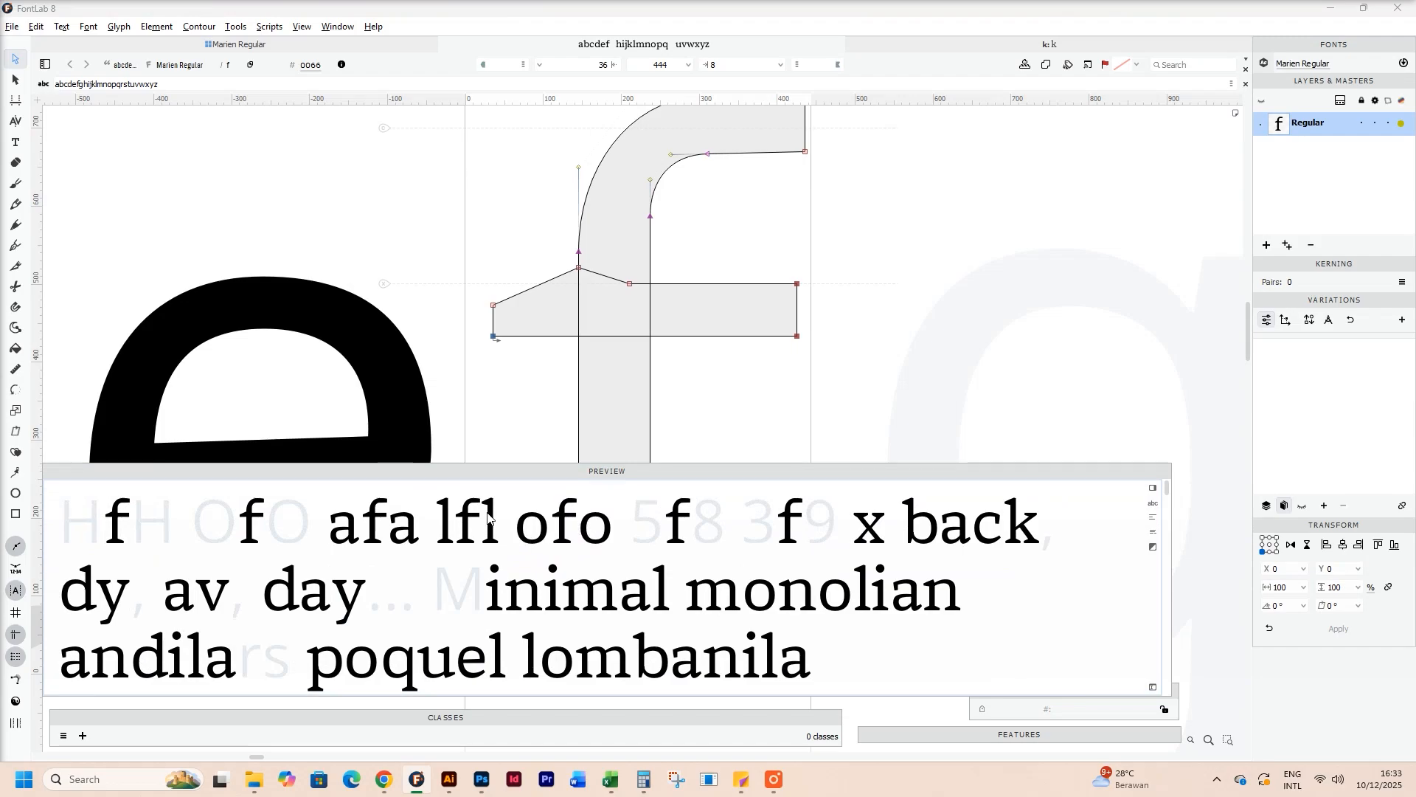
pyautogui.click(763, 215)
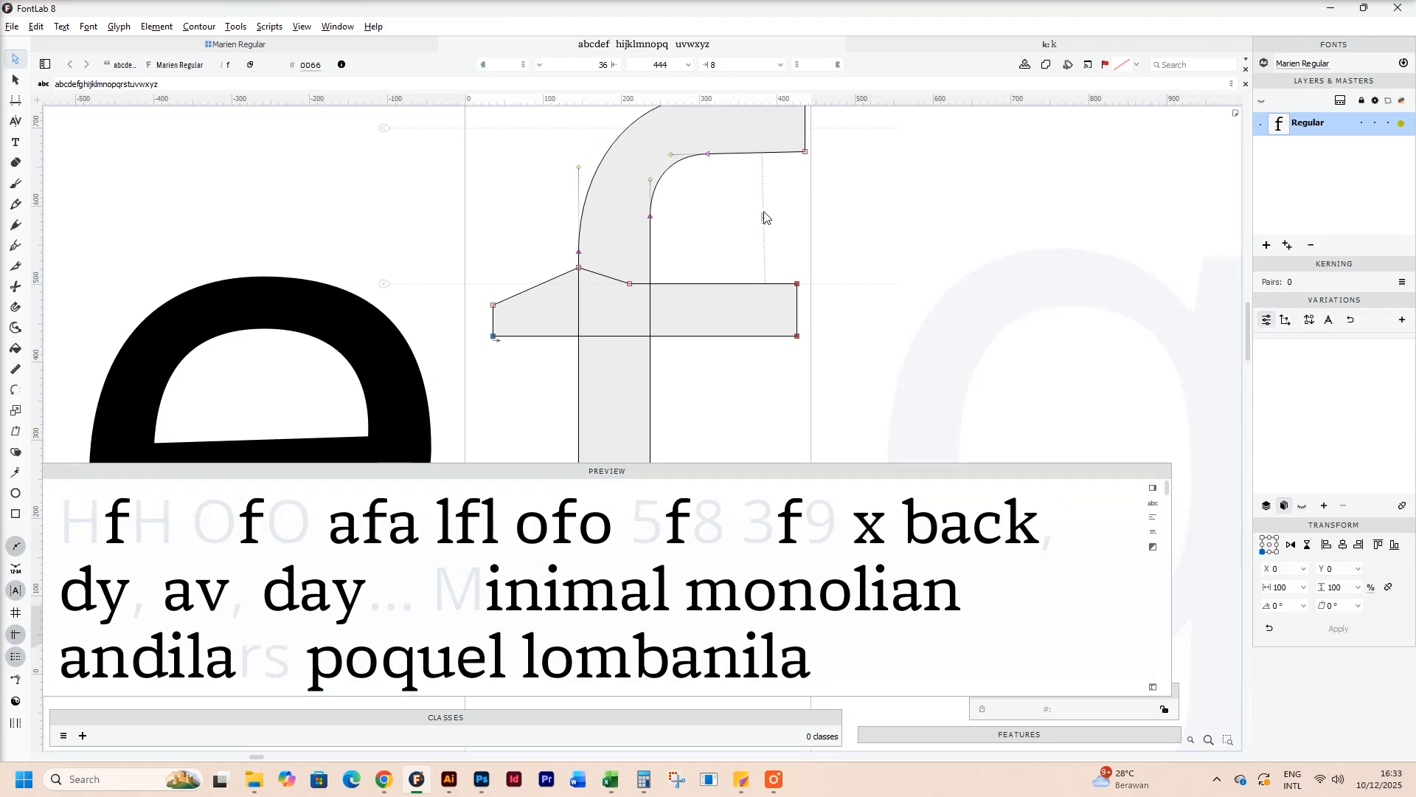
pyautogui.scroll(-1, 763, 215)
pyautogui.press('space')
pyautogui.moveTo(764, 215); pyautogui.dragTo(651, 270)
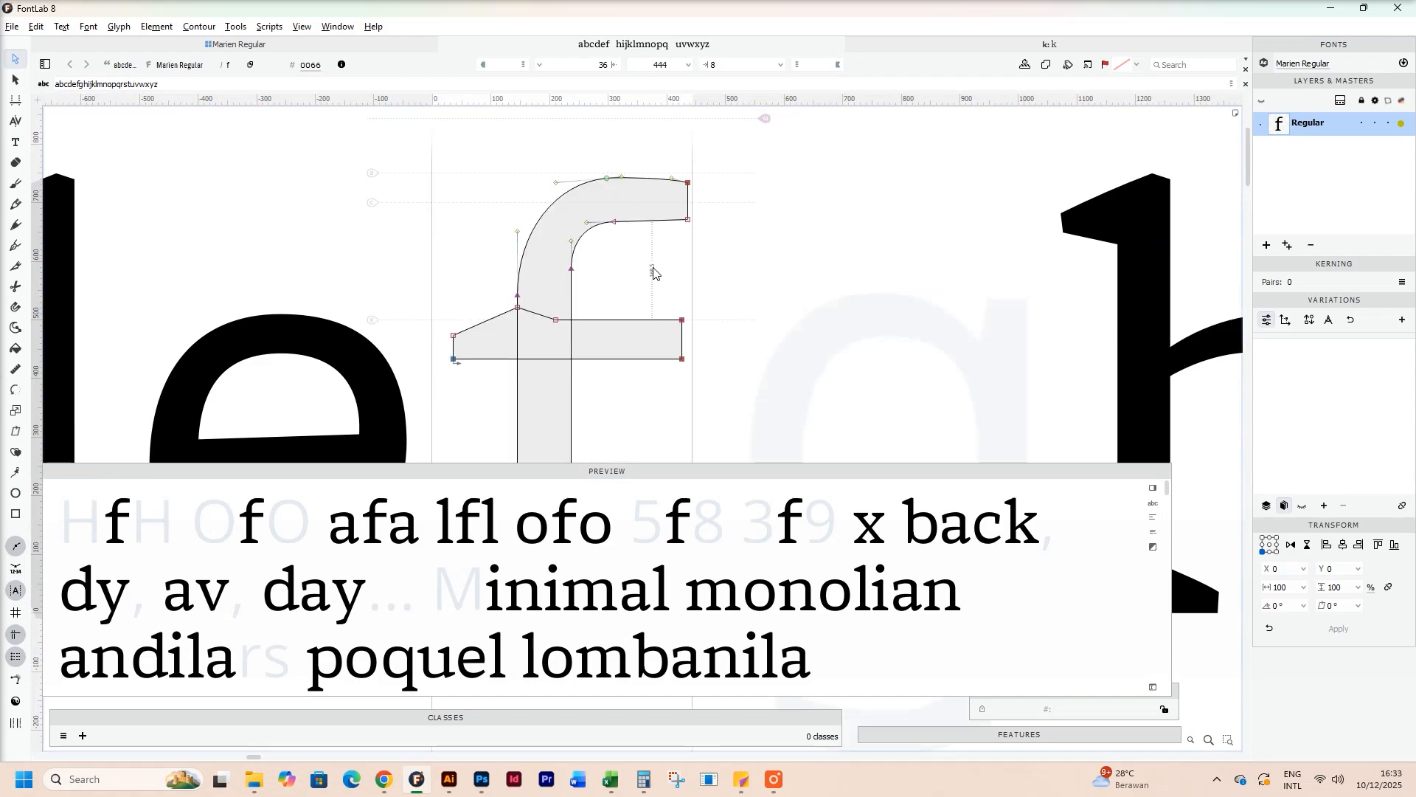
# Step: Extend the blunt end of the f's hook outward to X 450
pyautogui.scroll(1, 686, 199)
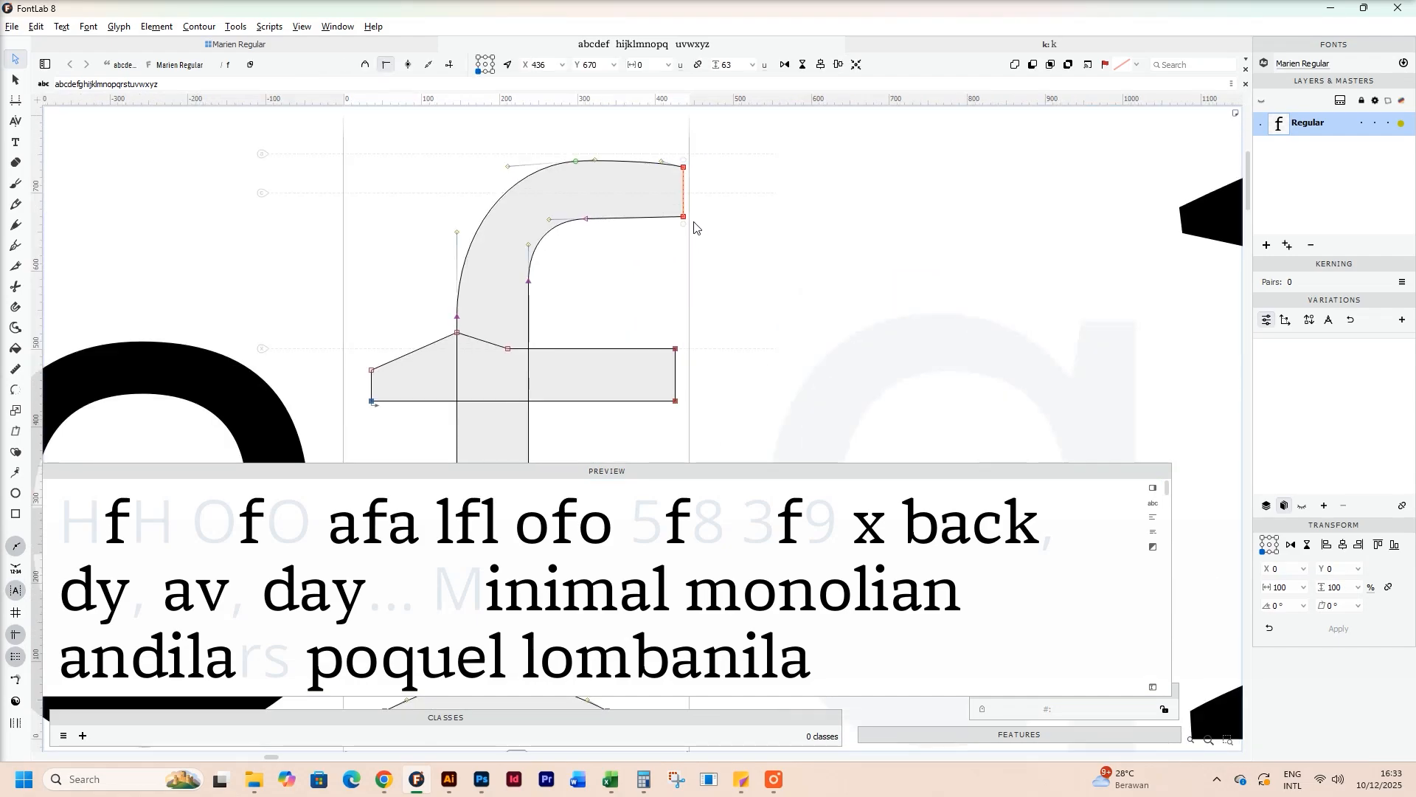
pyautogui.click(695, 214)
pyautogui.click(644, 280)
pyautogui.press('space')
pyautogui.moveTo(618, 281); pyautogui.dragTo(627, 306)
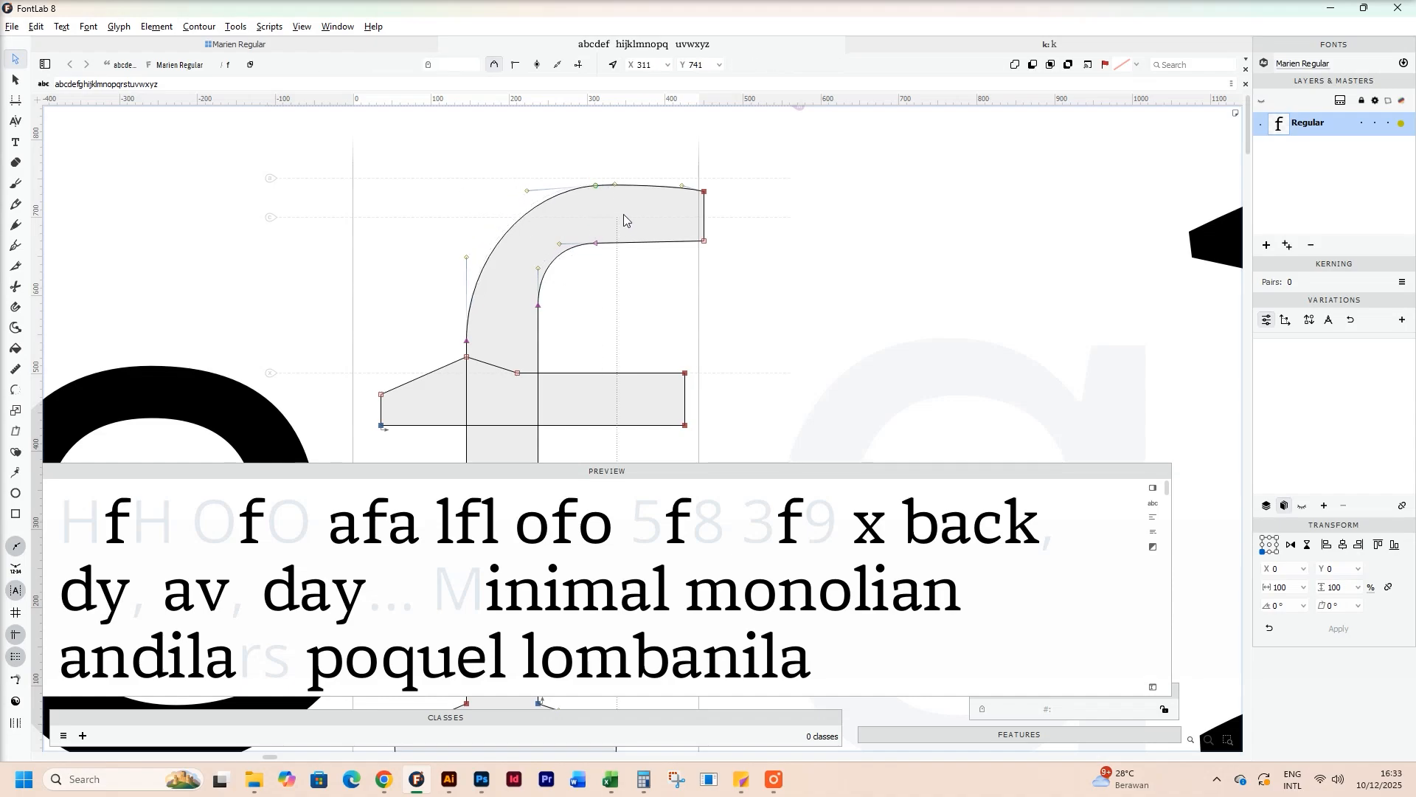
# Step: Adjust the upper handle of the hook's outer curve to X 216, Y 733 and check the filled letter
pyautogui.scroll(1, 568, 195)
pyautogui.moveTo(519, 185); pyautogui.dragTo(509, 193)
pyautogui.scroll(-2, 631, 332)
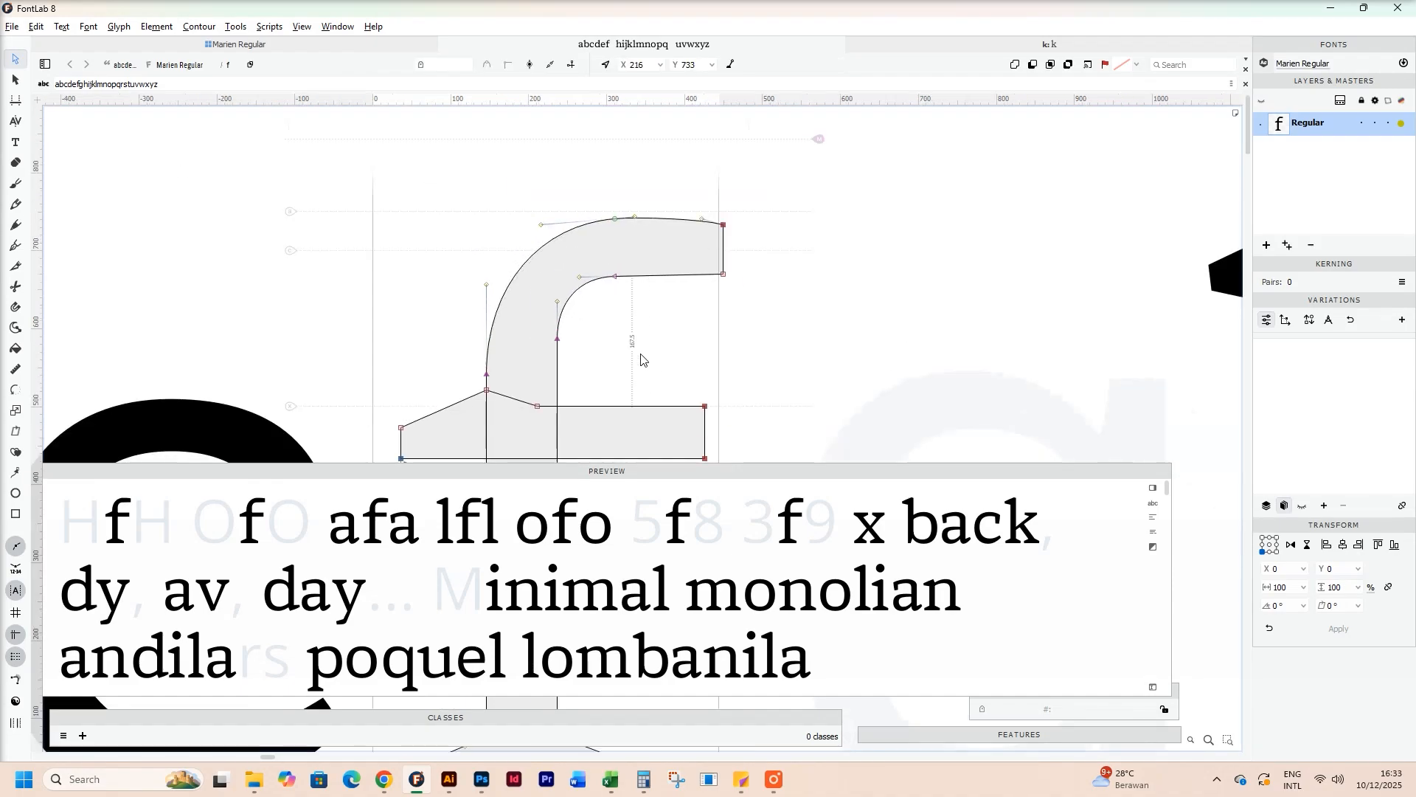
pyautogui.press('space')
pyautogui.moveTo(640, 353); pyautogui.dragTo(617, 327)
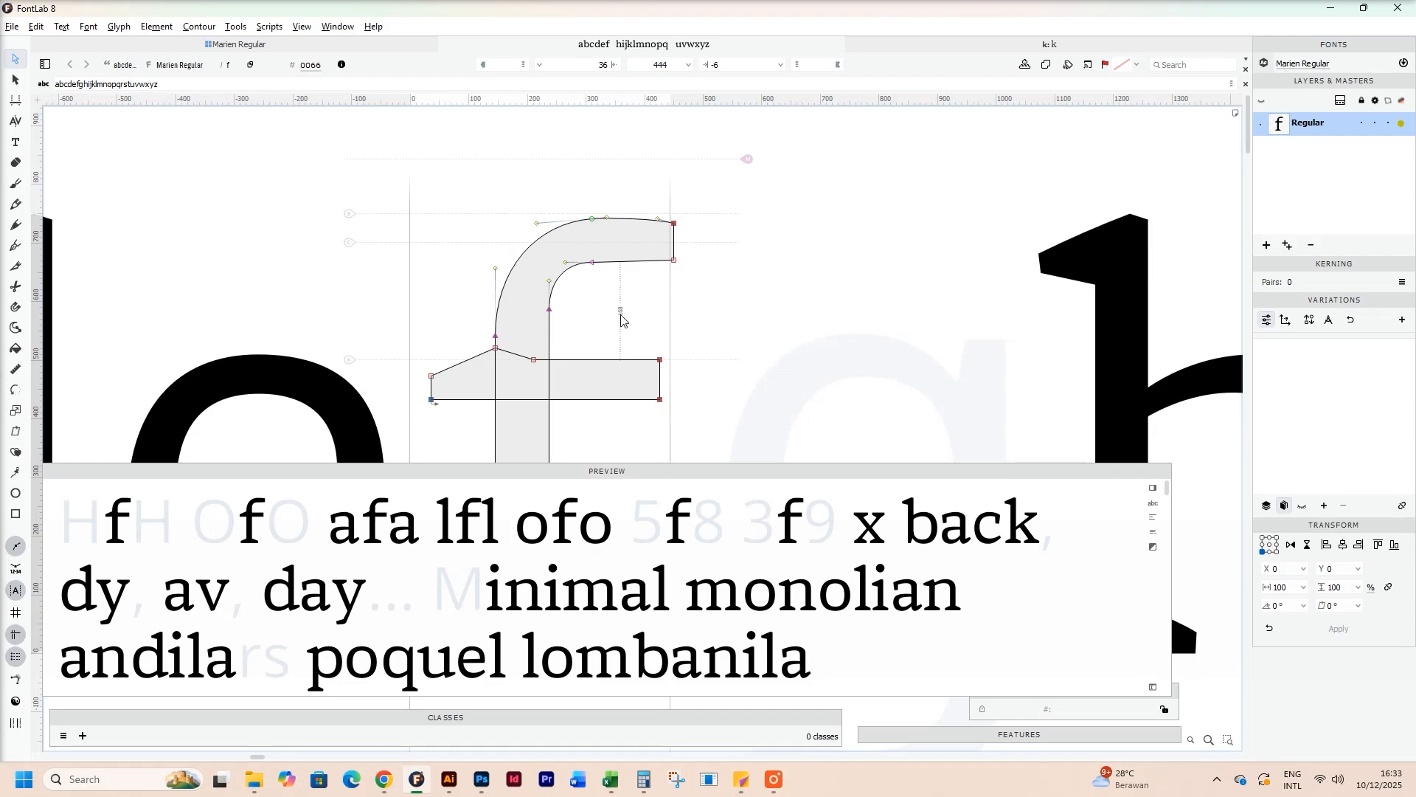
# Step: Lower the curve handle near the hook's end to X 422, Y 739
pyautogui.scroll(3, 664, 282)
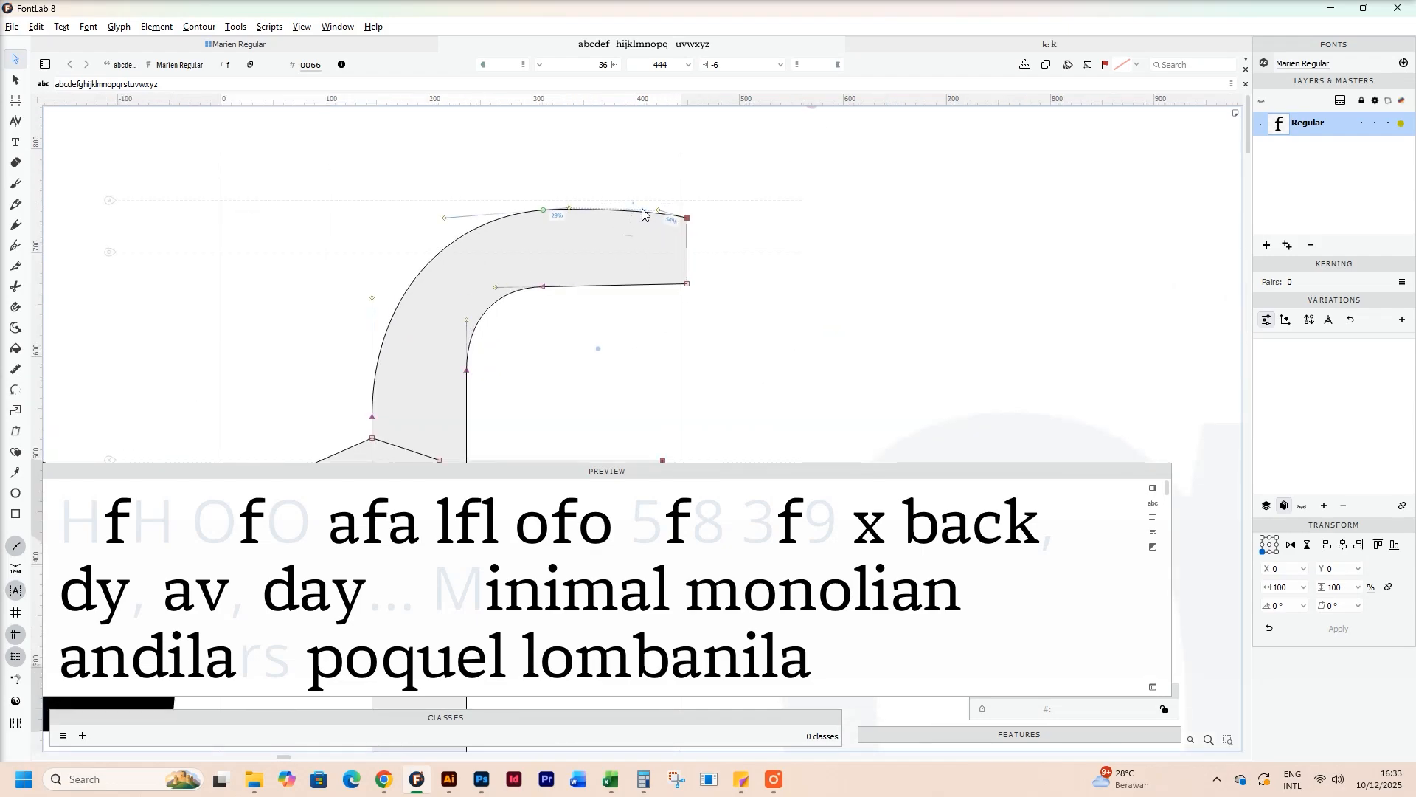
pyautogui.scroll(2, 643, 214)
pyautogui.click(666, 213)
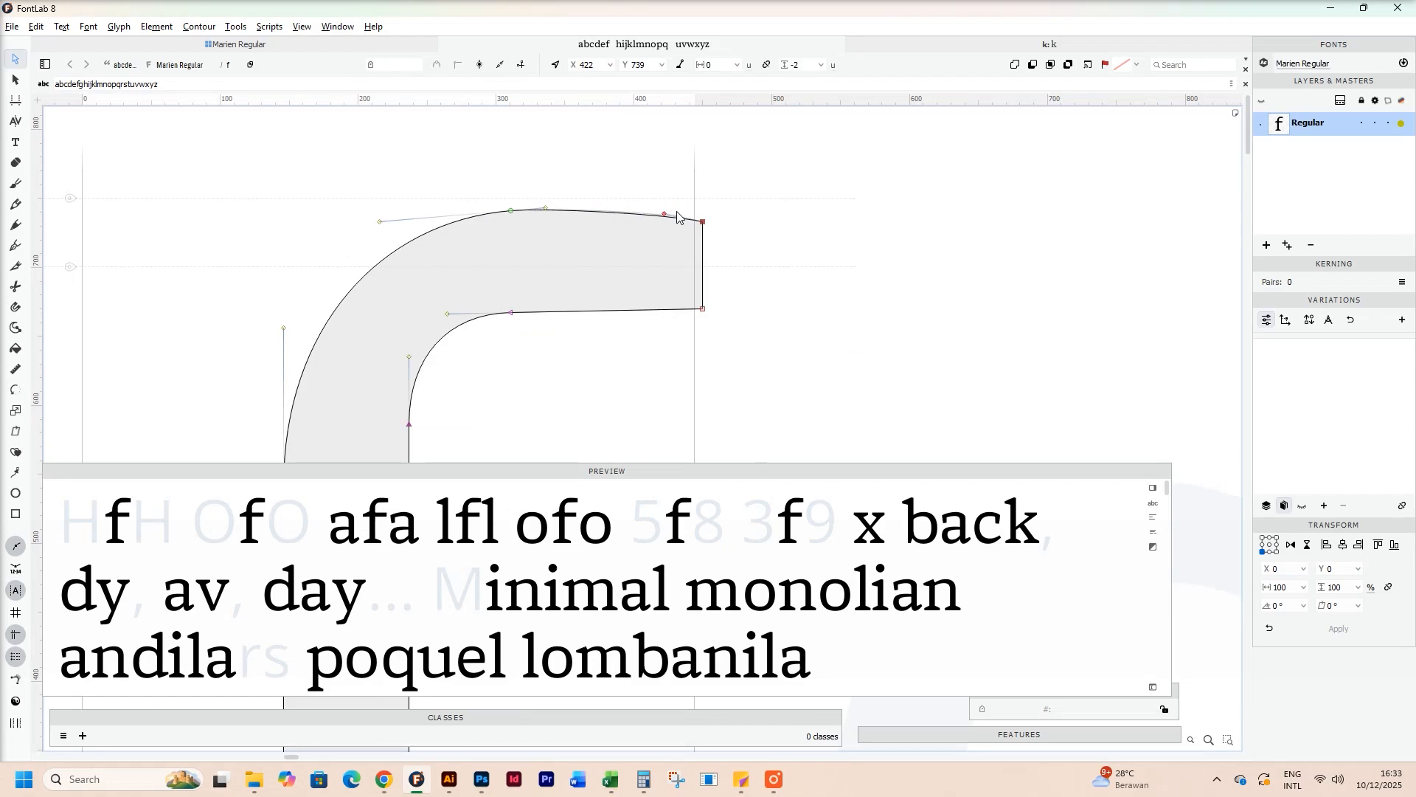
pyautogui.scroll(-3, 677, 217)
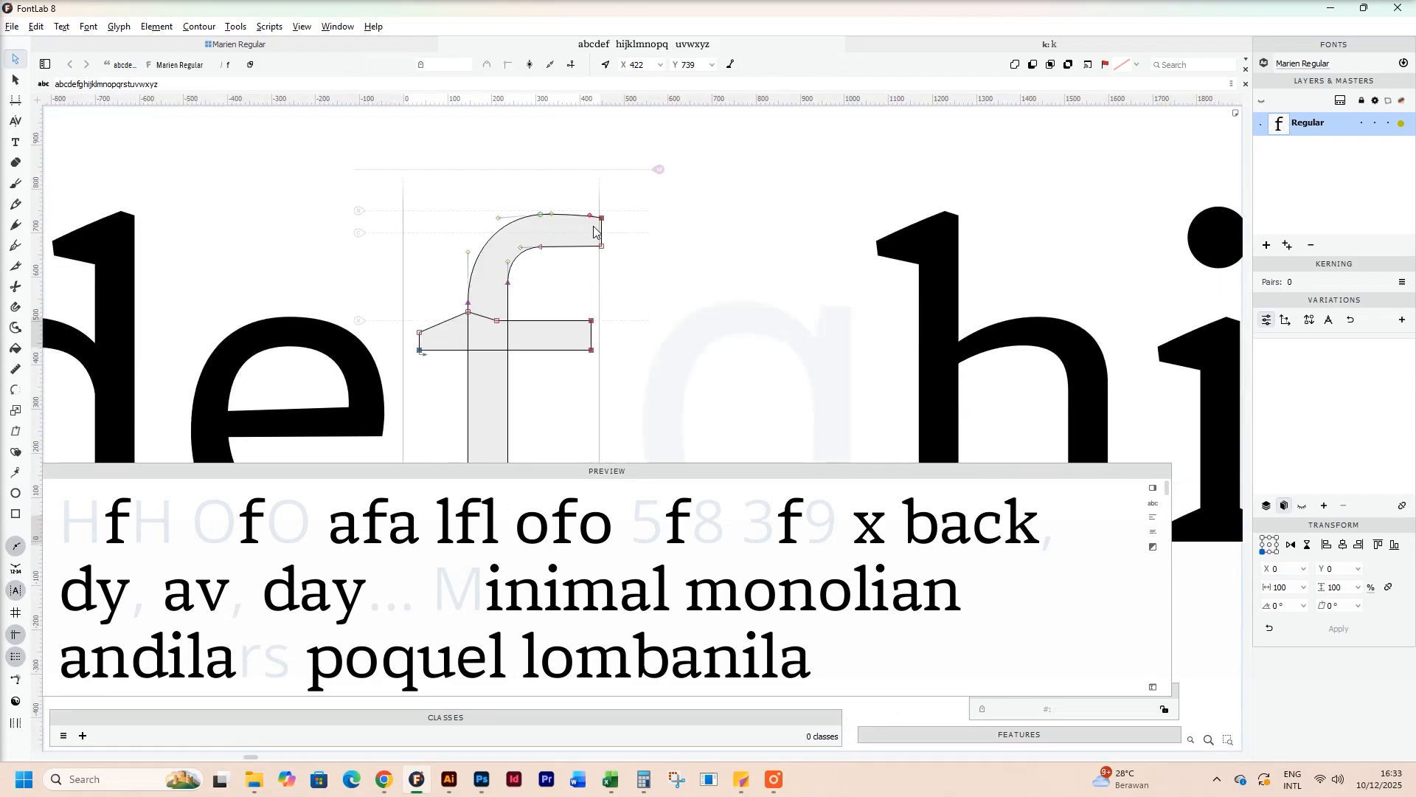
# Step: Shorten the f's crossbar slightly by moving its right end inward
pyautogui.scroll(4, 595, 232)
pyautogui.scroll(-2, 623, 270)
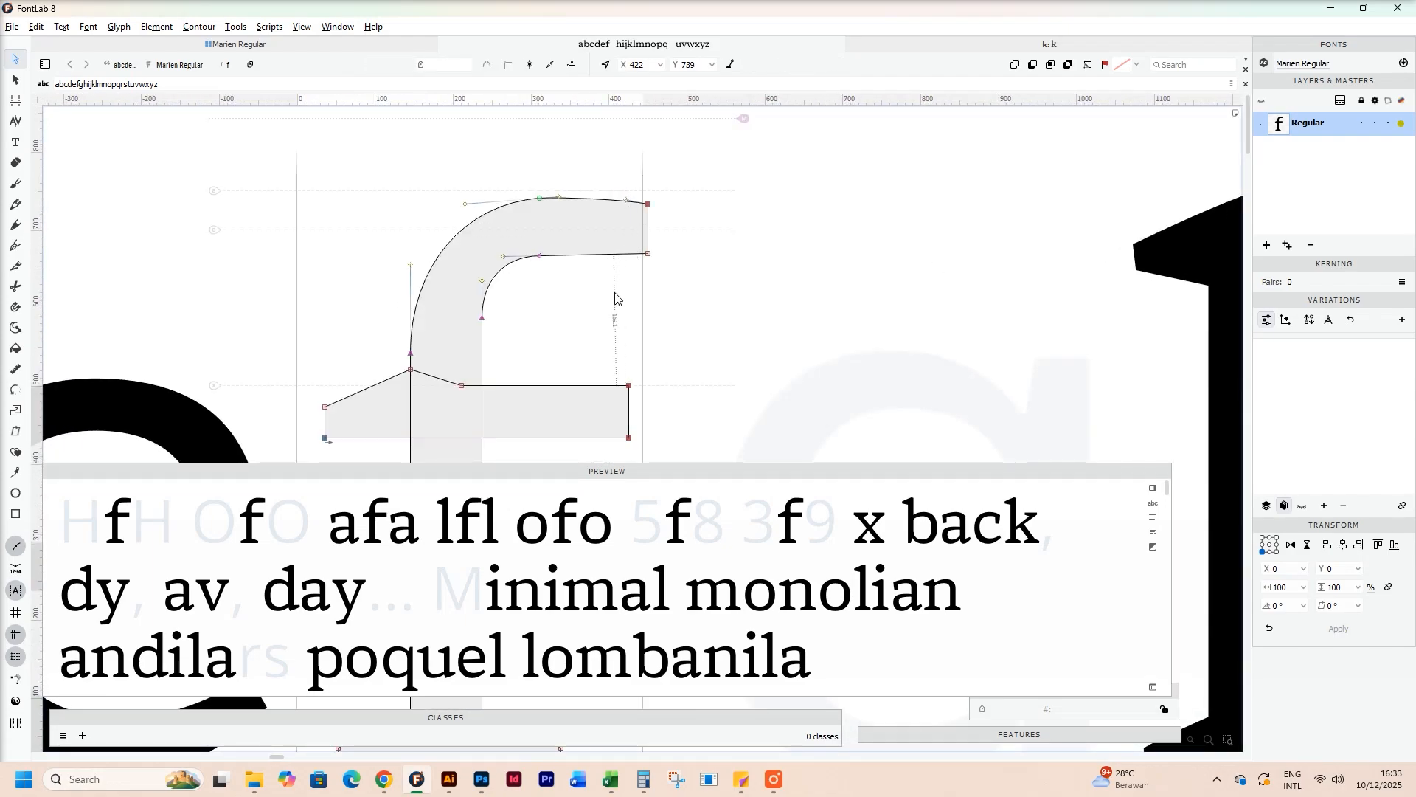
pyautogui.scroll(3, 618, 303)
pyautogui.scroll(-3, 619, 288)
pyautogui.scroll(3, 614, 265)
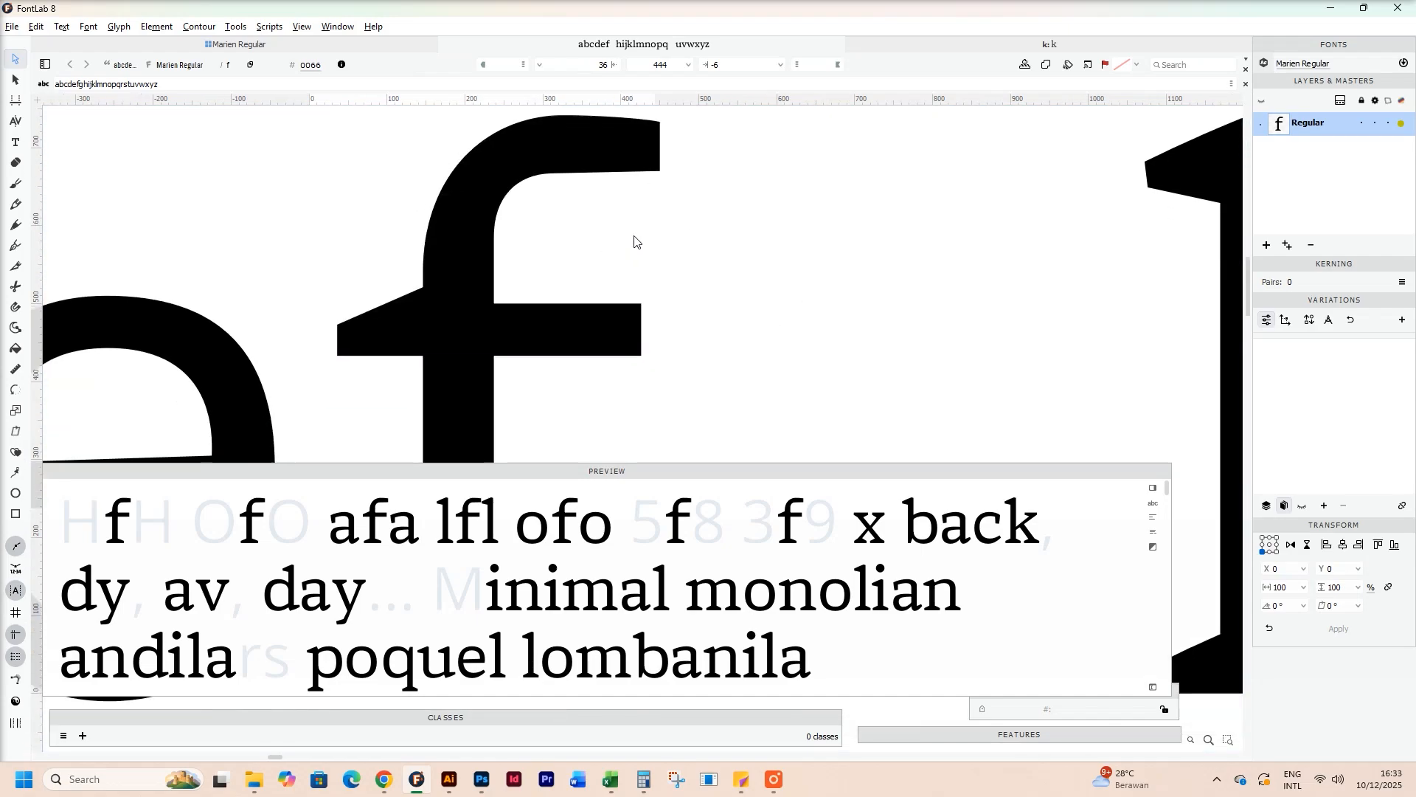
pyautogui.scroll(-3, 636, 303)
pyautogui.moveTo(643, 393); pyautogui.dragTo(660, 225)
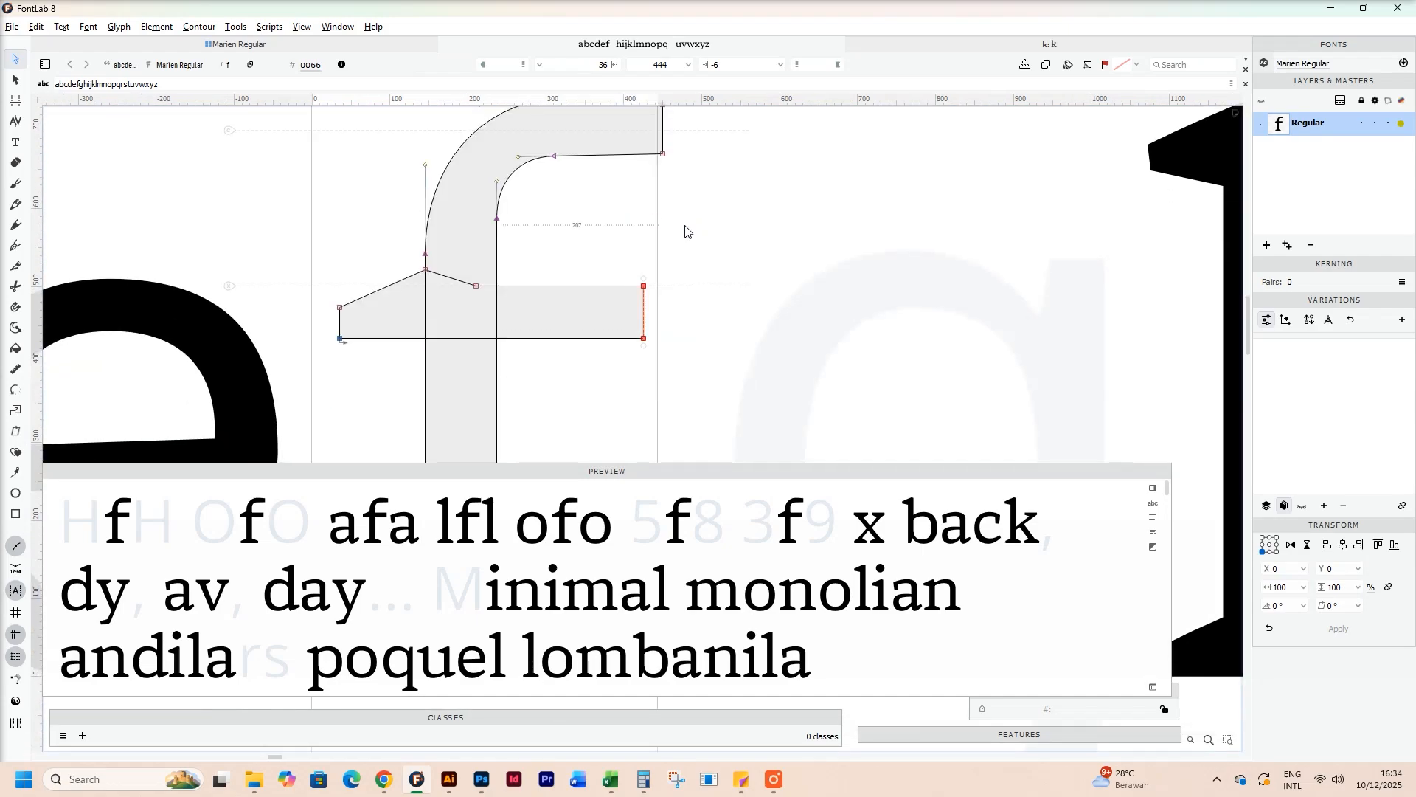
pyautogui.click(648, 248)
pyautogui.scroll(3, 644, 228)
pyautogui.scroll(-3, 636, 251)
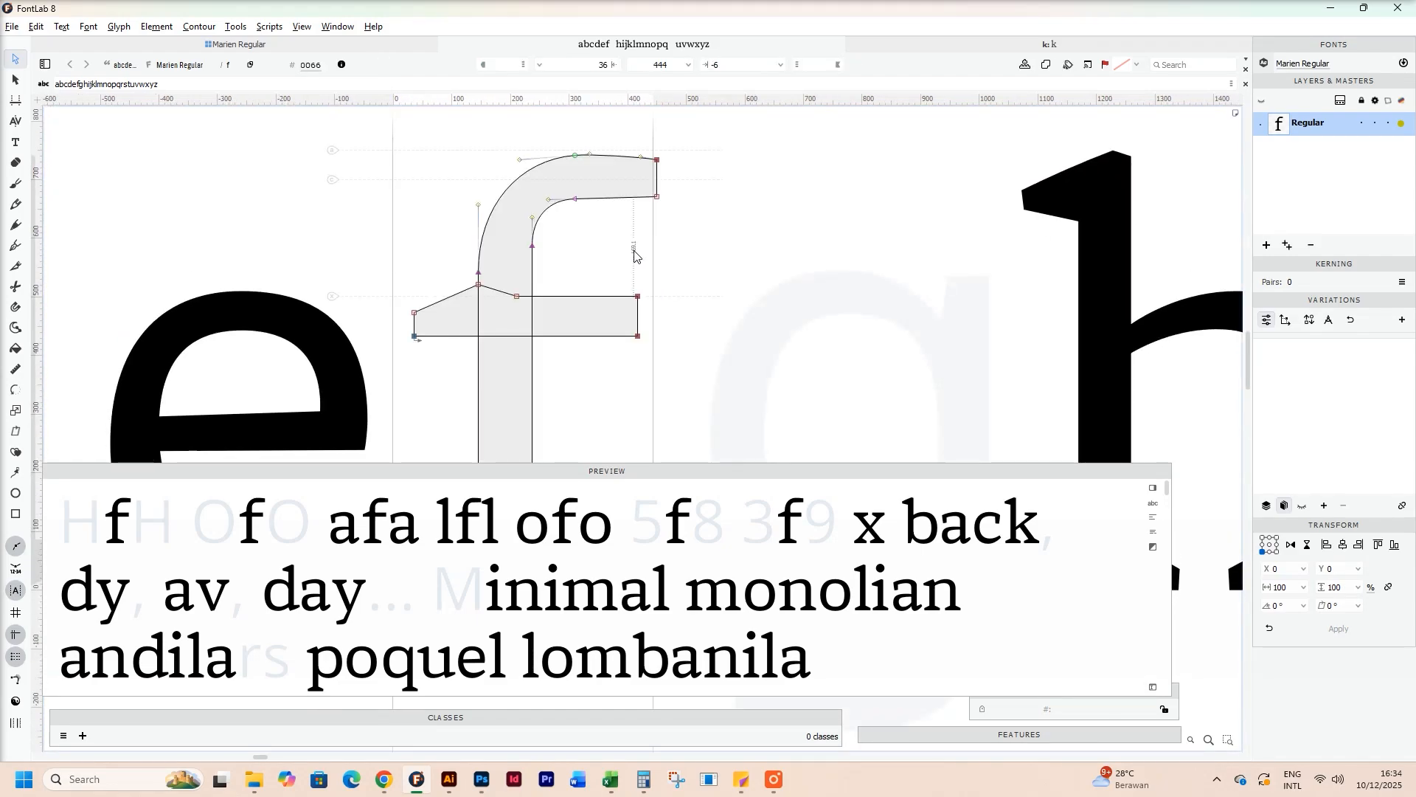
# Step: Shift the node at the crest of the f's hook rightward to about X 336 and check the filled shape
pyautogui.scroll(-3, 634, 255)
pyautogui.scroll(2, 627, 244)
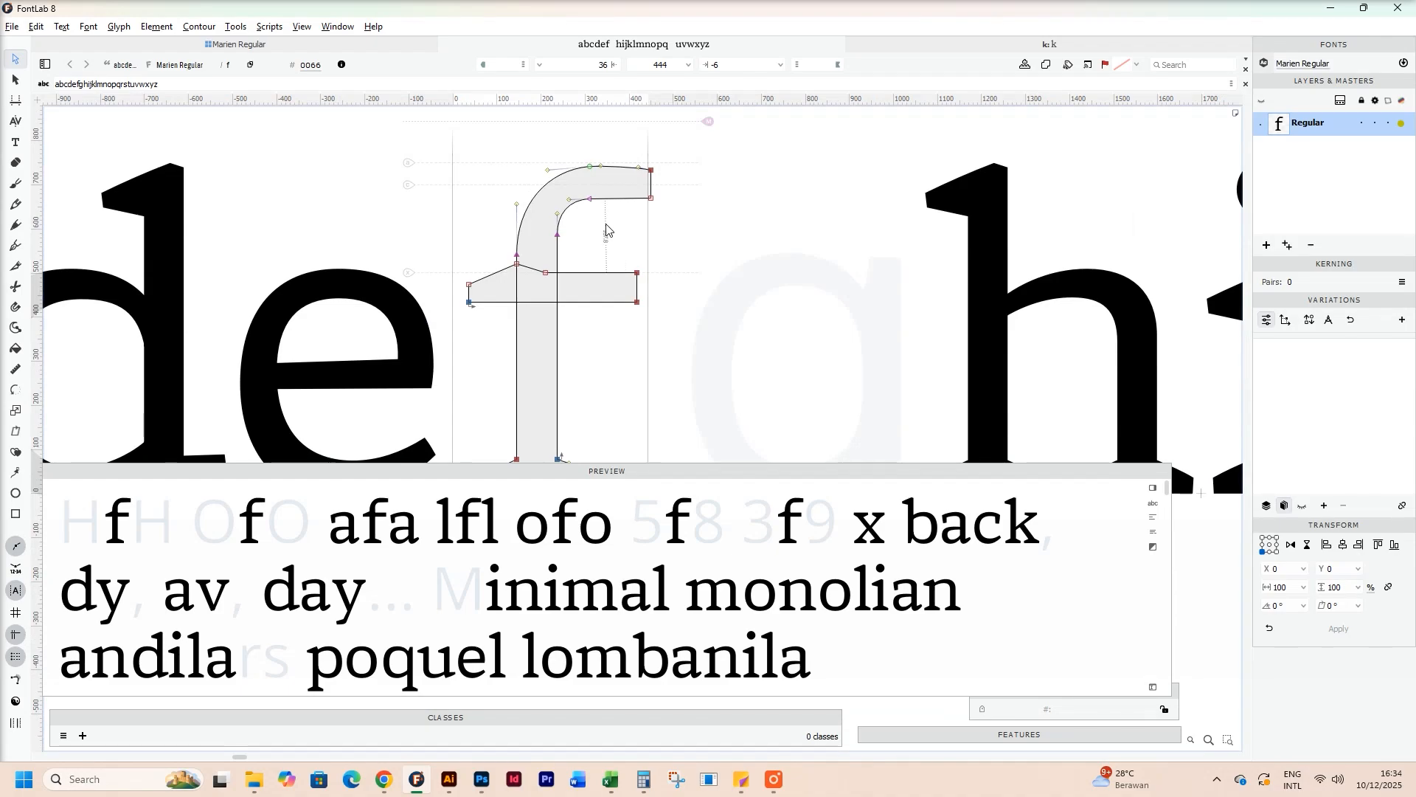
pyautogui.scroll(2, 606, 229)
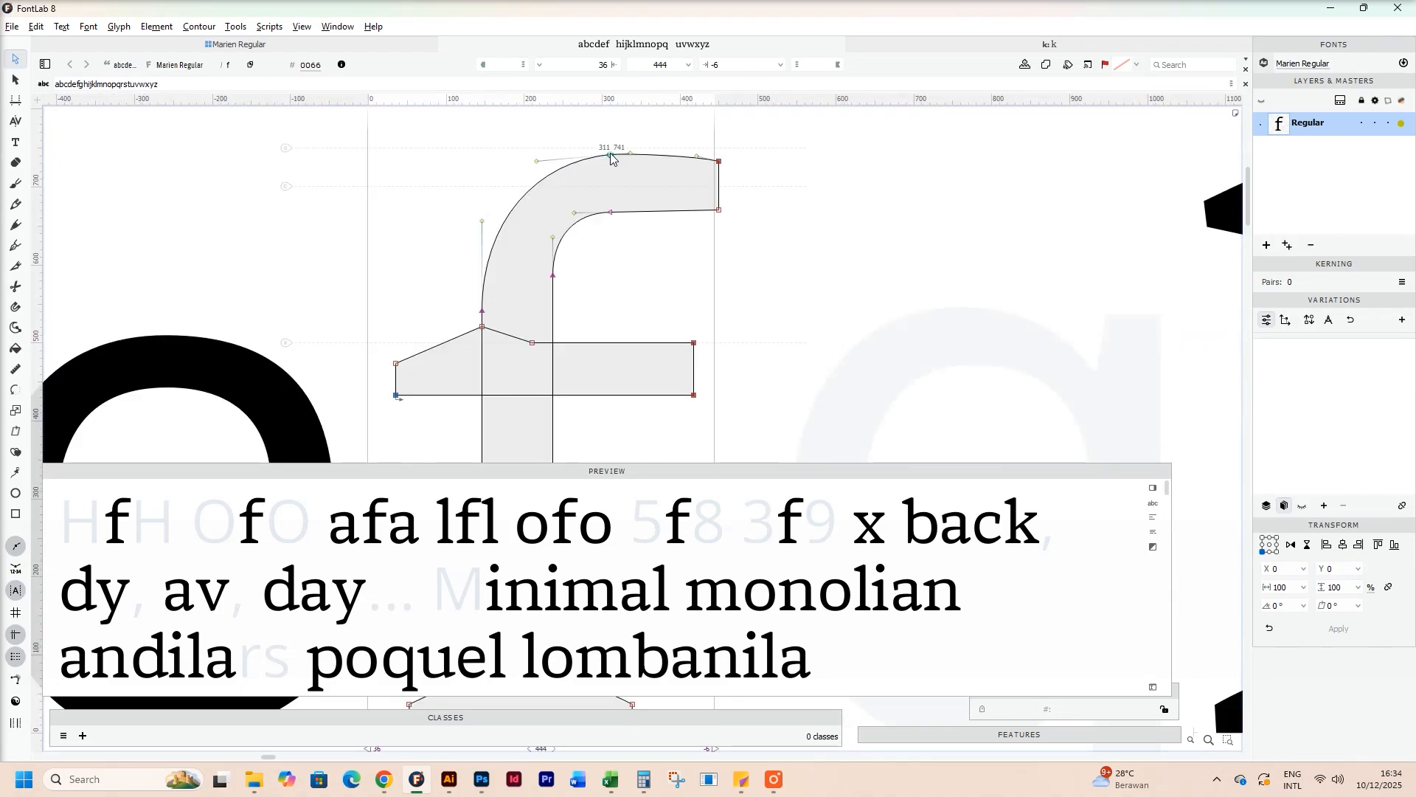
pyautogui.moveTo(610, 155); pyautogui.dragTo(681, 226)
pyautogui.click(654, 280)
pyautogui.press('space')
pyautogui.scroll(2, 603, 222)
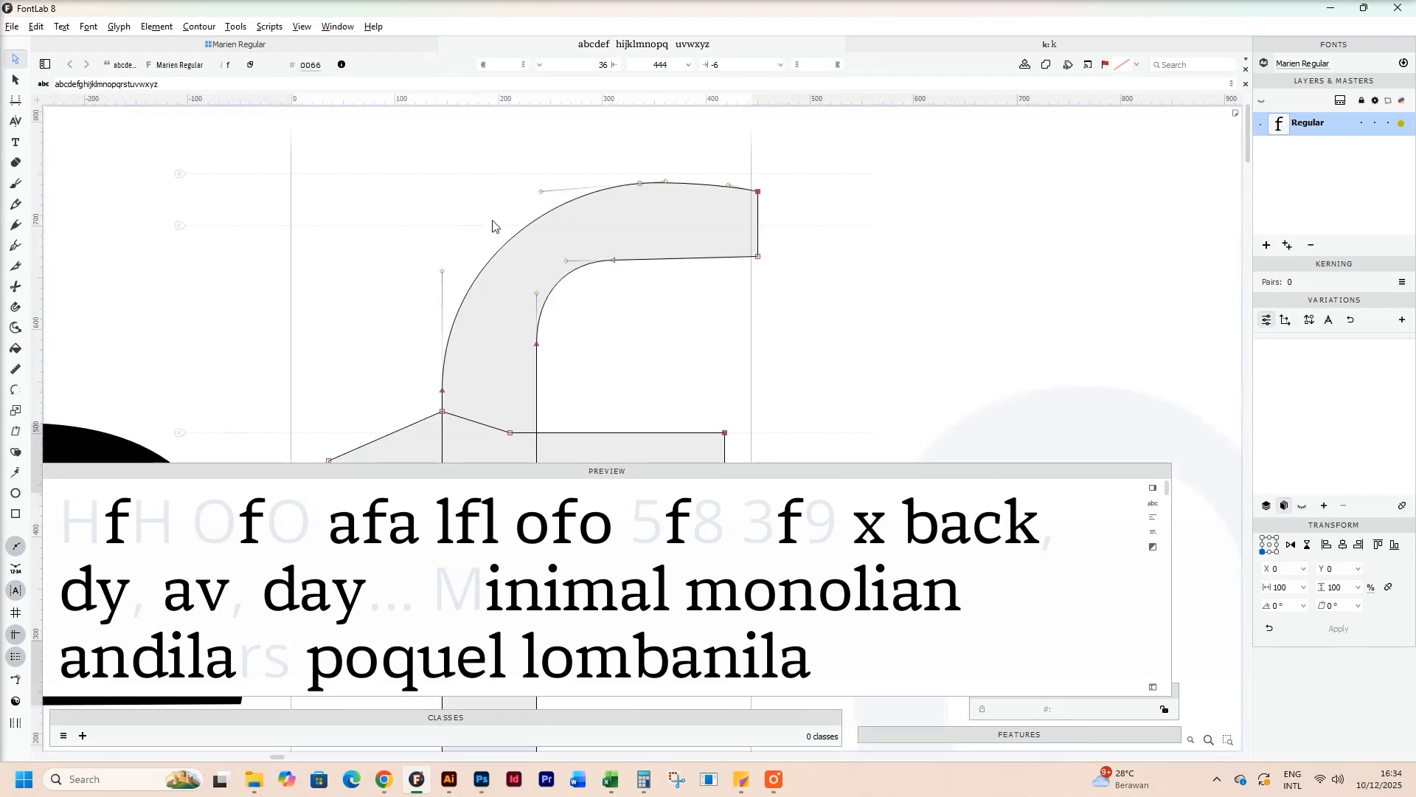
pyautogui.scroll(-3, 636, 280)
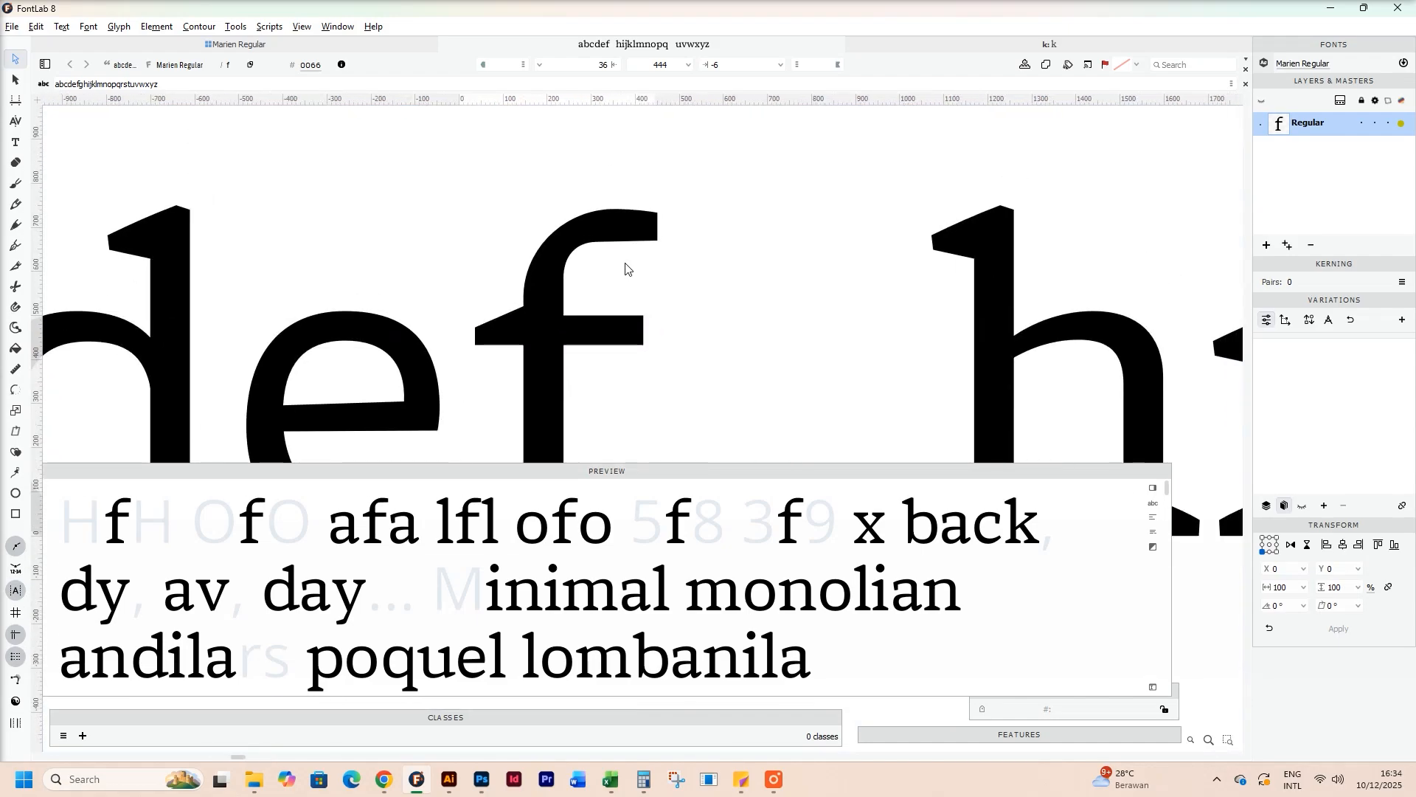
pyautogui.press('space')
pyautogui.moveTo(588, 293); pyautogui.dragTo(592, 268)
# Step: Try a dropped terminal on the f's hook by adding an underside node and pulling the end down 78 units to Y 591
pyautogui.scroll(3, 625, 245)
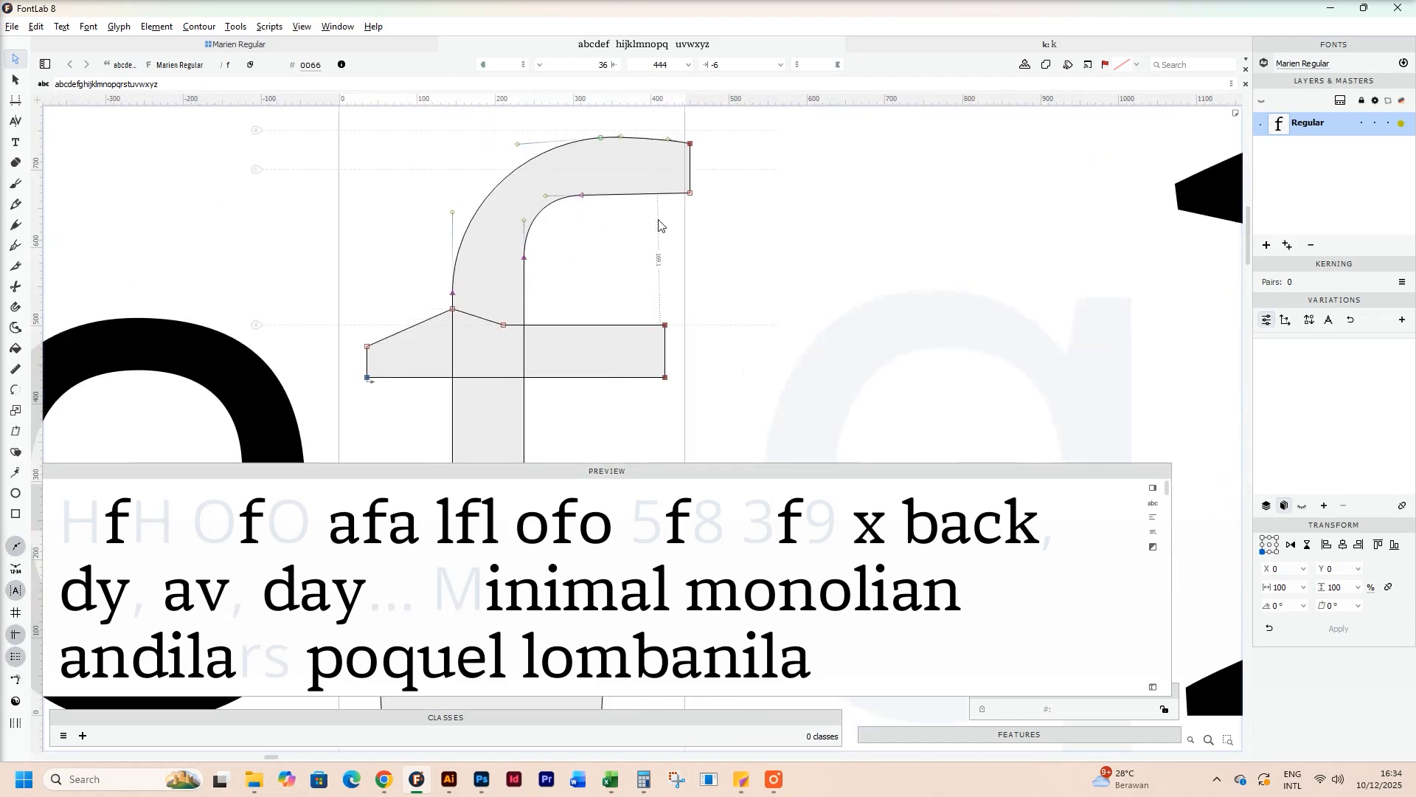
pyautogui.press('j')
pyautogui.moveTo(631, 164); pyautogui.dragTo(683, 268)
pyautogui.press('a')
pyautogui.scroll(1, 654, 224)
pyautogui.click(679, 182)
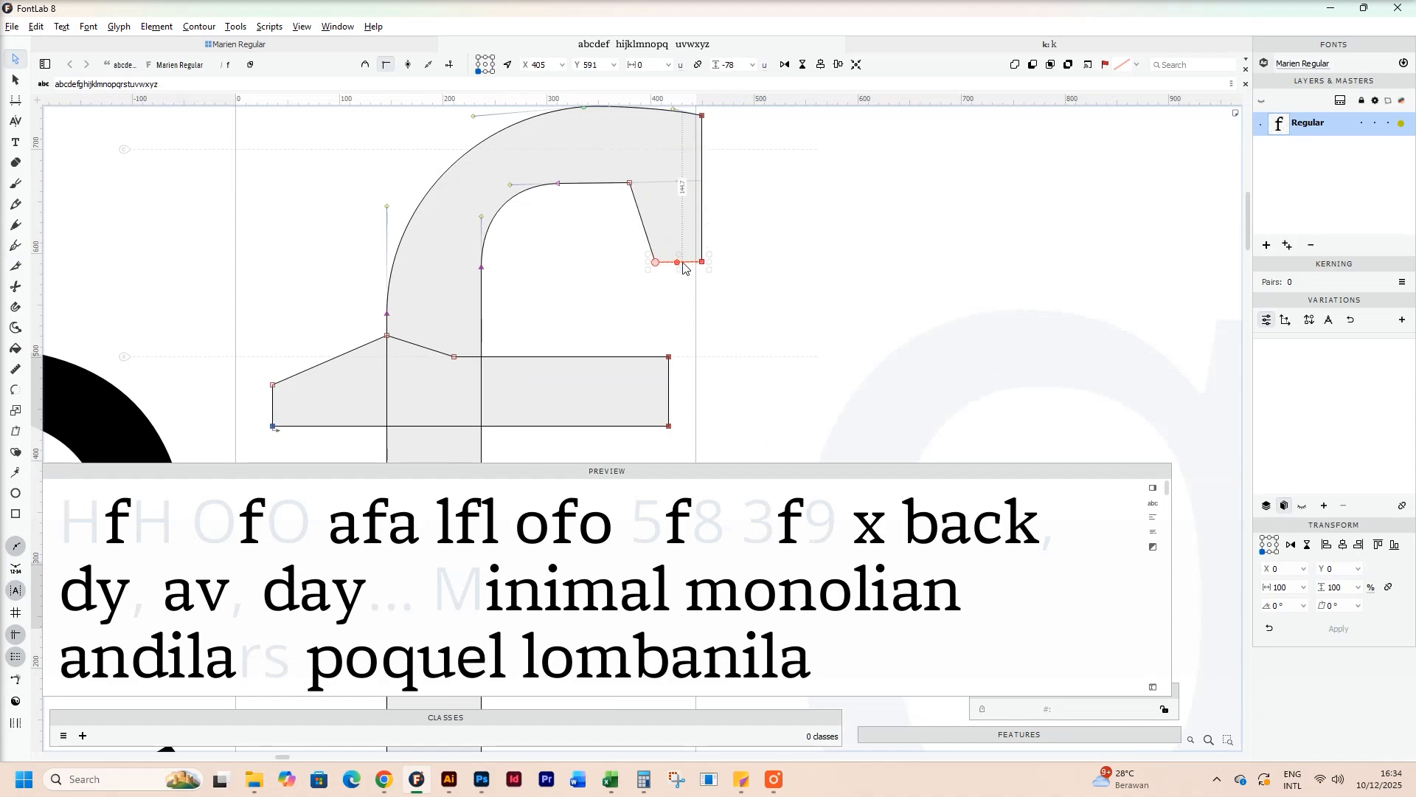
pyautogui.scroll(-1, 565, 240)
pyautogui.press('space')
pyautogui.moveTo(586, 242); pyautogui.dragTo(619, 264)
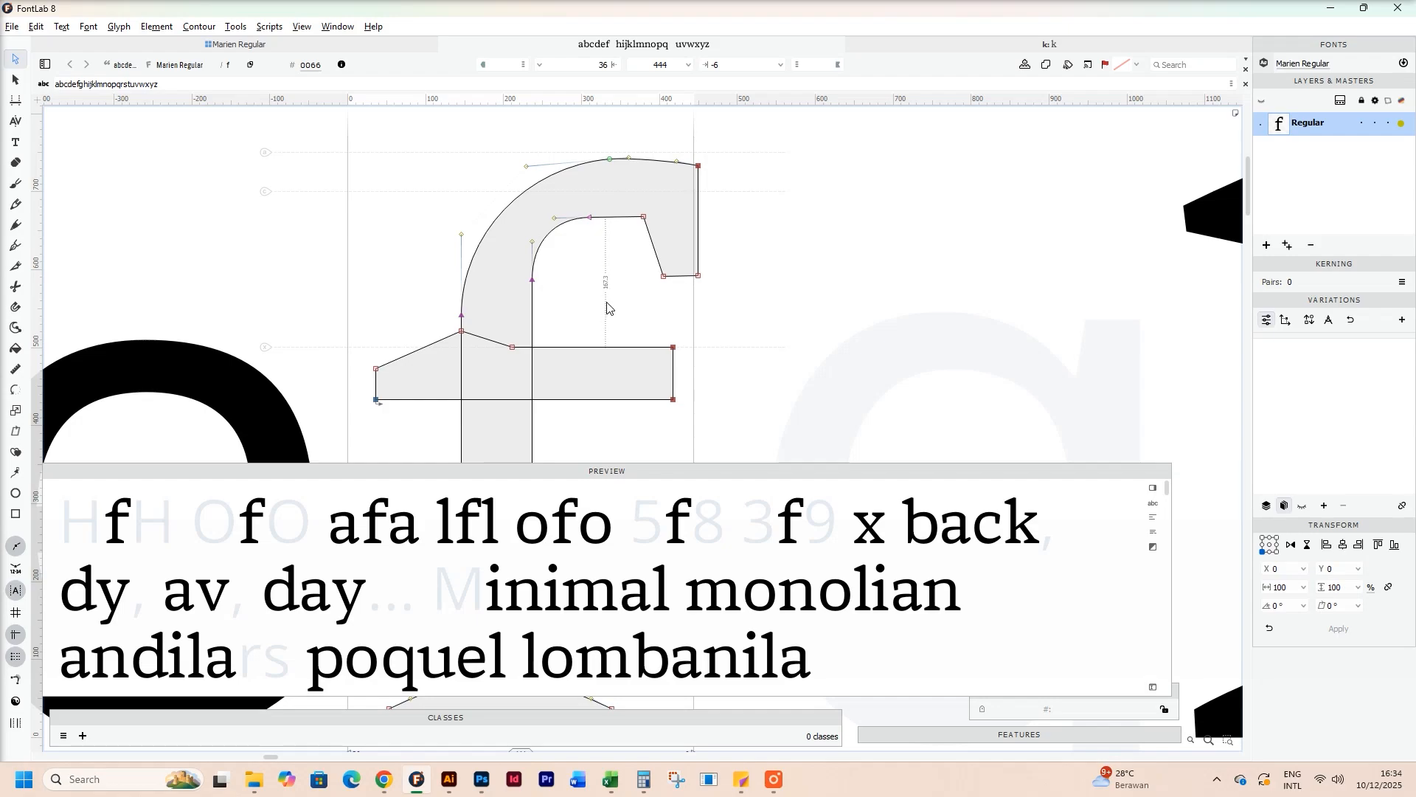
# Step: Compare the height of the h's ascender with the f's crest using a horizontal line at Y 742, and delete the line
pyautogui.scroll(-2, 613, 302)
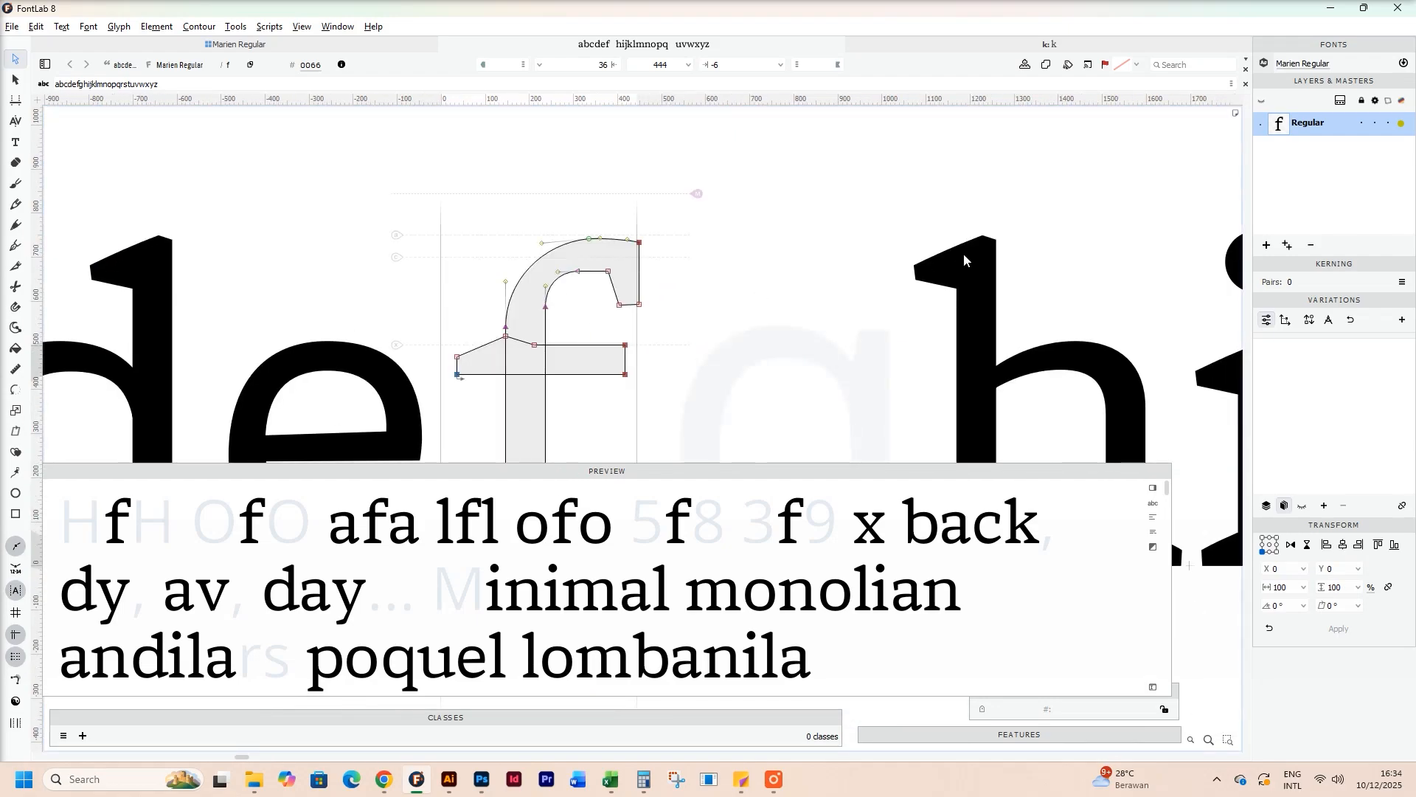
pyautogui.scroll(2, 964, 258)
pyautogui.press('g')
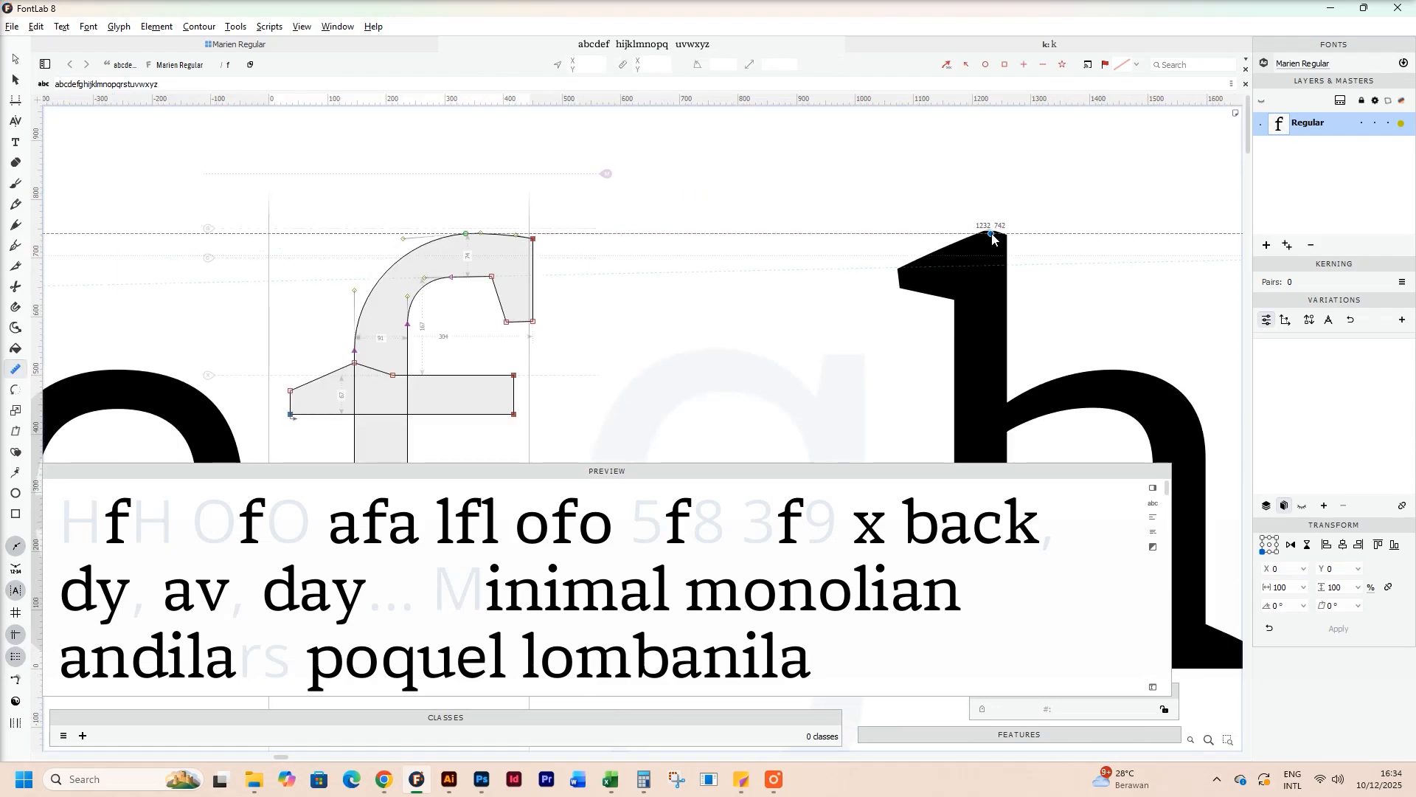
pyautogui.moveTo(993, 236); pyautogui.dragTo(343, 236)
pyautogui.press('a')
pyautogui.scroll(2, 652, 236)
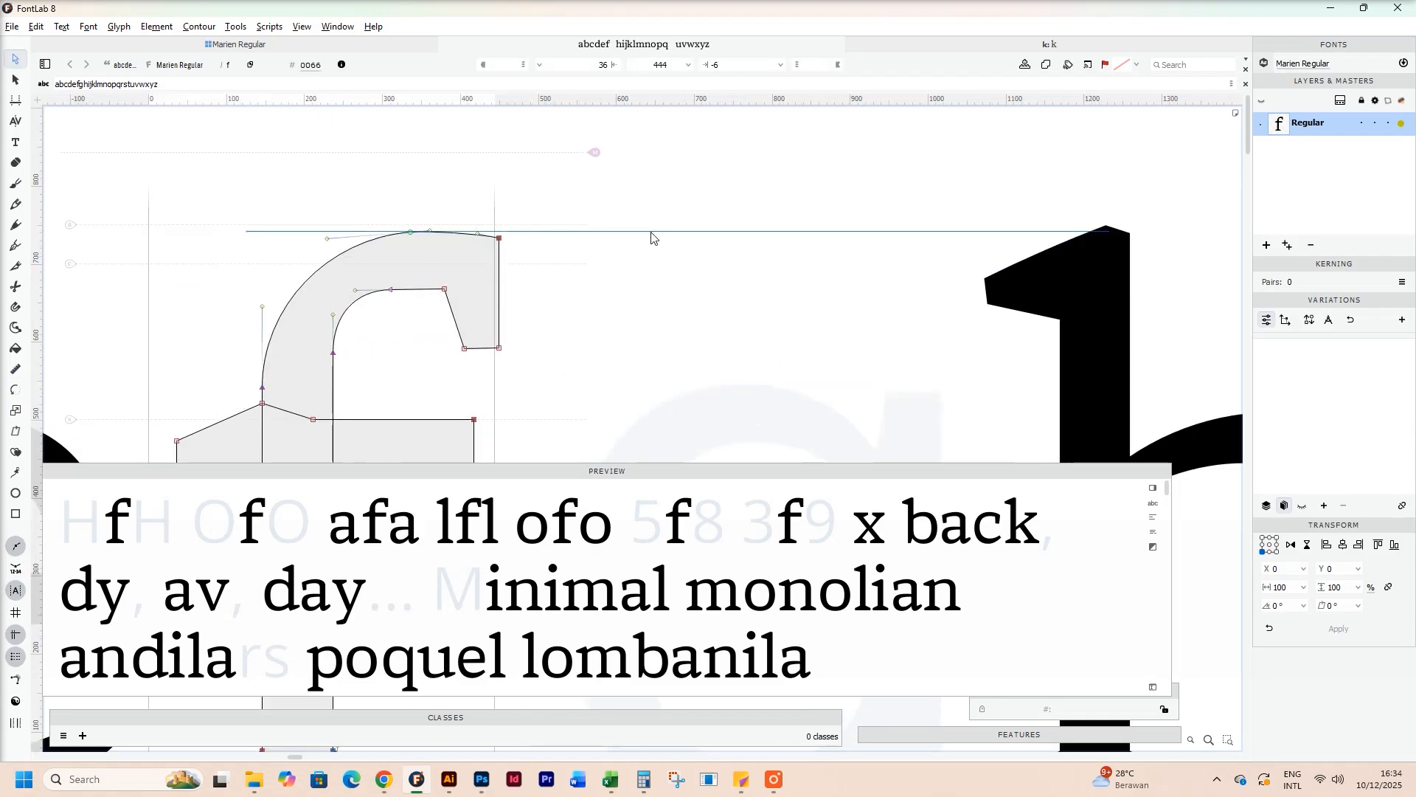
pyautogui.press('Delete')
# Step: Lower the start of the hook's outer curve on the stem to the crossbar's peak at X 146, Y 521
pyautogui.scroll(-4, 652, 236)
pyautogui.moveTo(624, 283); pyautogui.dragTo(690, 249)
pyautogui.doubleClick(626, 256)
pyautogui.scroll(2, 627, 251)
pyautogui.scroll(2, 599, 263)
pyautogui.moveTo(605, 254); pyautogui.dragTo(623, 268)
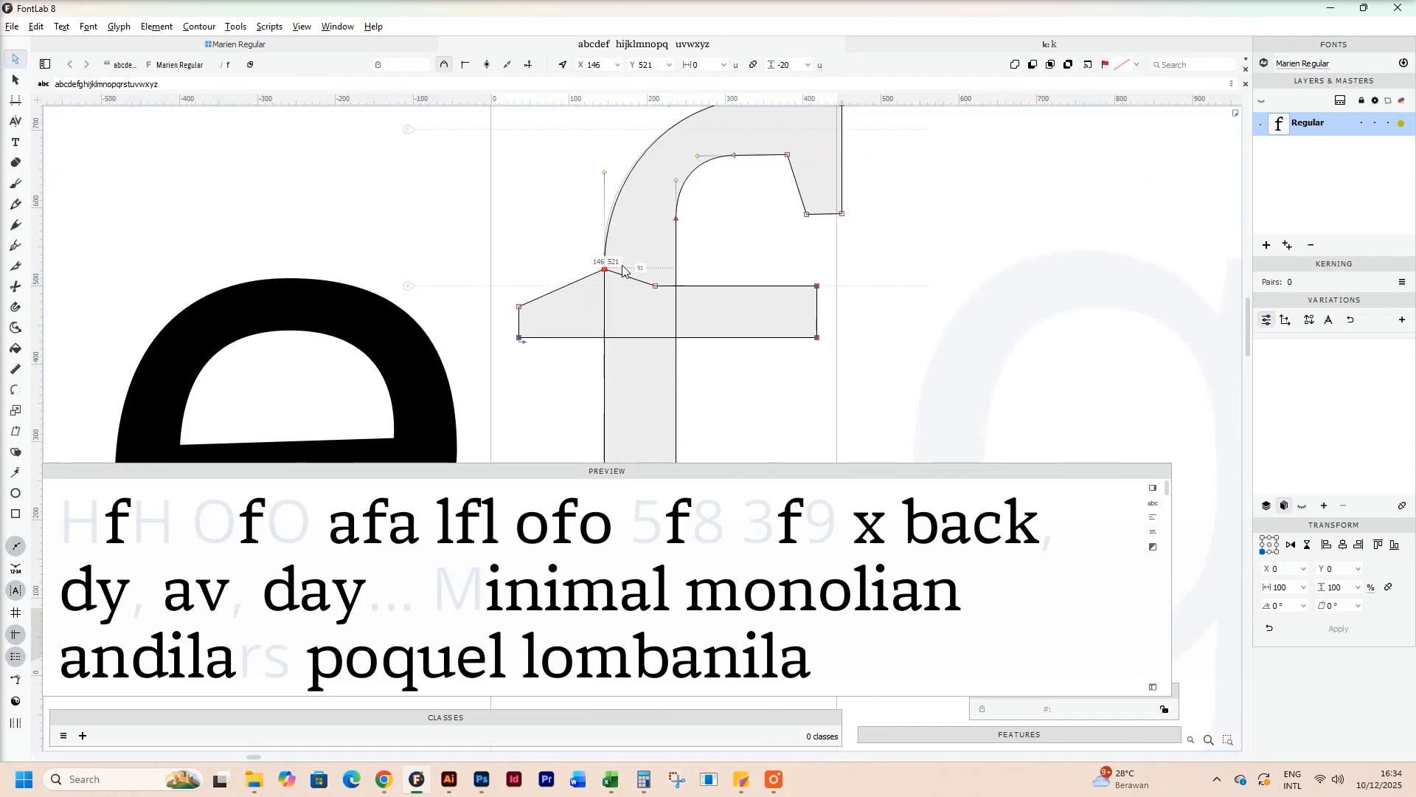
# Step: Remove the dropped terminal by raising the hook's end back to Y 664 and clearing the extra underside node
pyautogui.click(786, 253)
pyautogui.scroll(-2, 787, 253)
pyautogui.moveTo(786, 254); pyautogui.dragTo(745, 169)
pyautogui.scroll(-1, 733, 271)
pyautogui.scroll(3, 691, 253)
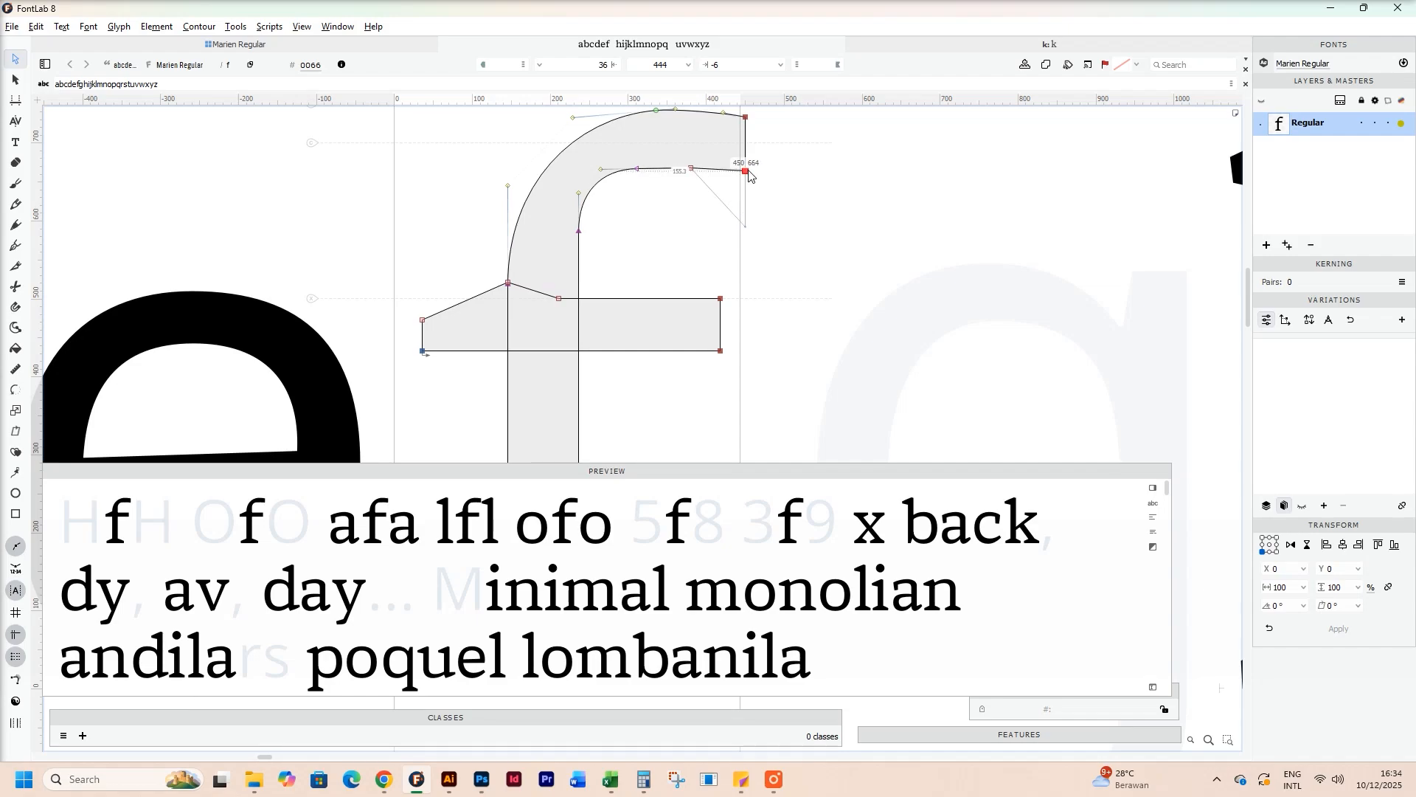
pyautogui.click(675, 182)
# Step: Raise the upper part of the f's hook, from crest to end, by 13 units
pyautogui.scroll(-2, 678, 250)
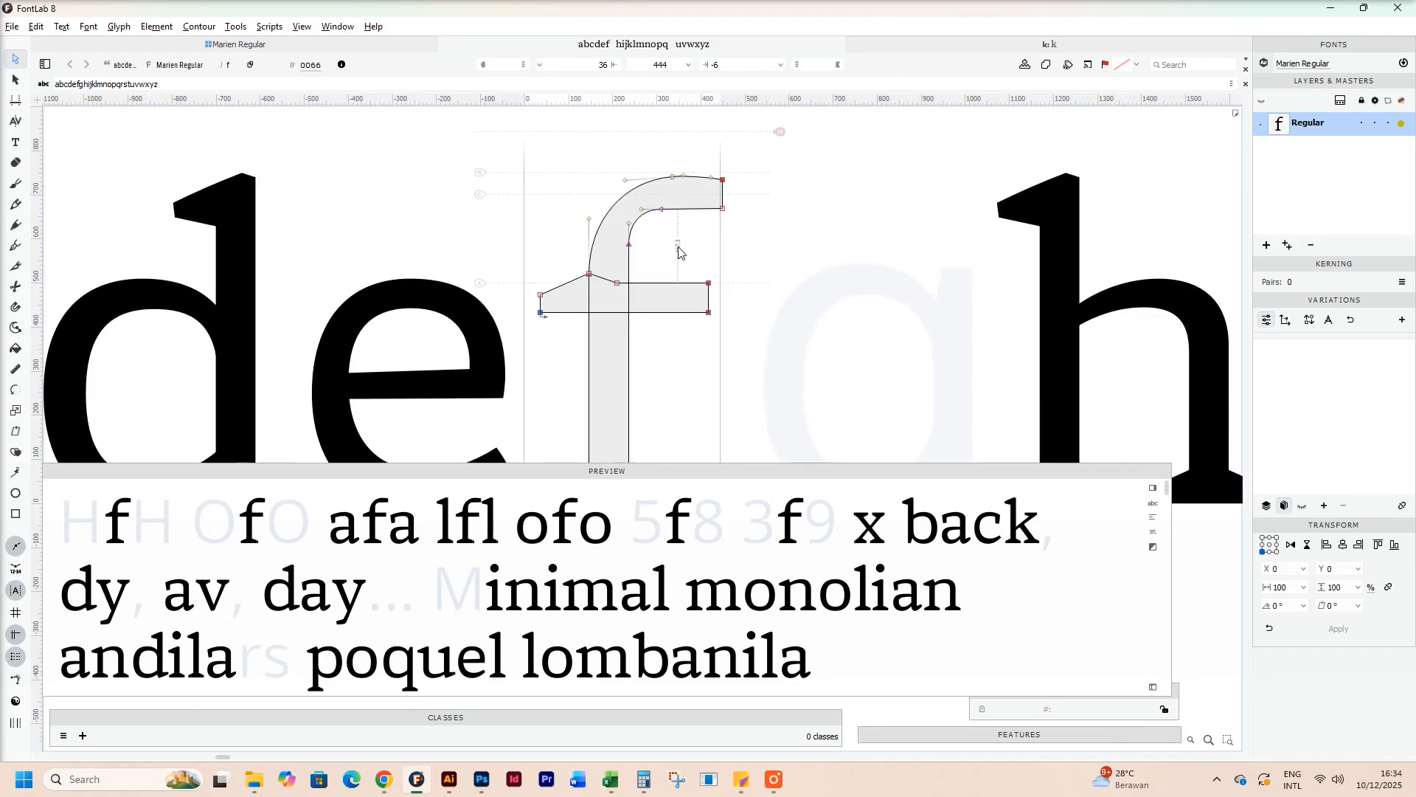
pyautogui.moveTo(569, 152); pyautogui.dragTo(738, 237)
pyautogui.press('Up')
pyautogui.press('Up')
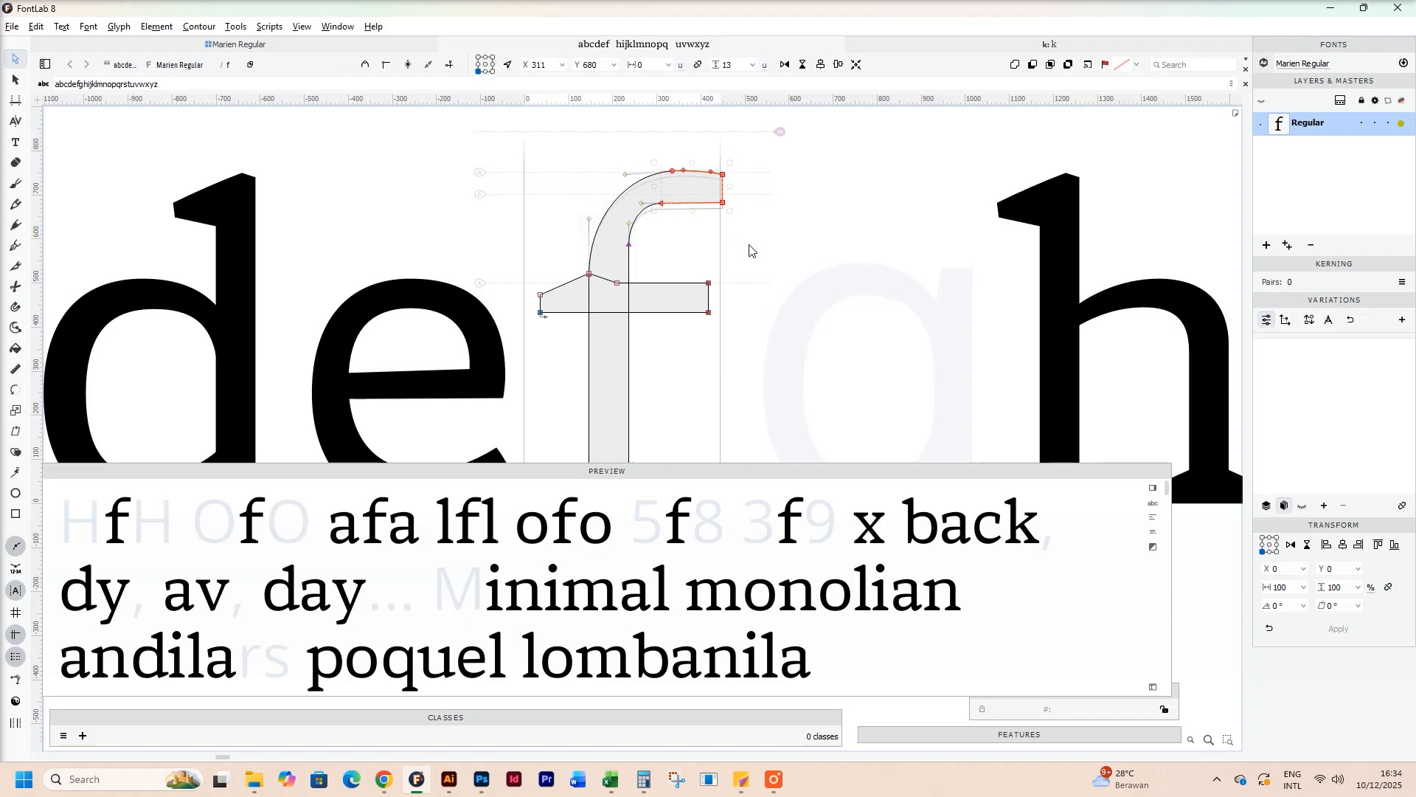
# Step: Lengthen the hook's inner curve by lowering its stem node to about Y 521 and moving its underside node to X 348, Y 680
pyautogui.scroll(1, 672, 220)
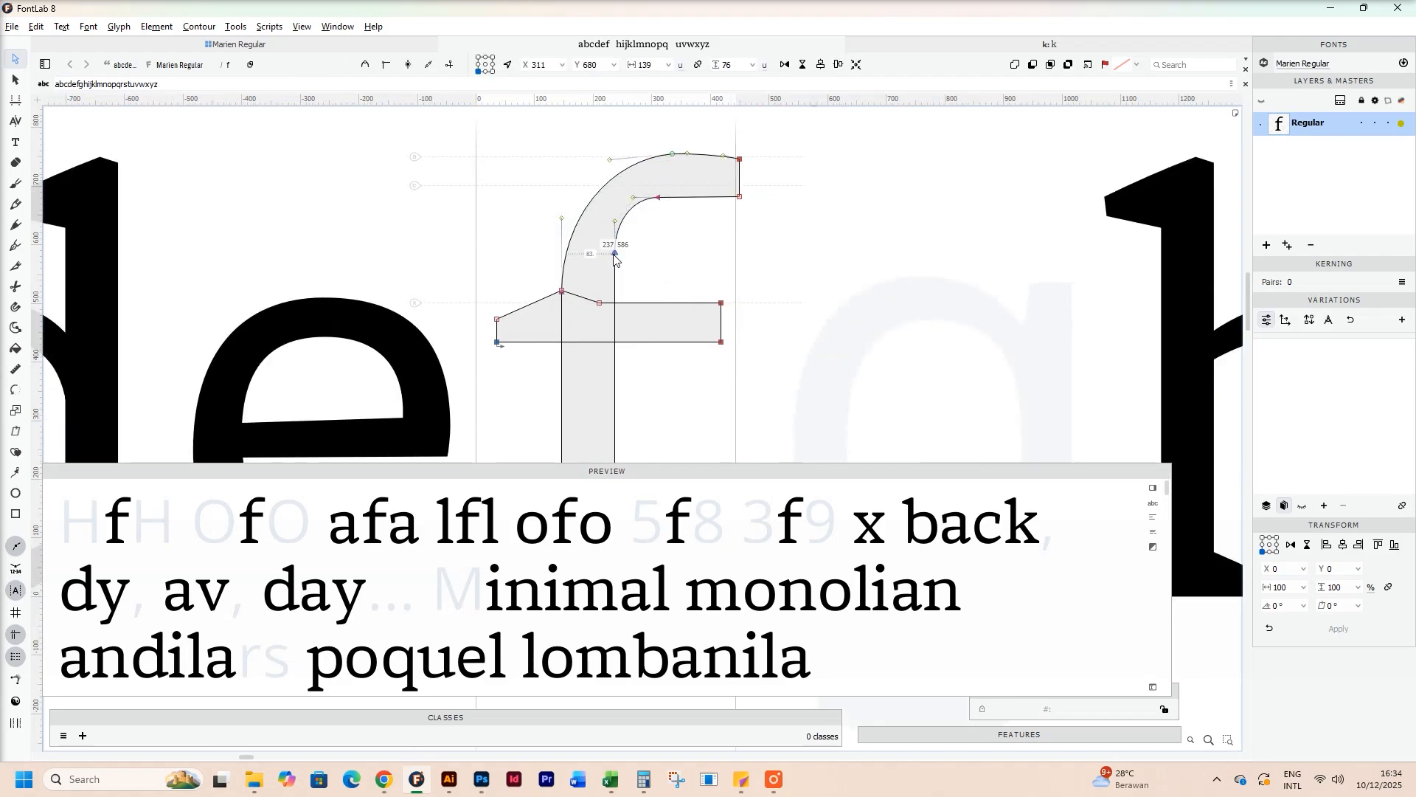
pyautogui.moveTo(614, 254); pyautogui.dragTo(615, 292)
pyautogui.moveTo(658, 197); pyautogui.dragTo(680, 197)
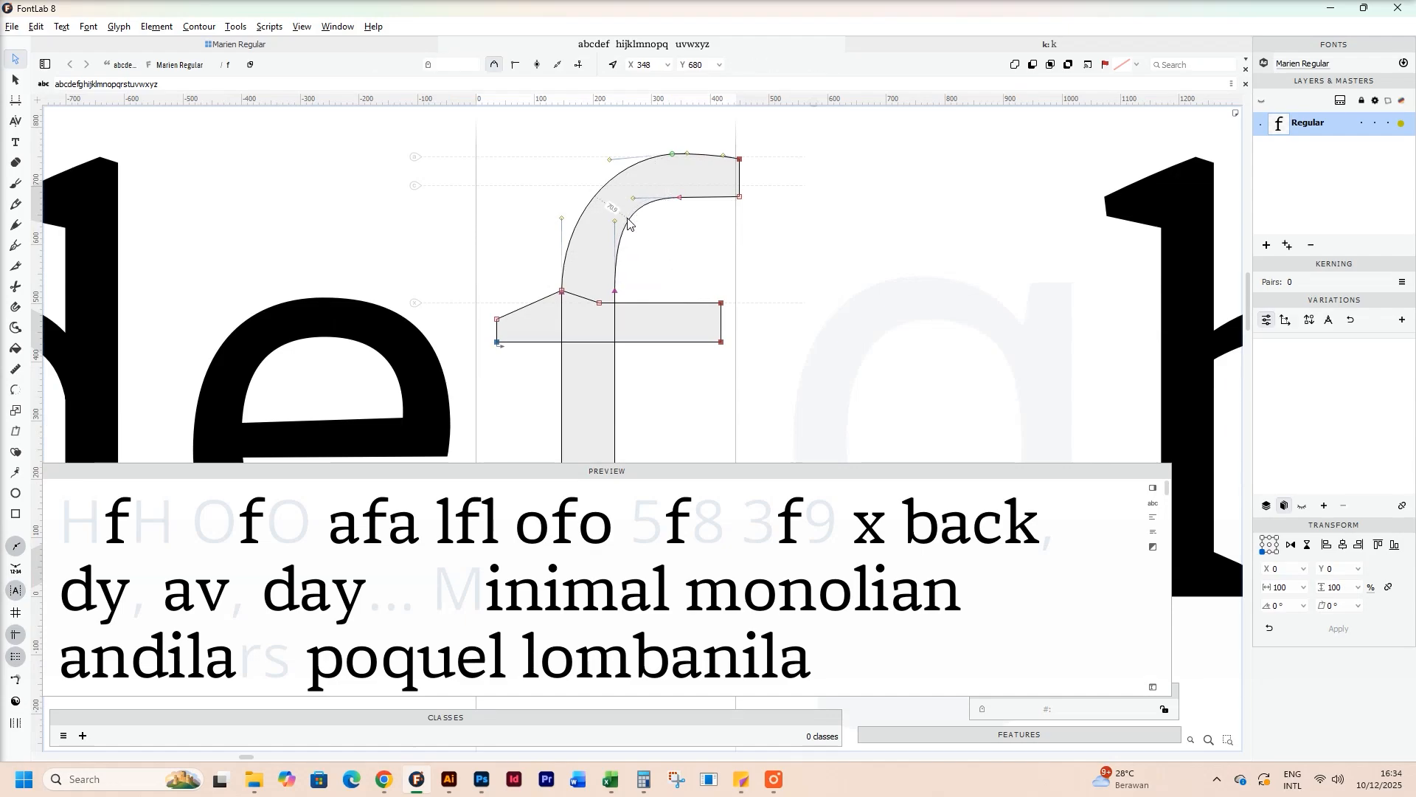
# Step: Lower the underside corner of the f's hook end by 10 units, keeping the underside node at X 348, Y 680
pyautogui.click(699, 198)
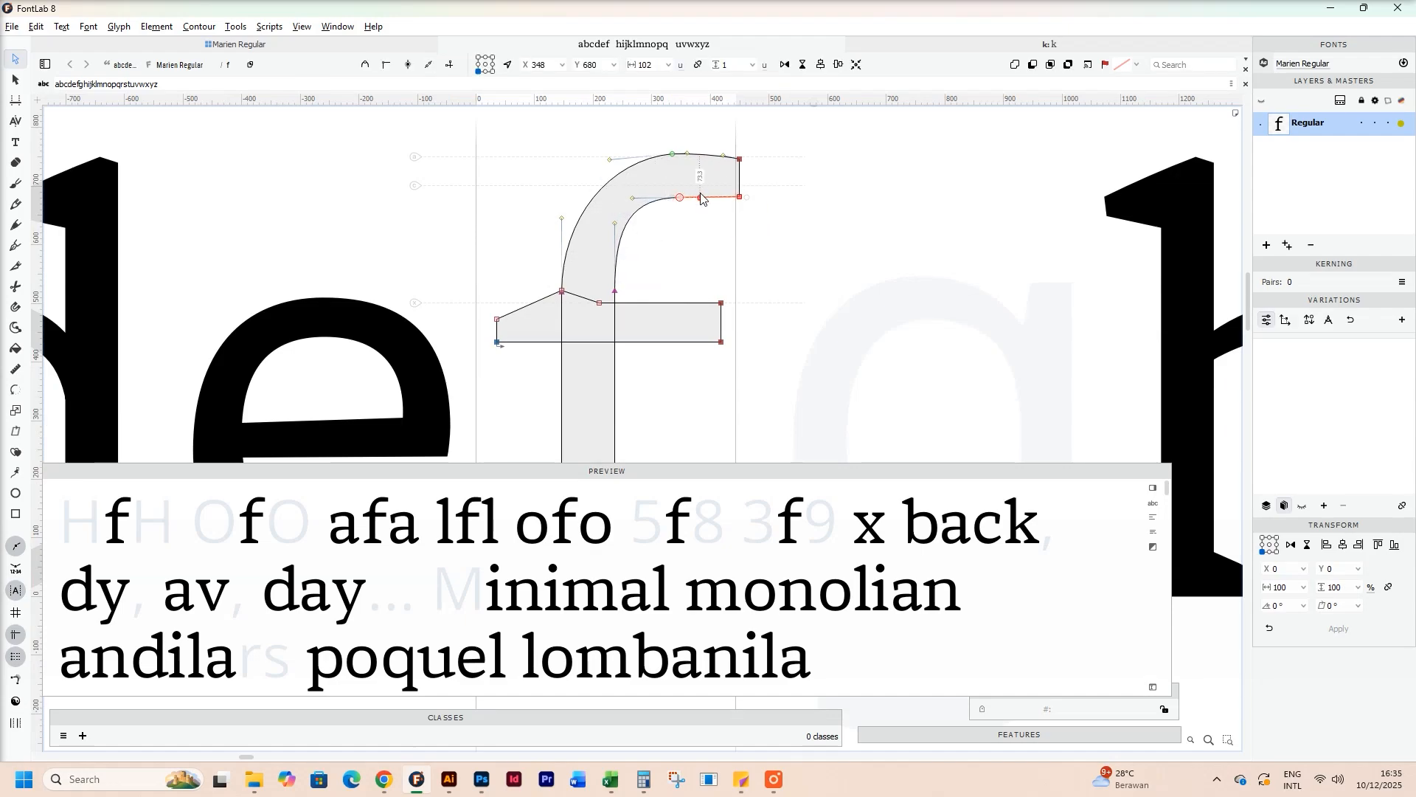
pyautogui.hotkey('shift', 'Down')
pyautogui.scroll(1, 703, 207)
pyautogui.click(670, 199)
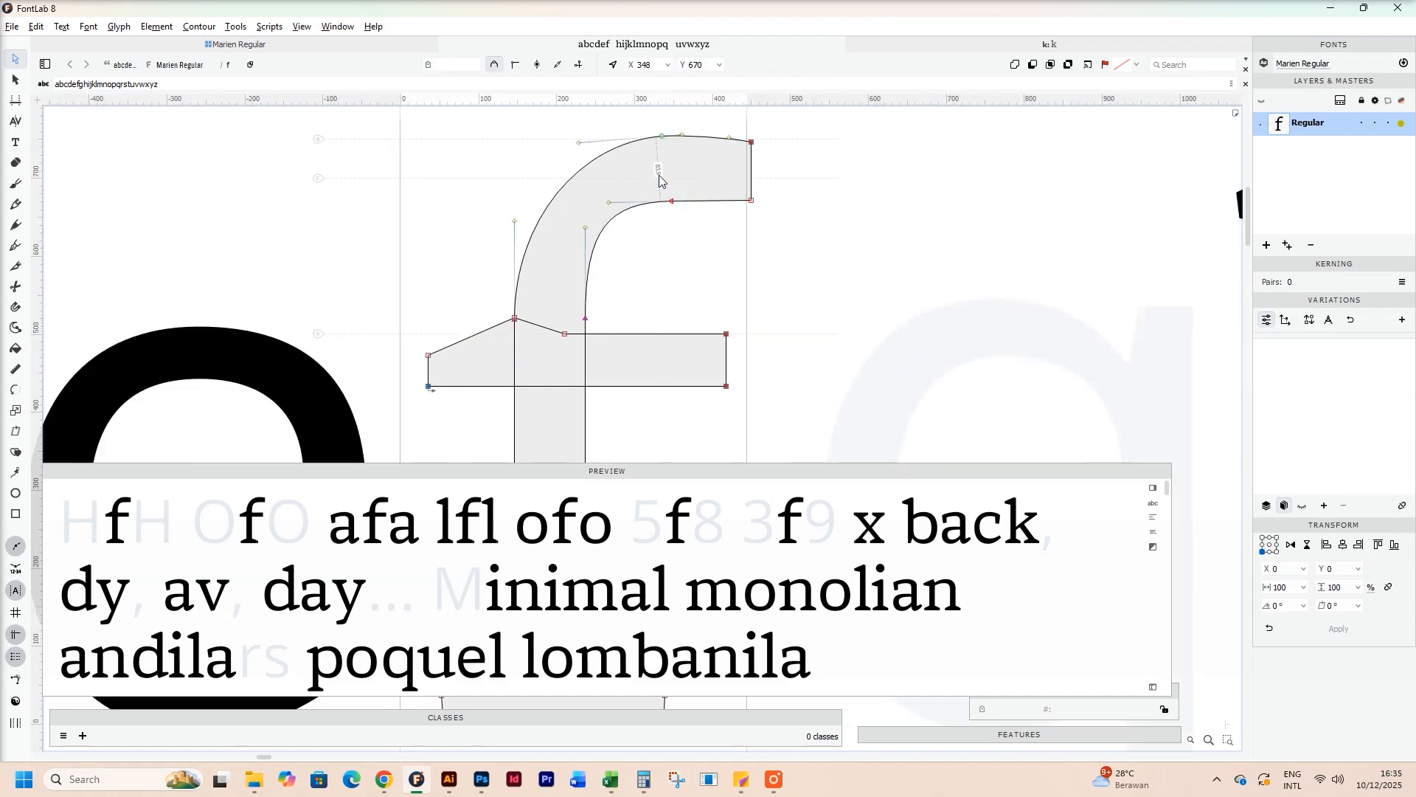
pyautogui.hotkey('shift', 'Up')
pyautogui.scroll(1, 696, 208)
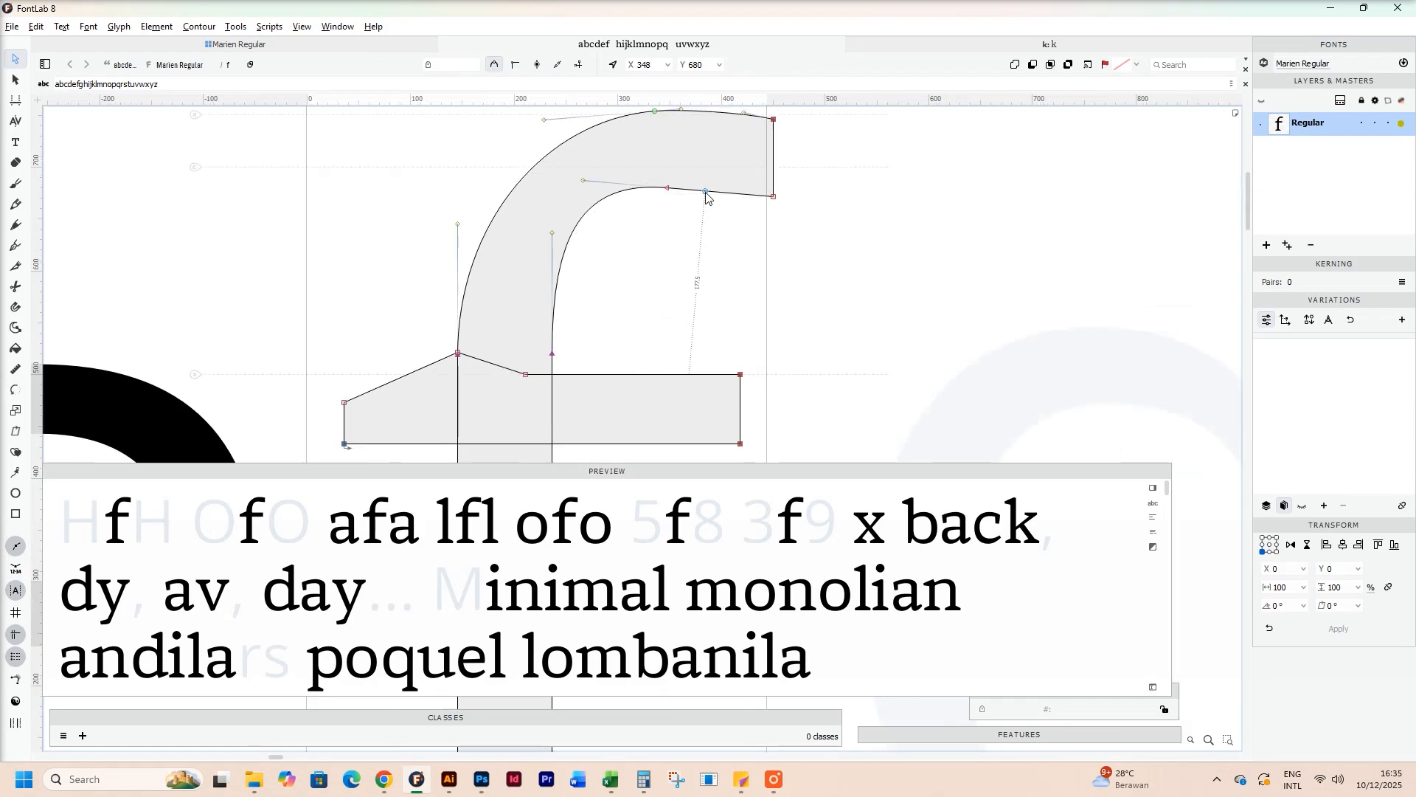
# Step: Slant the f's hook end by moving its lower corner inward to about X 438, Y 671, and check the filled shape
pyautogui.scroll(-3, 670, 255)
pyautogui.press('space')
pyautogui.moveTo(416, 361); pyautogui.dragTo(856, 264)
pyautogui.moveTo(1156, 214); pyautogui.dragTo(722, 323)
pyautogui.scroll(2, 724, 262)
pyautogui.moveTo(708, 256)
pyautogui.mouseDown()
pyautogui.moveTo(765, 213)
pyautogui.moveTo(715, 235)
pyautogui.mouseUp()
pyautogui.scroll(1, 764, 211)
pyautogui.click(666, 276)
pyautogui.scroll(-4, 661, 280)
pyautogui.press('space')
pyautogui.moveTo(642, 316); pyautogui.dragTo(689, 259)
# Step: Level the underside node's handle on the f's inner hook curve at X 264, Y 680, and check the filled letter
pyautogui.scroll(4, 661, 214)
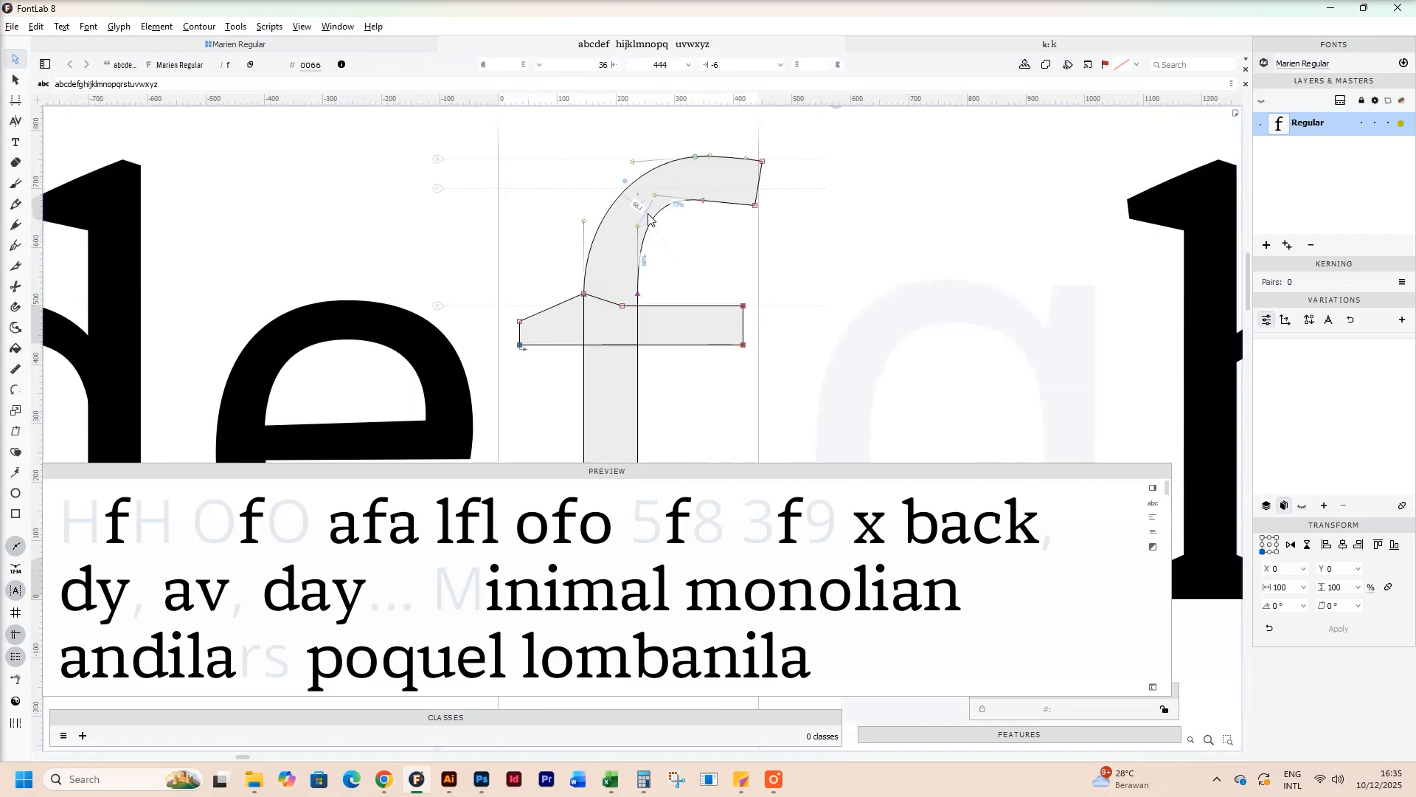
pyautogui.scroll(1, 757, 208)
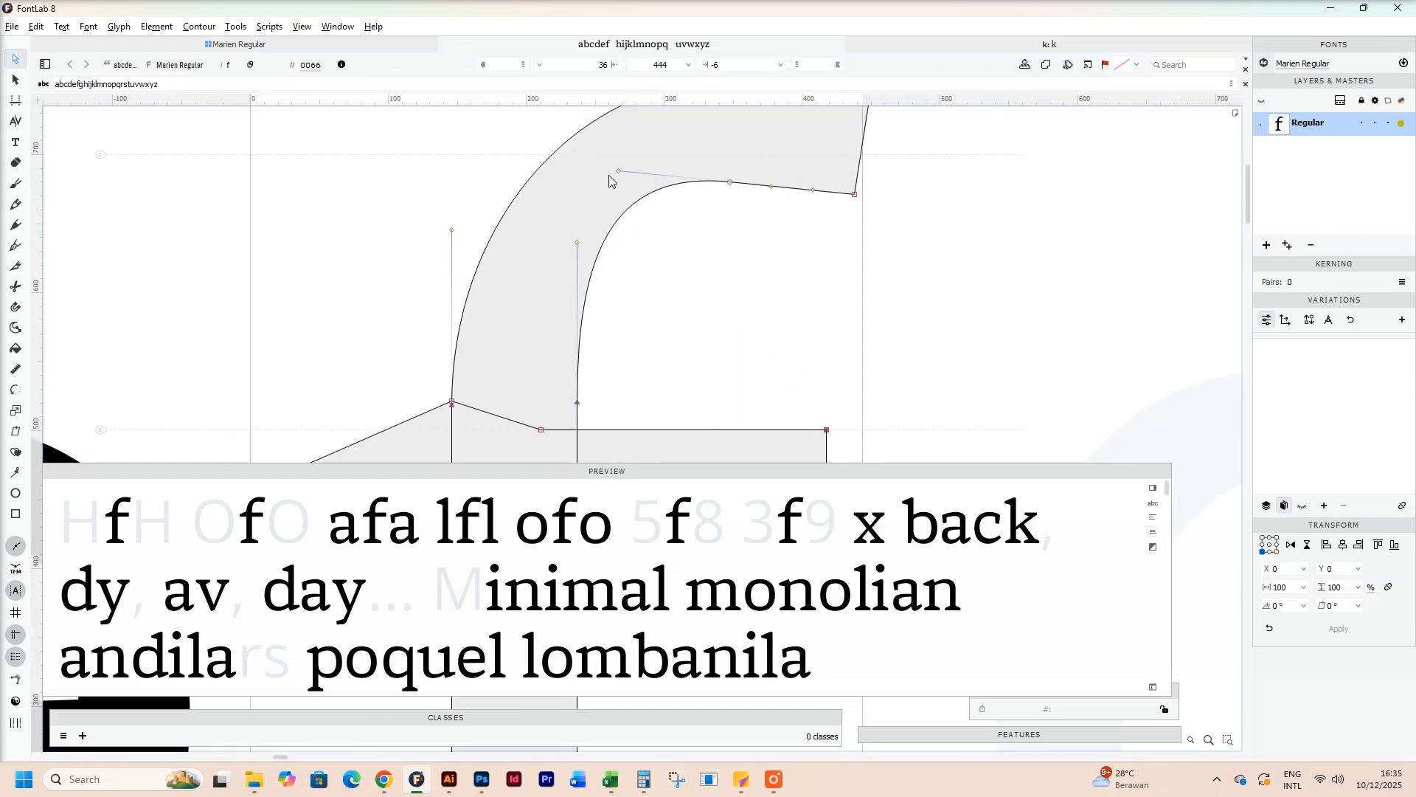
pyautogui.moveTo(621, 172); pyautogui.dragTo(615, 181)
pyautogui.scroll(-2, 759, 221)
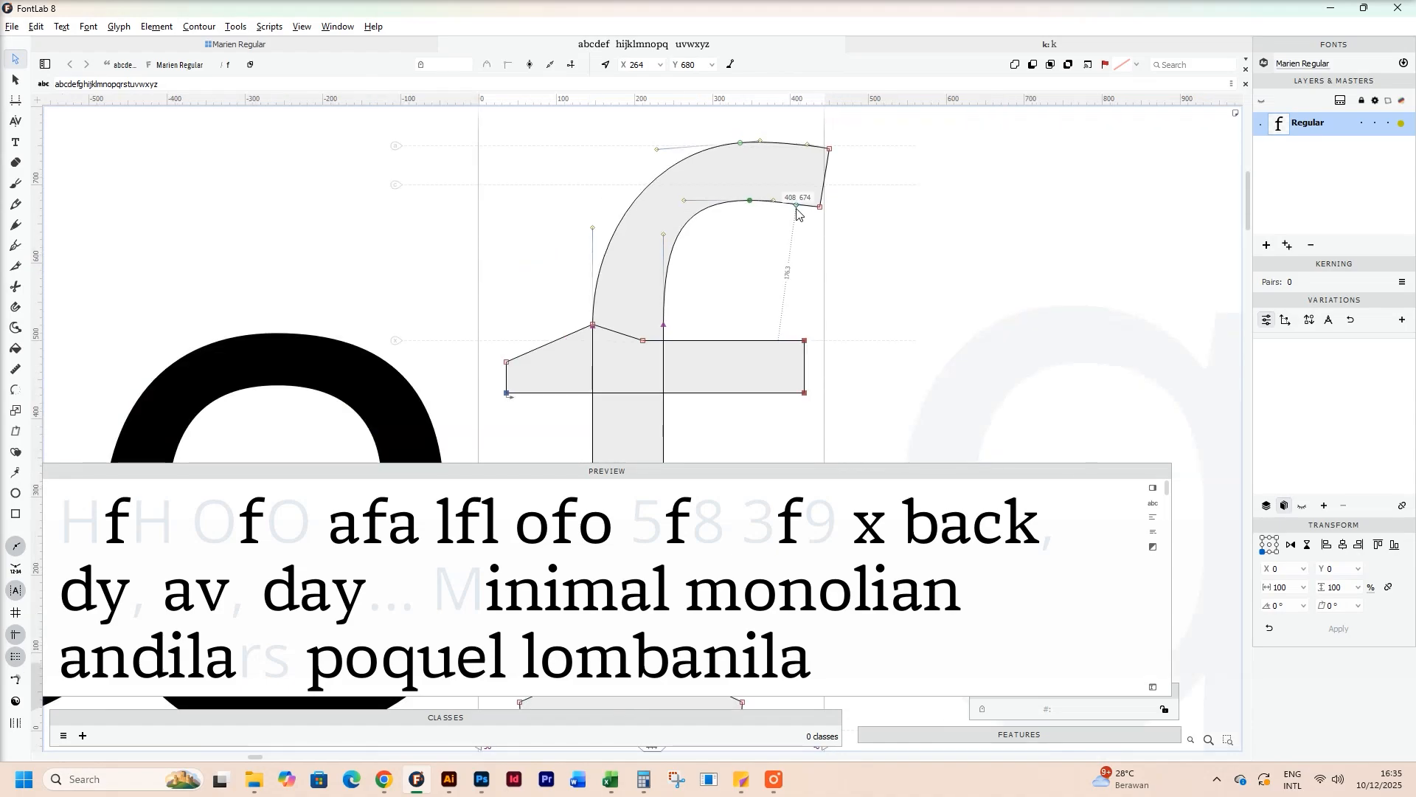
pyautogui.click(797, 207)
pyautogui.click(738, 291)
pyautogui.scroll(-1, 738, 294)
pyautogui.press('space')
pyautogui.moveTo(735, 286); pyautogui.dragTo(689, 281)
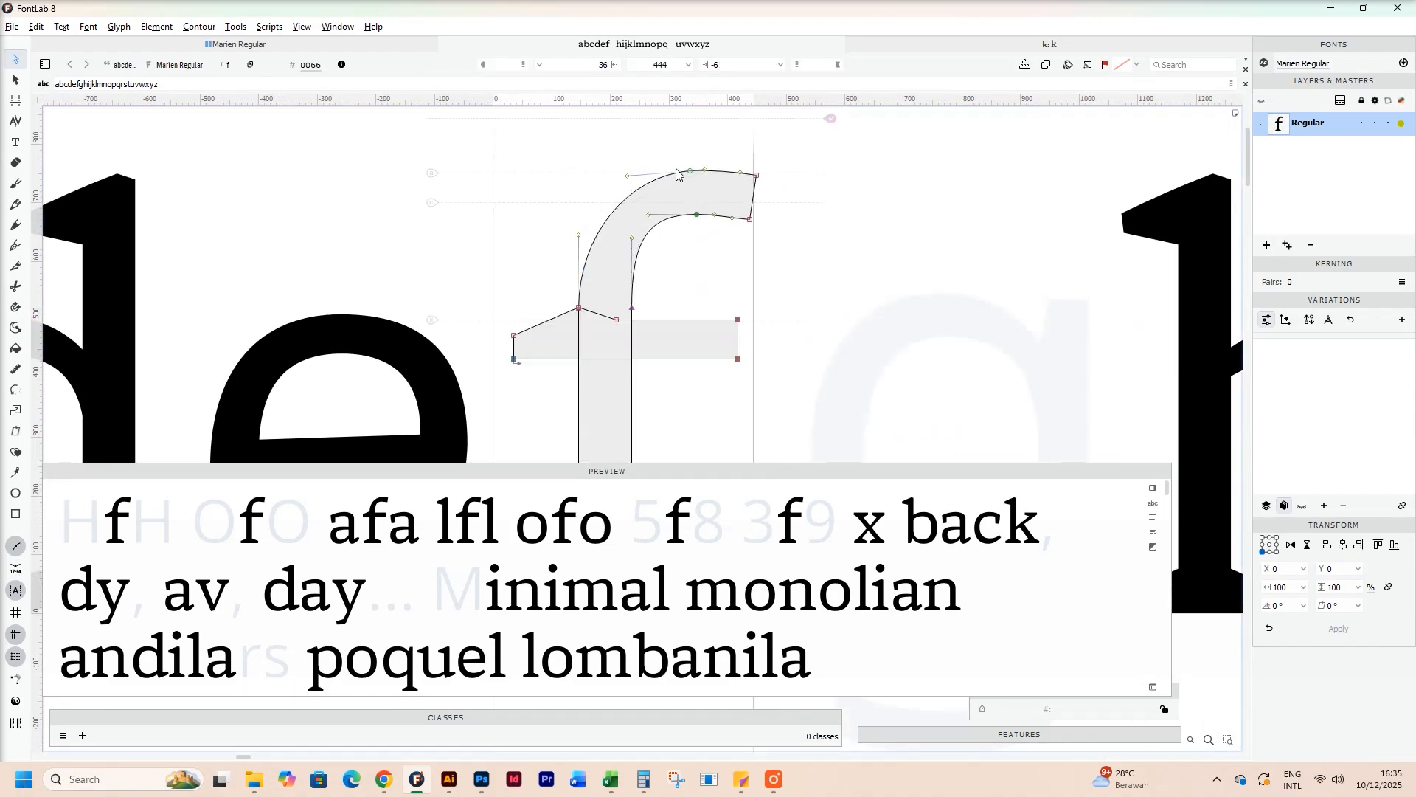
# Step: Shift the hook's crest node back to about X 320 and its underside node to X 333, Y 680
pyautogui.moveTo(691, 172); pyautogui.dragTo(681, 172)
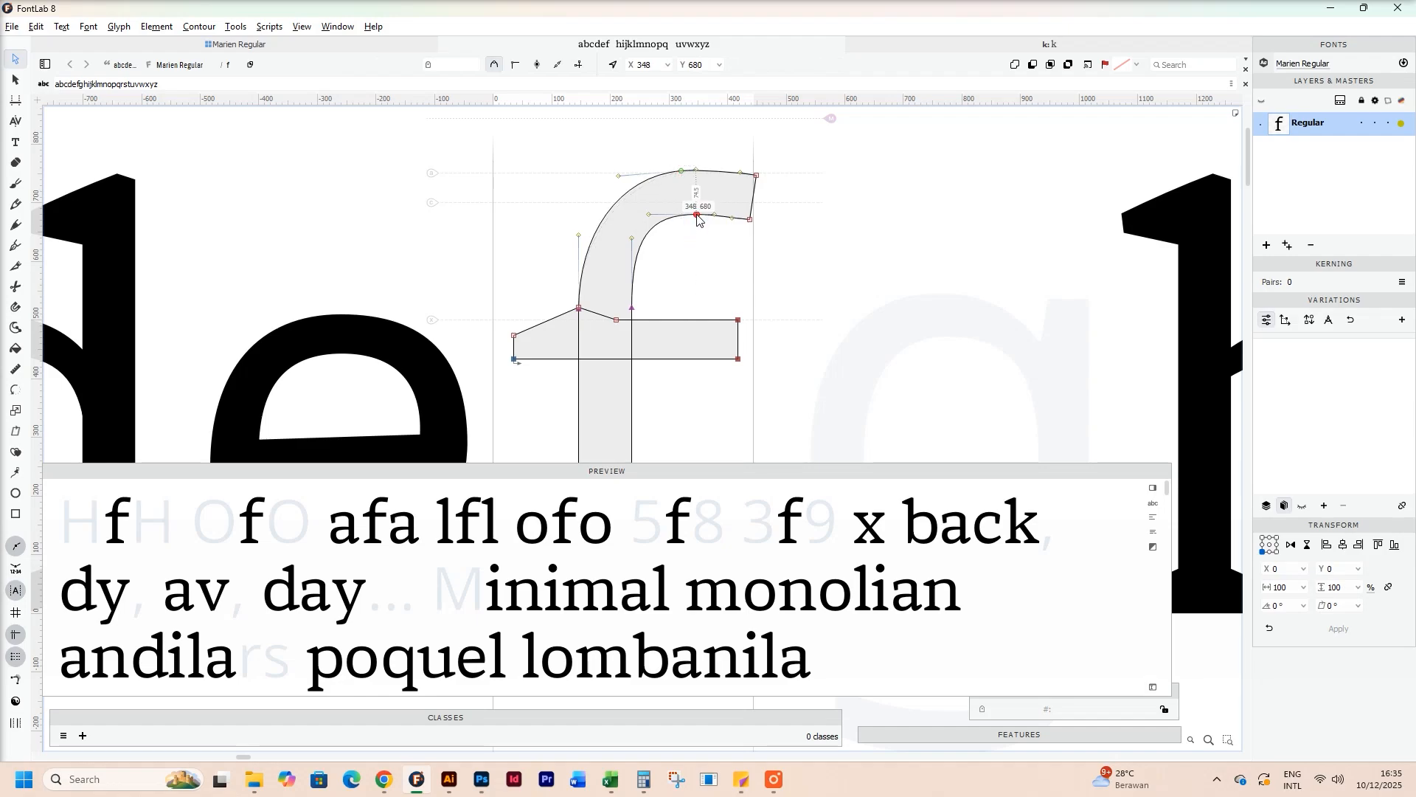
pyautogui.moveTo(698, 219); pyautogui.dragTo(688, 219)
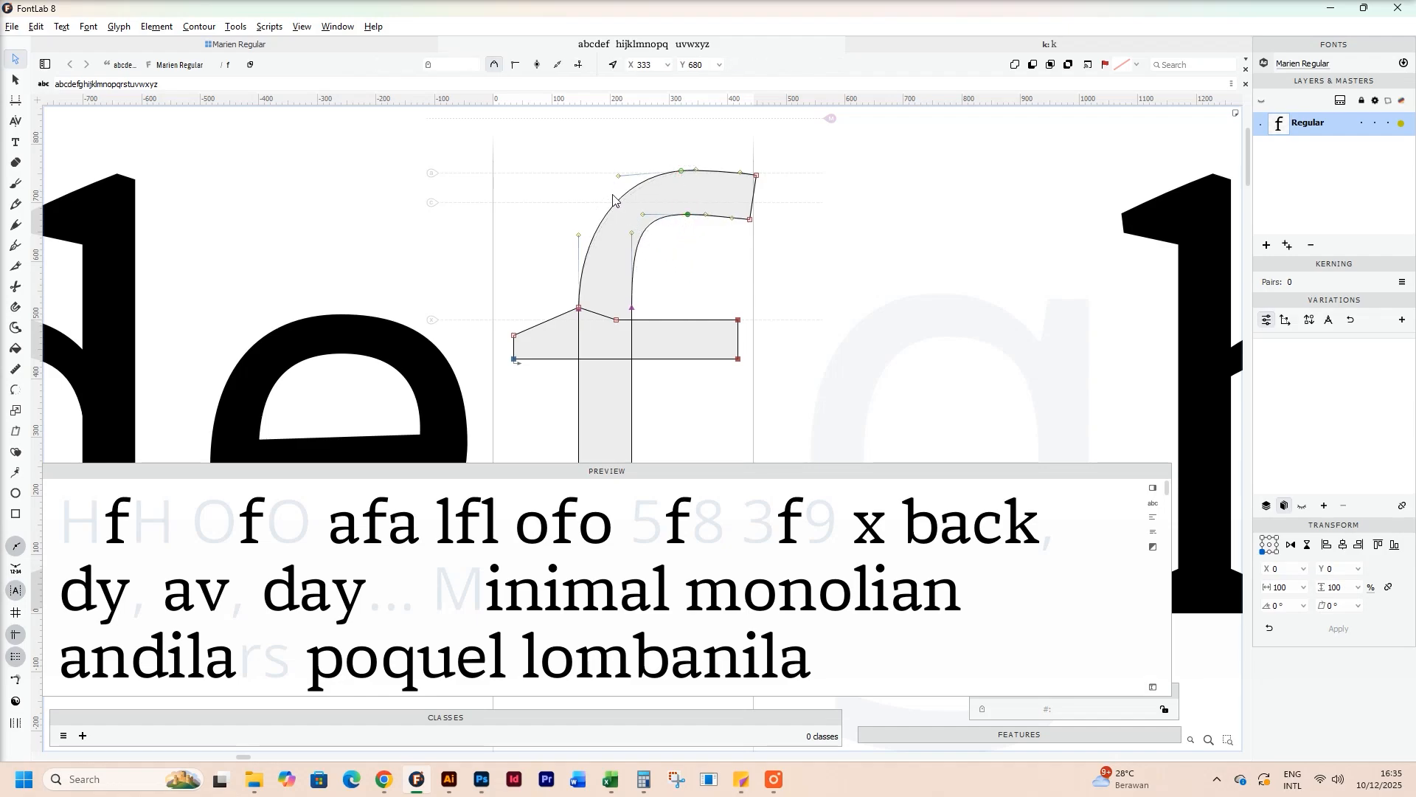
pyautogui.scroll(-1, 628, 197)
pyautogui.press('space')
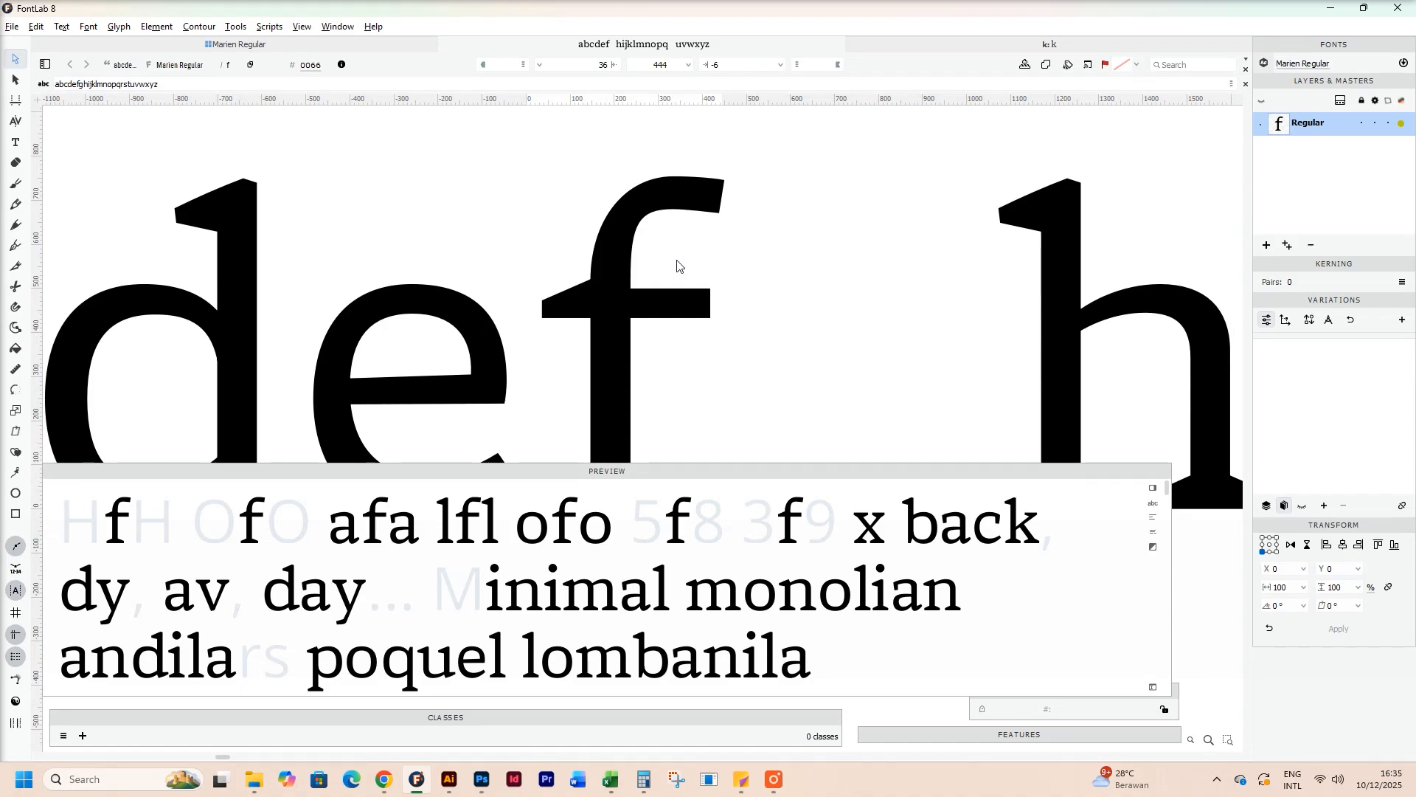
# Step: Move the hook end's lower corner to X 444, Y 665 and curve the underside with its handle at X 414, Y 672
pyautogui.scroll(2, 708, 231)
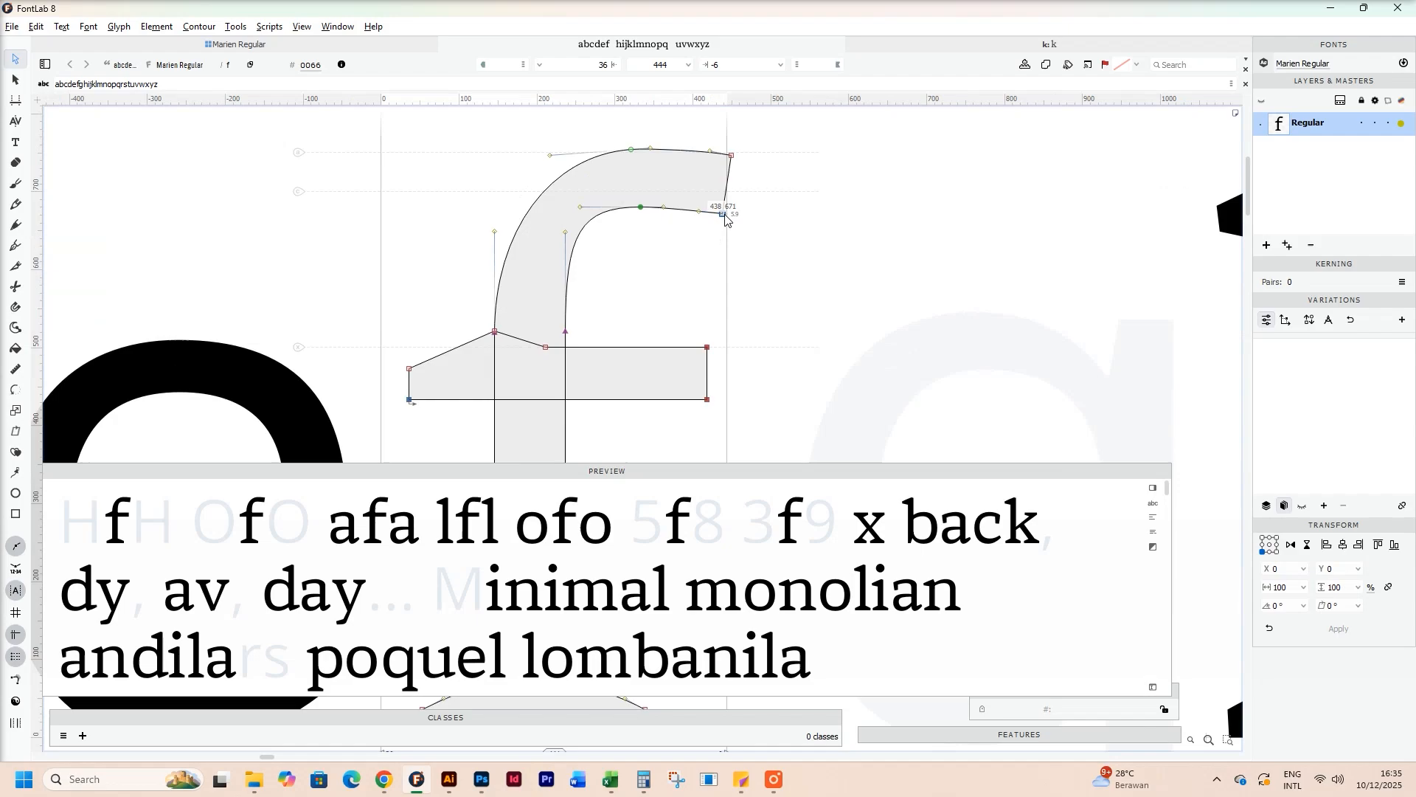
pyautogui.moveTo(722, 219); pyautogui.dragTo(722, 225)
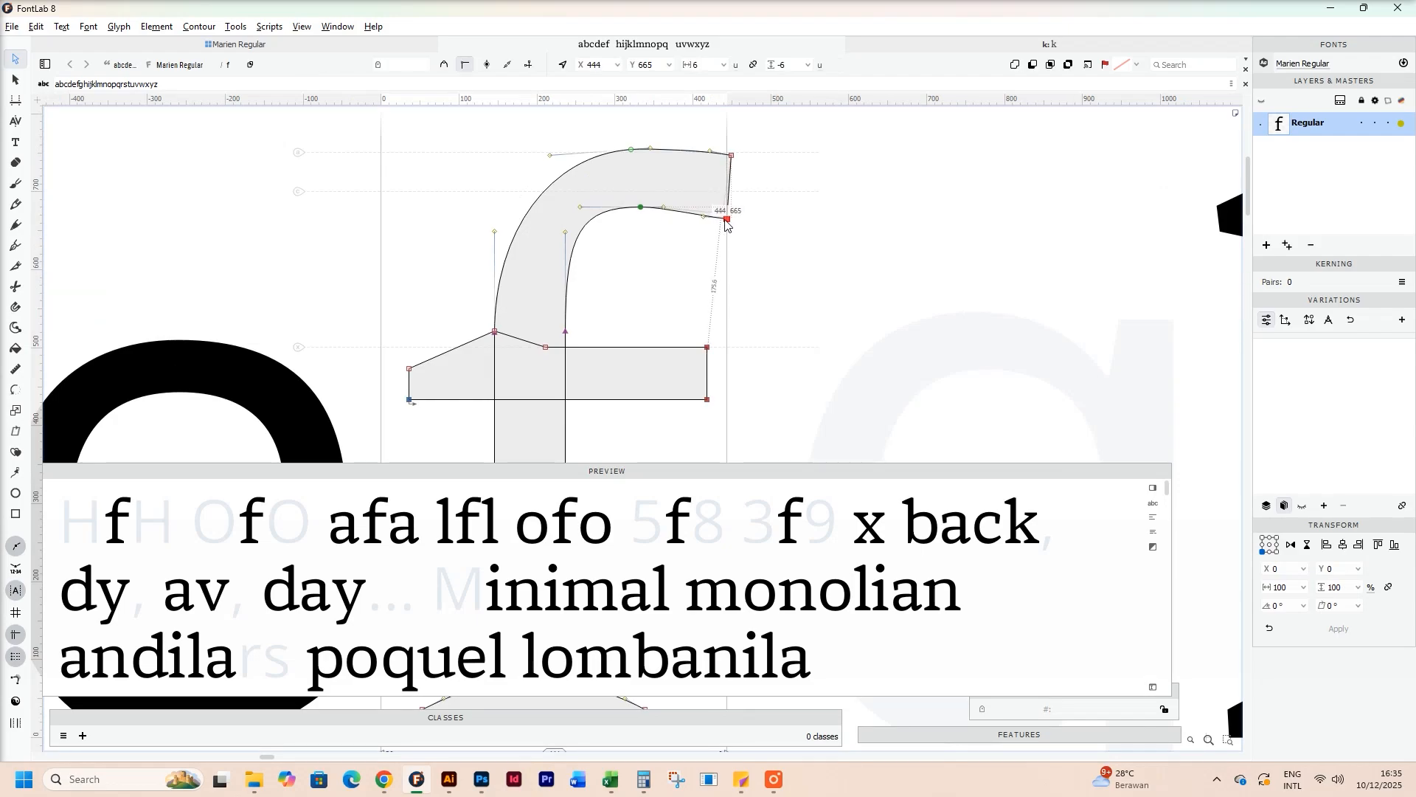
pyautogui.scroll(2, 697, 214)
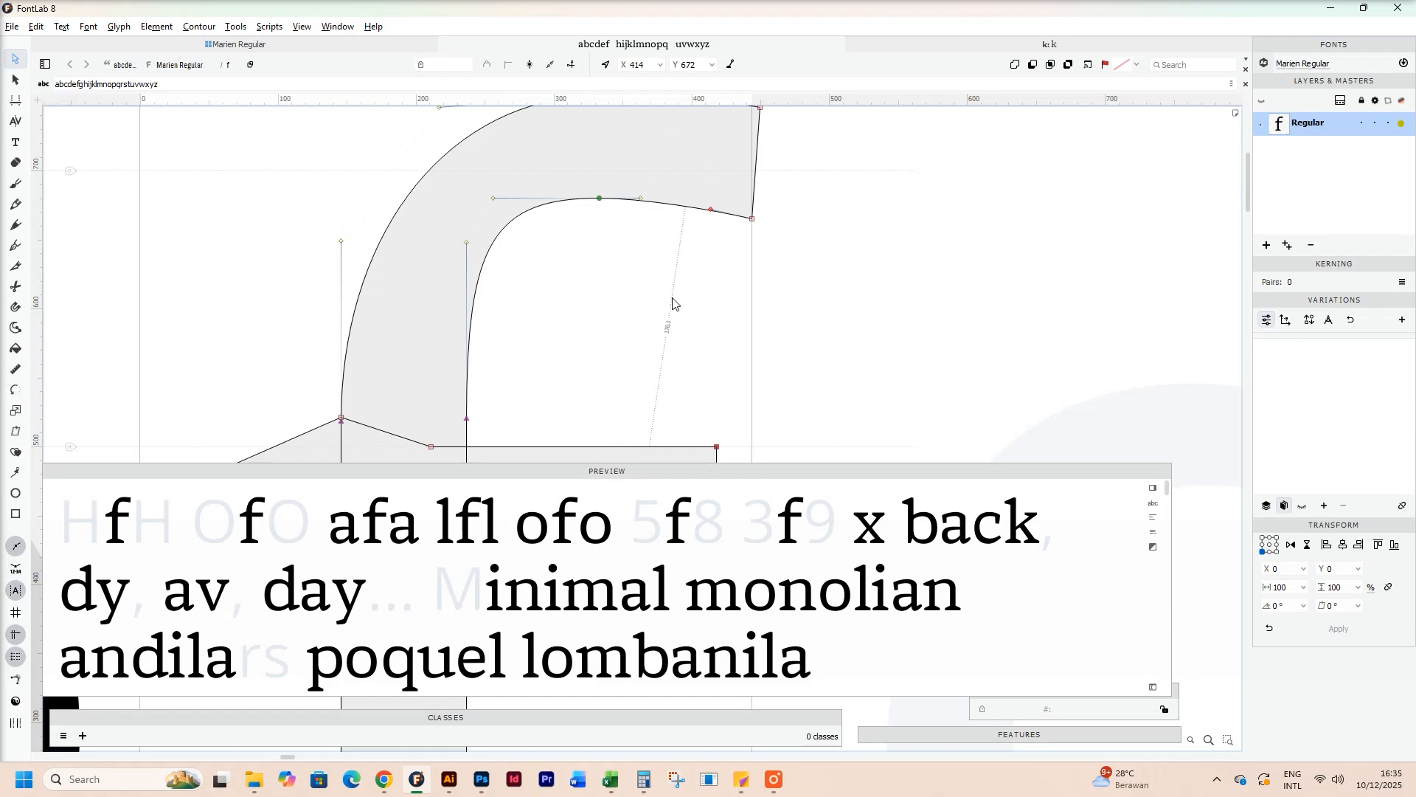
pyautogui.scroll(-2, 673, 301)
pyautogui.scroll(2, 719, 205)
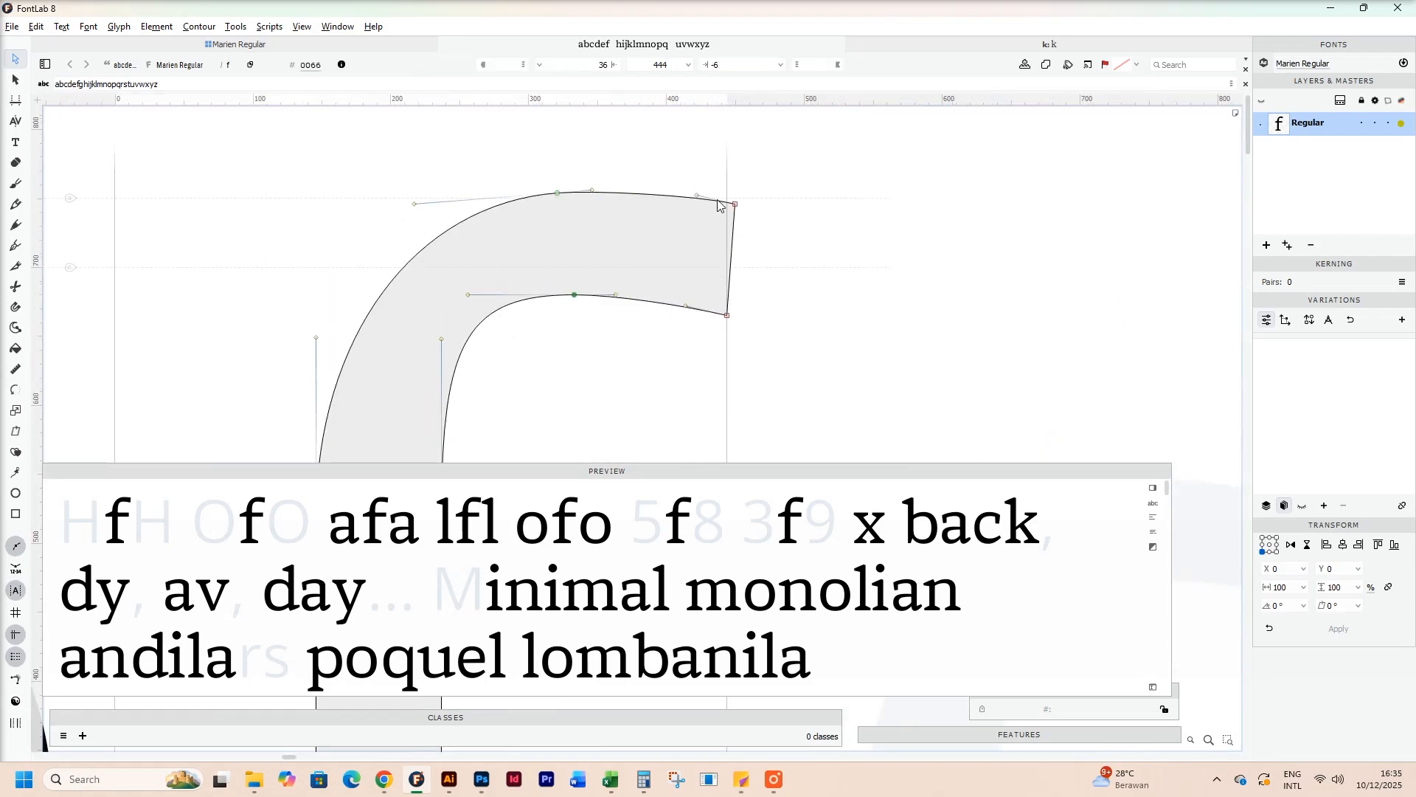
# Step: Lower the hook end's upper corner to X 450, Y 742 and place its curve handle at X 421, Y 751
pyautogui.moveTo(718, 200); pyautogui.dragTo(774, 243)
pyautogui.press('Down')
pyautogui.press('Down')
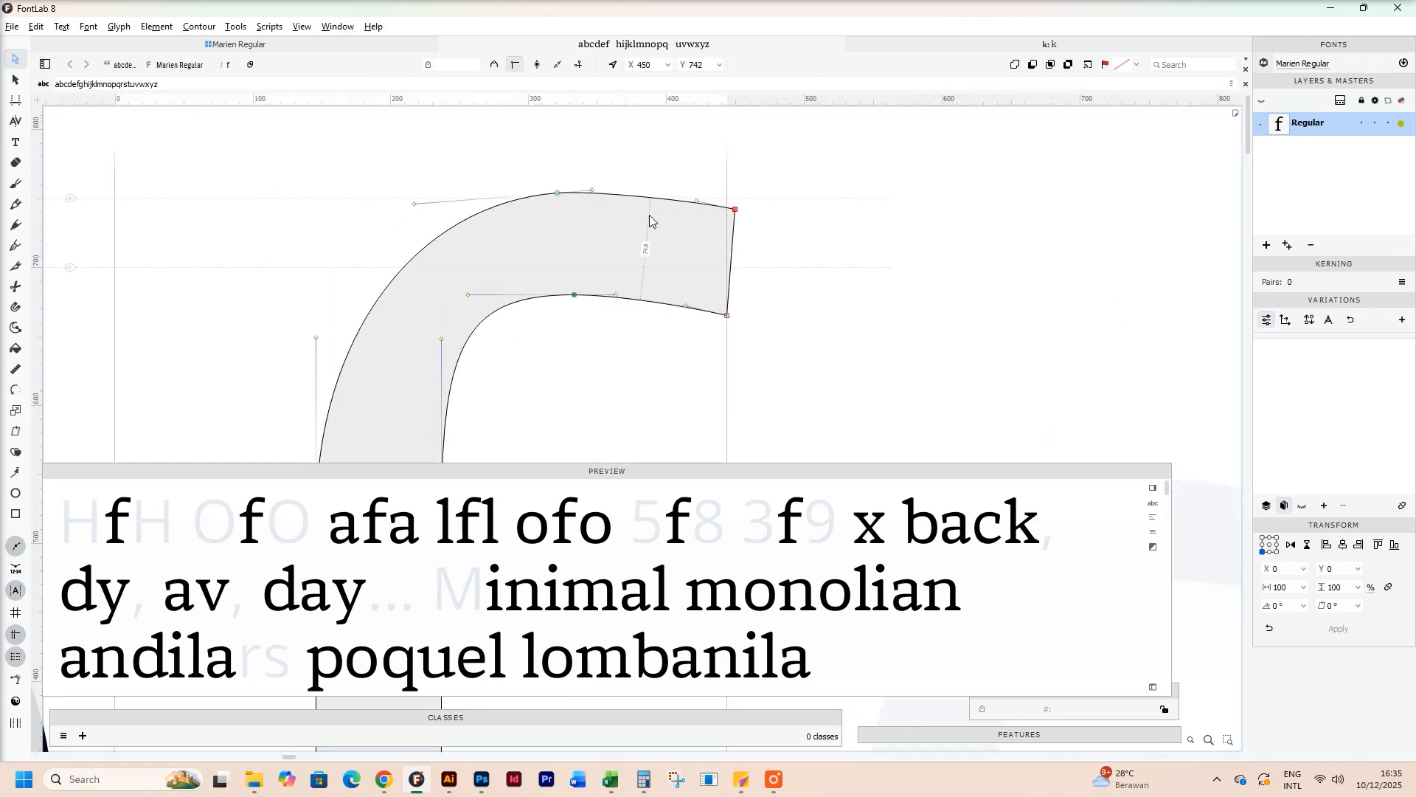
pyautogui.click(698, 198)
pyautogui.click(534, 400)
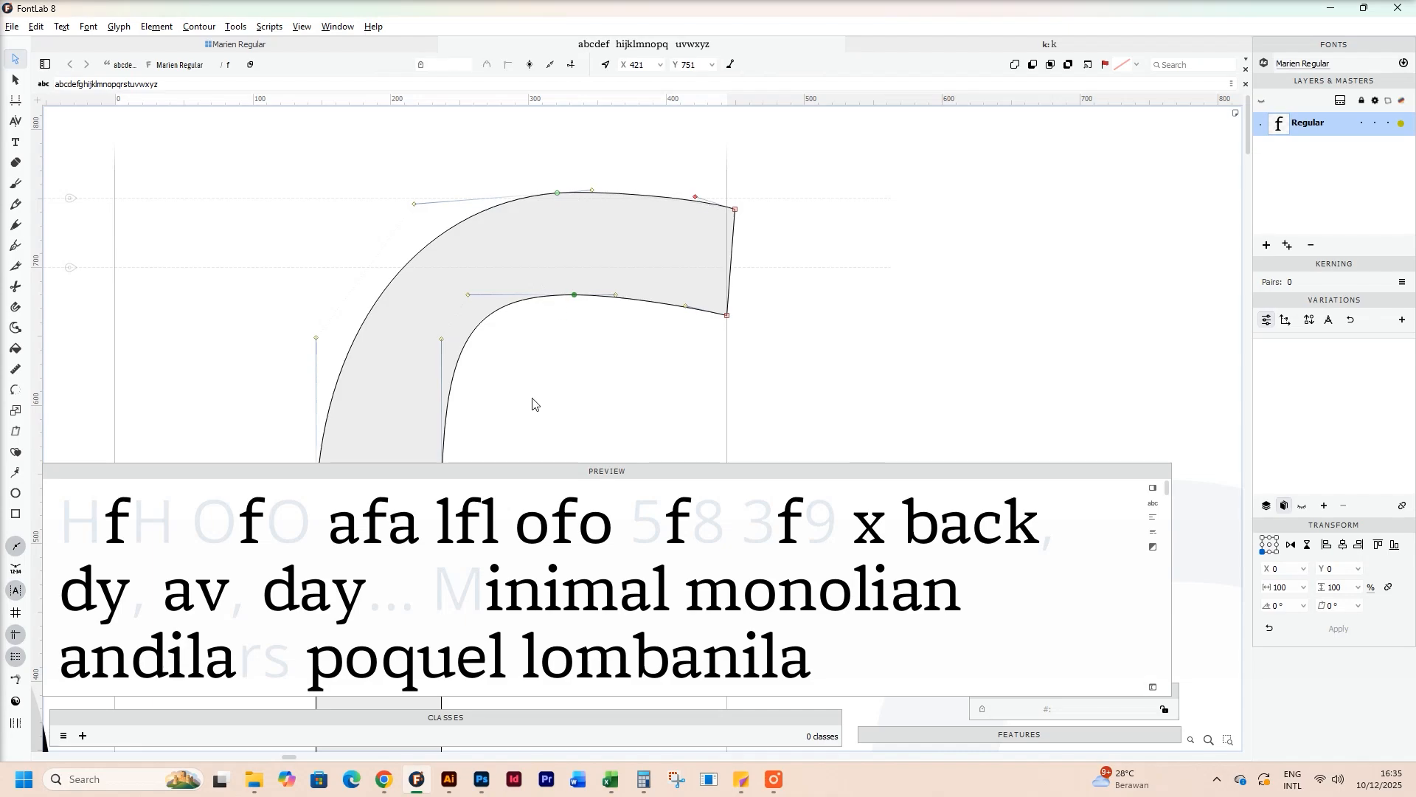
# Step: Review the f among the neighbouring lowercase letters and set its right sidebearing to 1
pyautogui.scroll(-2, 627, 335)
pyautogui.press('space')
pyautogui.moveTo(627, 336); pyautogui.dragTo(622, 260)
pyautogui.scroll(-5, 627, 286)
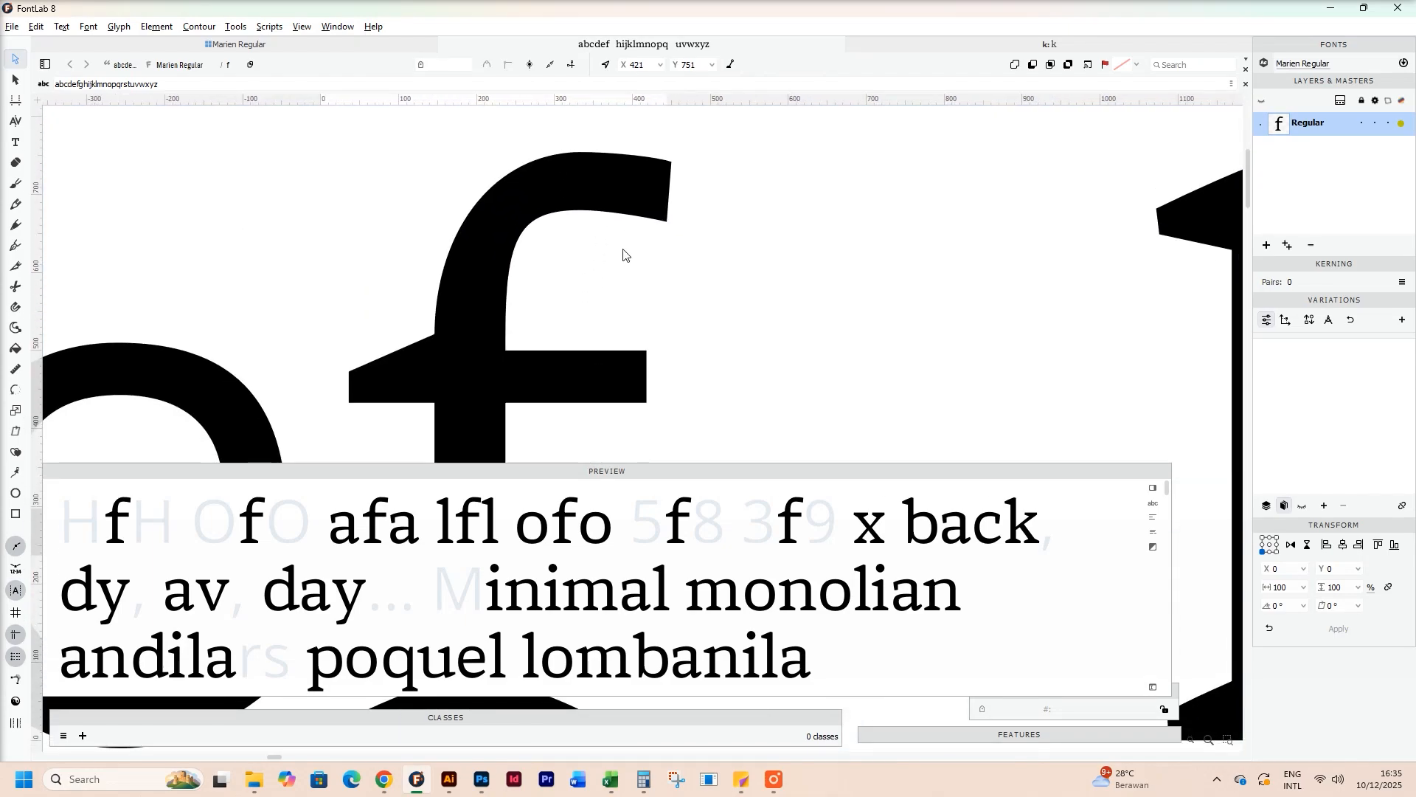
pyautogui.moveTo(682, 317); pyautogui.dragTo(761, 319)
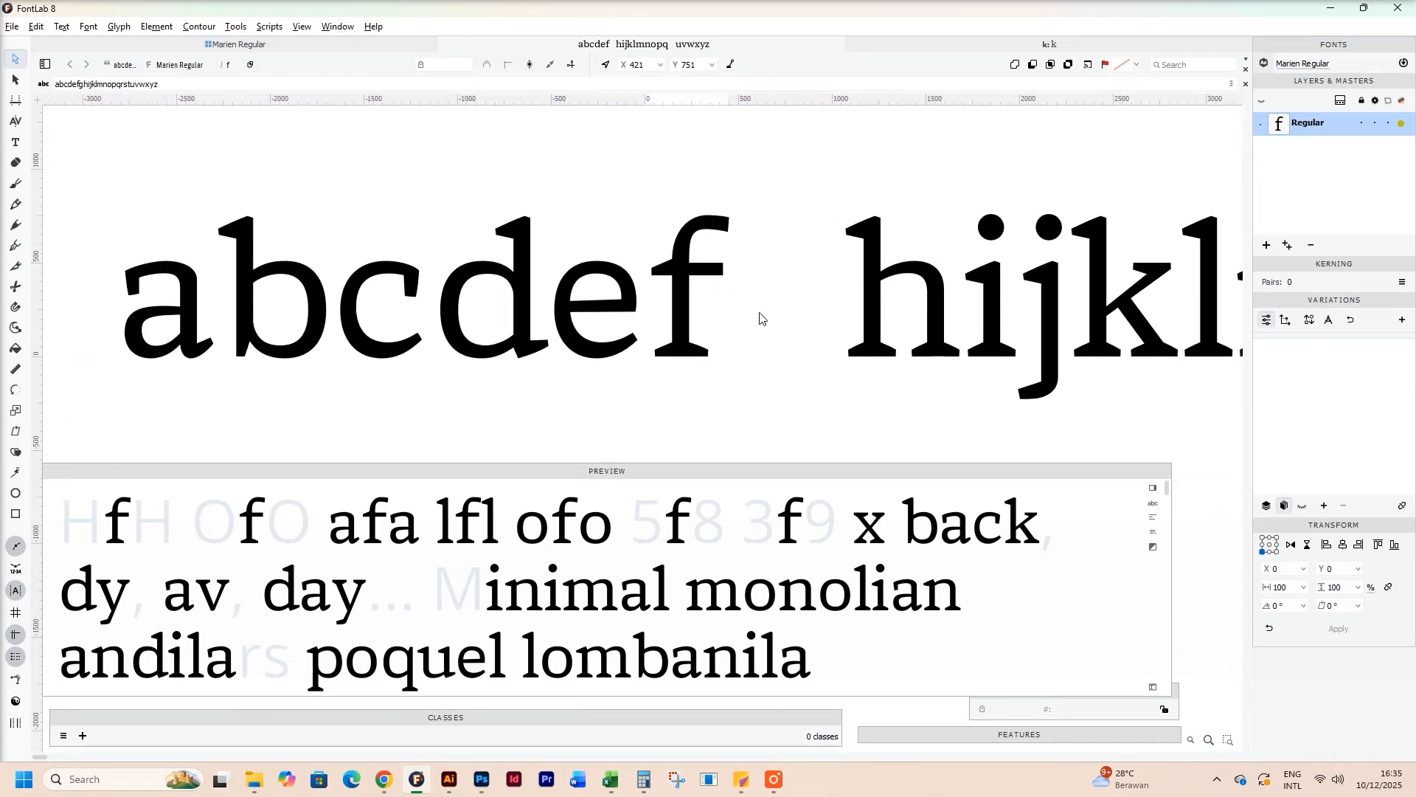
pyautogui.scroll(3, 726, 306)
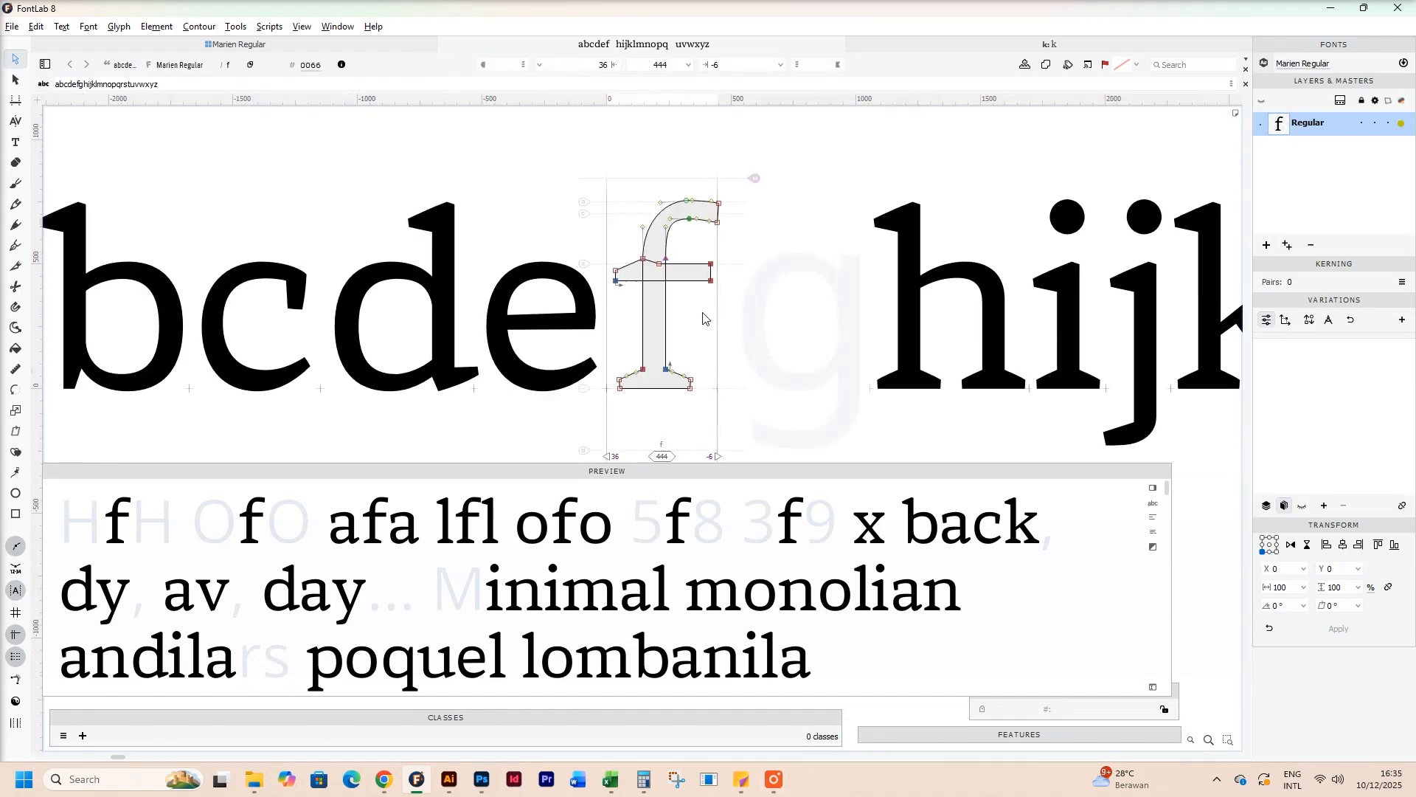
pyautogui.scroll(-5, 723, 306)
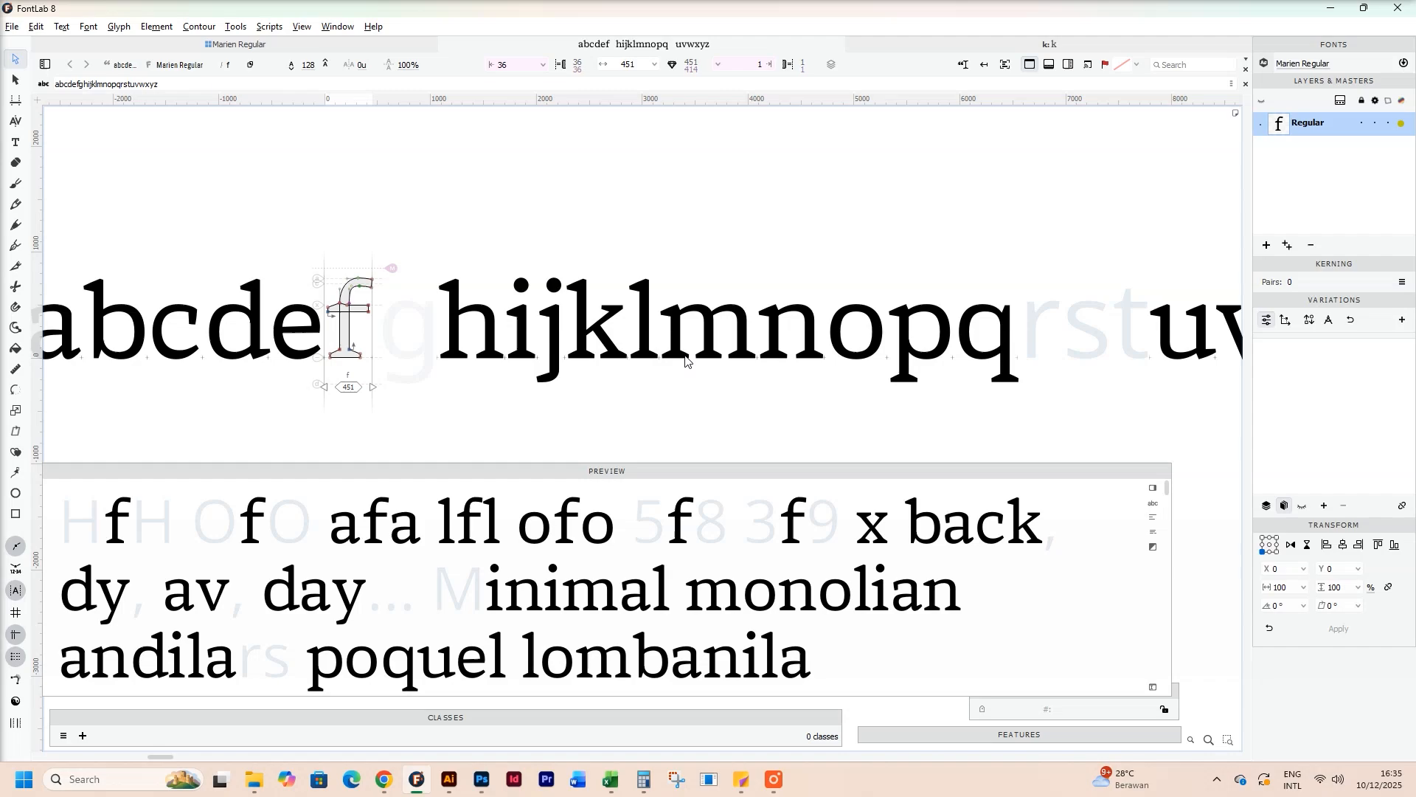
pyautogui.scroll(4, 506, 357)
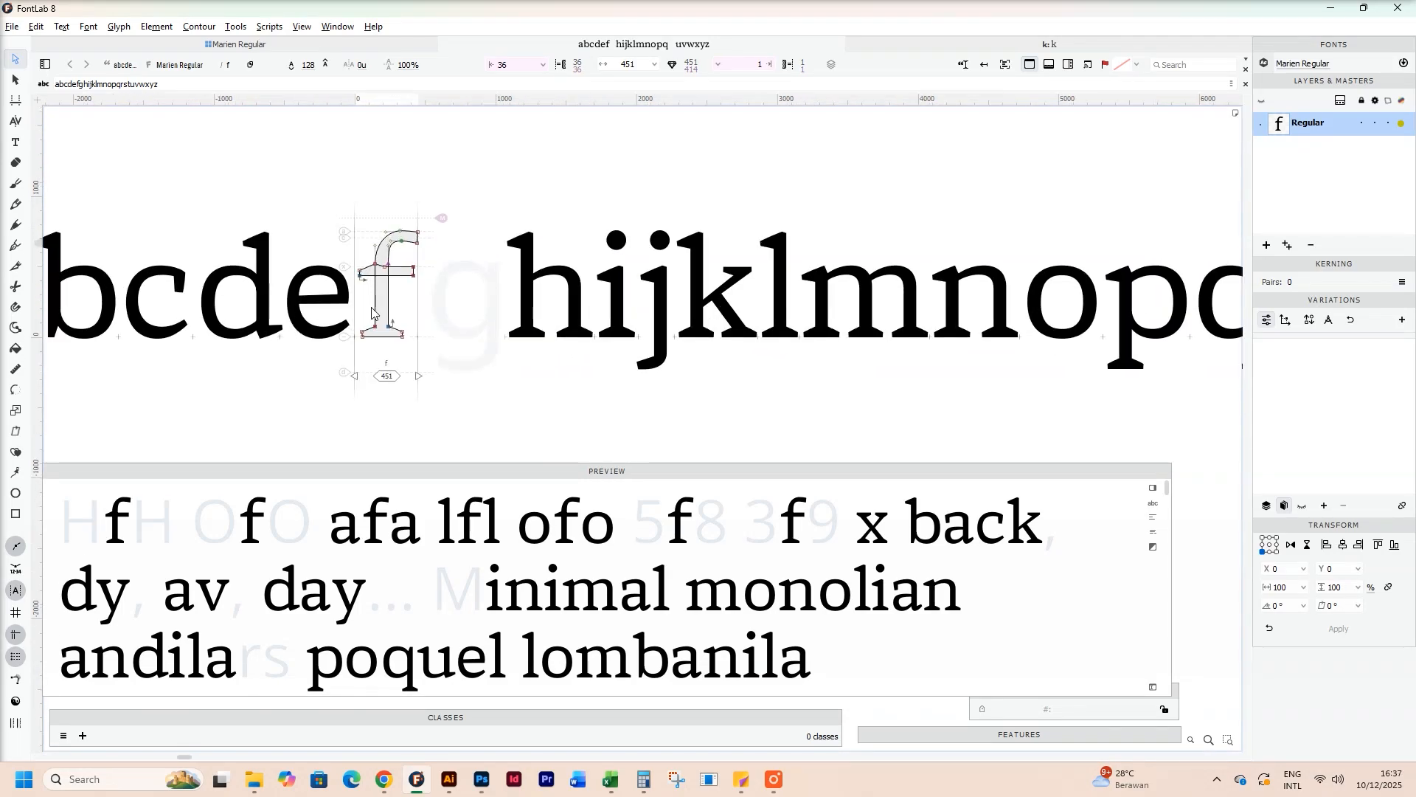
pyautogui.scroll(-2, 509, 317)
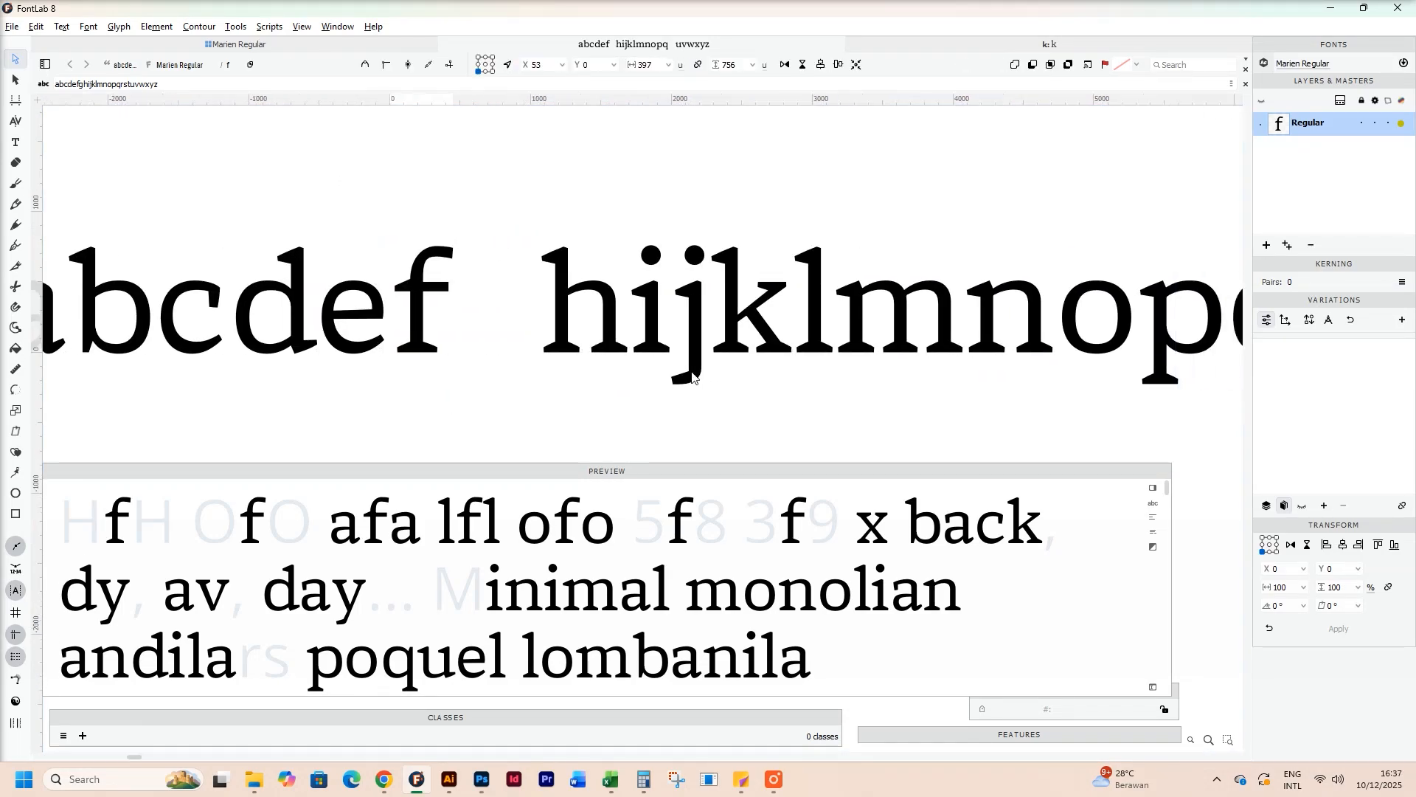
# Step: Copy the j's hooked stem without its dot into the empty t glyph
pyautogui.scroll(2, 687, 369)
pyautogui.doubleClick(572, 378)
pyautogui.doubleClick(600, 338)
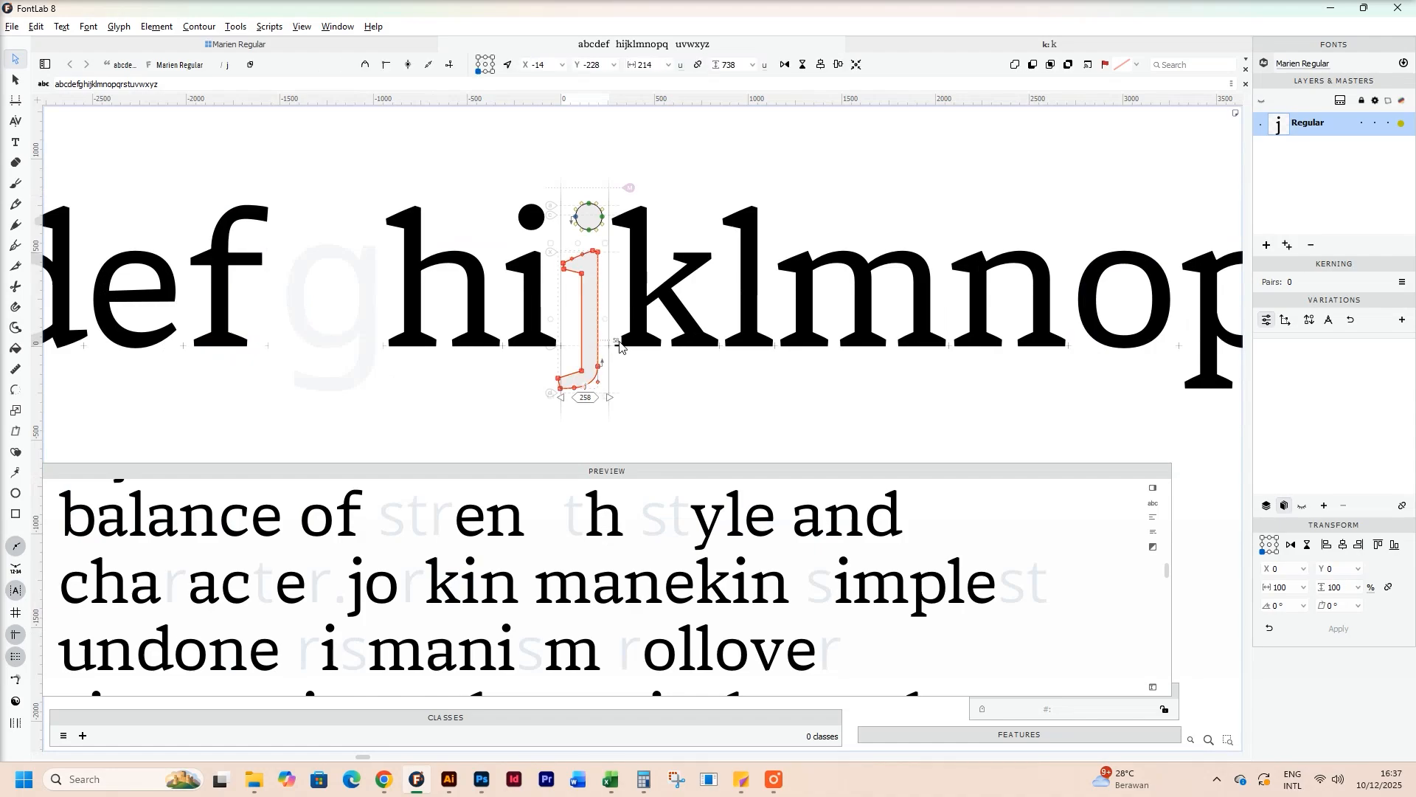
pyautogui.scroll(-2, 981, 357)
pyautogui.hscroll(6, 806, 357)
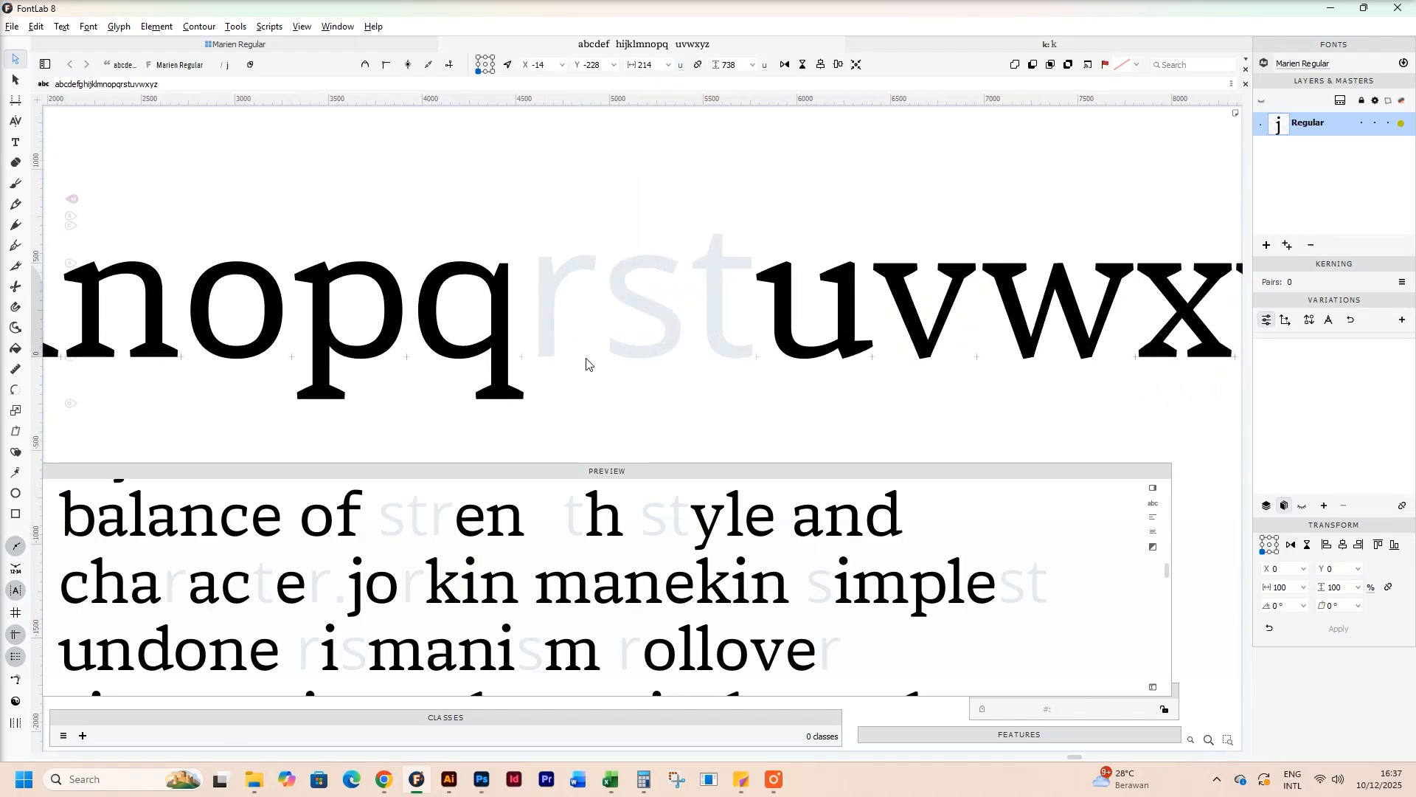
pyautogui.scroll(3, 685, 321)
pyautogui.moveTo(738, 341); pyautogui.dragTo(690, 363)
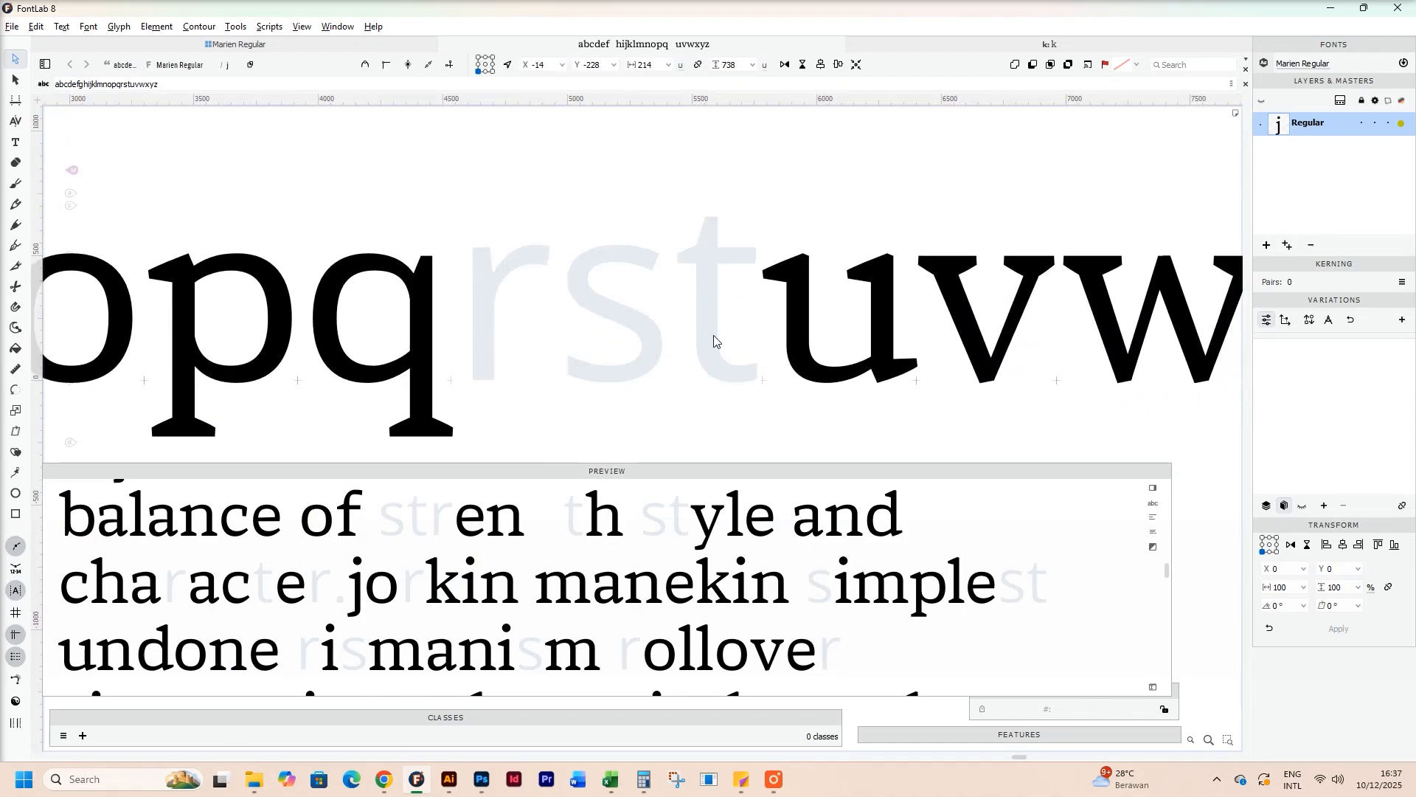
pyautogui.click(733, 328)
pyautogui.hotkey('ctrl', 'v')
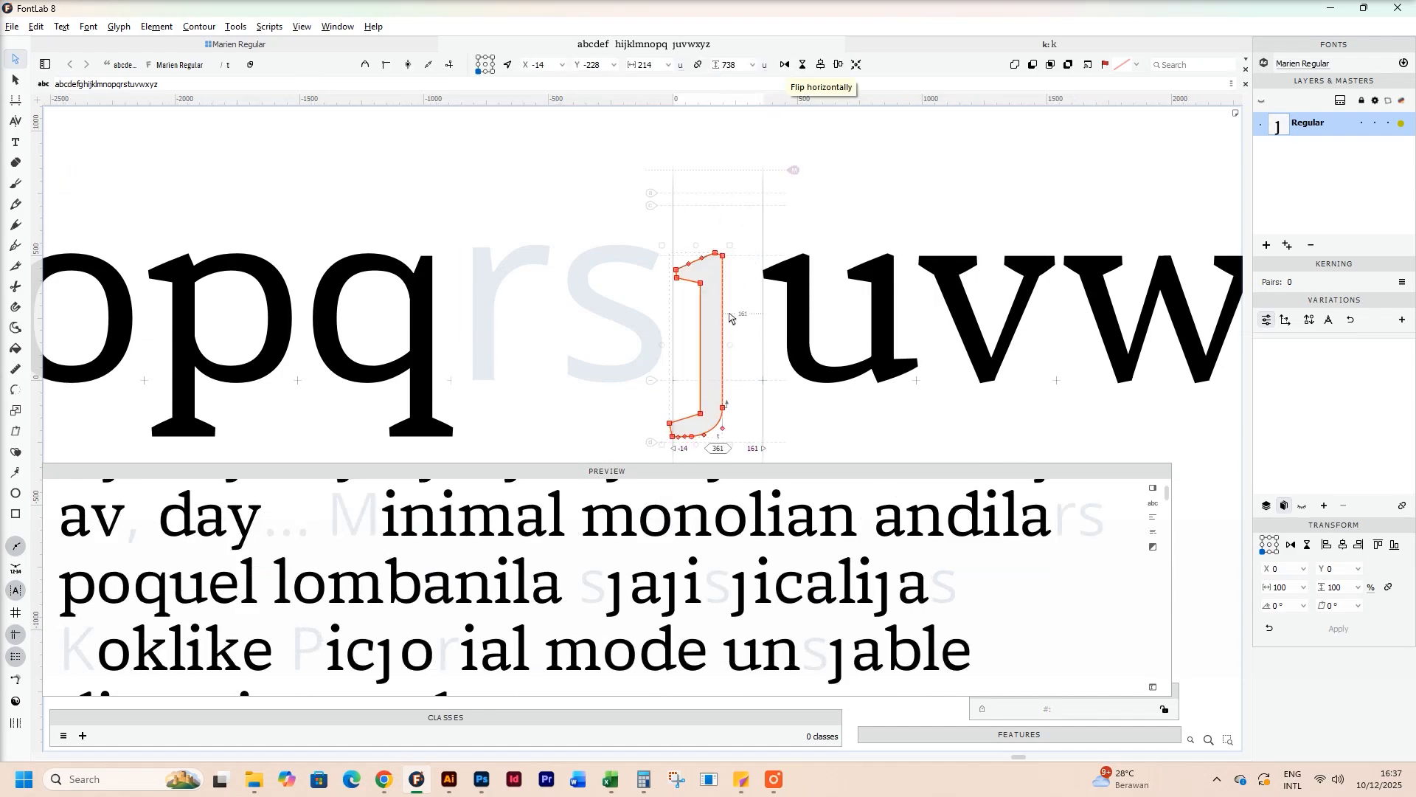
# Step: Flip the pasted stem horizontally and move it to X 118, Y -50 in the t glyph
pyautogui.click(785, 64)
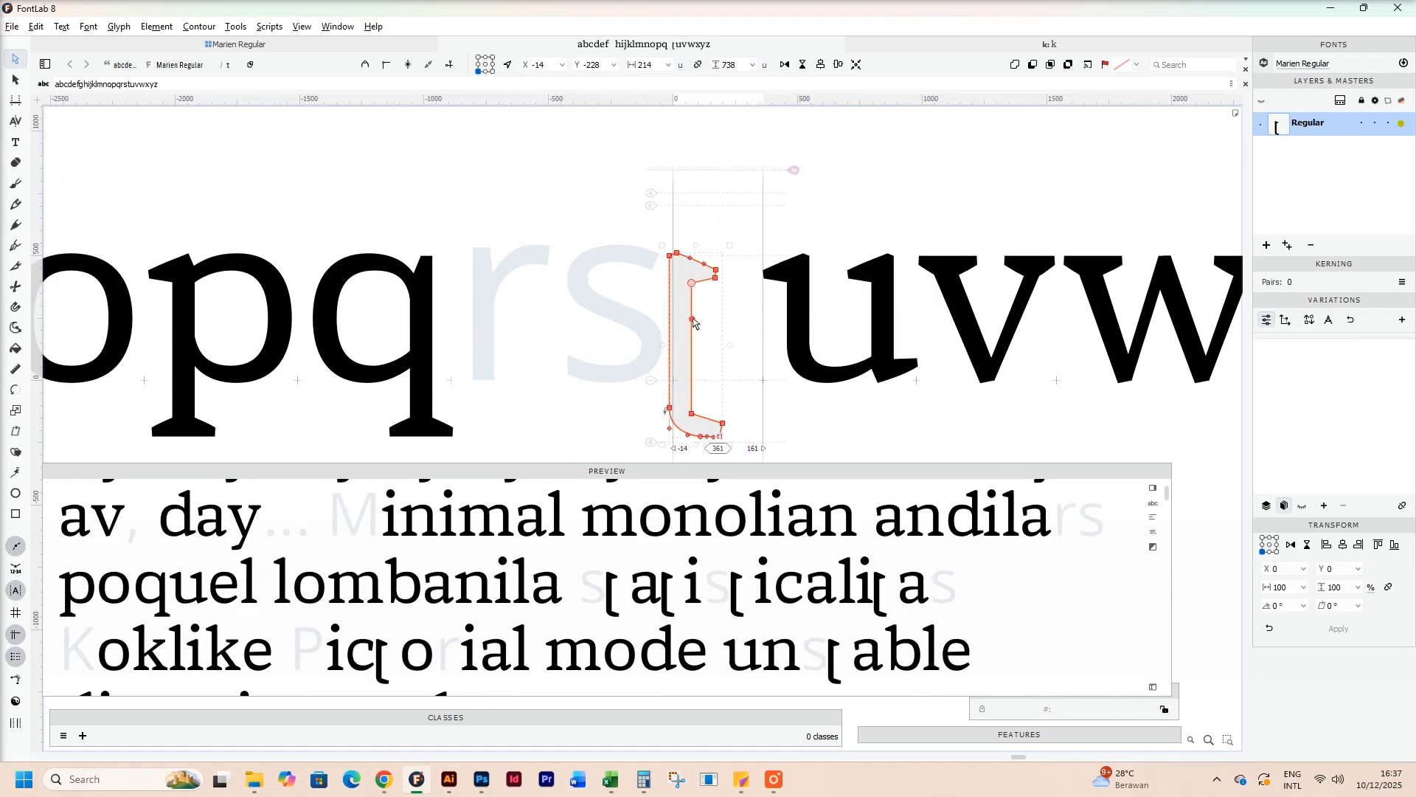
pyautogui.moveTo(694, 322); pyautogui.dragTo(726, 278)
pyautogui.scroll(6, 730, 391)
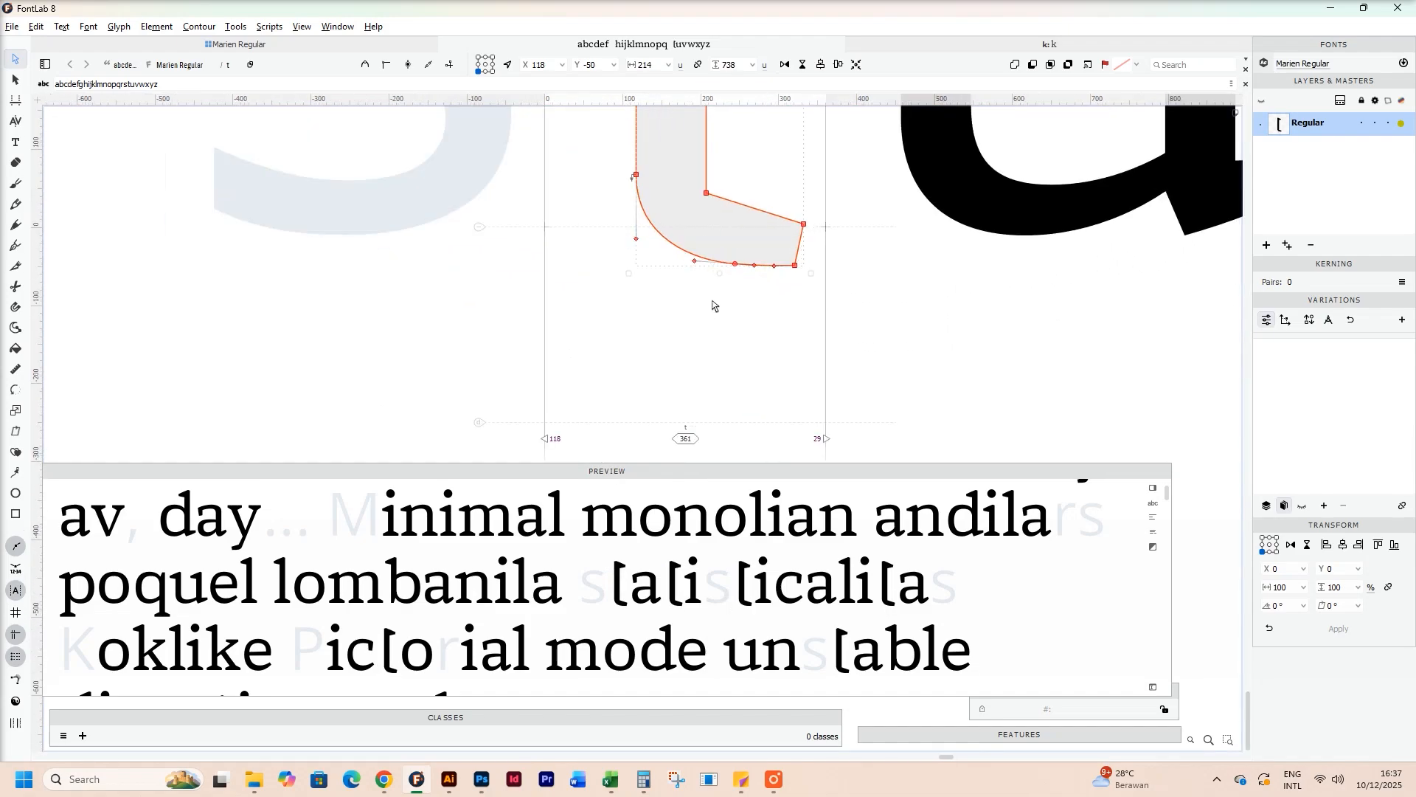
# Step: Turn the end of the t's hook upward and raise the whole hook so its lowest node sits at about Y -10
pyautogui.moveTo(810, 380); pyautogui.dragTo(825, 340)
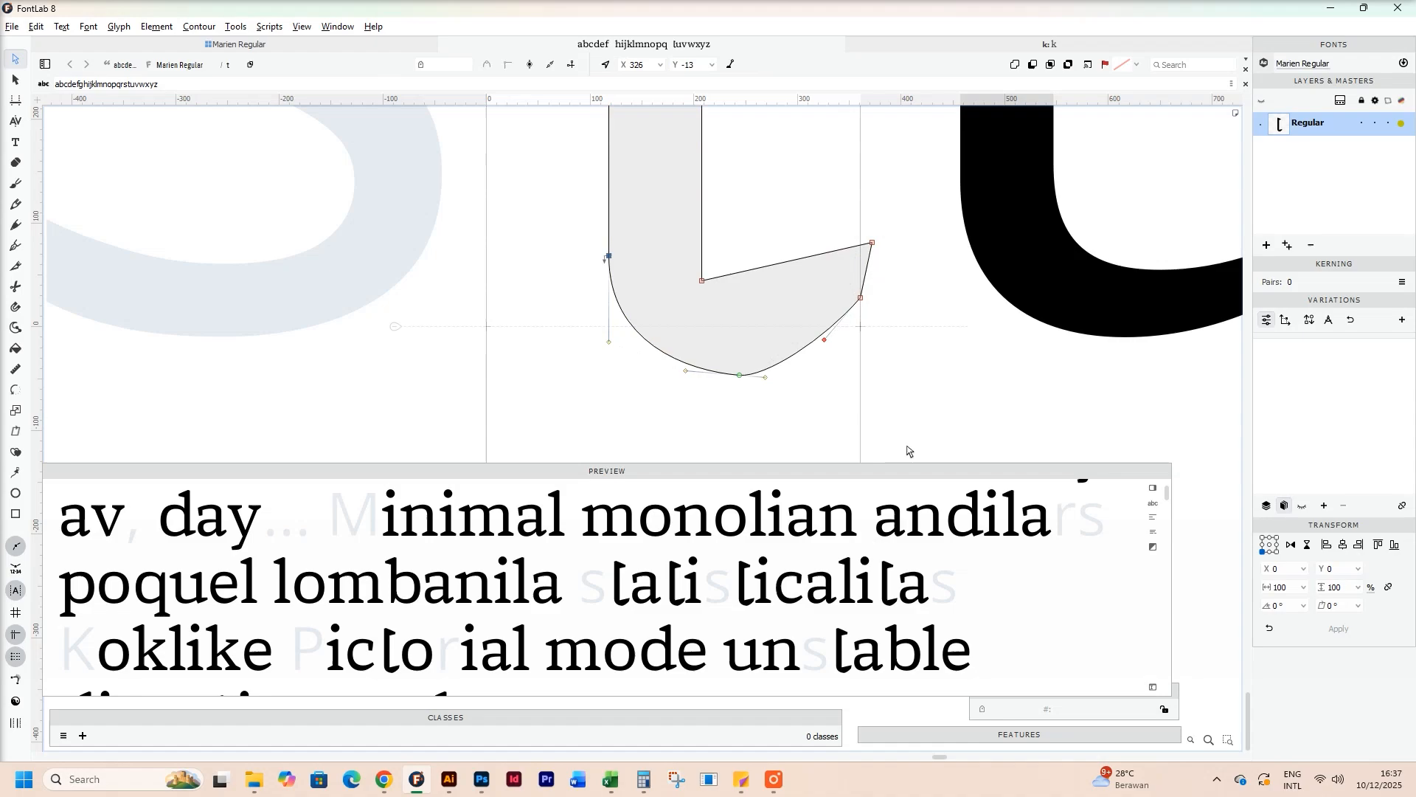
pyautogui.moveTo(900, 446); pyautogui.dragTo(502, 175)
pyautogui.moveTo(737, 377); pyautogui.dragTo(747, 327)
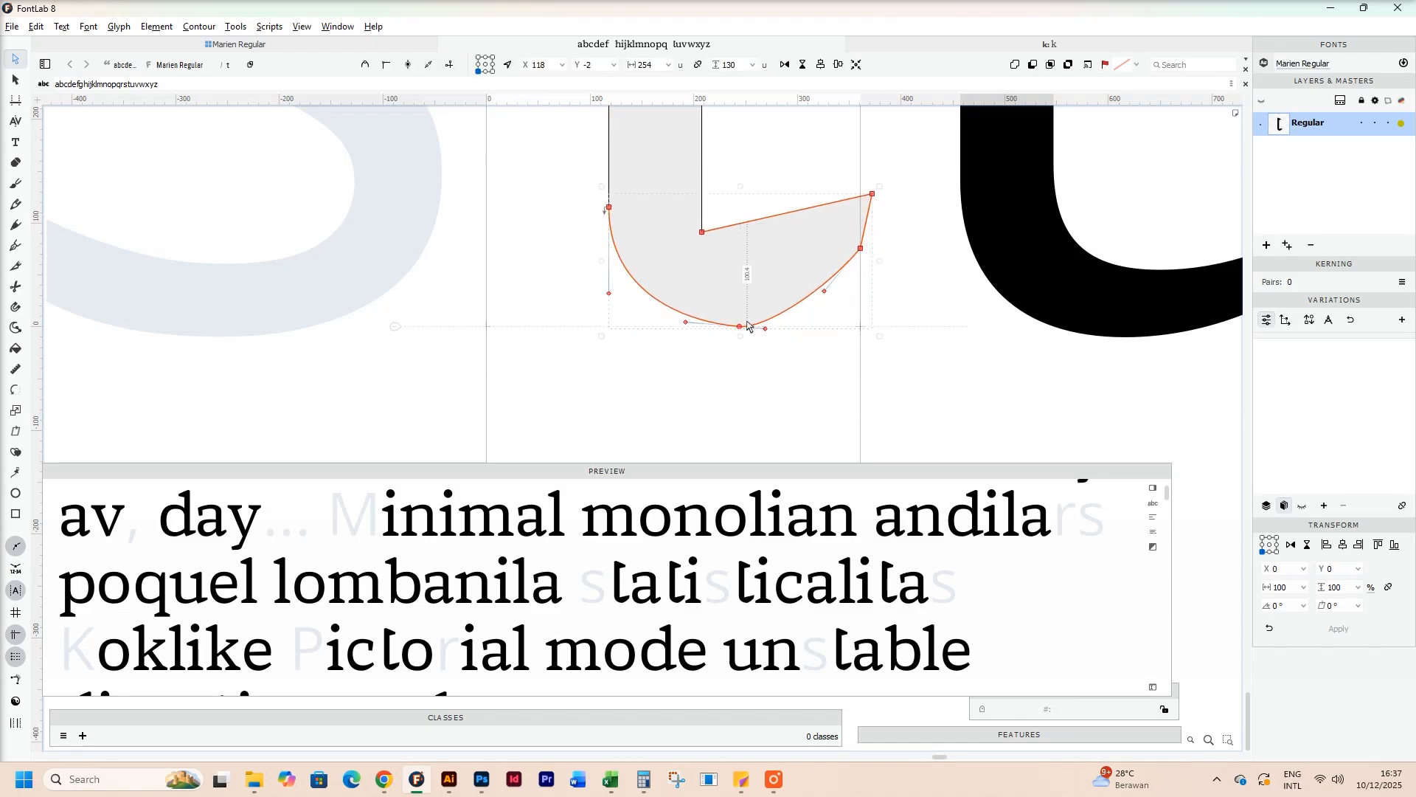
pyautogui.hotkey('shift', 'Down')
# Step: Level the curve handles at the lowest node of the t's hook
pyautogui.scroll(3, 747, 326)
pyautogui.click(610, 325)
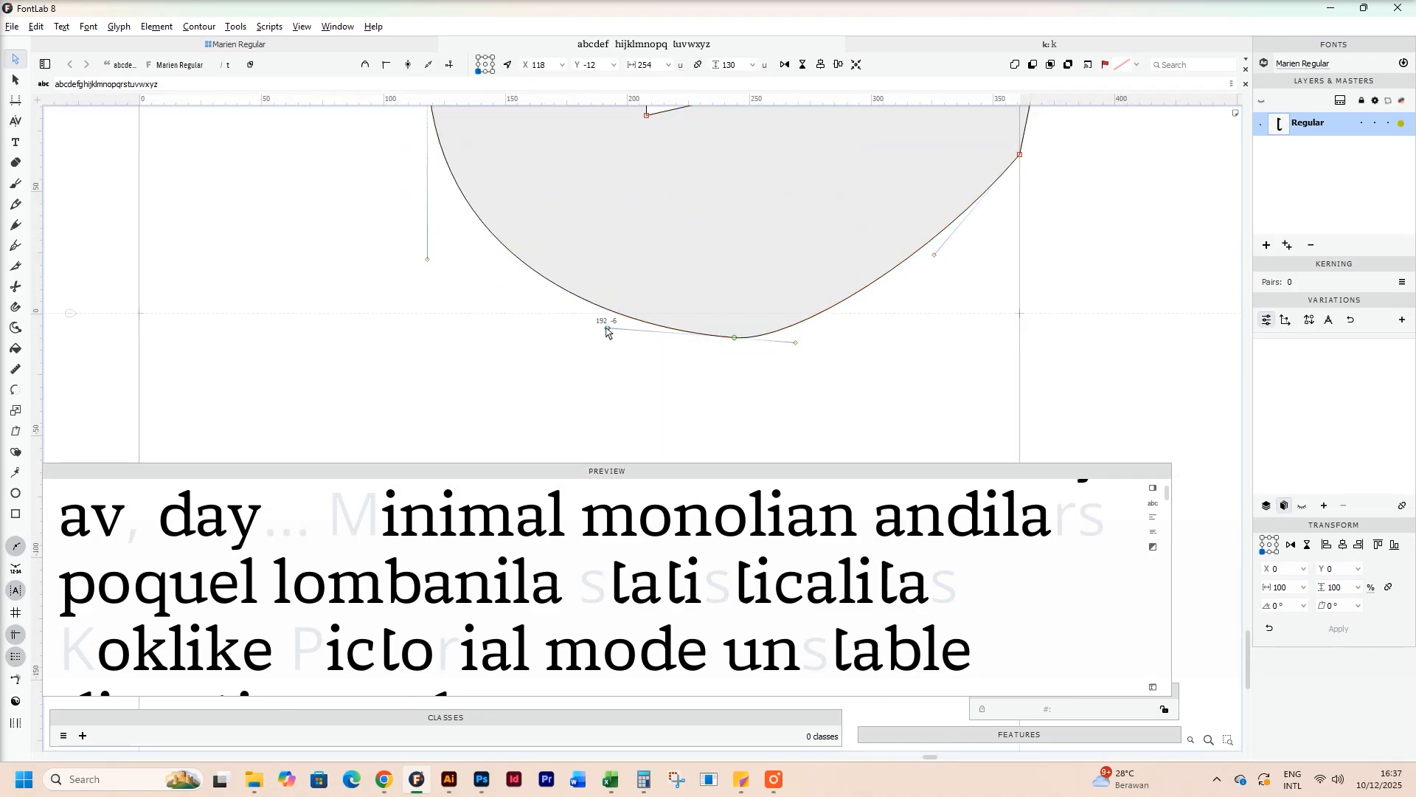
pyautogui.moveTo(606, 329); pyautogui.dragTo(605, 340)
pyautogui.doubleClick(853, 303)
pyautogui.scroll(-3, 923, 334)
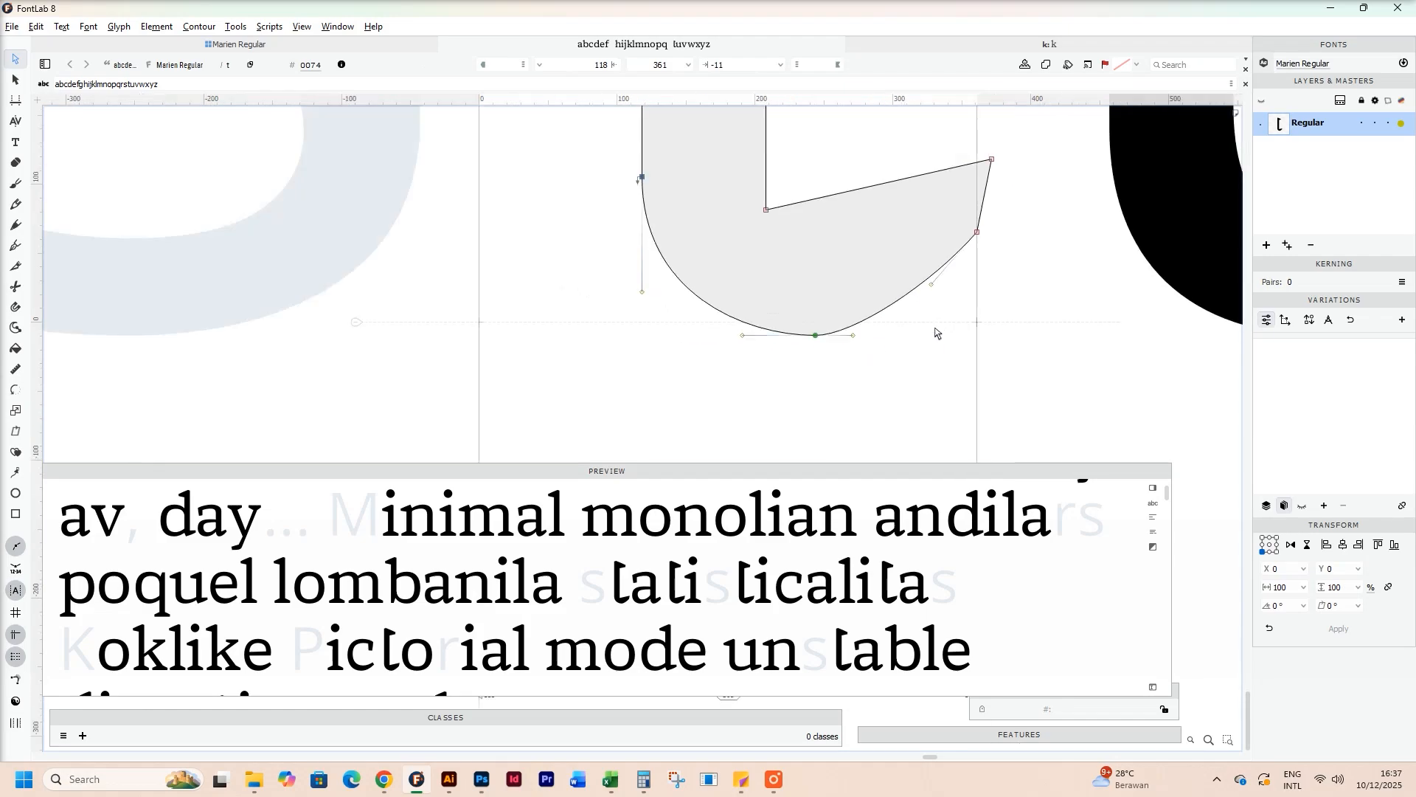
# Step: Pull the upper corner of the t's hook end inward to about X 344, Y 108
pyautogui.moveTo(967, 228); pyautogui.dragTo(774, 314)
pyautogui.scroll(1, 787, 269)
pyautogui.moveTo(801, 241); pyautogui.dragTo(746, 258)
pyautogui.scroll(-1, 714, 291)
pyautogui.scroll(-5, 683, 322)
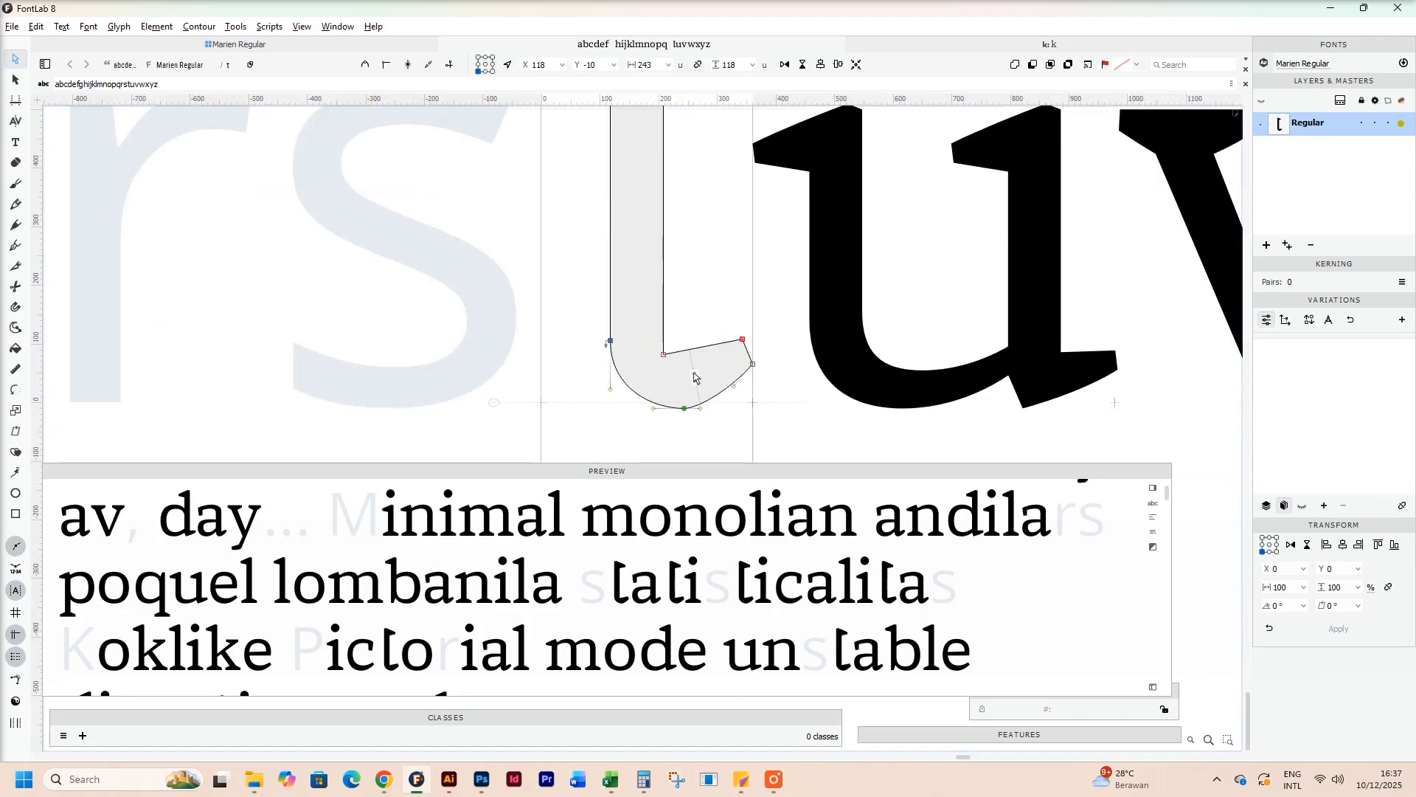
# Step: Delete the flag serif's end nodes from the upper part of the t's stem
pyautogui.scroll(3, 696, 253)
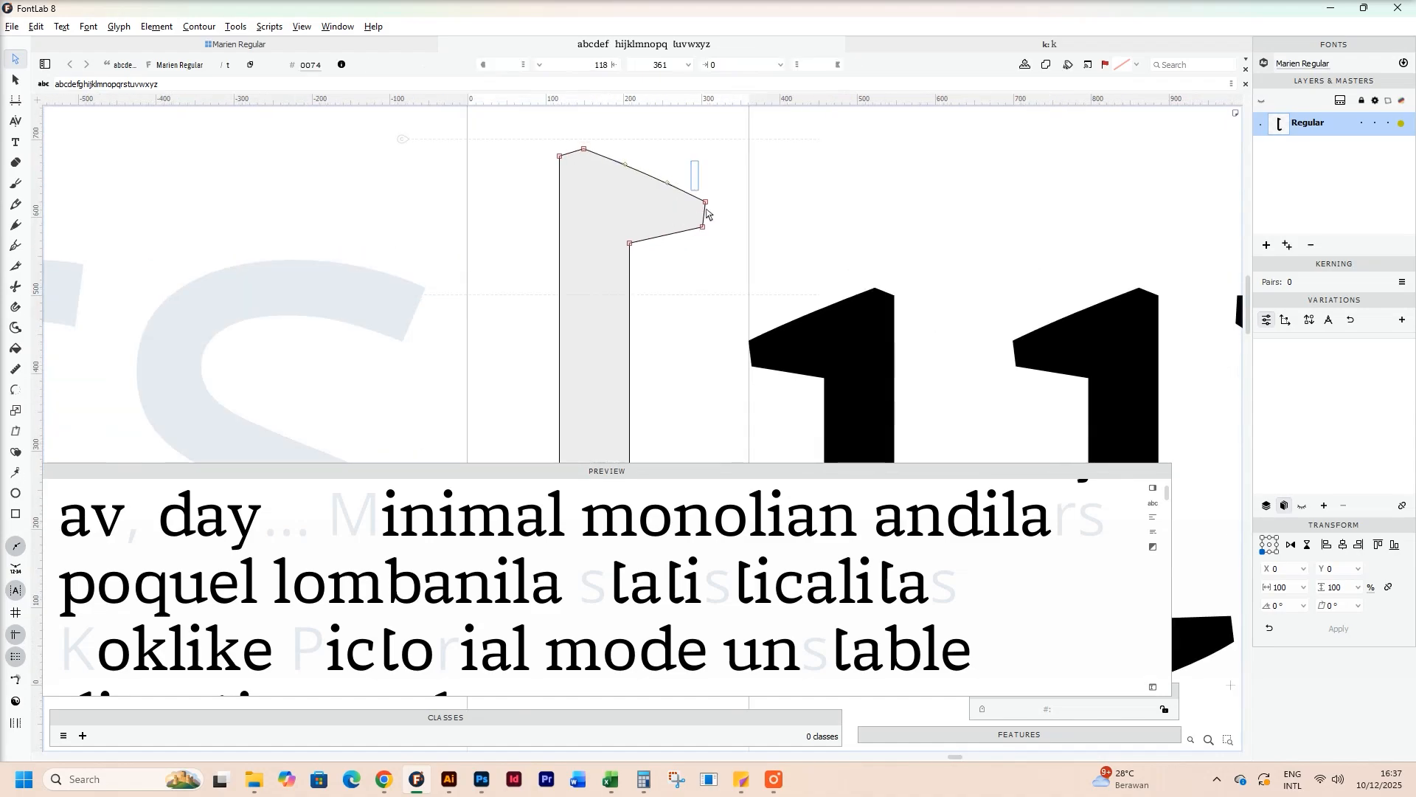
pyautogui.click(704, 214)
pyautogui.press('Delete')
pyautogui.press('Delete')
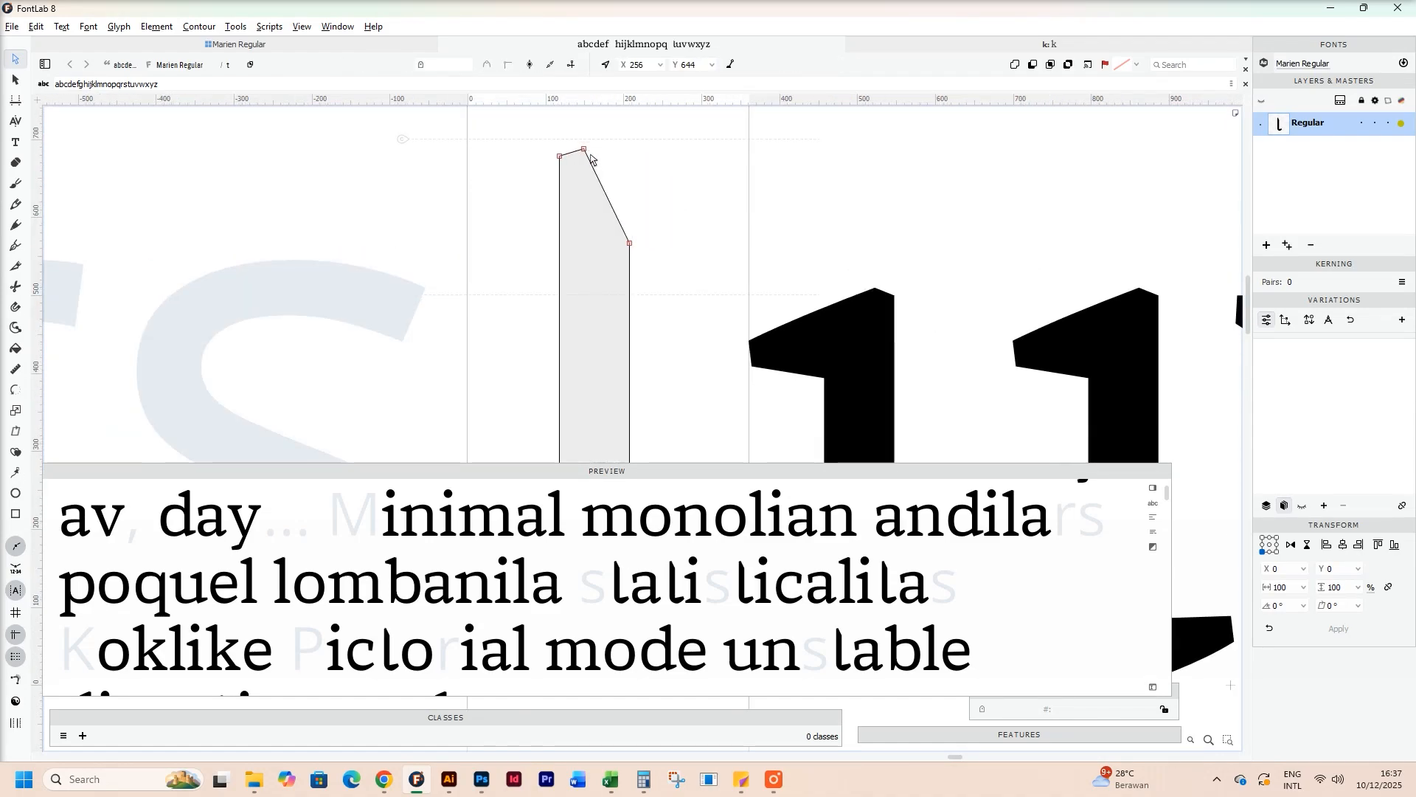
# Step: Delete the middle node of the t's stem top and shape the remaining two nodes into a gentle slant rising toward the right
pyautogui.click(584, 150)
pyautogui.press('Delete')
pyautogui.moveTo(560, 156); pyautogui.dragTo(632, 215)
pyautogui.scroll(-3, 590, 214)
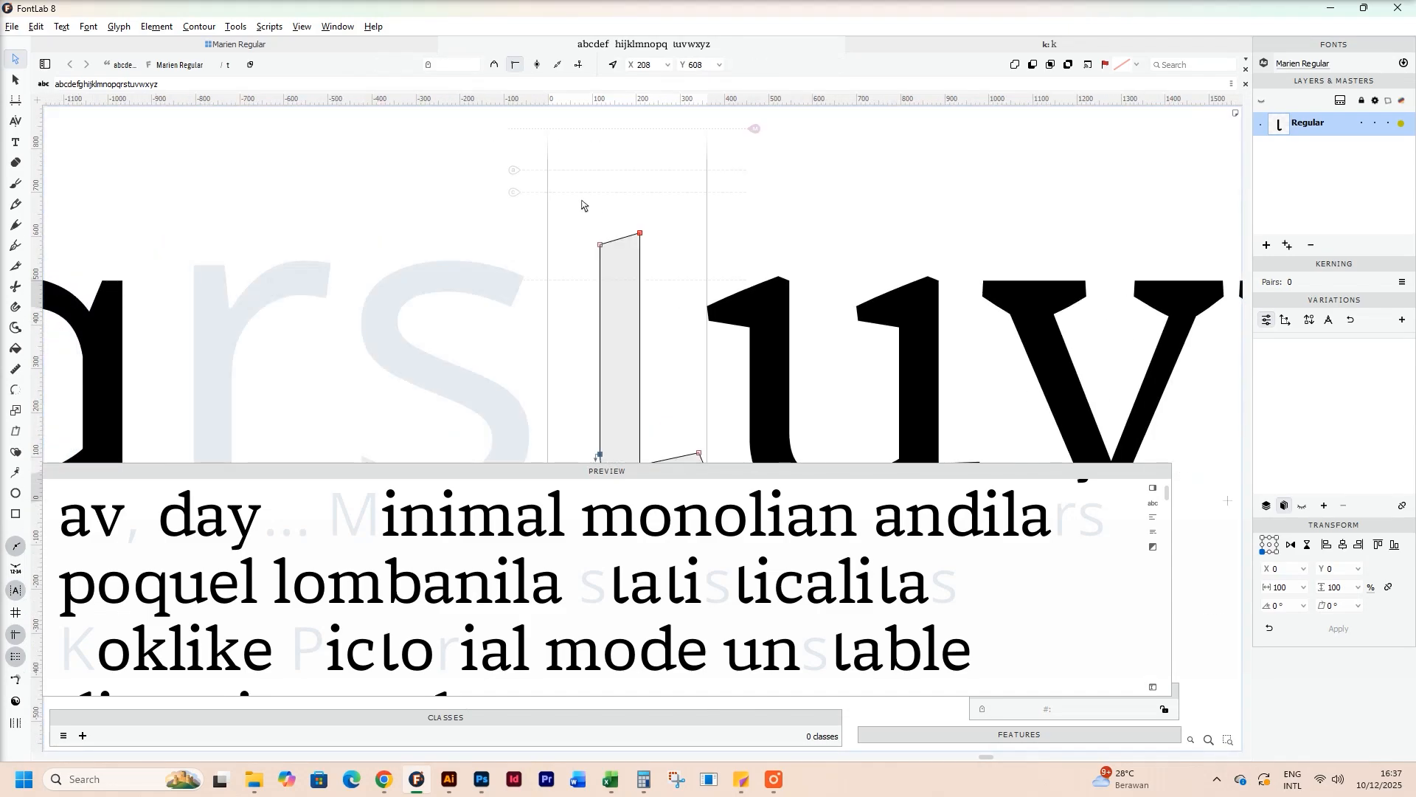
pyautogui.scroll(2, 638, 234)
pyautogui.moveTo(637, 235); pyautogui.dragTo(643, 206)
# Step: Open the f glyph and copy its crossbar contour
pyautogui.scroll(-2, 667, 262)
pyautogui.moveTo(597, 333); pyautogui.dragTo(765, 335)
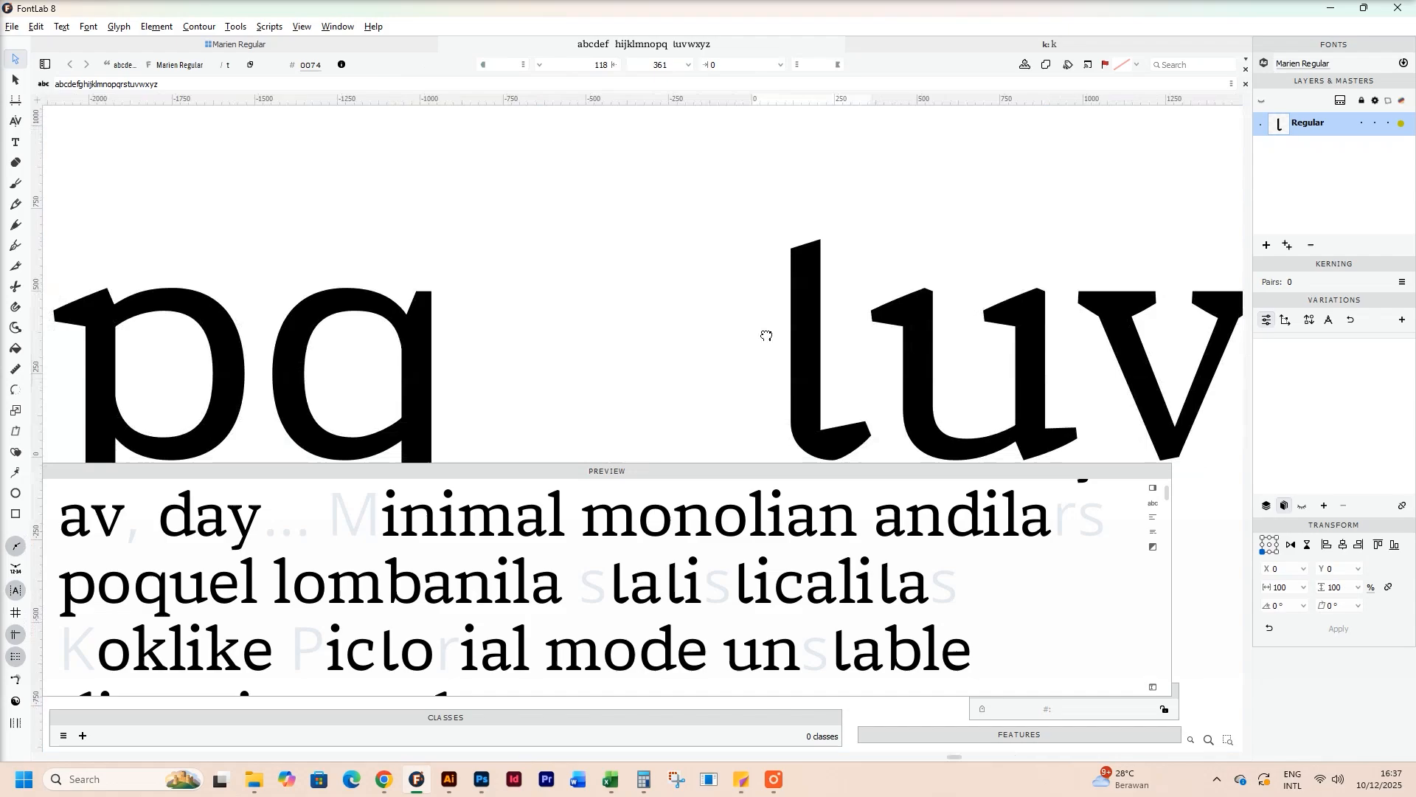
pyautogui.scroll(-2, 765, 335)
pyautogui.moveTo(295, 343); pyautogui.dragTo(676, 342)
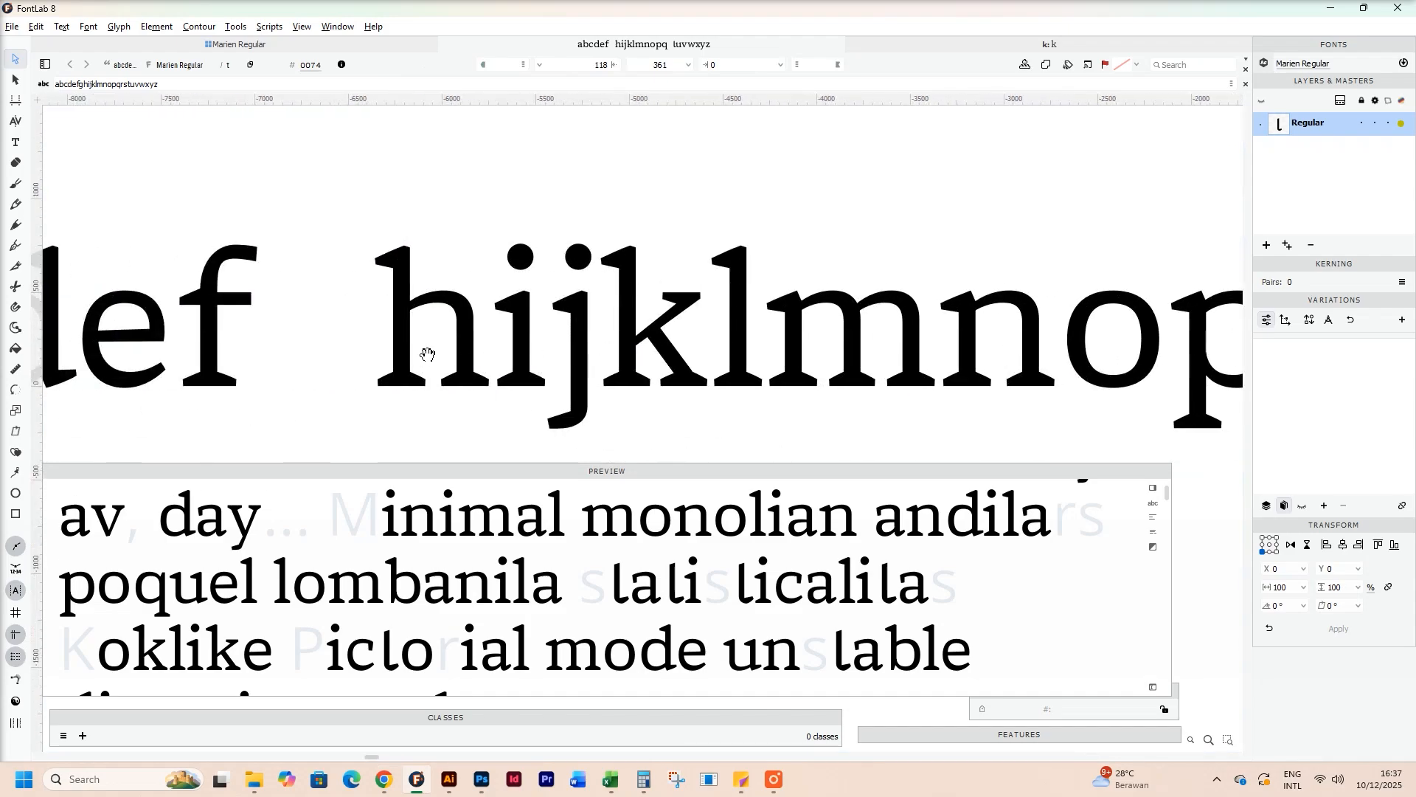
pyautogui.moveTo(428, 354); pyautogui.dragTo(496, 354)
pyautogui.doubleClick(308, 306)
pyautogui.moveTo(291, 314); pyautogui.dragTo(595, 327)
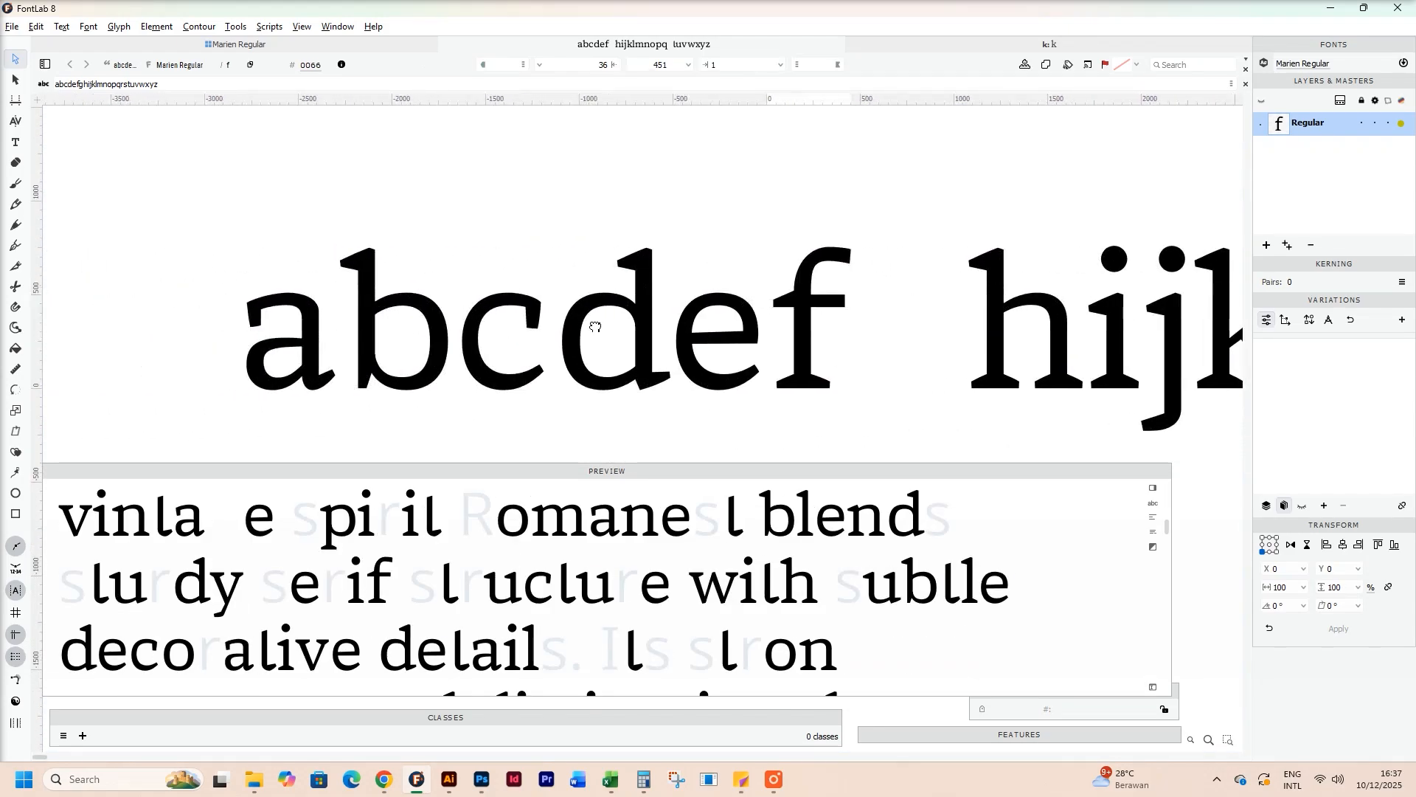
pyautogui.hscroll(4, 595, 327)
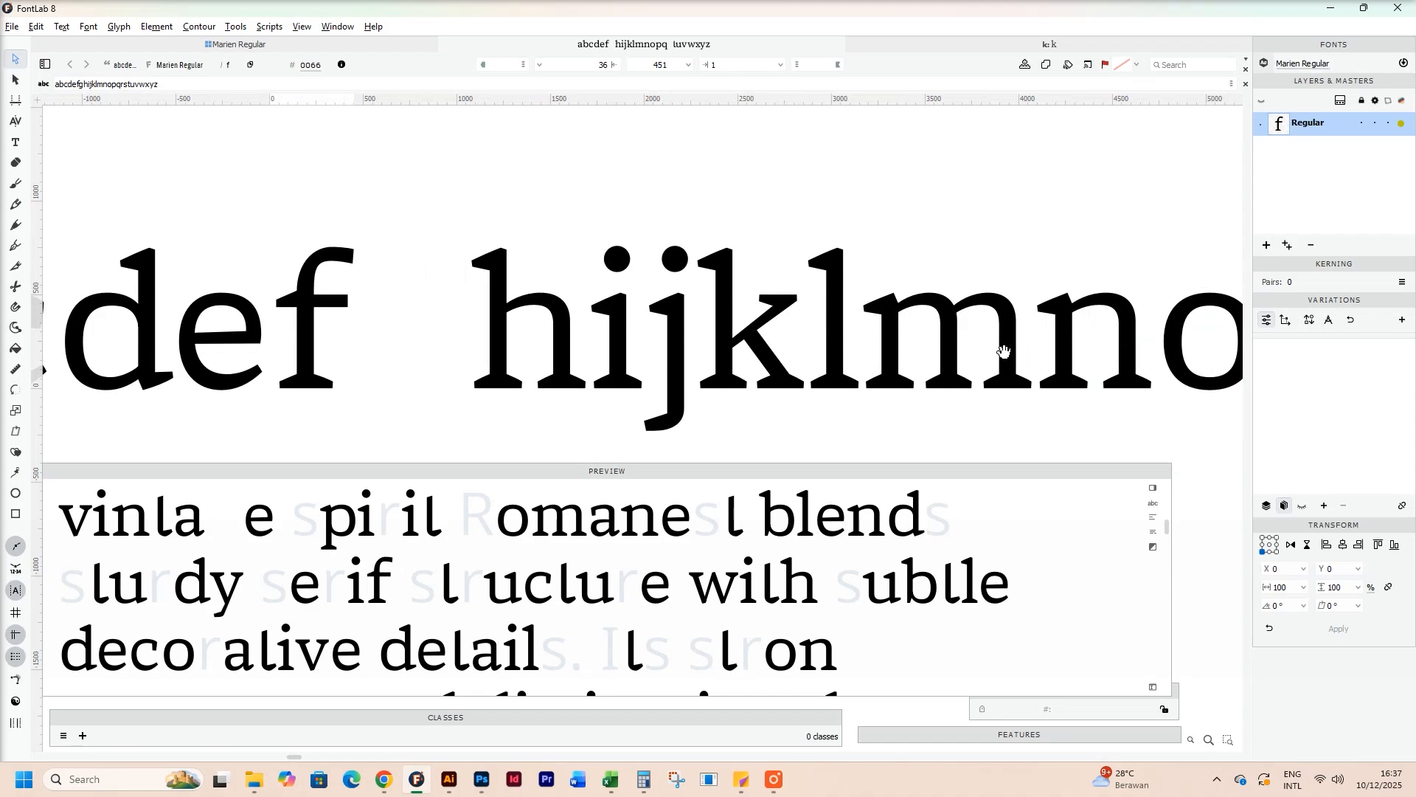
pyautogui.moveTo(1012, 346); pyautogui.dragTo(1356, 339)
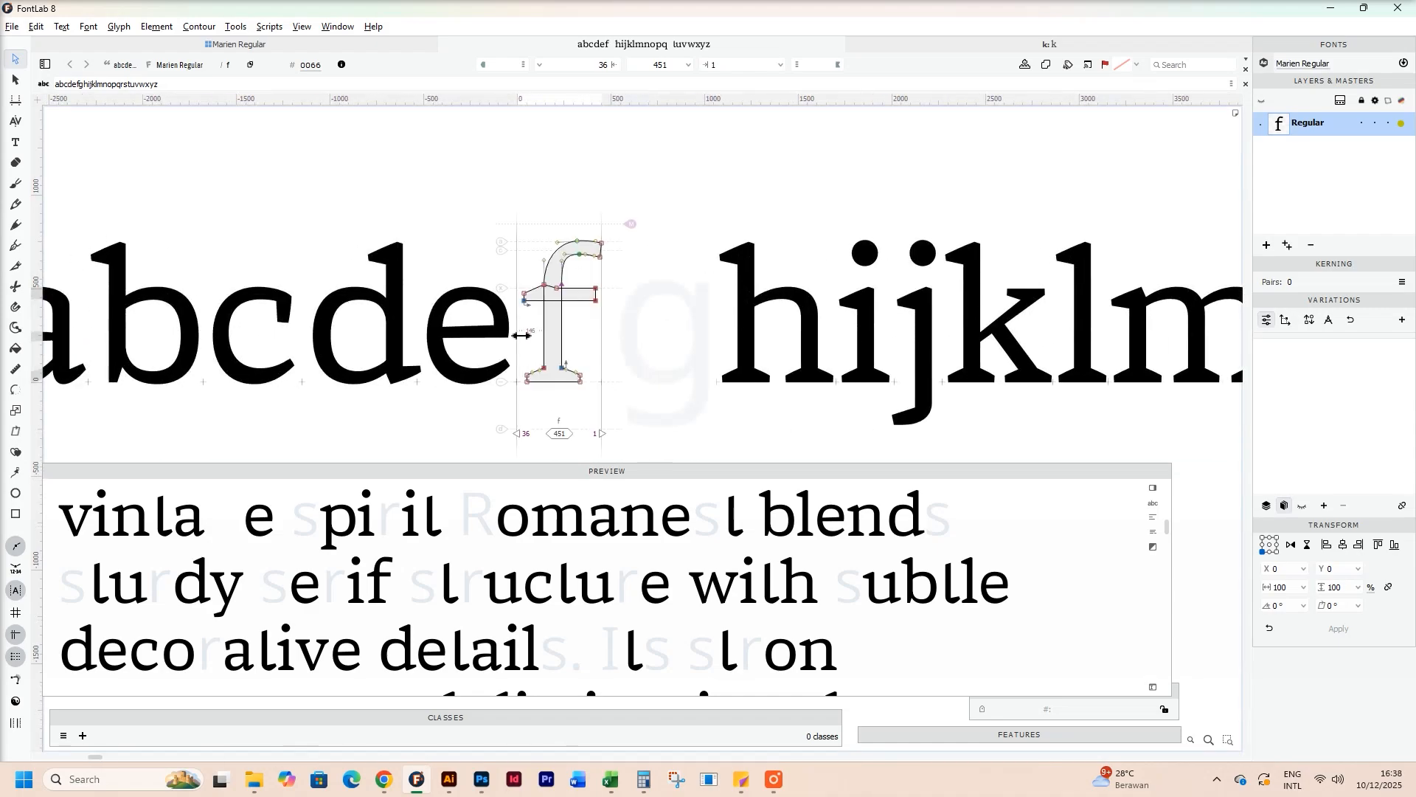
pyautogui.scroll(2, 525, 332)
pyautogui.doubleClick(589, 291)
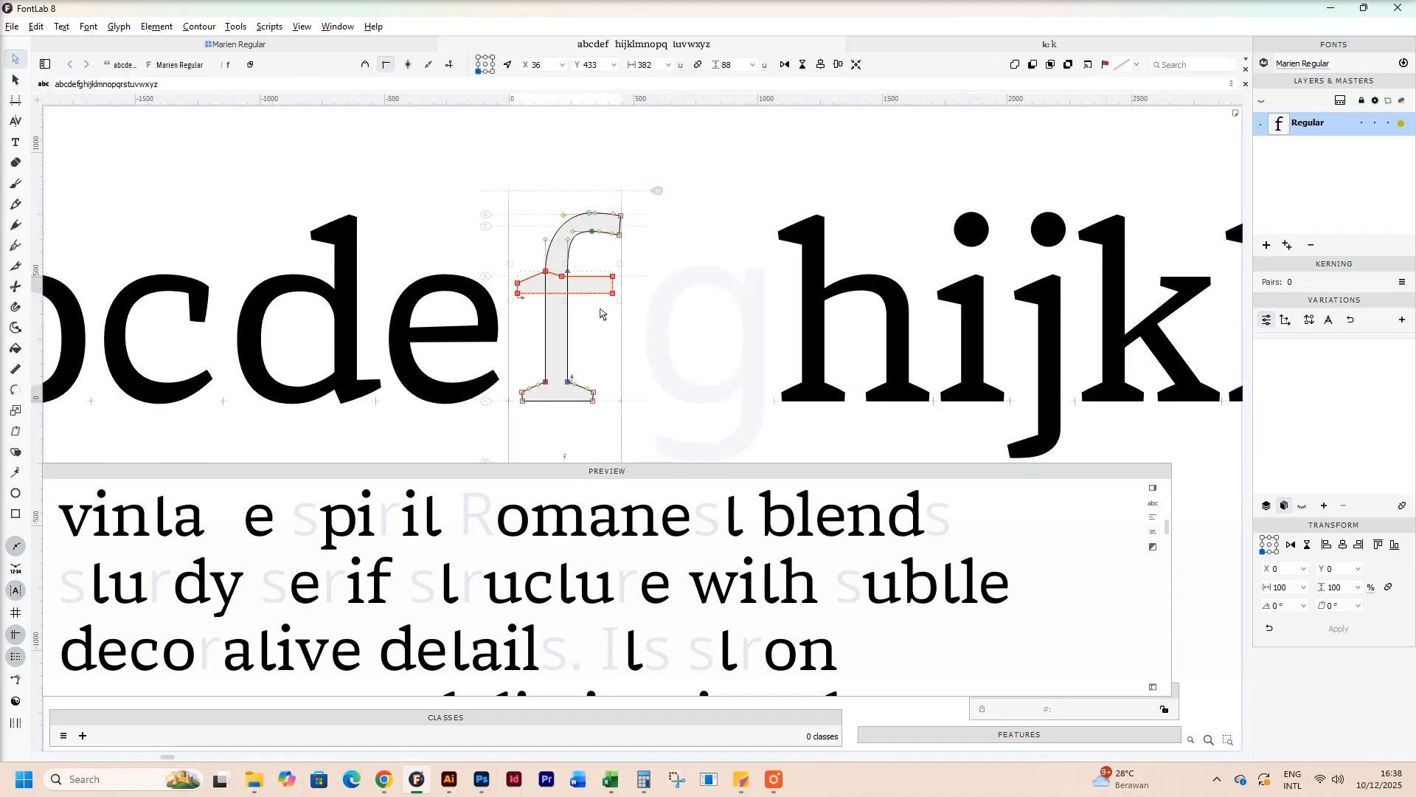
# Step: Reopen the t glyph and paste the f's crossbar into it
pyautogui.hscroll(10, 600, 313)
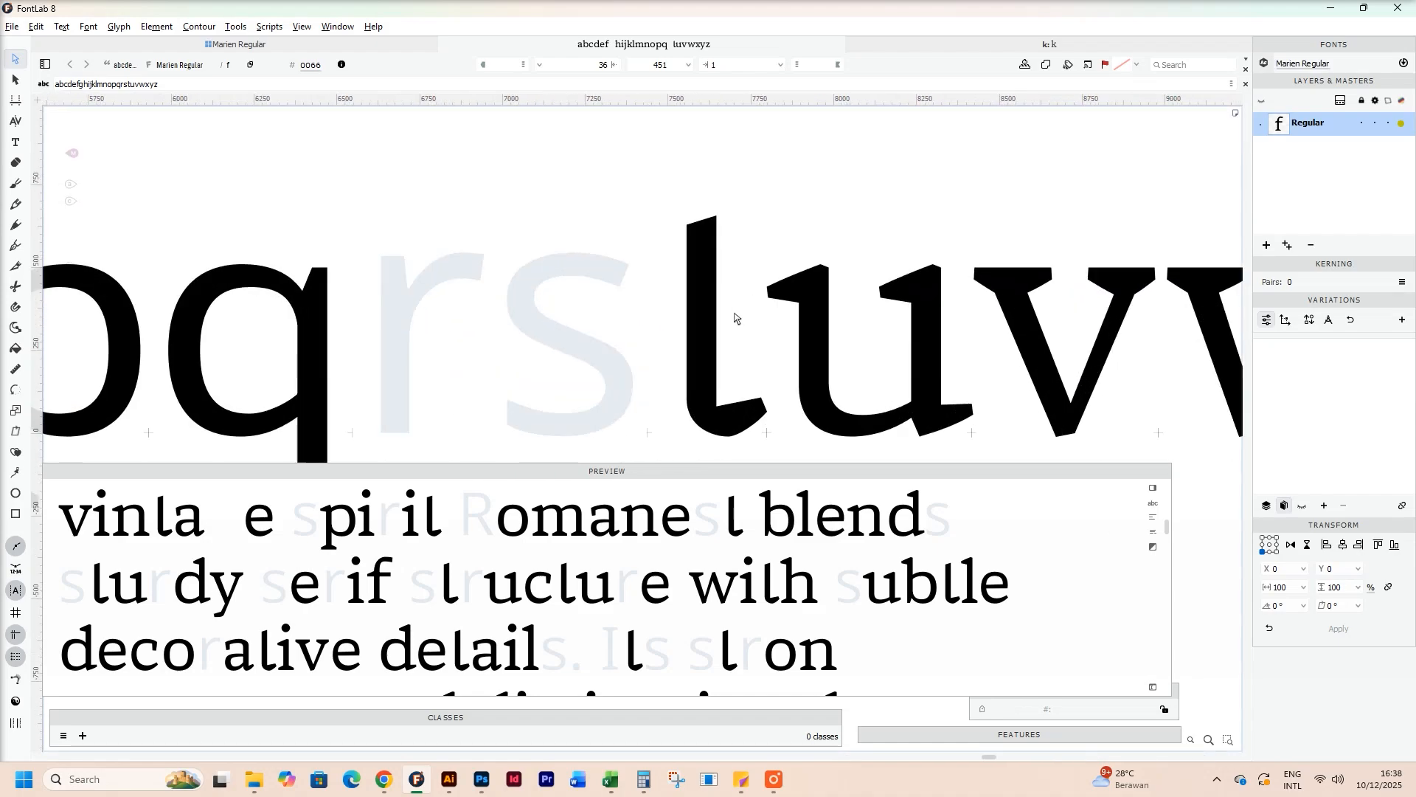
pyautogui.doubleClick(736, 316)
pyautogui.scroll(1, 736, 315)
pyautogui.hotkey('ctrl', 'v')
pyautogui.scroll(2, 740, 307)
# Step: Align the pasted crossbar's peak with the left edge of the t's stem and shorten the bar's right end
pyautogui.moveTo(753, 302); pyautogui.dragTo(694, 301)
pyautogui.scroll(2, 501, 258)
pyautogui.moveTo(397, 202); pyautogui.dragTo(656, 319)
pyautogui.moveTo(582, 222); pyautogui.dragTo(632, 224)
pyautogui.scroll(-3, 768, 364)
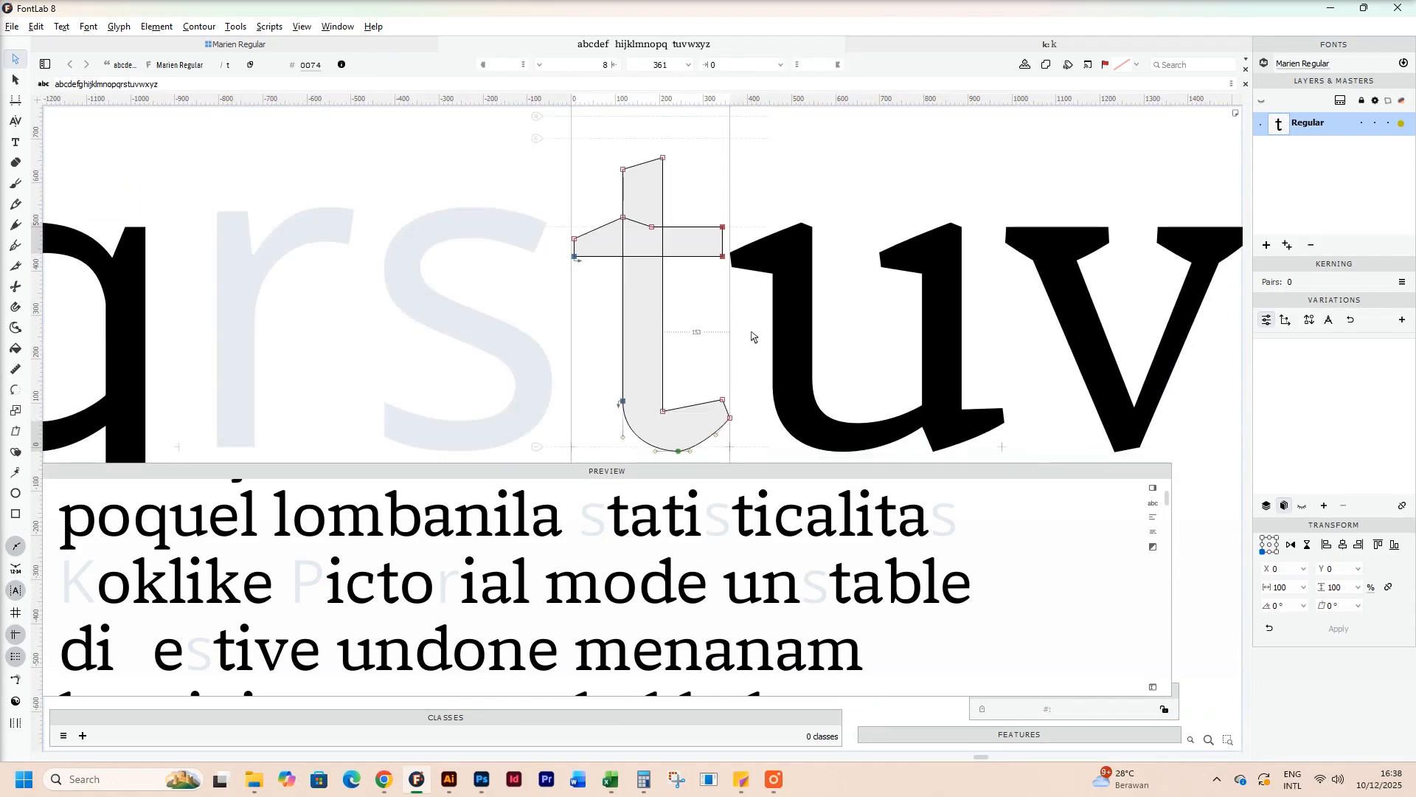
# Step: Set the t's right side bearing to 16
pyautogui.moveTo(740, 331); pyautogui.dragTo(657, 248)
pyautogui.press('space')
pyautogui.scroll(1, 705, 360)
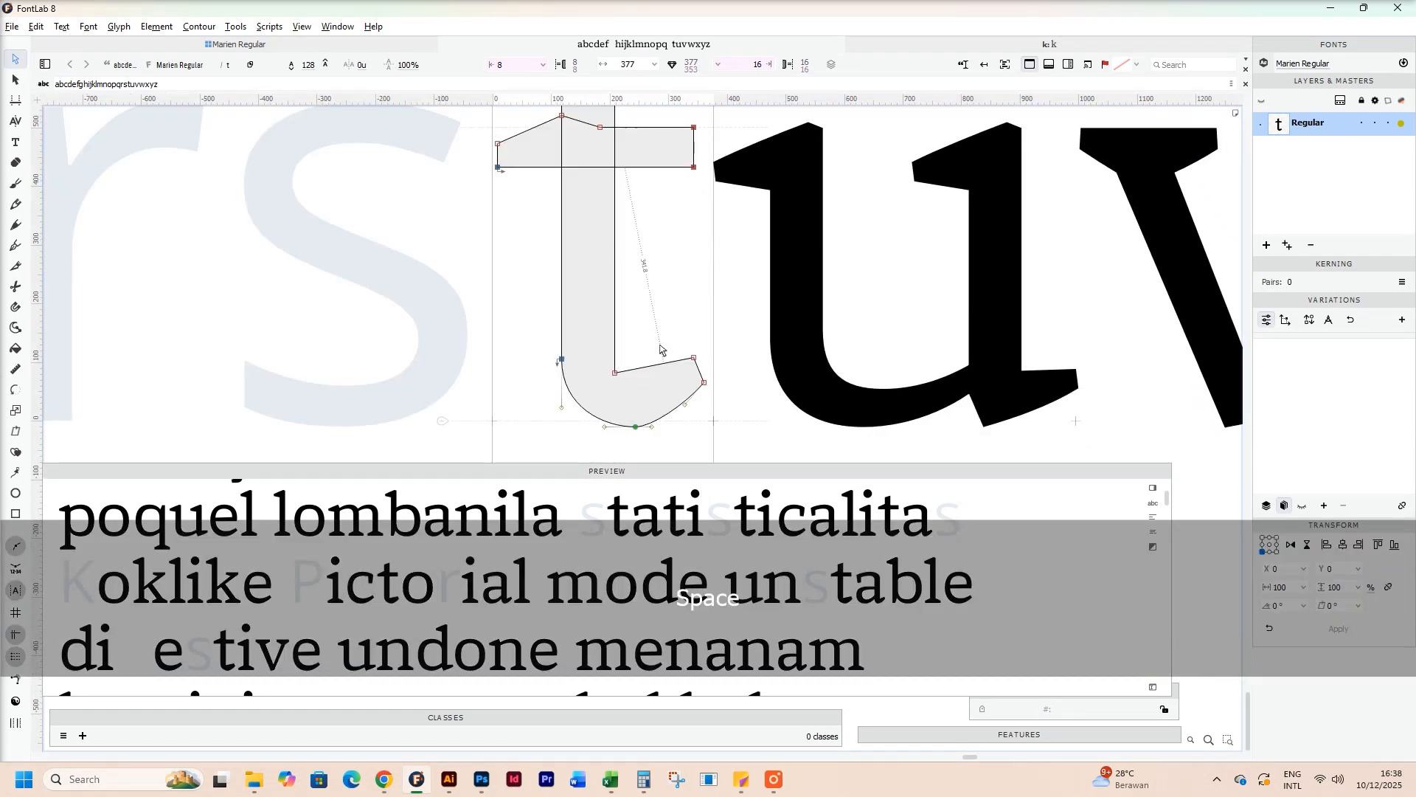
pyautogui.press('space')
# Step: Extend the end edge of the t's hook to the right, placing its lower-left bounds at X 372, Y 63
pyautogui.moveTo(659, 344); pyautogui.dragTo(669, 284)
pyautogui.press('z')
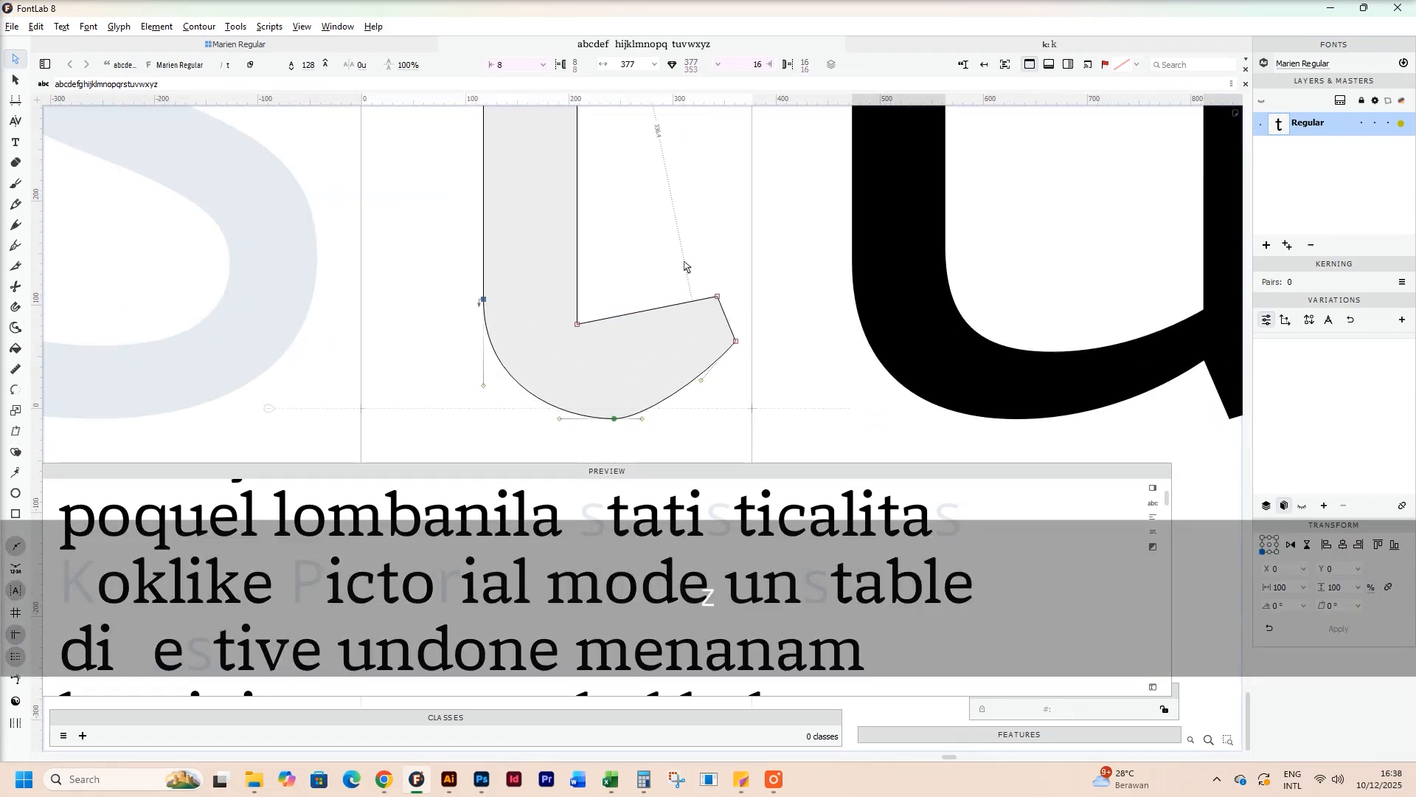
pyautogui.click(735, 326)
pyautogui.moveTo(740, 331); pyautogui.dragTo(761, 332)
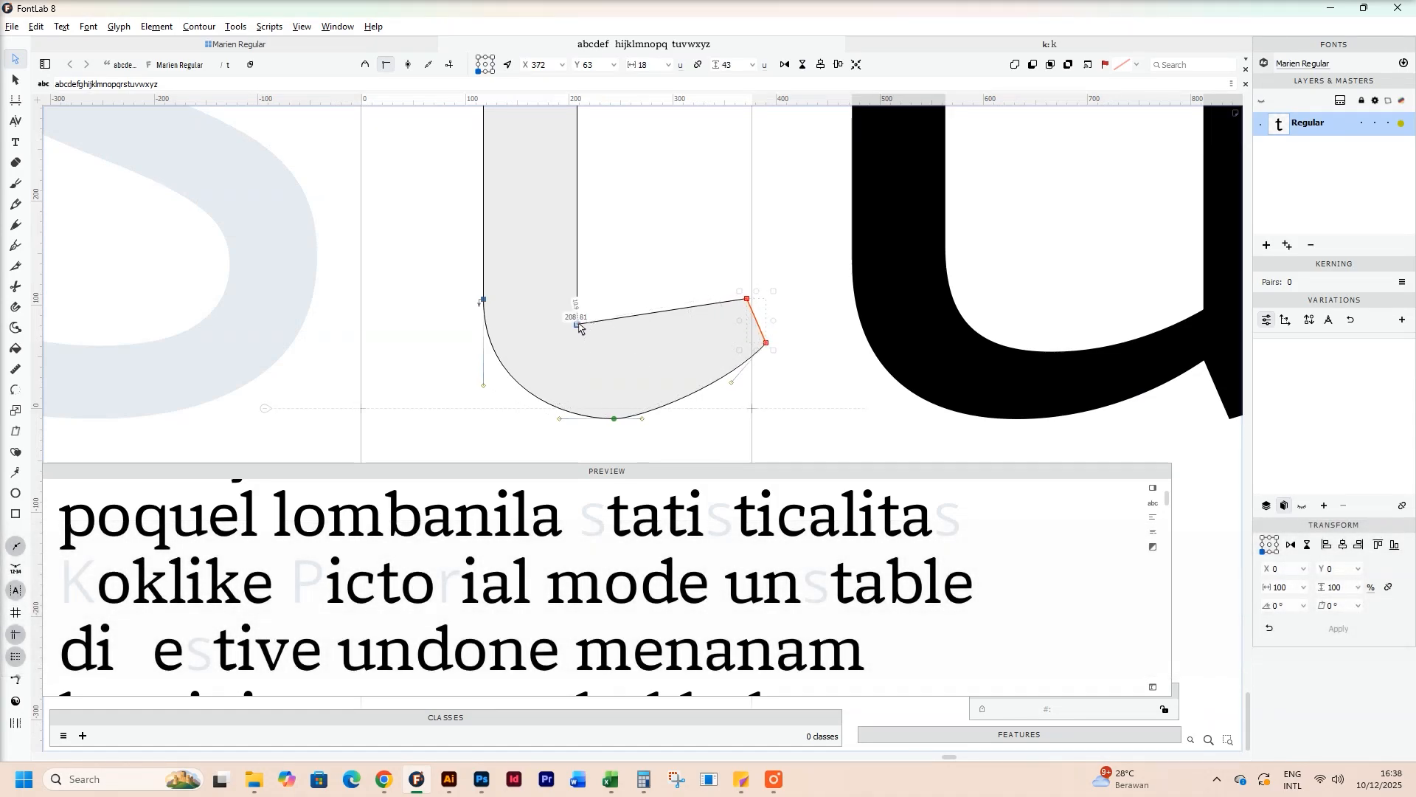
# Step: Compare the t's hook with the tails and curves of the a, b and c
pyautogui.scroll(-5, 538, 361)
pyautogui.press('space')
pyautogui.moveTo(538, 361); pyautogui.dragTo(1072, 363)
pyautogui.moveTo(664, 358); pyautogui.dragTo(1109, 358)
pyautogui.press('z')
pyautogui.press('z')
pyautogui.press('z')
pyautogui.press('z')
pyautogui.press('x')
pyautogui.press('x')
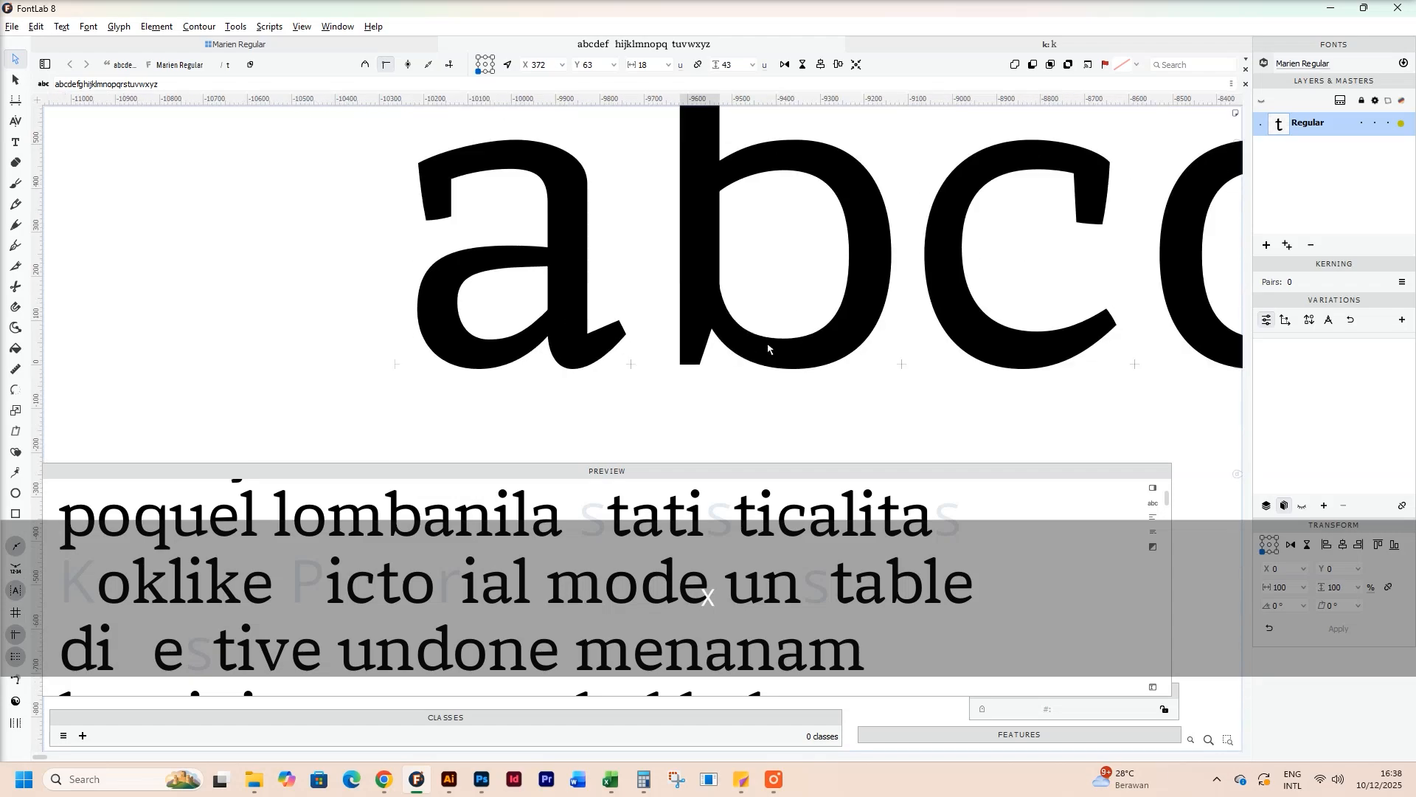
pyautogui.press('x')
pyautogui.press('space')
pyautogui.moveTo(768, 348); pyautogui.dragTo(293, 291)
pyautogui.press('z')
# Step: Lower the inner corner of the t's hook slightly and shift the hook's end edge to about X 377, Y 66
pyautogui.click(526, 325)
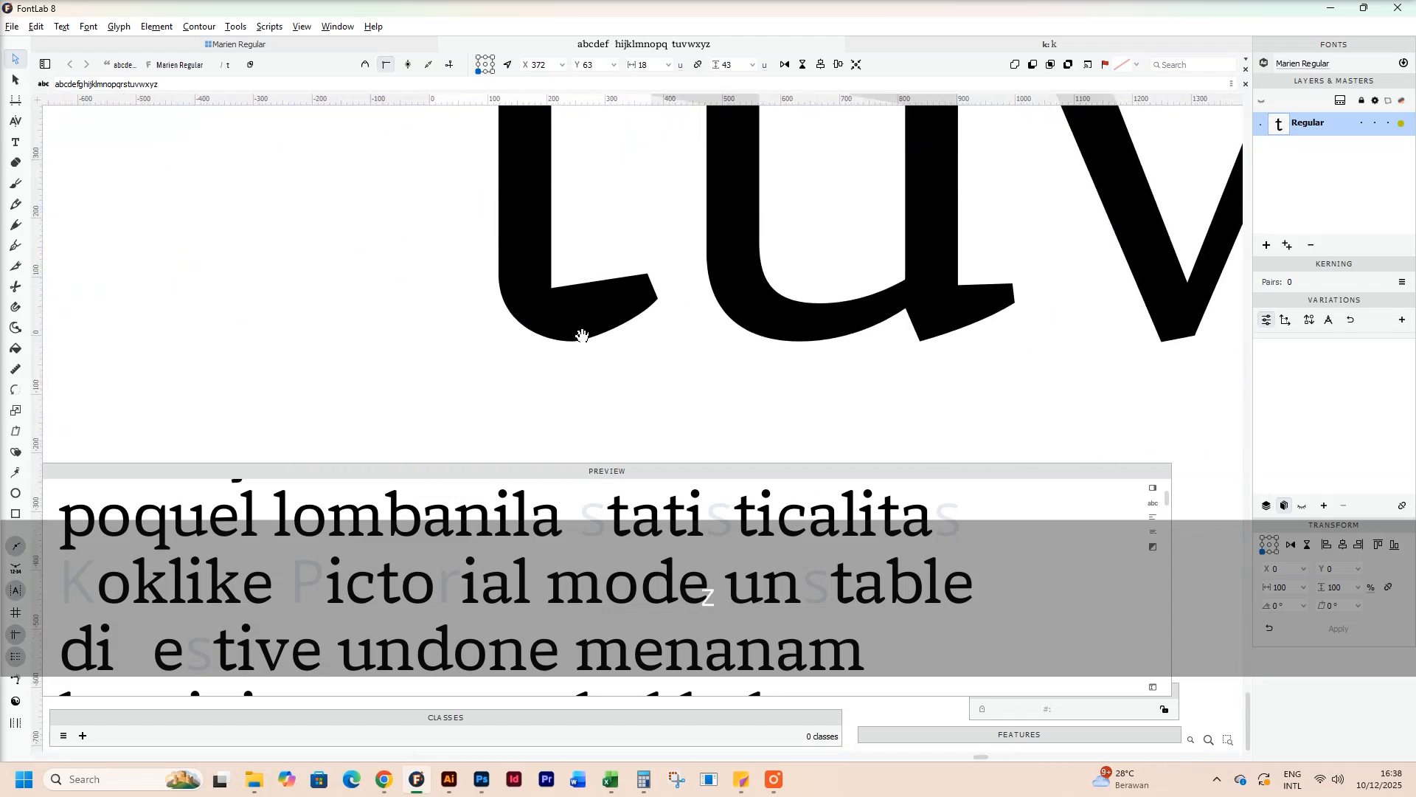
pyautogui.click(636, 257)
pyautogui.moveTo(427, 304); pyautogui.dragTo(428, 315)
pyautogui.moveTo(636, 219); pyautogui.dragTo(756, 375)
pyautogui.moveTo(678, 329)
pyautogui.mouseDown()
pyautogui.moveTo(651, 331)
pyautogui.moveTo(666, 322)
pyautogui.mouseUp()
# Step: Extend the right end of the t's crossbar to X 380
pyautogui.press('x')
pyautogui.click(580, 247)
pyautogui.press('x')
pyautogui.press('space')
pyautogui.moveTo(582, 144); pyautogui.dragTo(597, 369)
pyautogui.moveTo(583, 337); pyautogui.dragTo(644, 222)
pyautogui.moveTo(612, 274); pyautogui.dragTo(634, 274)
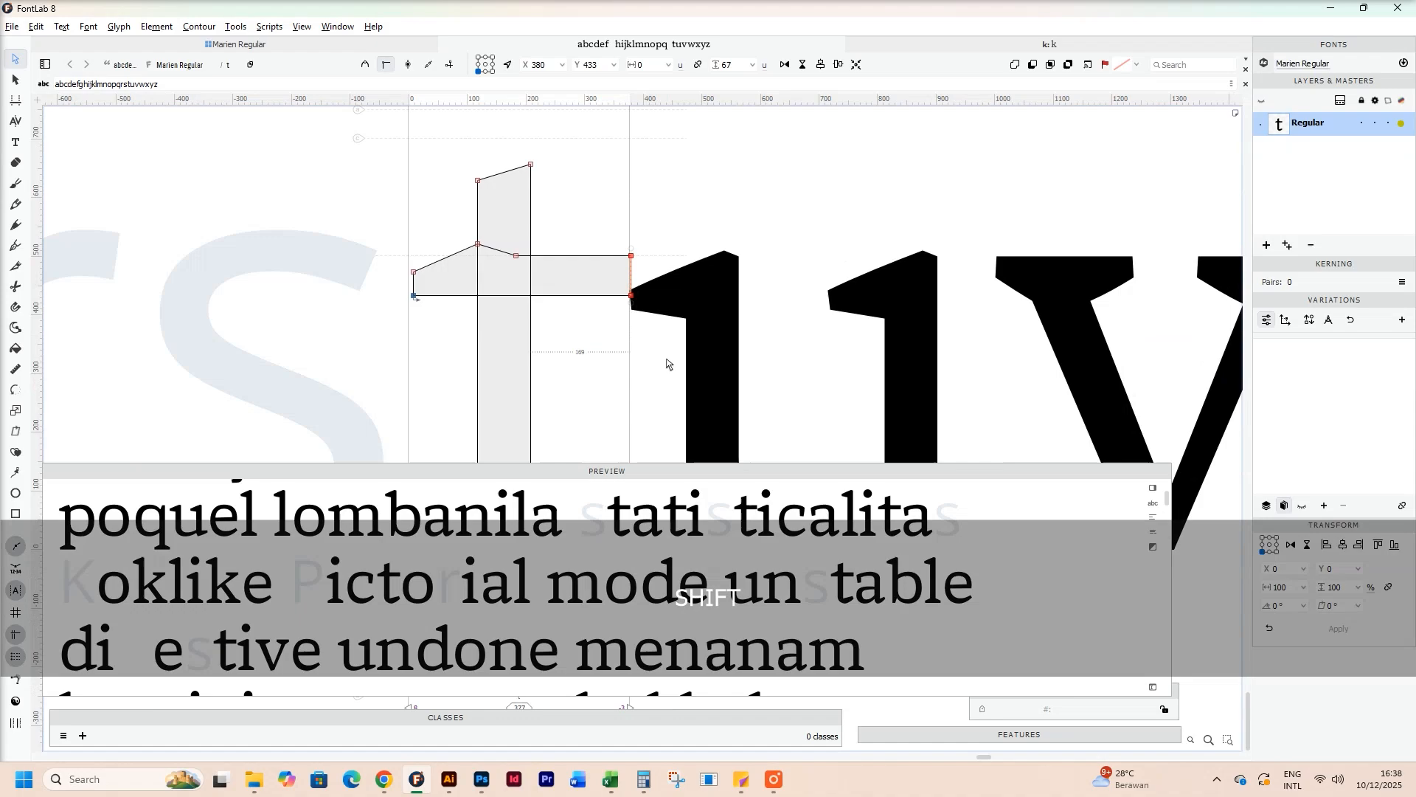
# Step: Widen the t's advance width to 403 with a right side bearing of 8
pyautogui.press('x')
pyautogui.press('space')
pyautogui.moveTo(596, 379); pyautogui.dragTo(643, 401)
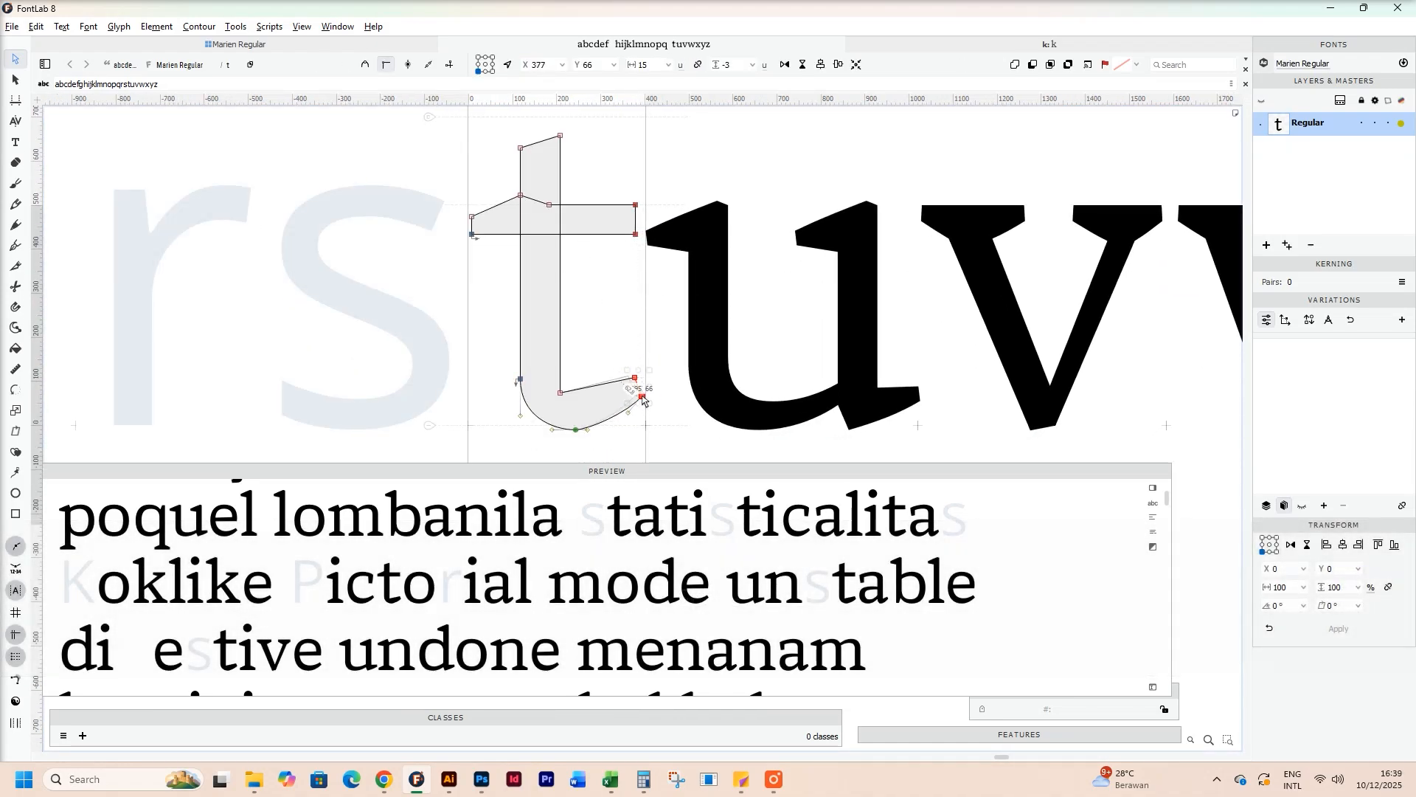
pyautogui.click(606, 336)
# Step: Move the lowest node of the t's hook to X 231, Y -10 and lengthen its right curve handle
pyautogui.press('space')
pyautogui.moveTo(564, 441); pyautogui.dragTo(613, 362)
pyautogui.press('z')
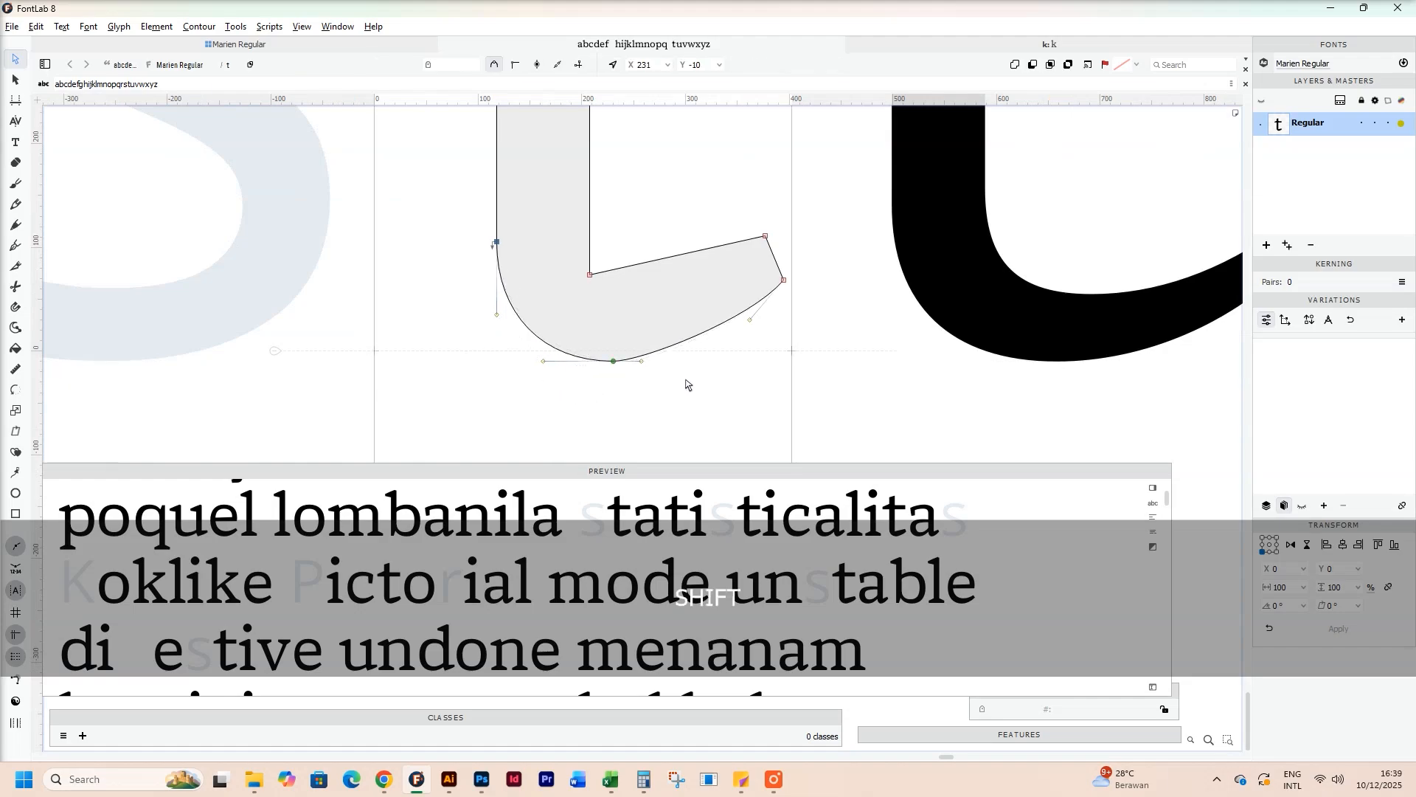
pyautogui.moveTo(698, 338); pyautogui.dragTo(726, 336)
pyautogui.press('x')
pyautogui.press('space')
pyautogui.moveTo(733, 349); pyautogui.dragTo(735, 395)
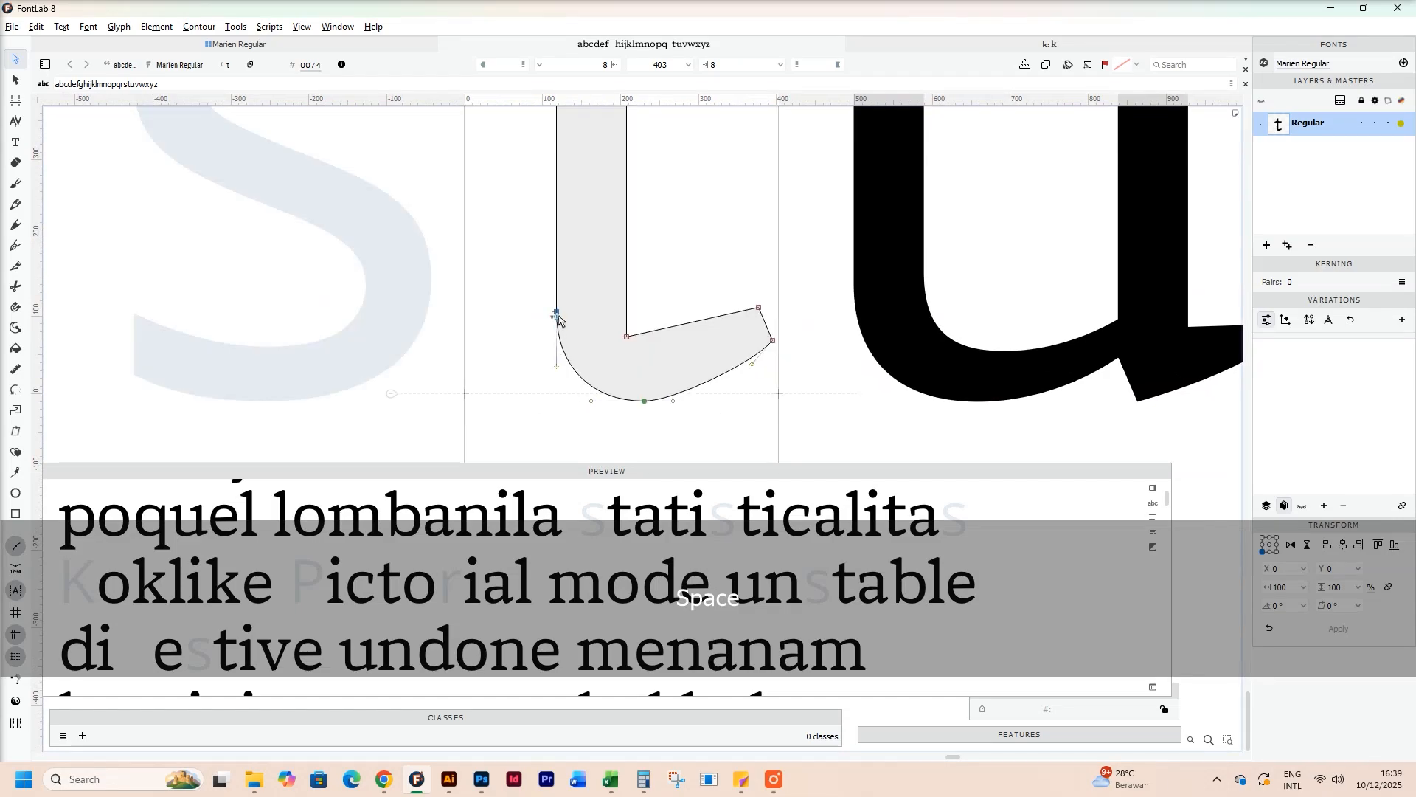
# Step: Lower the node where the stem's left edge starts curving to Y 93 and slide the hook's lowest node slightly left
pyautogui.moveTo(557, 313); pyautogui.dragTo(557, 322)
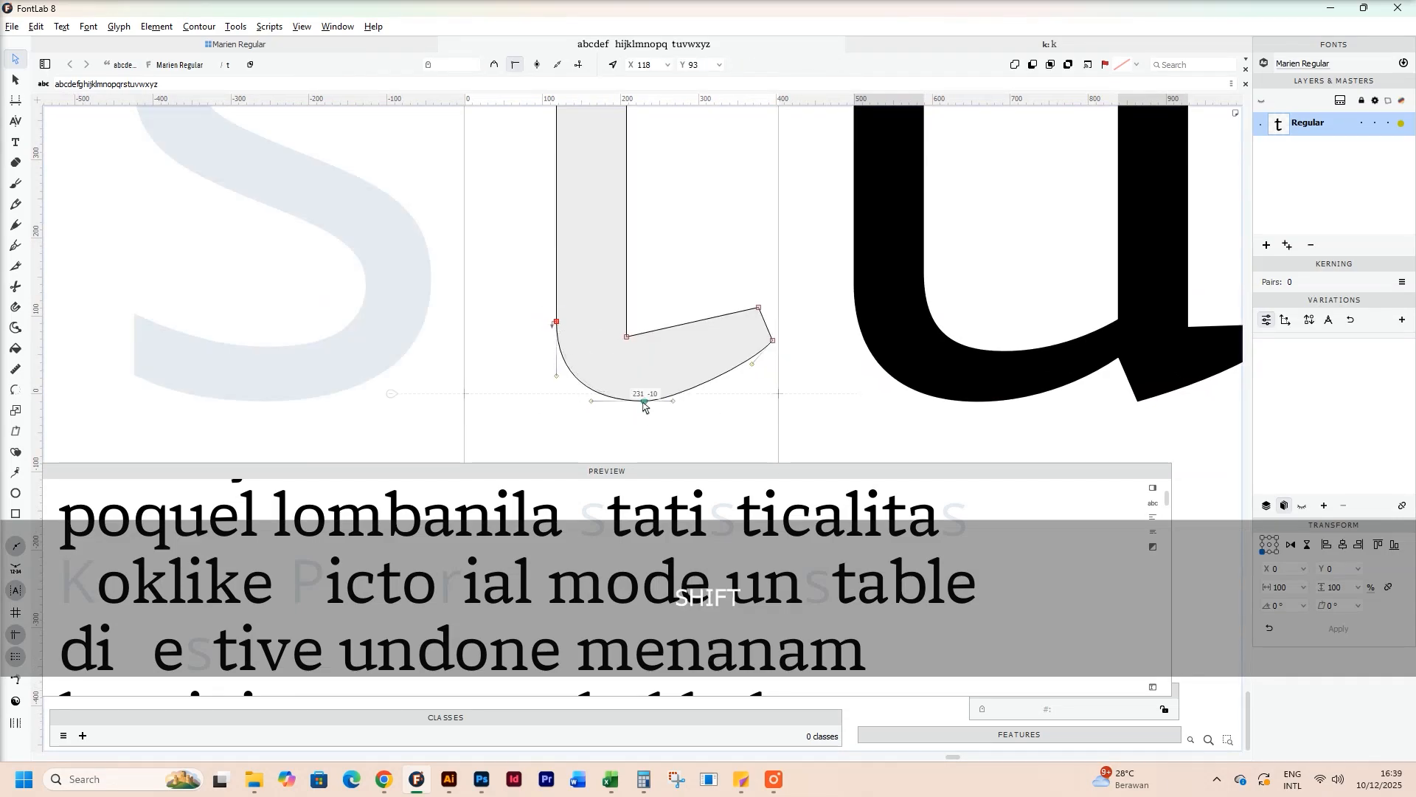
pyautogui.moveTo(644, 402); pyautogui.dragTo(638, 403)
pyautogui.click(573, 391)
# Step: Examine the top of the t's stem and its junction with the crossbar
pyautogui.scroll(-2, 616, 433)
pyautogui.press('space')
pyautogui.moveTo(641, 304); pyautogui.dragTo(664, 326)
pyautogui.press('z')
pyautogui.press('z')
pyautogui.press('z')
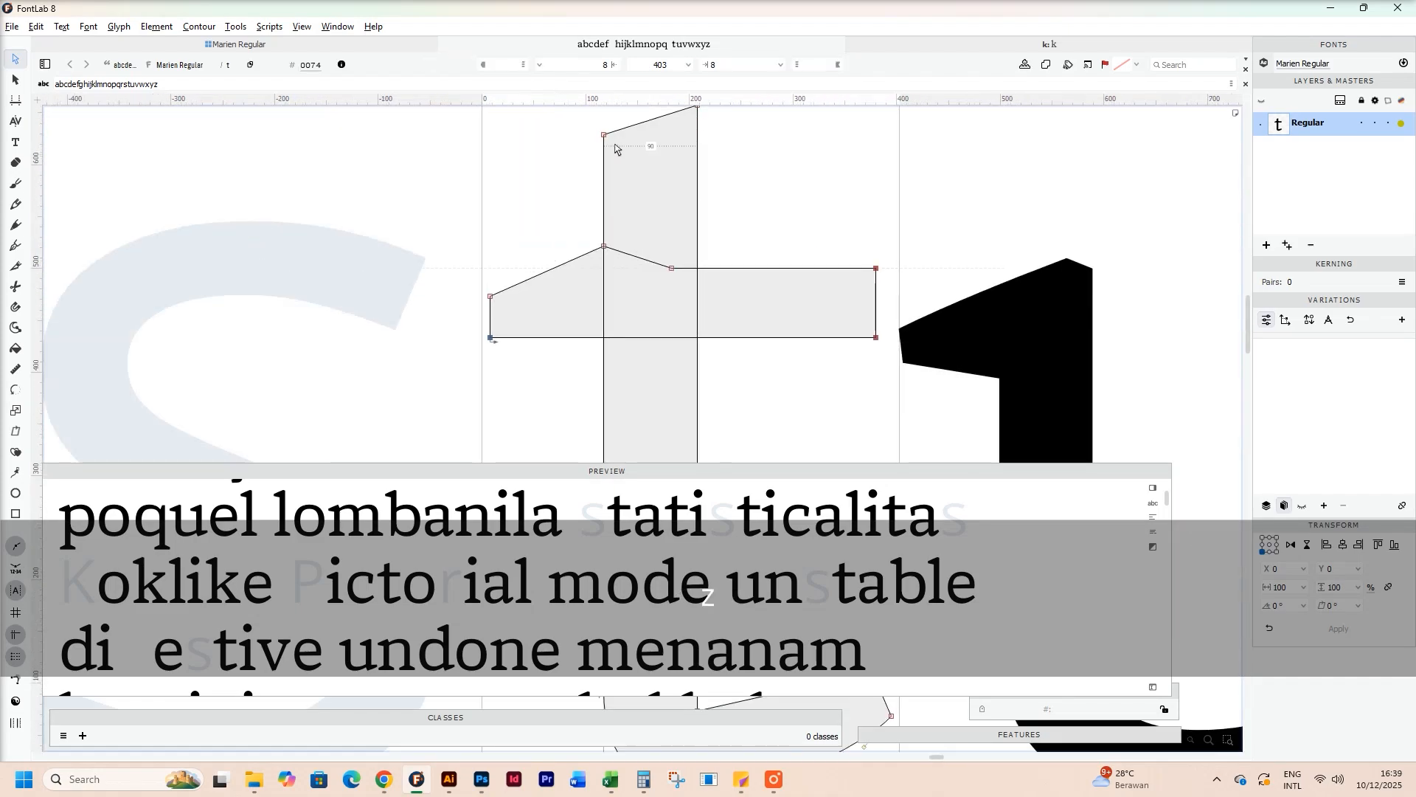
pyautogui.press('space')
pyautogui.moveTo(614, 212); pyautogui.dragTo(622, 247)
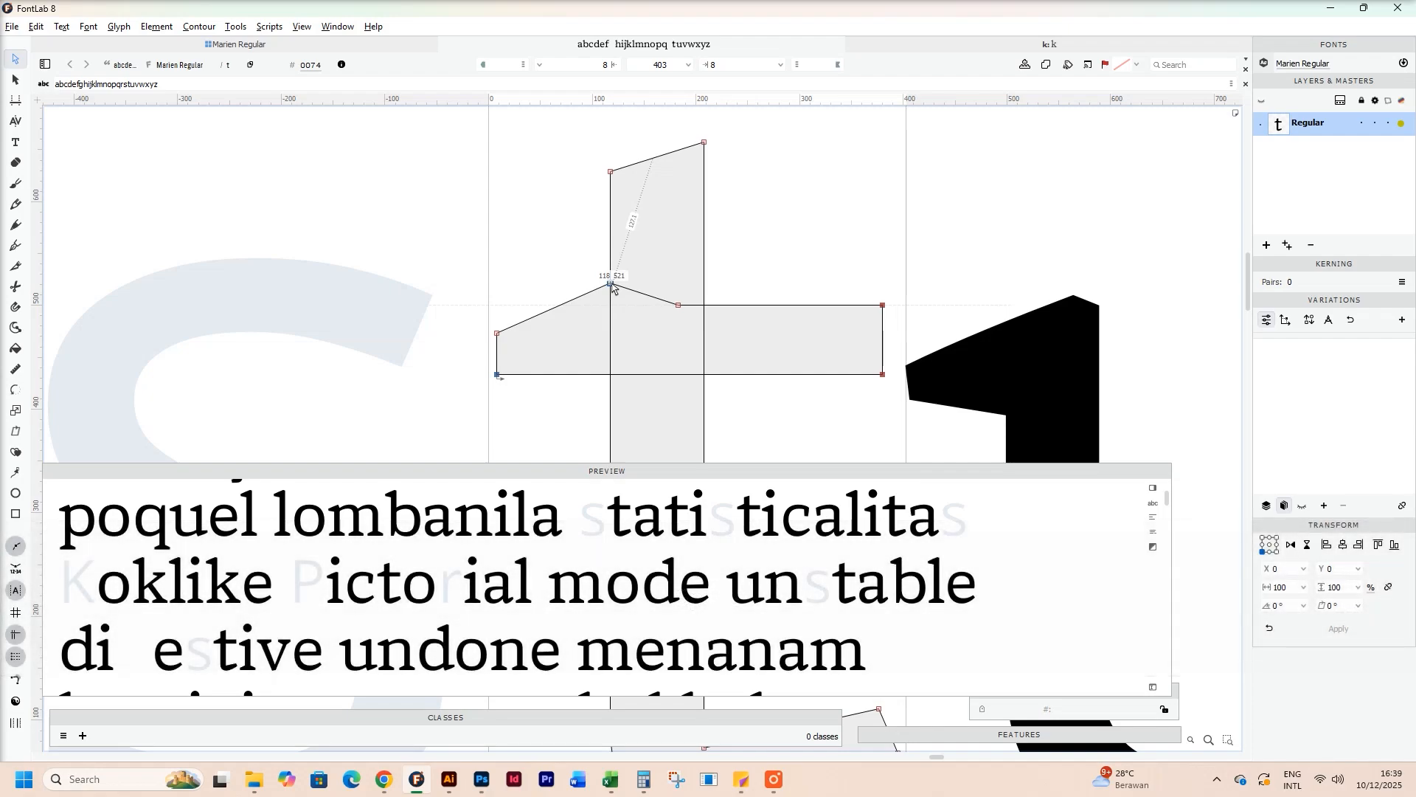
pyautogui.press('x')
pyautogui.press('x')
pyautogui.press('x')
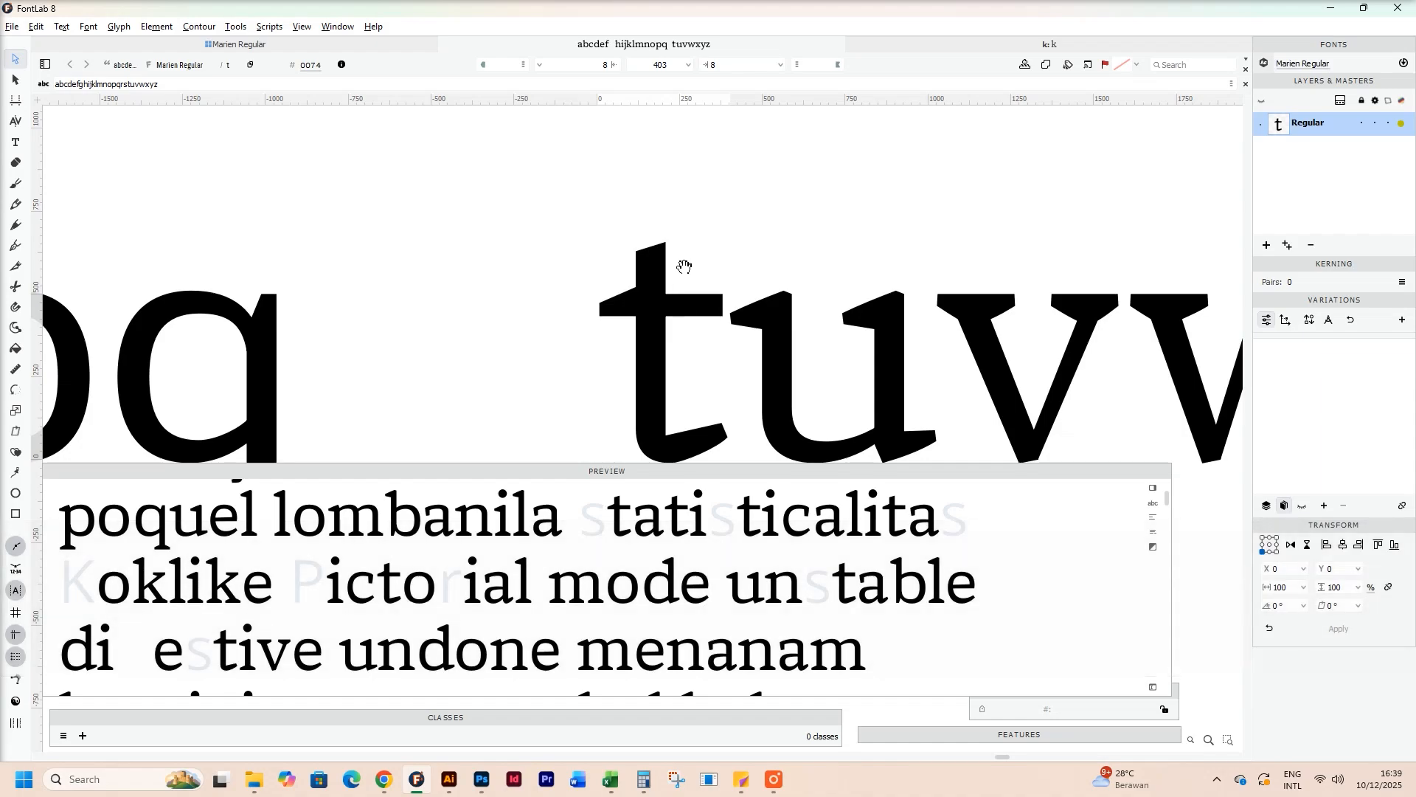
# Step: Try lowering the stem's upper-left corner onto the crossbar's peak to form a diagonal top, and undo the attempt
pyautogui.press('z')
pyautogui.moveTo(595, 254); pyautogui.dragTo(597, 304)
pyautogui.hotkey('ctrl', 'z')
pyautogui.hotkey('ctrl', 'z')
pyautogui.hotkey('ctrl', 'z')
pyautogui.hotkey('ctrl', 'z')
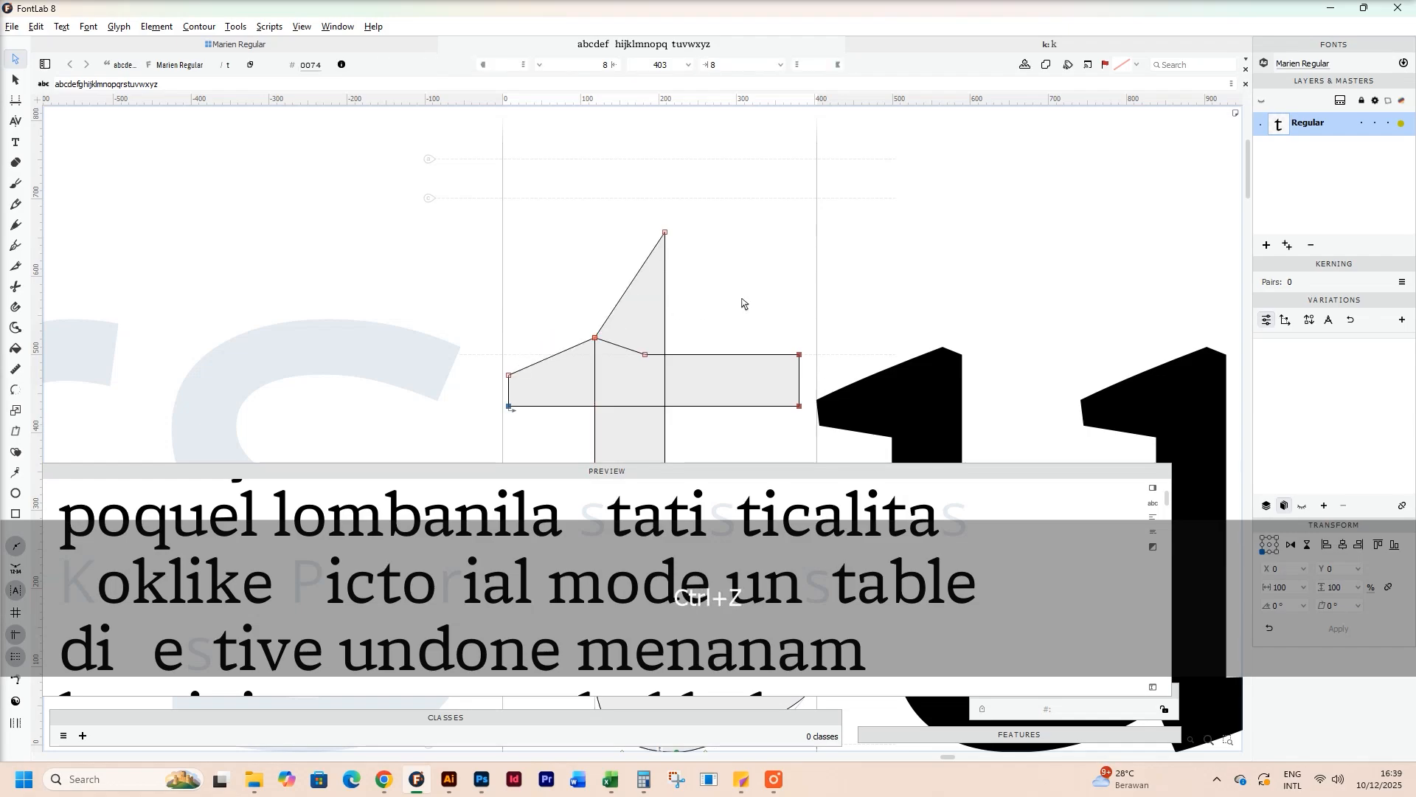
# Step: Check the t's shape and spacing against the neighbouring p, q, u, v and w
pyautogui.scroll(-4, 744, 304)
pyautogui.press('space')
pyautogui.moveTo(724, 428); pyautogui.dragTo(702, 319)
pyautogui.press('space')
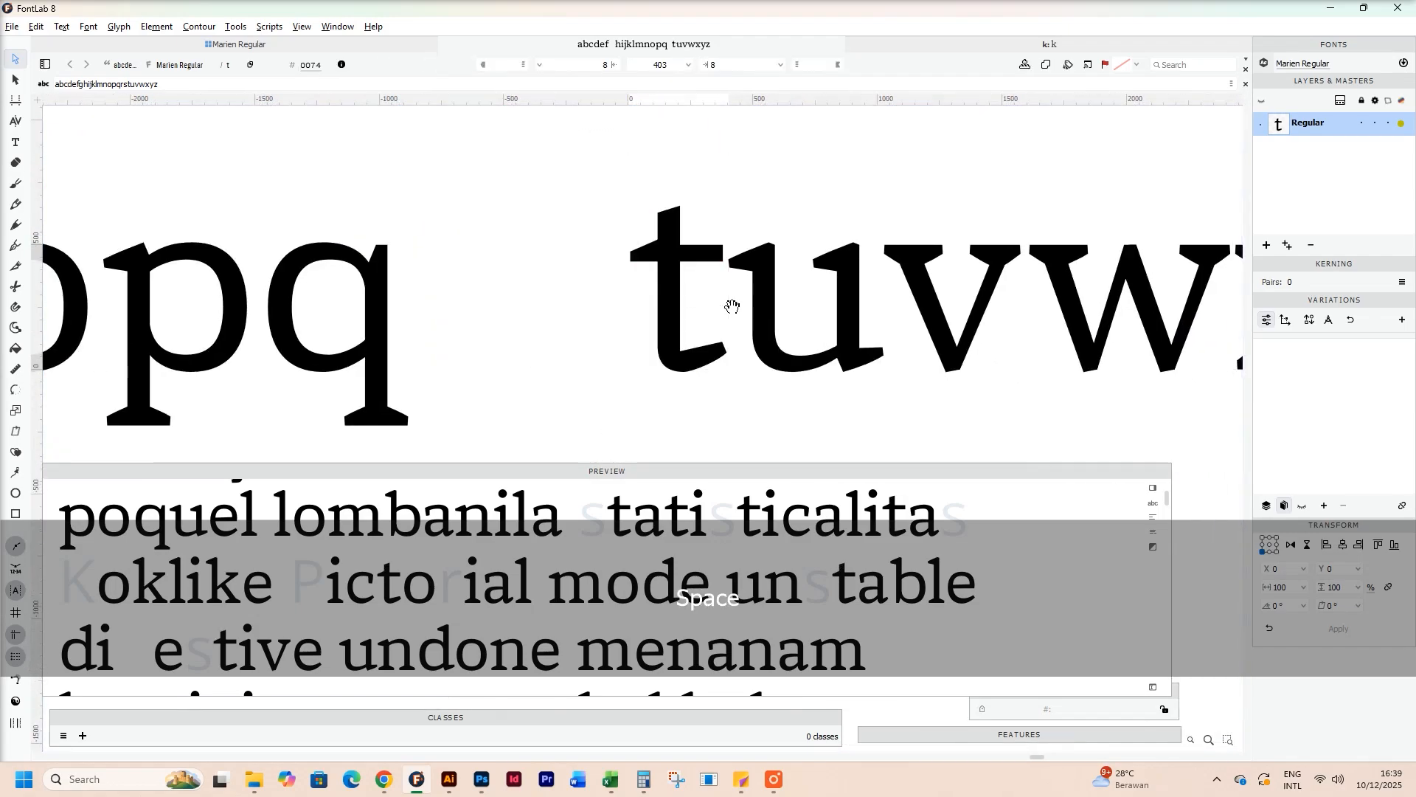
pyautogui.scroll(1, 752, 347)
pyautogui.press('z')
pyautogui.press('space')
pyautogui.moveTo(894, 392); pyautogui.dragTo(850, 393)
pyautogui.press('x')
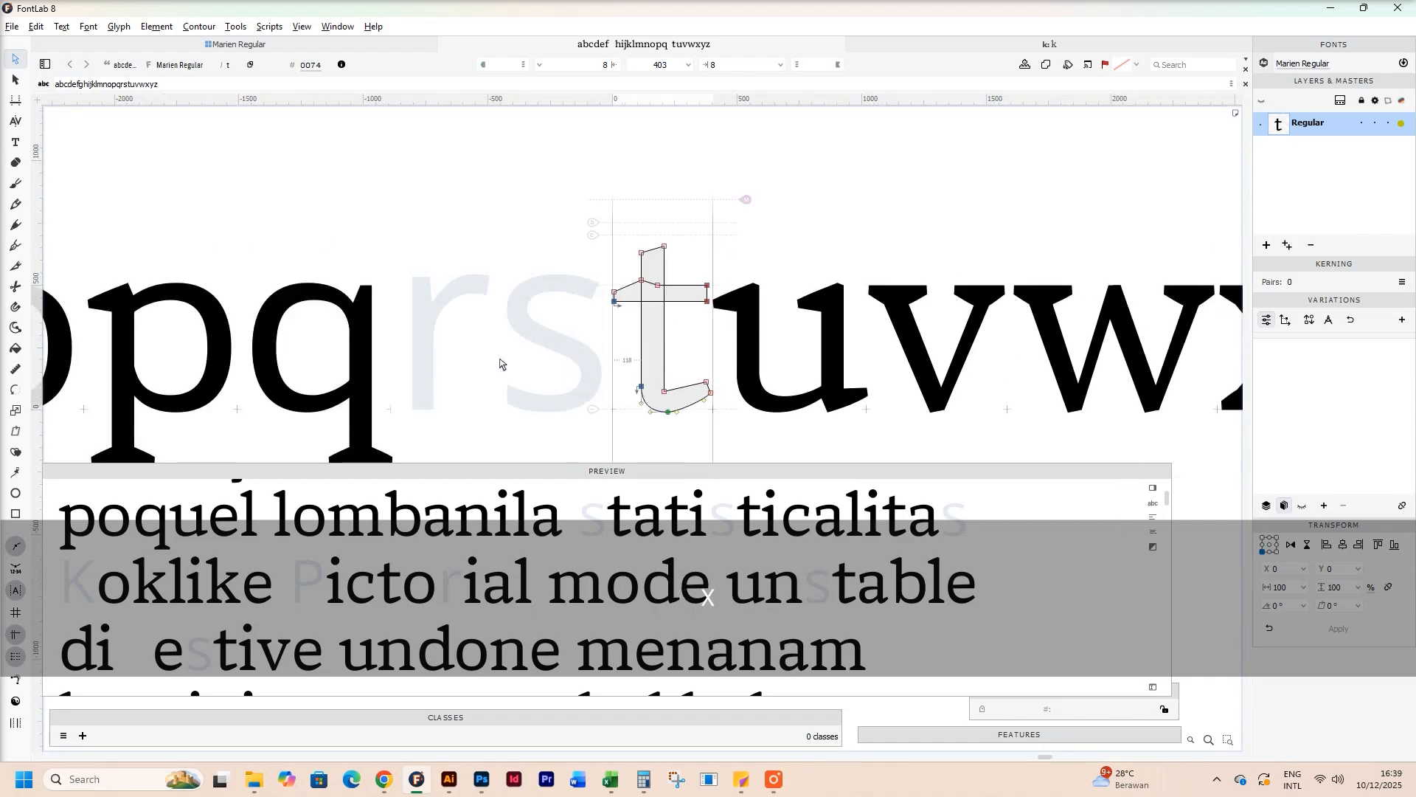
pyautogui.press('x')
pyautogui.press('space')
pyautogui.moveTo(411, 354); pyautogui.dragTo(520, 331)
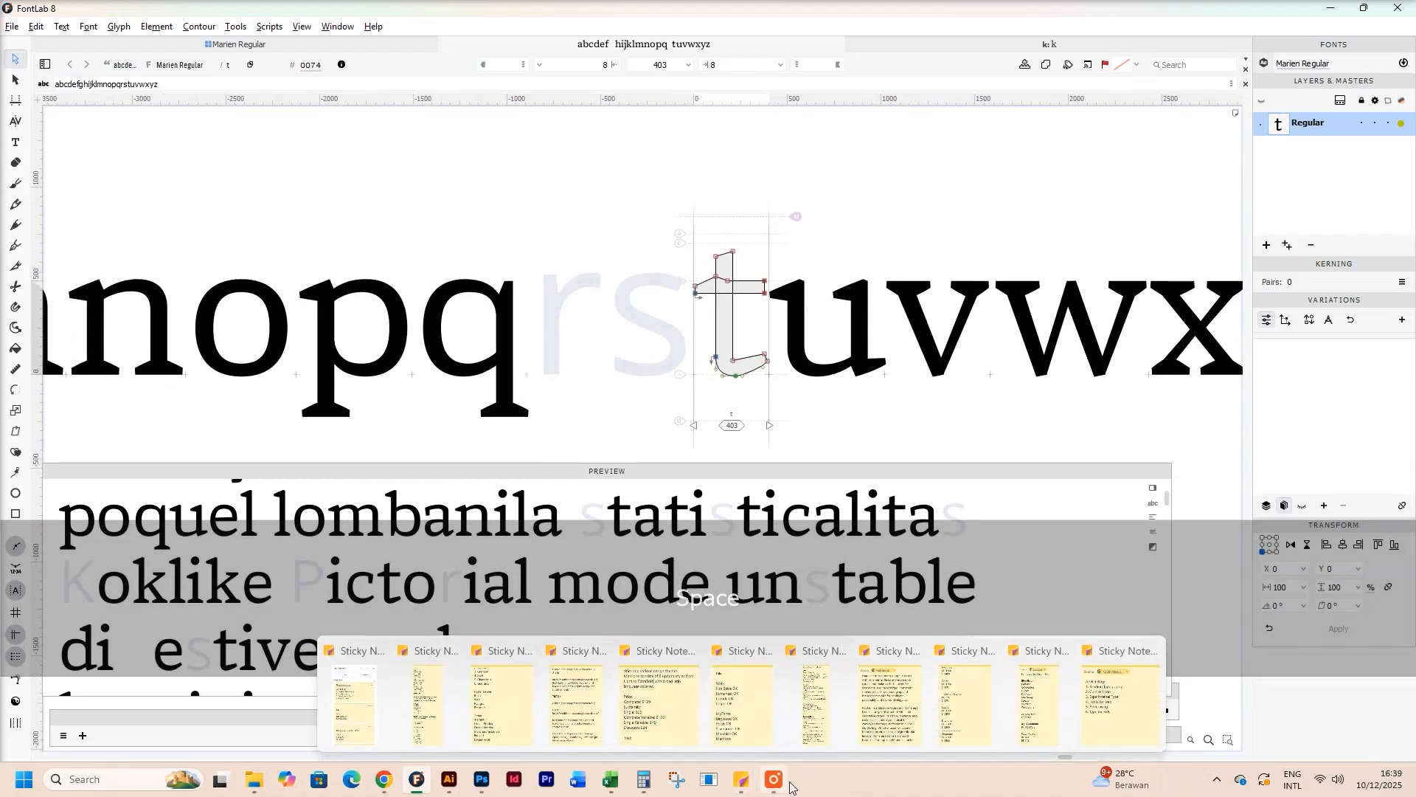
pyautogui.click(774, 780)
pyautogui.click(583, 175)
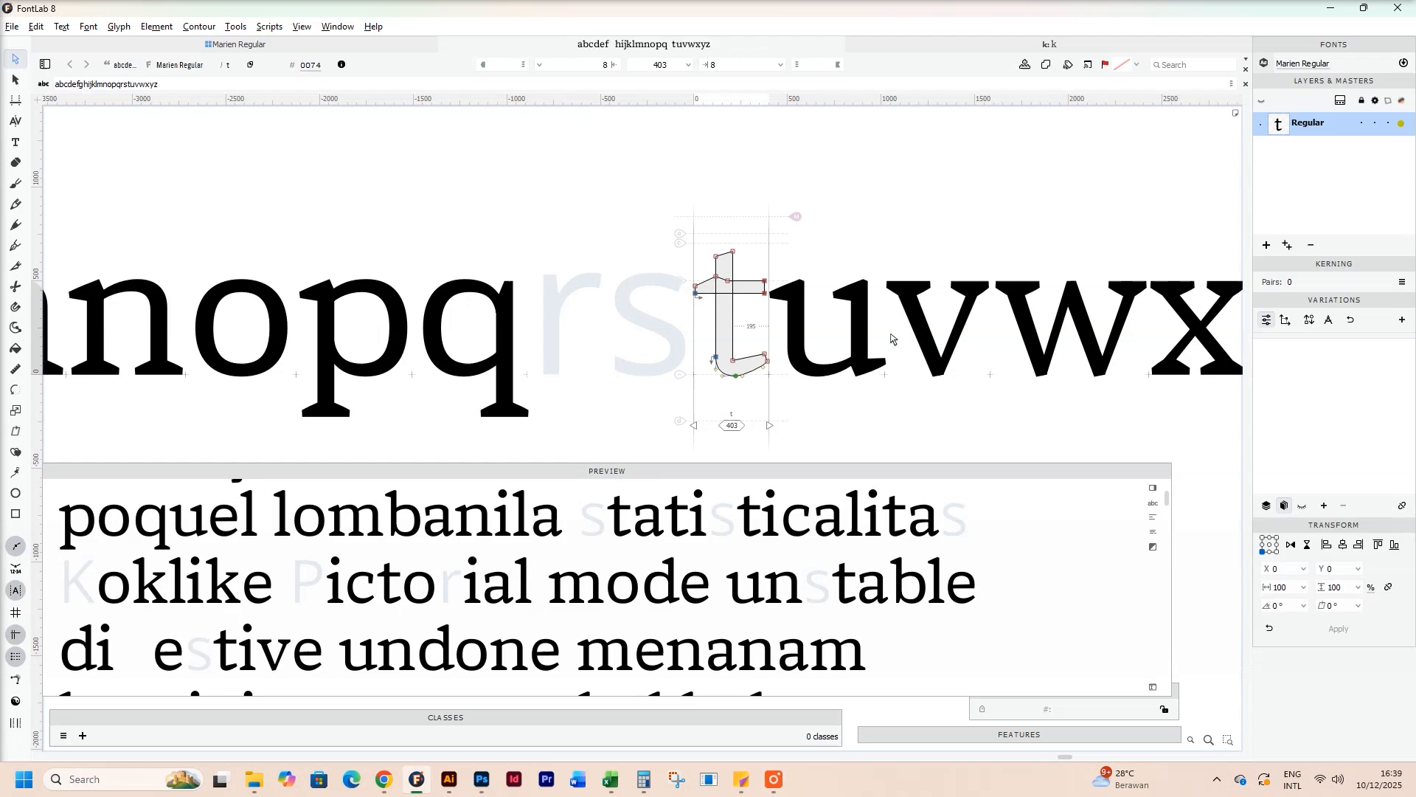
# Step: Open the n glyph and copy all of its contours
pyautogui.press('x')
pyautogui.press('space')
pyautogui.moveTo(287, 365); pyautogui.dragTo(597, 355)
pyautogui.press('z')
pyautogui.press('z')
pyautogui.press('space')
pyautogui.moveTo(692, 337); pyautogui.dragTo(516, 332)
pyautogui.press('z')
pyautogui.doubleClick(457, 310)
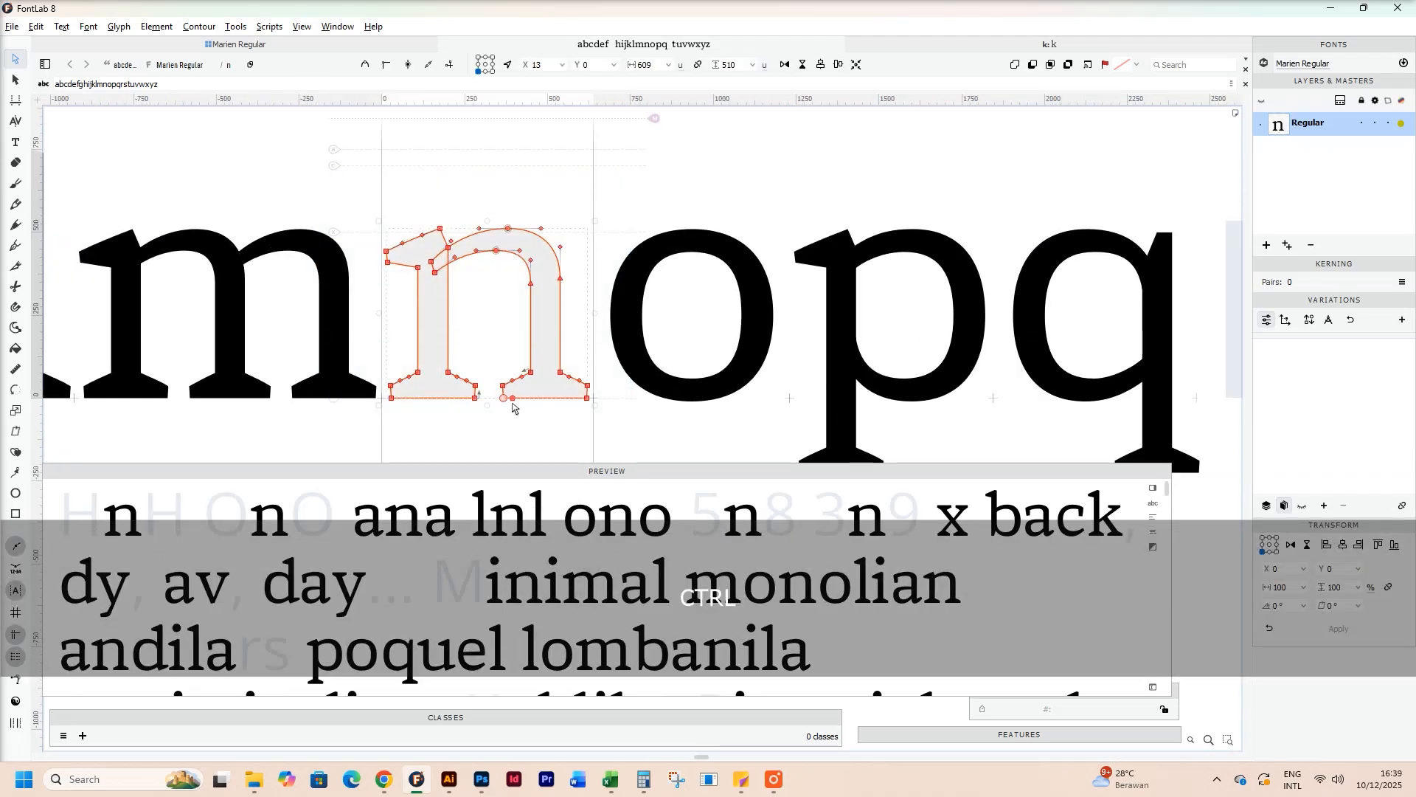
pyautogui.click(496, 322)
# Step: Open the empty r glyph and paste the n's contours into it
pyautogui.press('x')
pyautogui.press('x')
pyautogui.press('space')
pyautogui.press('z')
pyautogui.moveTo(1004, 332); pyautogui.dragTo(613, 307)
pyautogui.doubleClick(629, 322)
pyautogui.hotkey('ctrl', 'v')
# Step: Cut vertically through the pasted arch just right of its peak with the Knife tool
pyautogui.press('z')
pyautogui.press('space')
pyautogui.click(615, 307)
pyautogui.press('z')
pyautogui.press('z')
pyautogui.press('3')
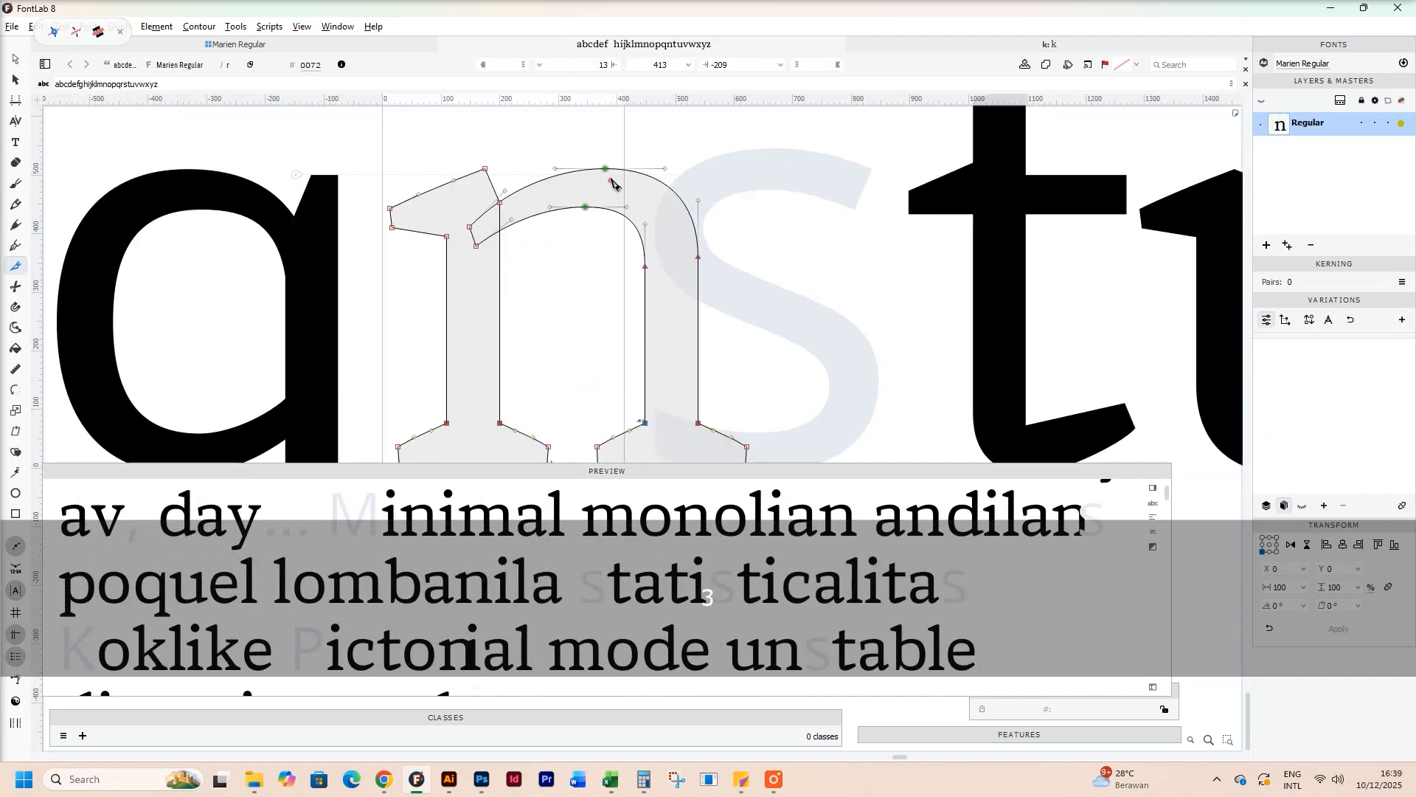
pyautogui.moveTo(616, 156); pyautogui.dragTo(616, 234)
pyautogui.press('a')
# Step: Delete the right leg and the rest of the arch beyond the cut, leaving the r's stem and short arm
pyautogui.press('x')
pyautogui.press('x')
pyautogui.press('space')
pyautogui.moveTo(600, 337); pyautogui.dragTo(701, 431)
pyautogui.press('BackSpace')
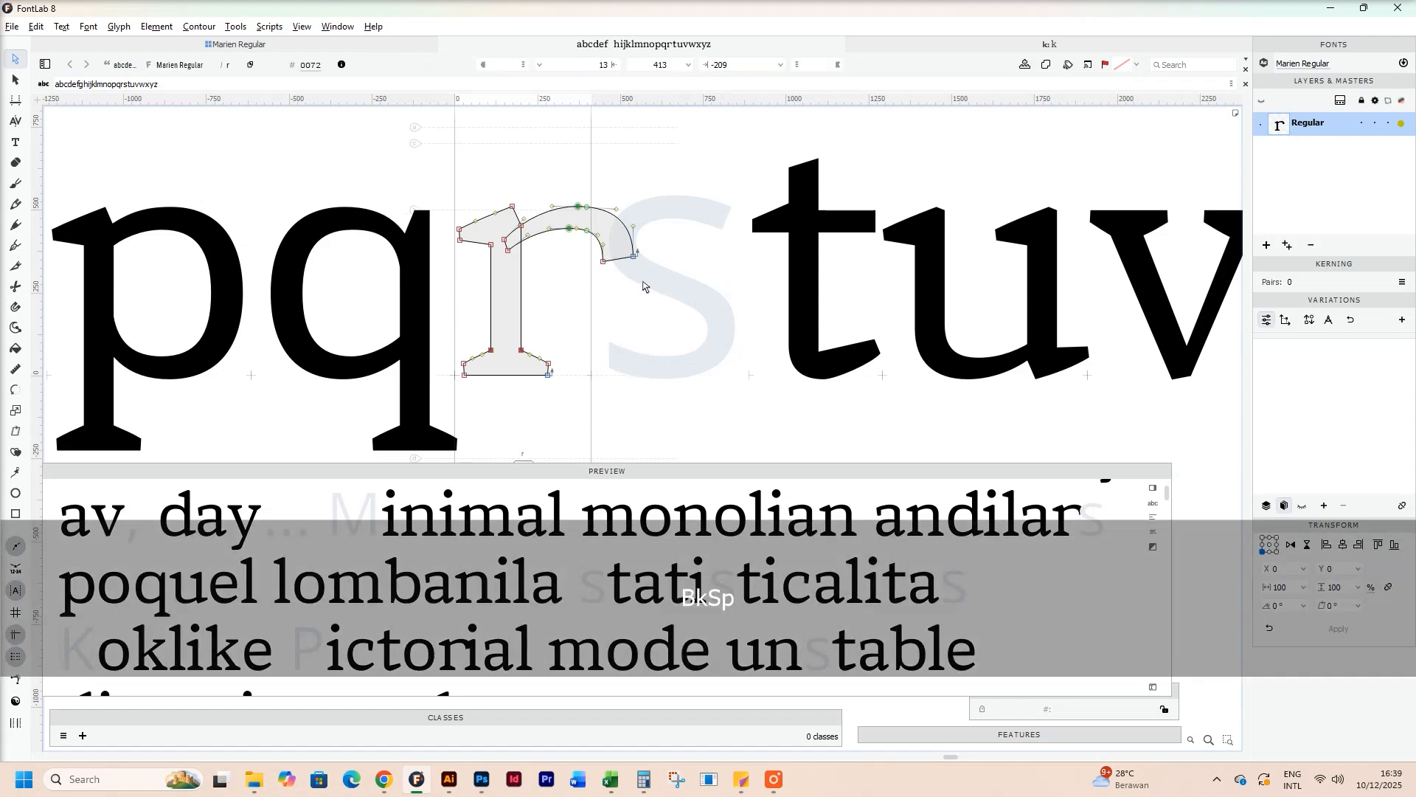
pyautogui.press('BackSpace')
pyautogui.moveTo(608, 199); pyautogui.dragTo(646, 274)
pyautogui.press('BackSpace')
# Step: Set the r's right side bearing to 34 for an advance width of 432
pyautogui.press('space')
pyautogui.moveTo(576, 306); pyautogui.dragTo(665, 329)
pyautogui.press('z')
pyautogui.press('z')
pyautogui.press('space')
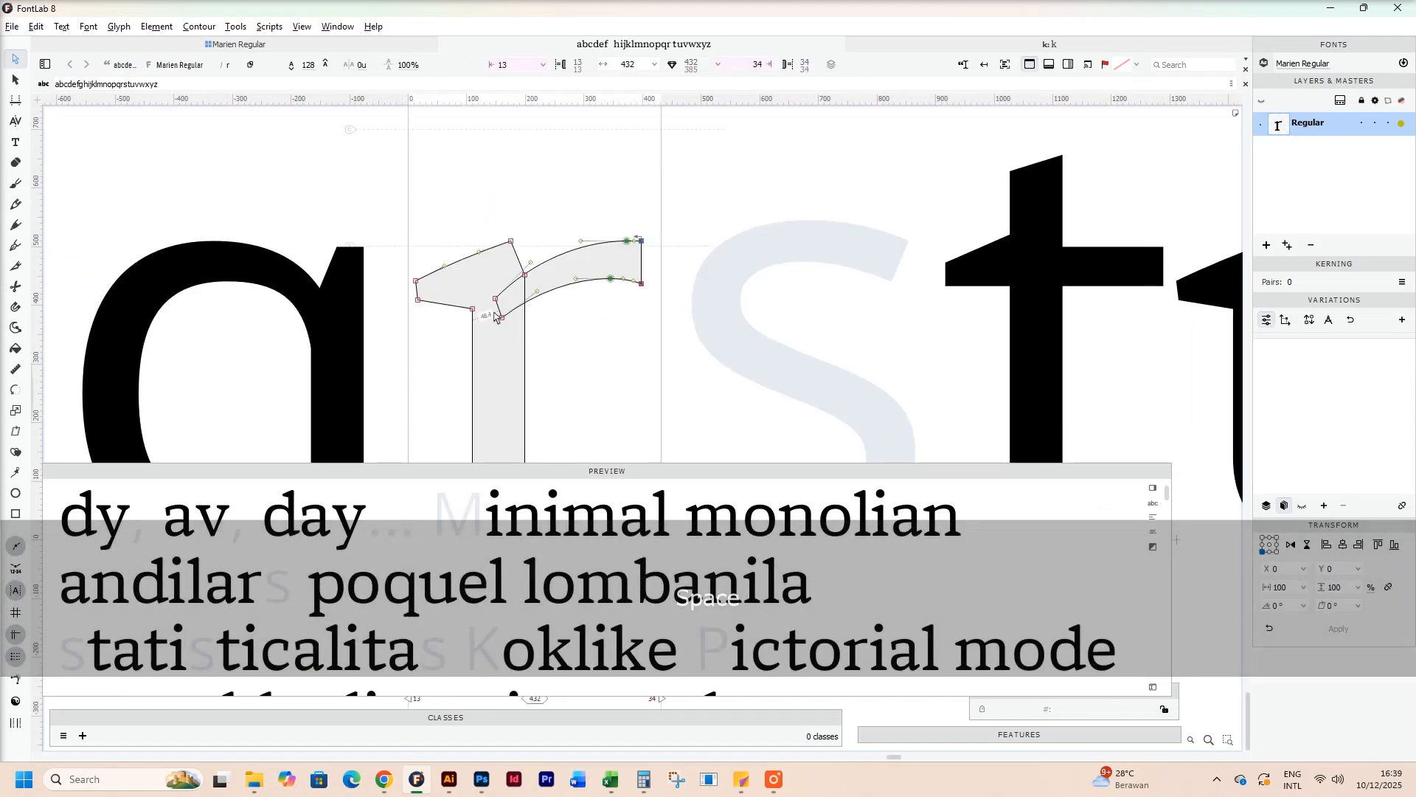
# Step: Lower the two root nodes of the r's arm inside the stem so the arm branches off more deeply
pyautogui.click(499, 308)
pyautogui.moveTo(506, 322); pyautogui.dragTo(506, 363)
pyautogui.click(590, 336)
pyautogui.press('z')
pyautogui.press('z')
pyautogui.moveTo(435, 329)
pyautogui.mouseDown()
pyautogui.moveTo(471, 409)
pyautogui.moveTo(455, 357)
pyautogui.mouseUp()
# Step: Lower the underside of the r's arm near its right end to thicken the arm
pyautogui.moveTo(652, 247); pyautogui.dragTo(700, 273)
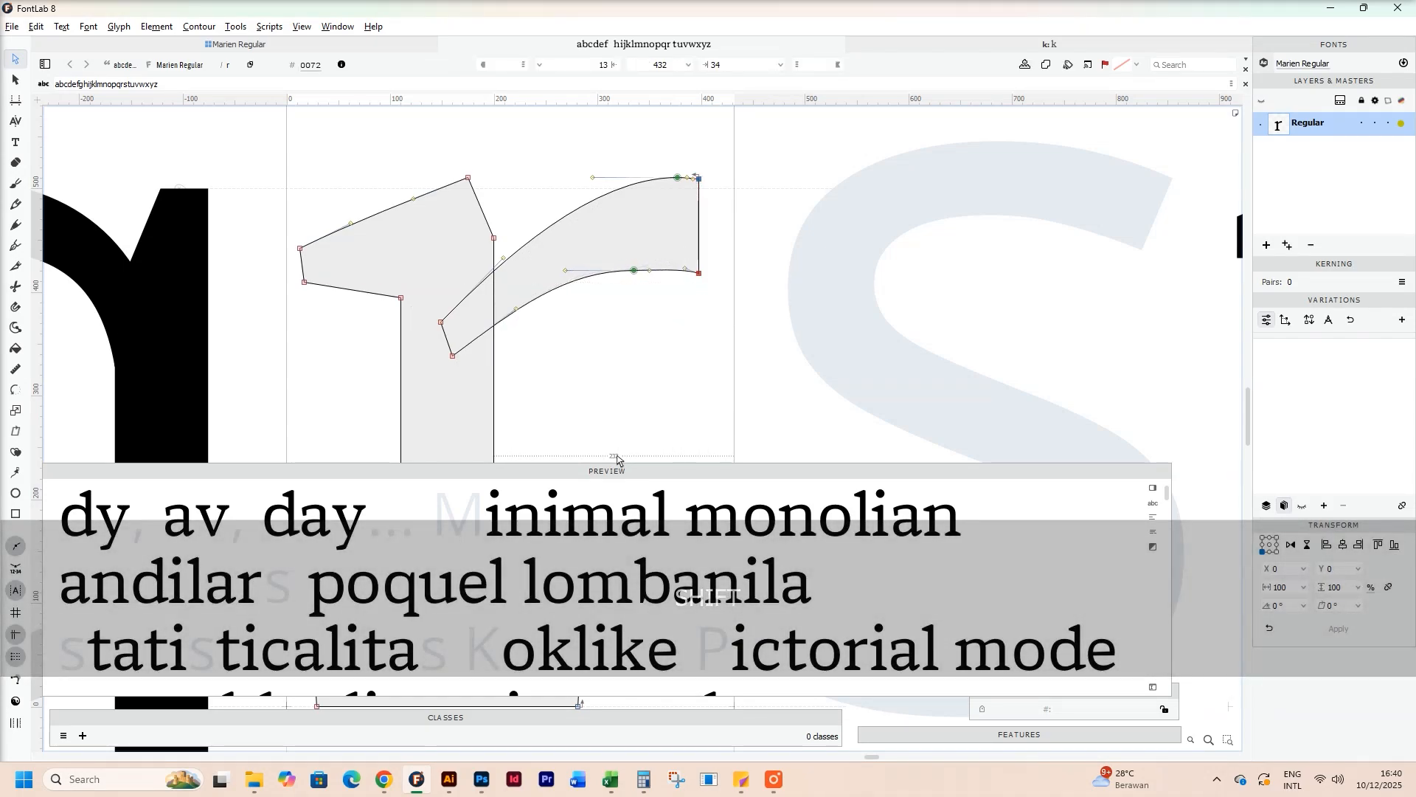
pyautogui.press('x')
pyautogui.press('space')
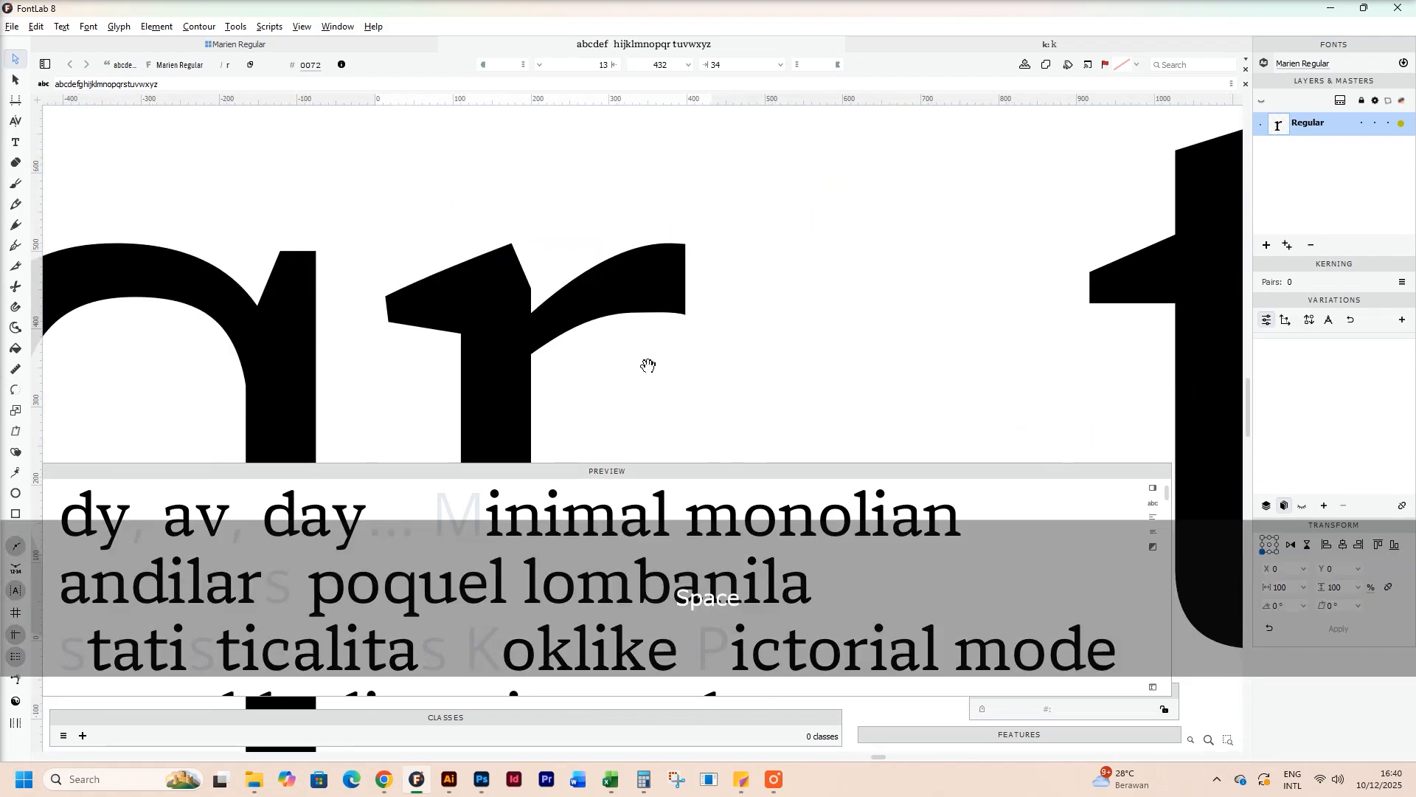
# Step: Reduce the height of the Preview panel to enlarge the glyph editing area around the r's arm
pyautogui.press('z')
pyautogui.moveTo(610, 464); pyautogui.dragTo(620, 576)
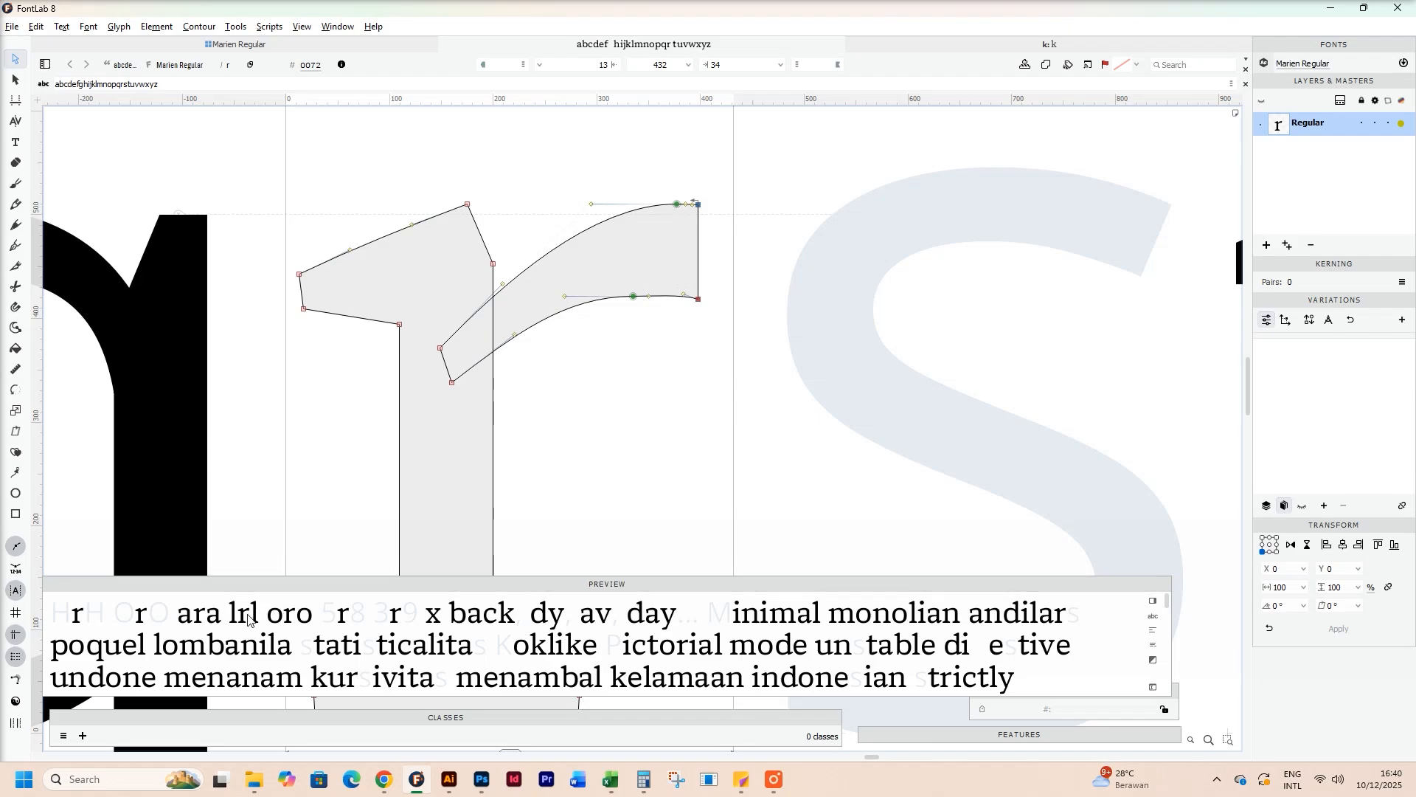
pyautogui.press('z')
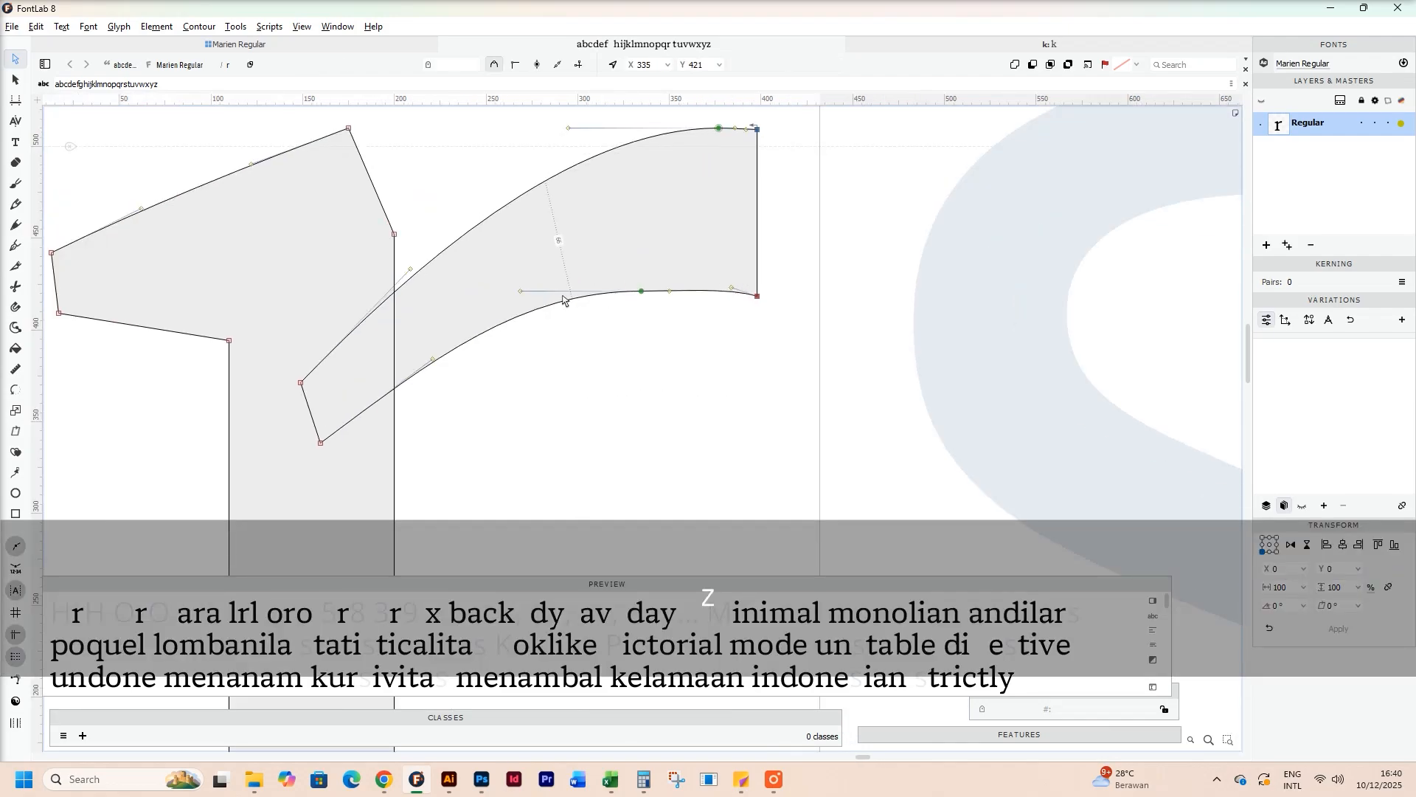
# Step: Reshape the r's arm through the curve handles of its lower and upper edges, and lower the stem's upper-right node to Y 415
pyautogui.moveTo(520, 292); pyautogui.dragTo(565, 291)
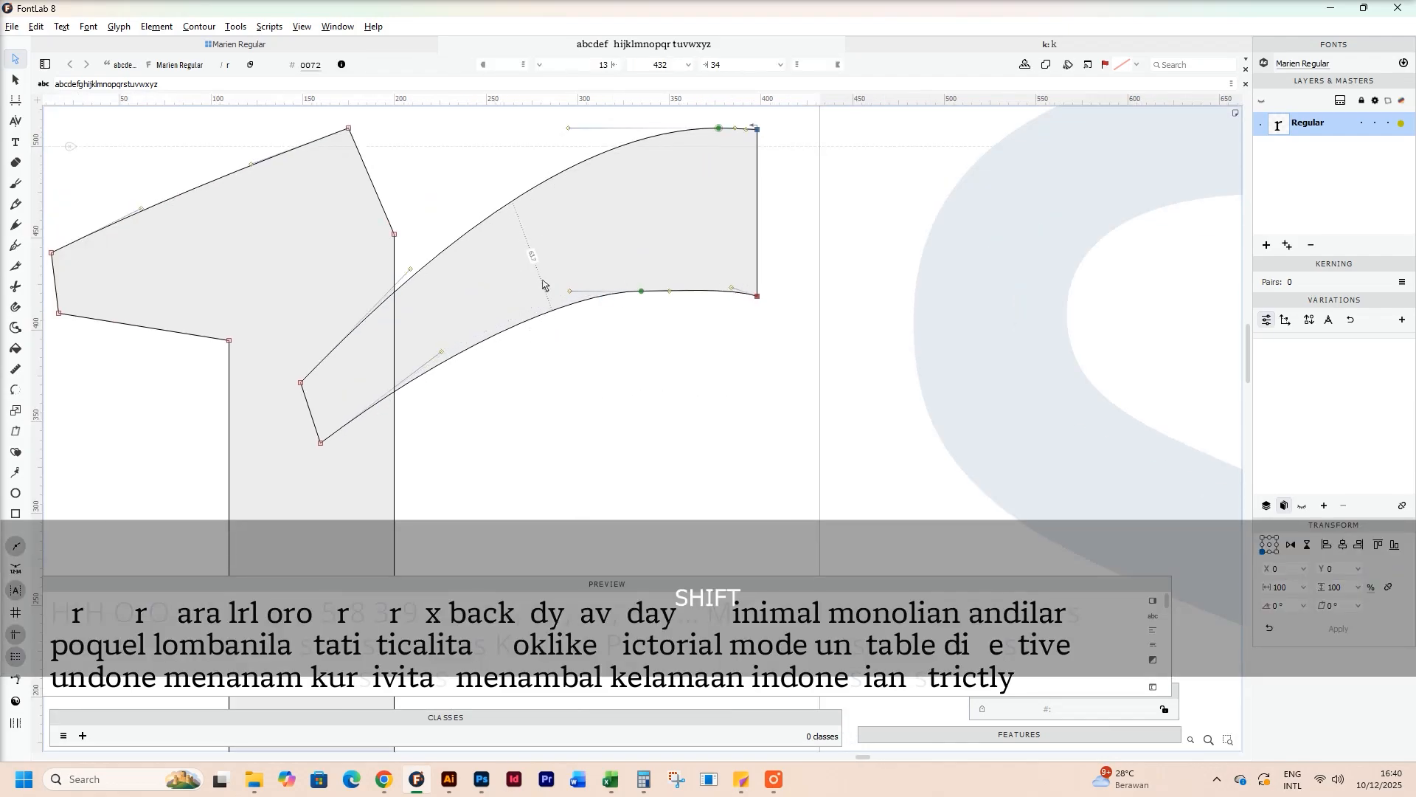
pyautogui.moveTo(411, 270)
pyautogui.mouseDown()
pyautogui.moveTo(425, 222)
pyautogui.moveTo(396, 234)
pyautogui.moveTo(397, 252)
pyautogui.mouseUp()
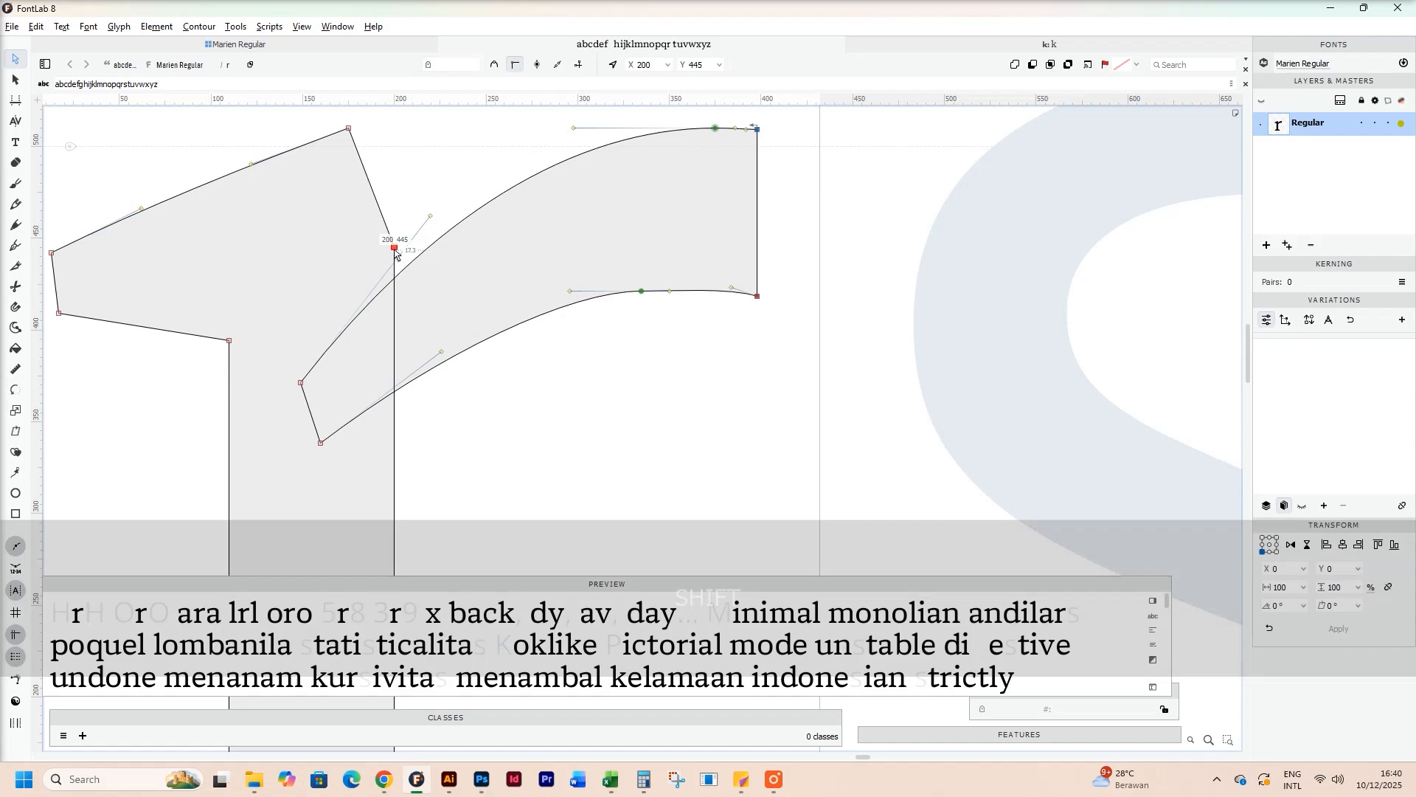
pyautogui.moveTo(397, 254); pyautogui.dragTo(395, 302)
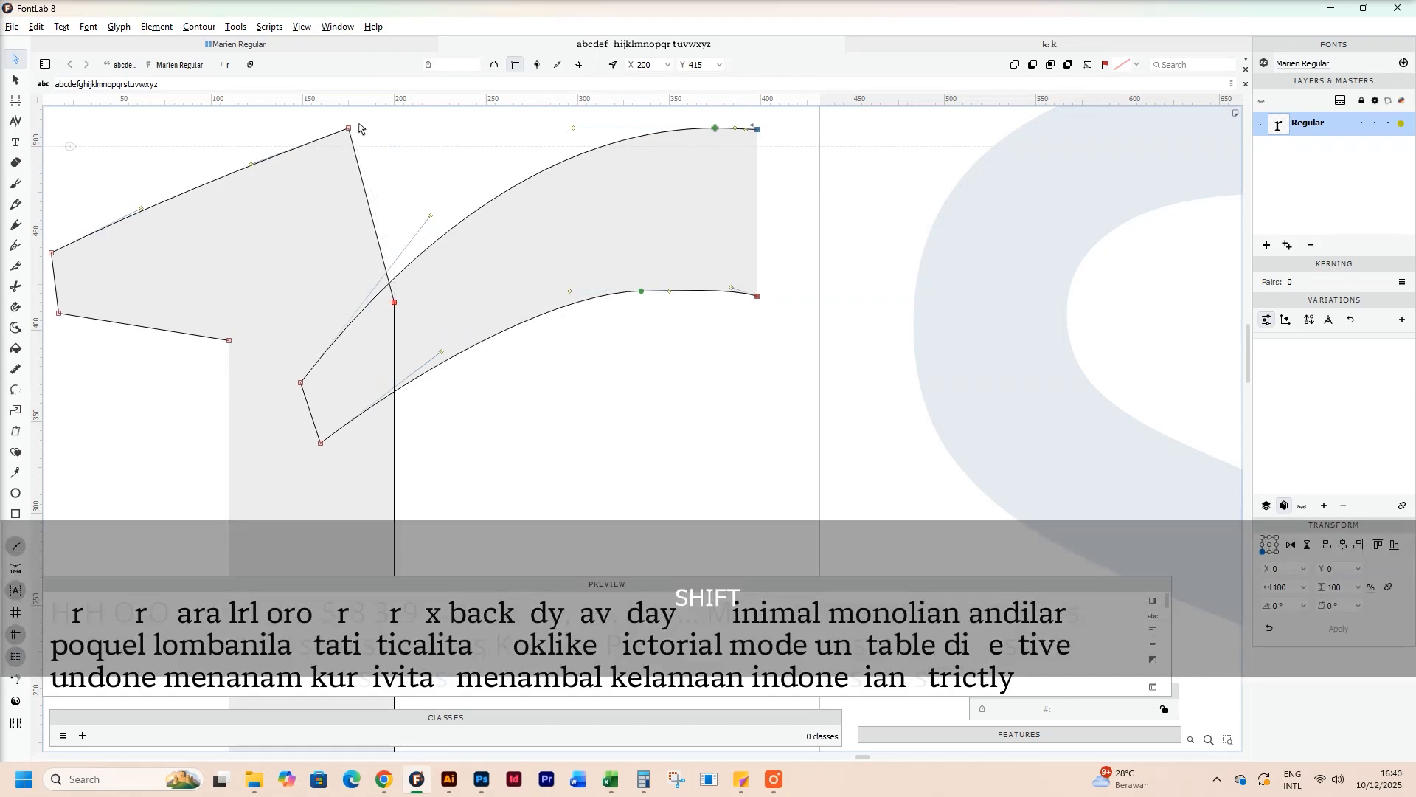
# Step: Move the top serif's peak node horizontally toward the stem's right edge, adjust the serif's sloping top curve, and preview the filled r
pyautogui.moveTo(351, 128); pyautogui.dragTo(380, 129)
pyautogui.moveTo(326, 205); pyautogui.dragTo(215, 117)
pyautogui.moveTo(281, 164); pyautogui.dragTo(270, 161)
pyautogui.press('x')
pyautogui.press('space')
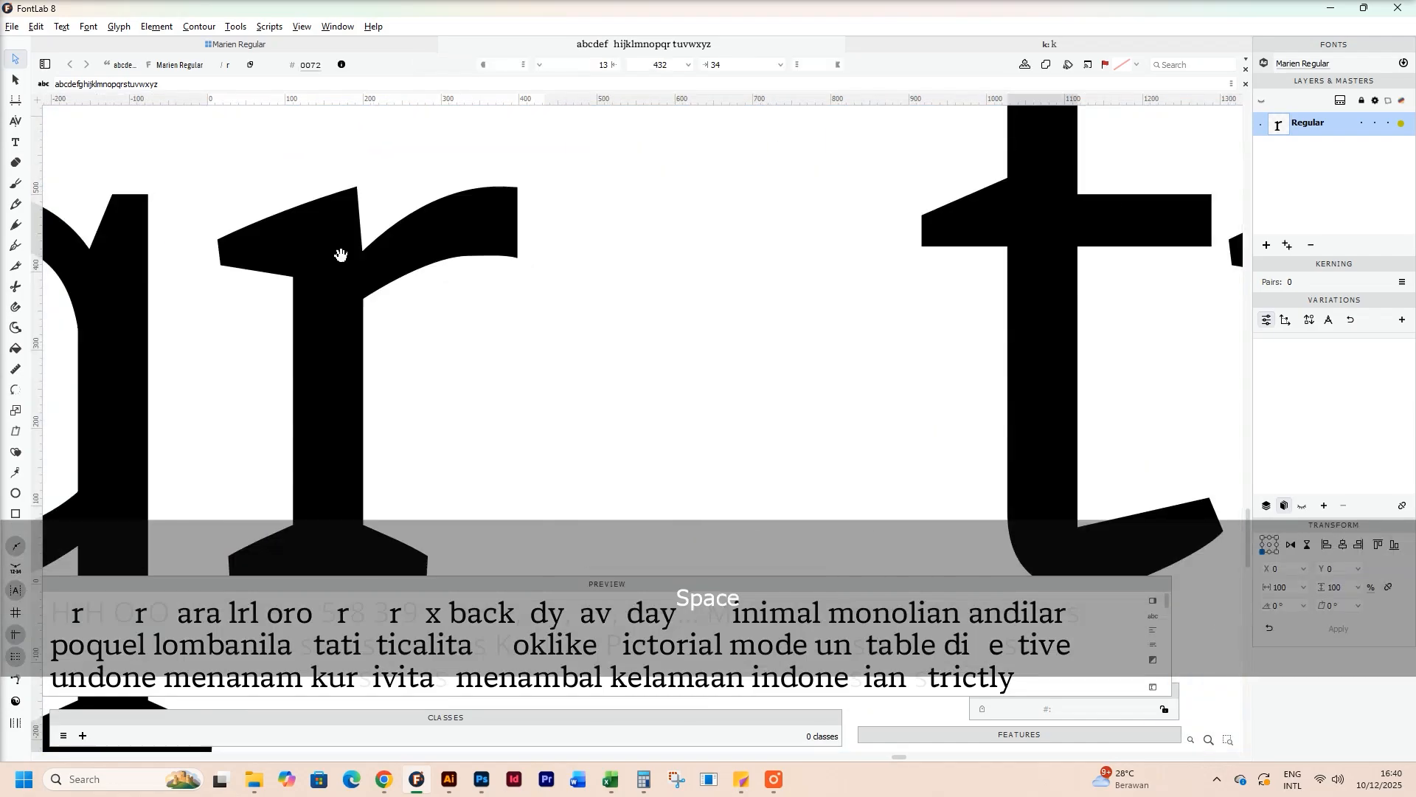
pyautogui.moveTo(378, 282); pyautogui.dragTo(574, 329)
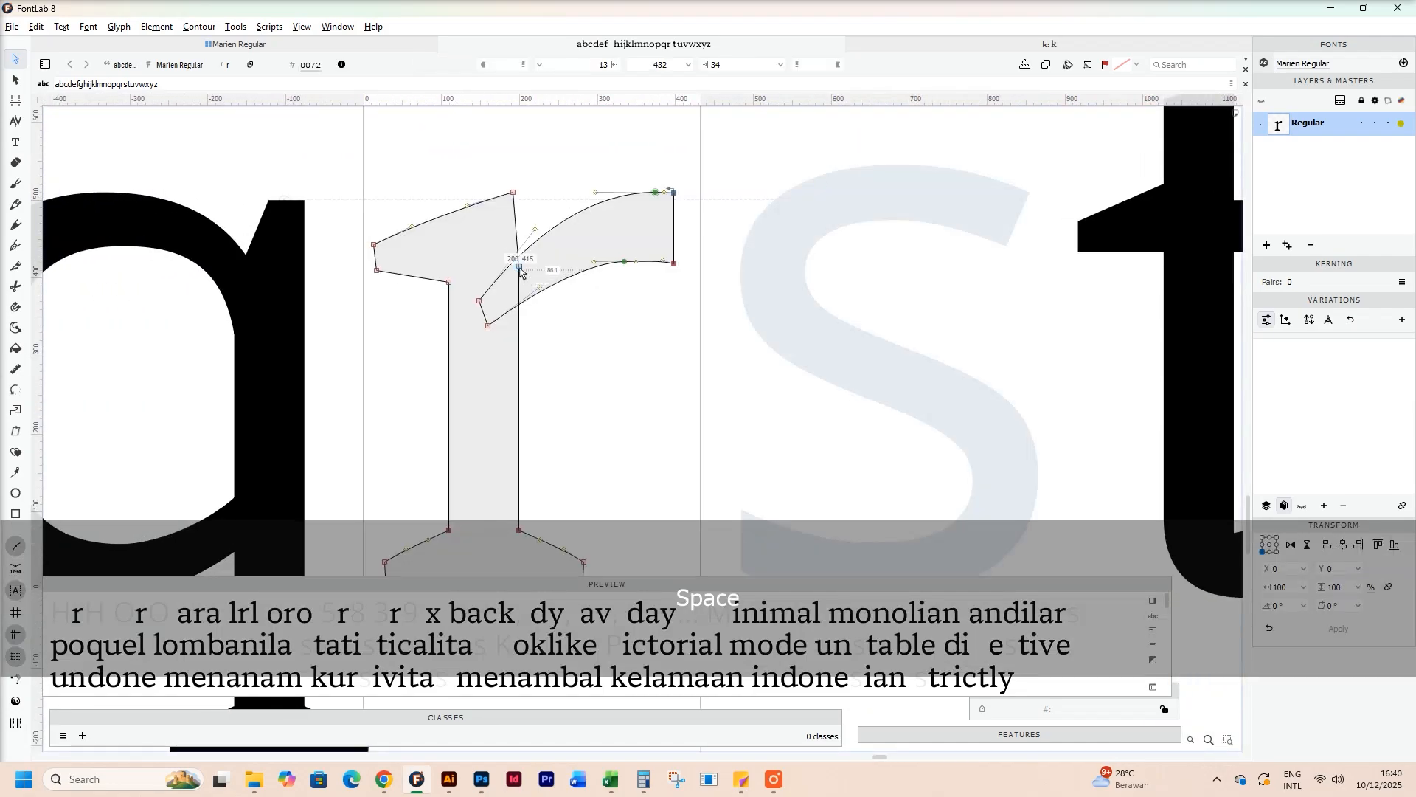
pyautogui.press('space')
pyautogui.moveTo(538, 268); pyautogui.dragTo(553, 267)
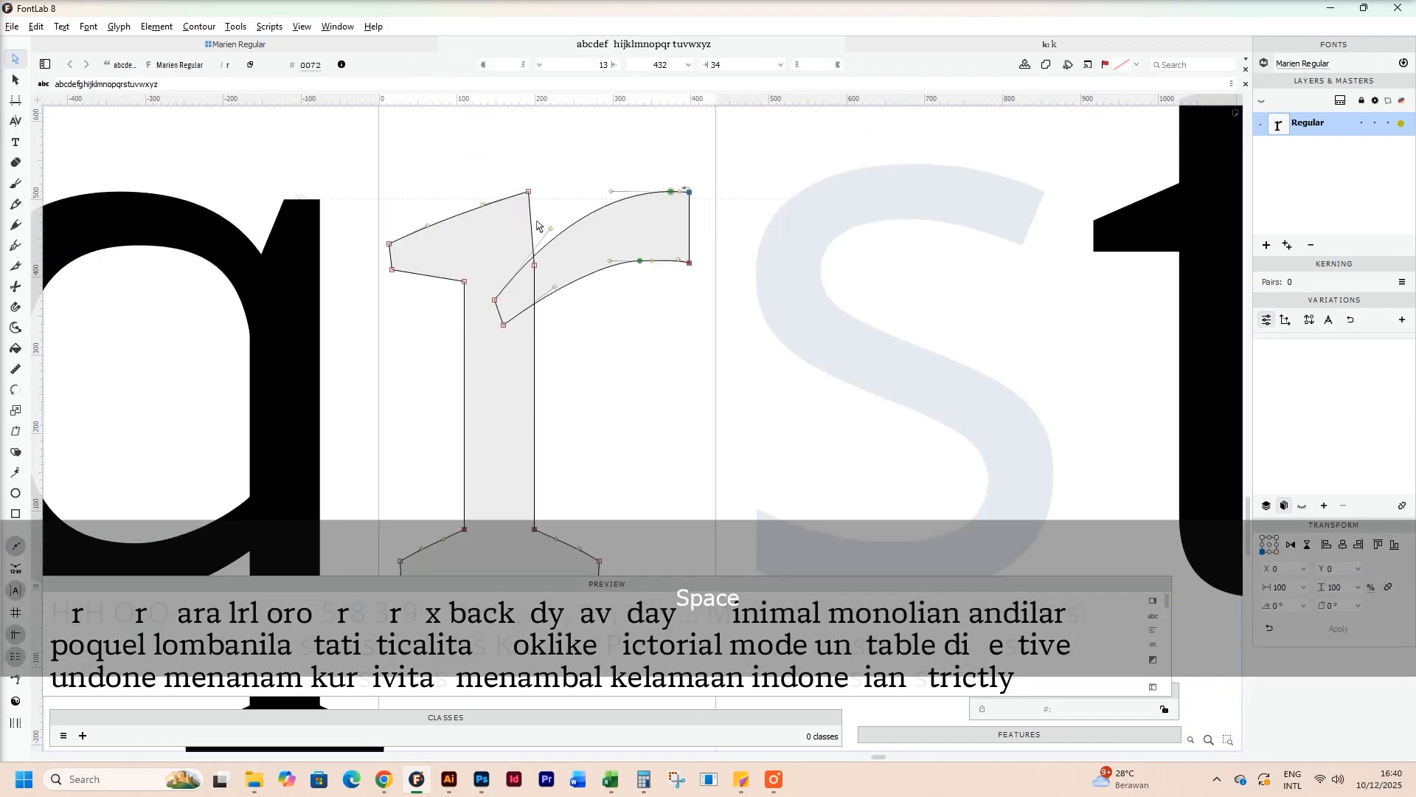
pyautogui.press('space')
pyautogui.moveTo(603, 341); pyautogui.dragTo(619, 284)
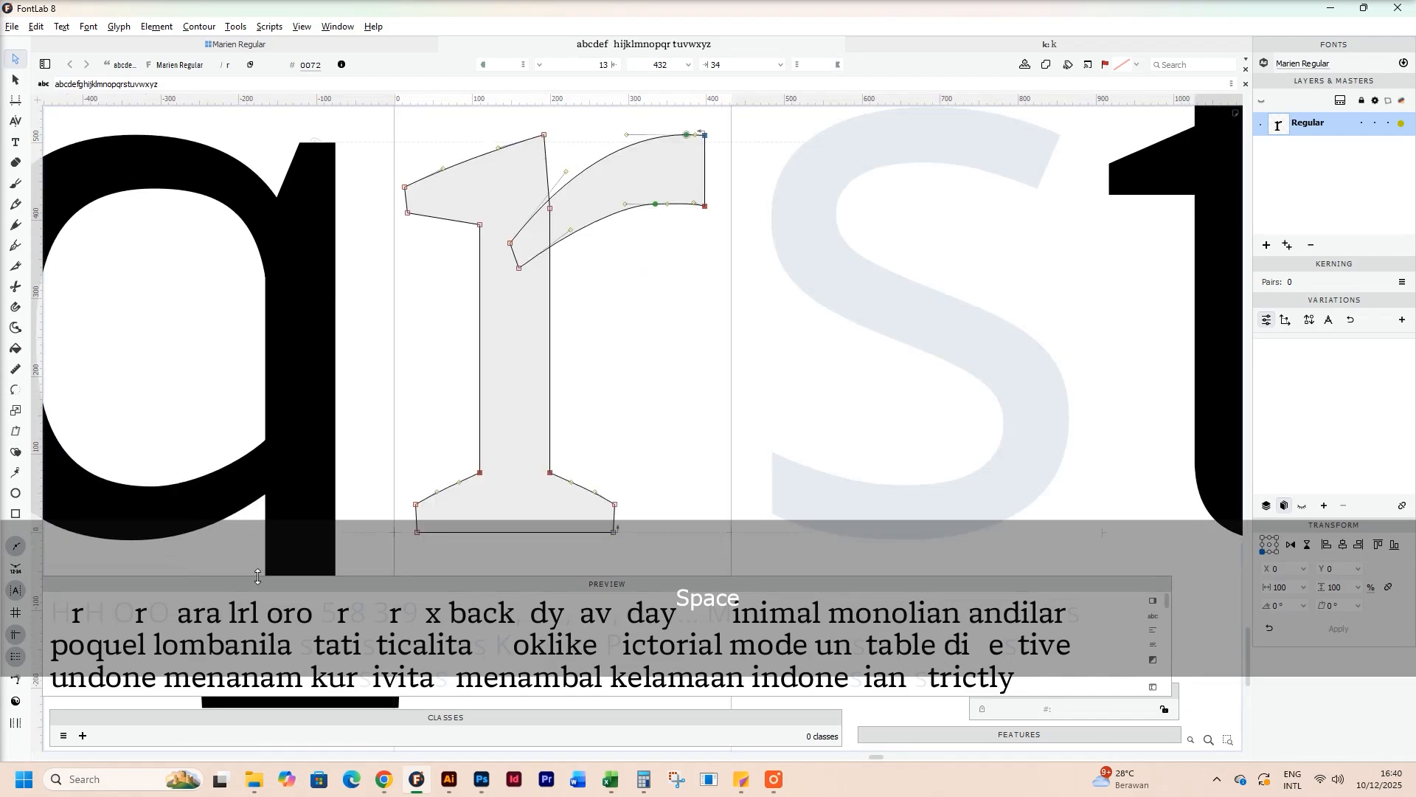
# Step: Enlarge the Preview panel and shift the serif's peak node left to X 183
pyautogui.moveTo(263, 577); pyautogui.dragTo(263, 510)
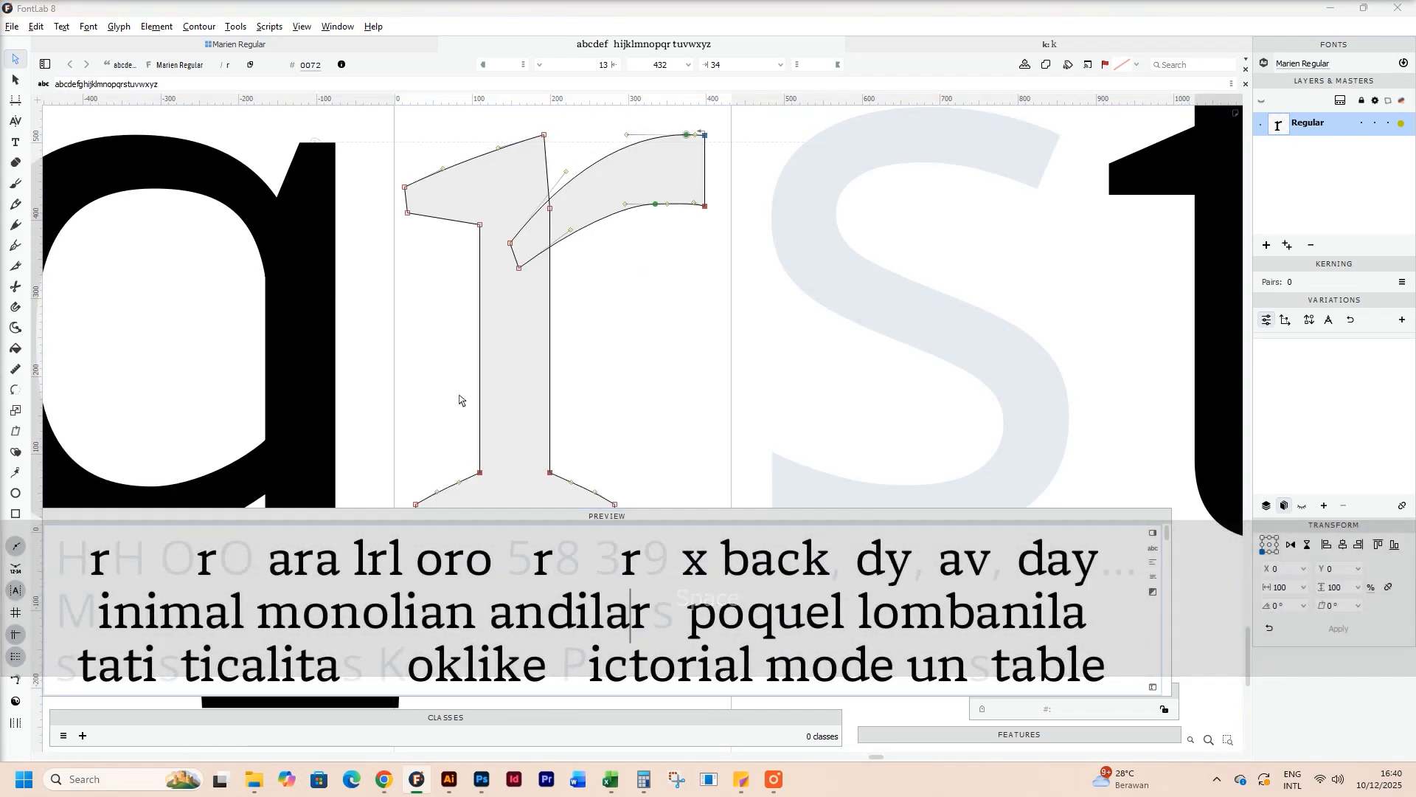
pyautogui.click(544, 135)
pyautogui.press('Left')
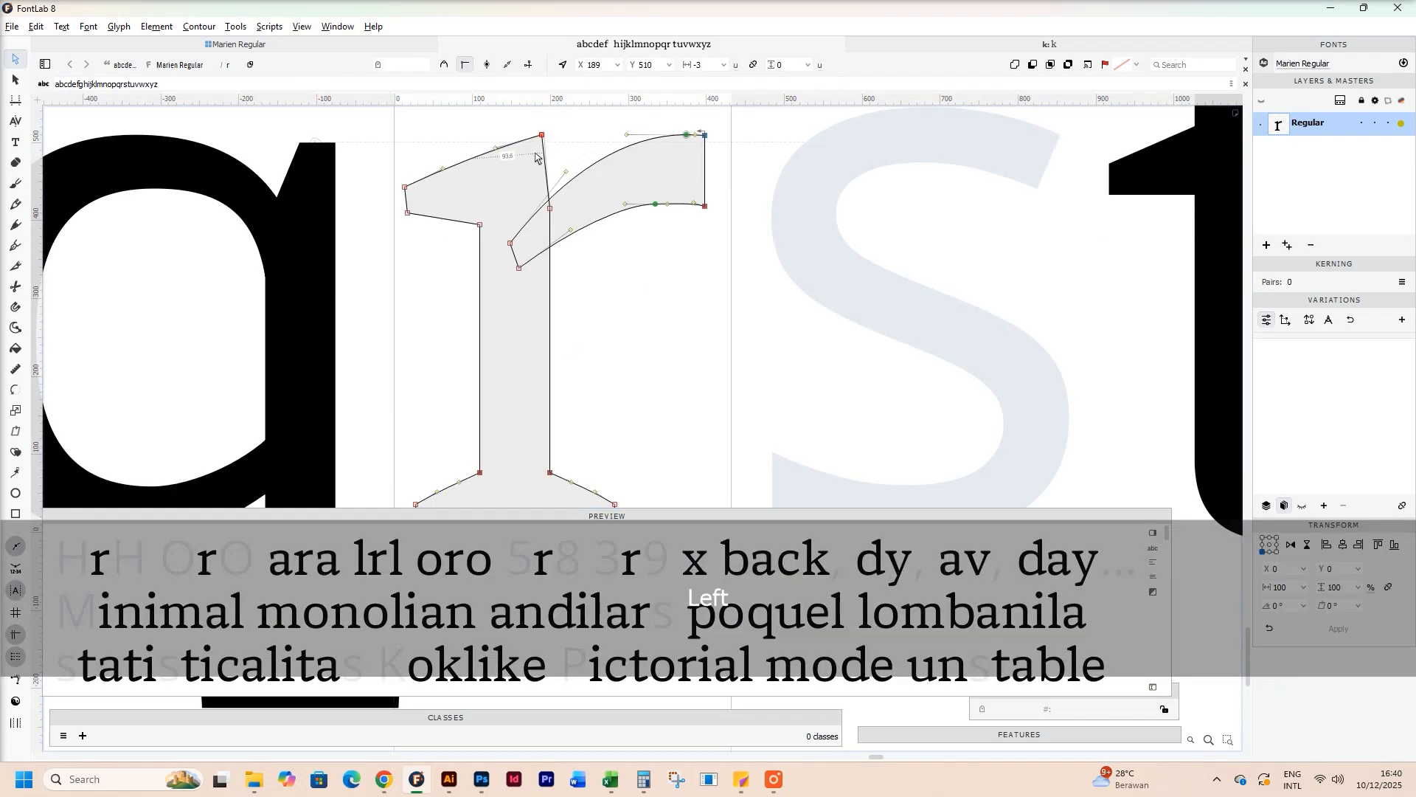
pyautogui.press('space')
pyautogui.moveTo(538, 152); pyautogui.dragTo(539, 173)
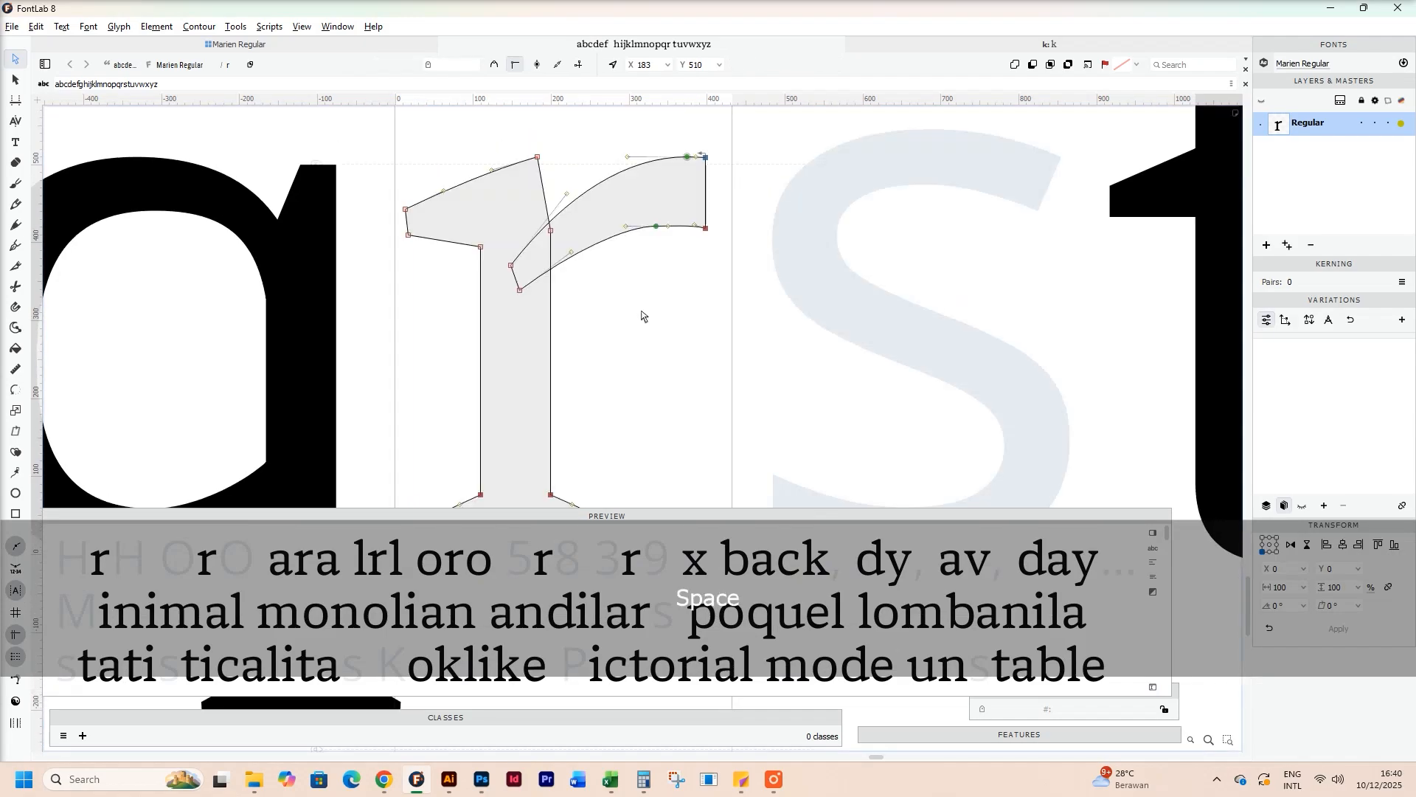
pyautogui.click(642, 314)
pyautogui.scroll(-3, 643, 295)
pyautogui.press('space')
# Step: Flatten the right end of the arm's underside by lowering its curve handle to X 384, Y 419
pyautogui.scroll(3, 652, 277)
pyautogui.hotkey('ctrl', 'z')
pyautogui.scroll(3, 657, 243)
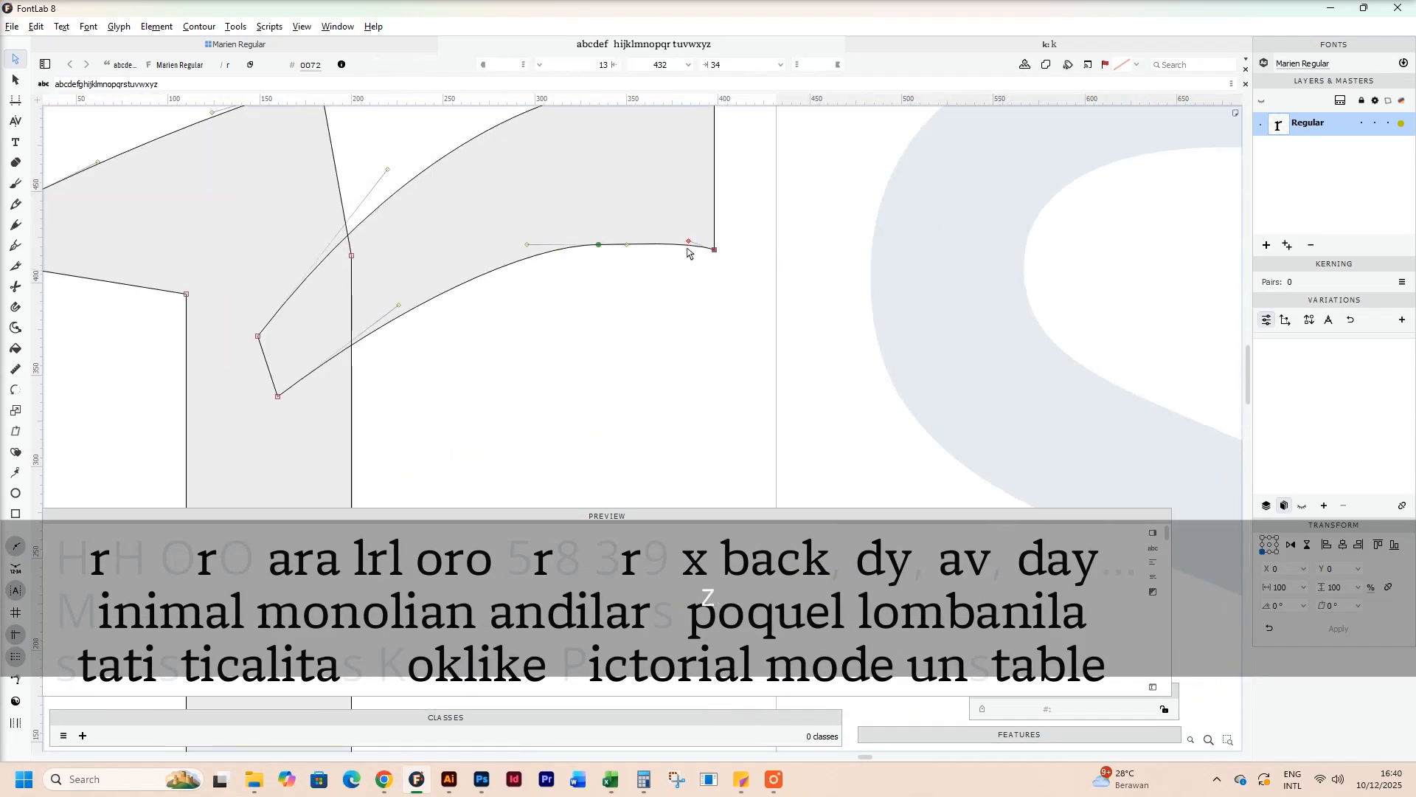
pyautogui.click(689, 245)
pyautogui.moveTo(689, 246); pyautogui.dragTo(690, 248)
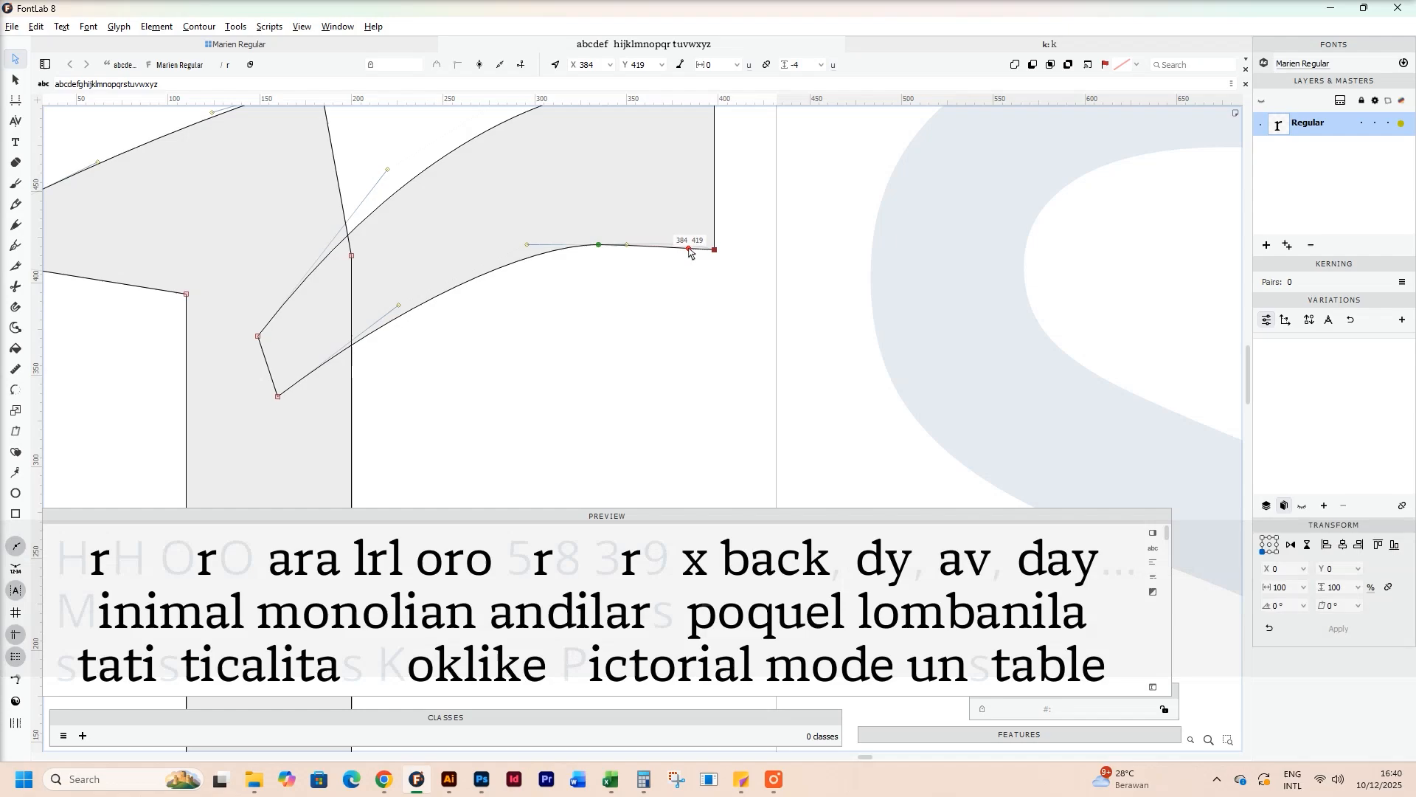
pyautogui.click(703, 290)
pyautogui.press('x')
# Step: Slant the arm's terminal by moving its upper corner node right to X 407, Y 509
pyautogui.moveTo(700, 201); pyautogui.dragTo(712, 201)
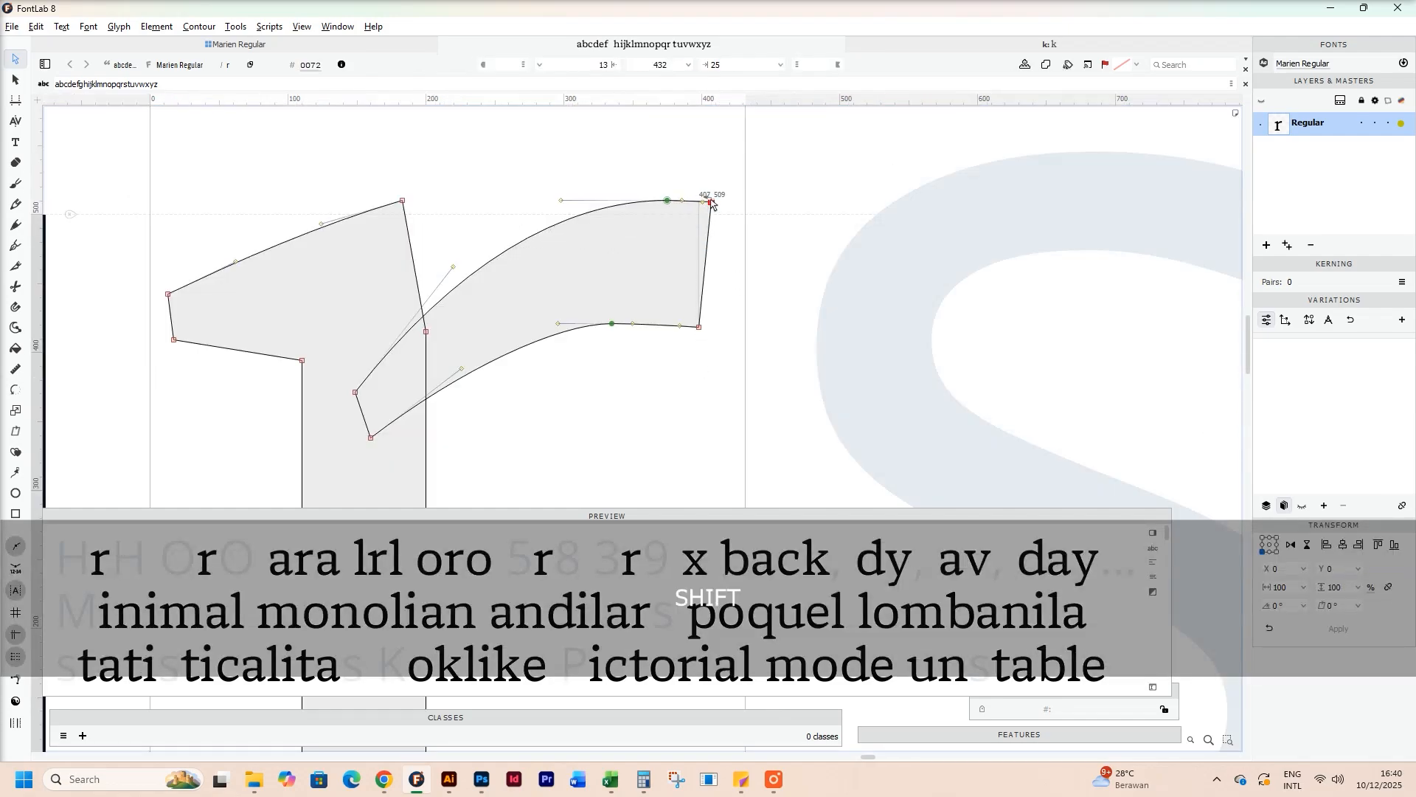
pyautogui.click(665, 419)
pyautogui.scroll(-2, 664, 419)
pyautogui.press('space')
pyautogui.moveTo(623, 430); pyautogui.dragTo(625, 364)
# Step: Move both nodes of the arm's slanted terminal left together so the lower corner sits at X 387
pyautogui.moveTo(686, 149); pyautogui.dragTo(748, 315)
pyautogui.hotkey('shift', 'Left')
pyautogui.hotkey('shift', 'Left')
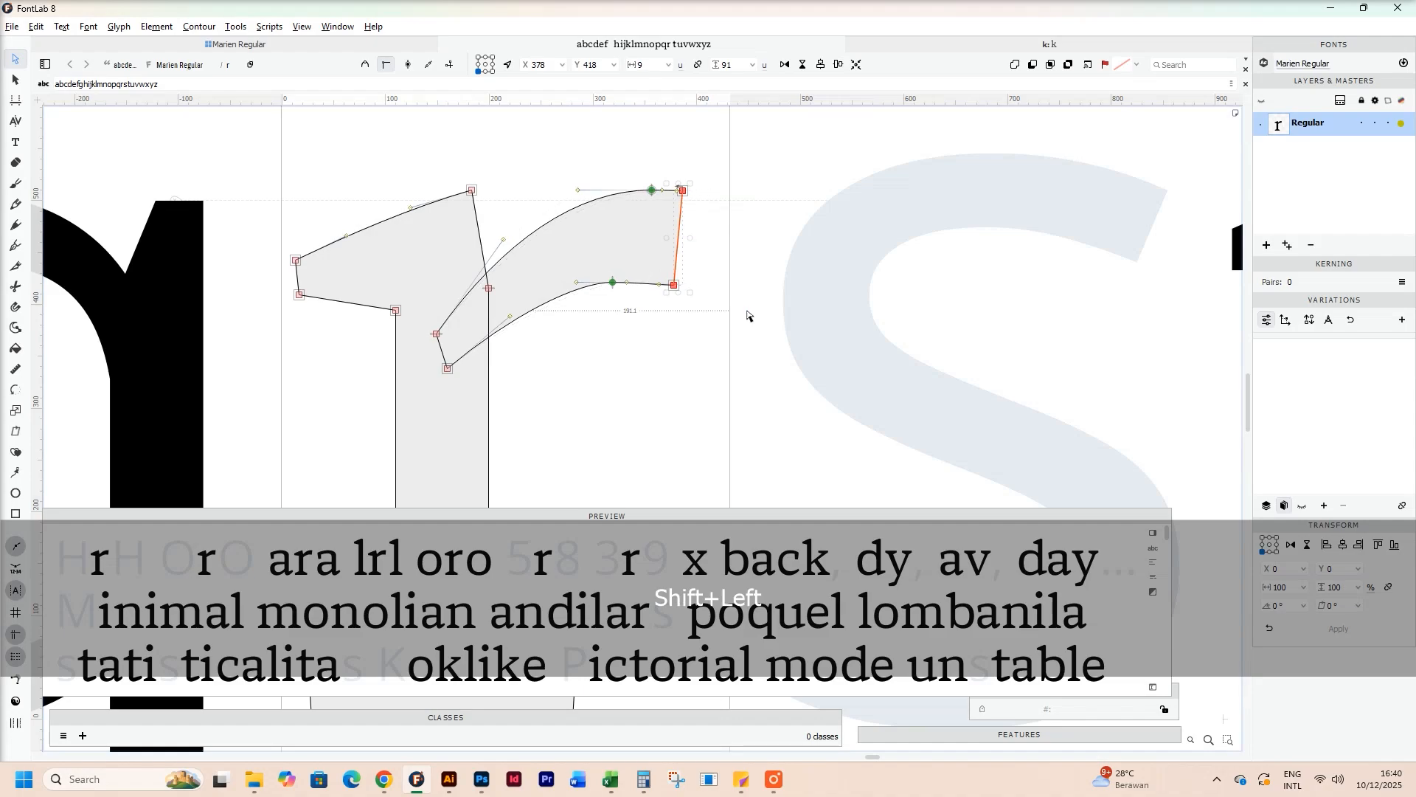
pyautogui.hotkey('shift', 'Right')
pyautogui.press('Left')
pyautogui.press('z')
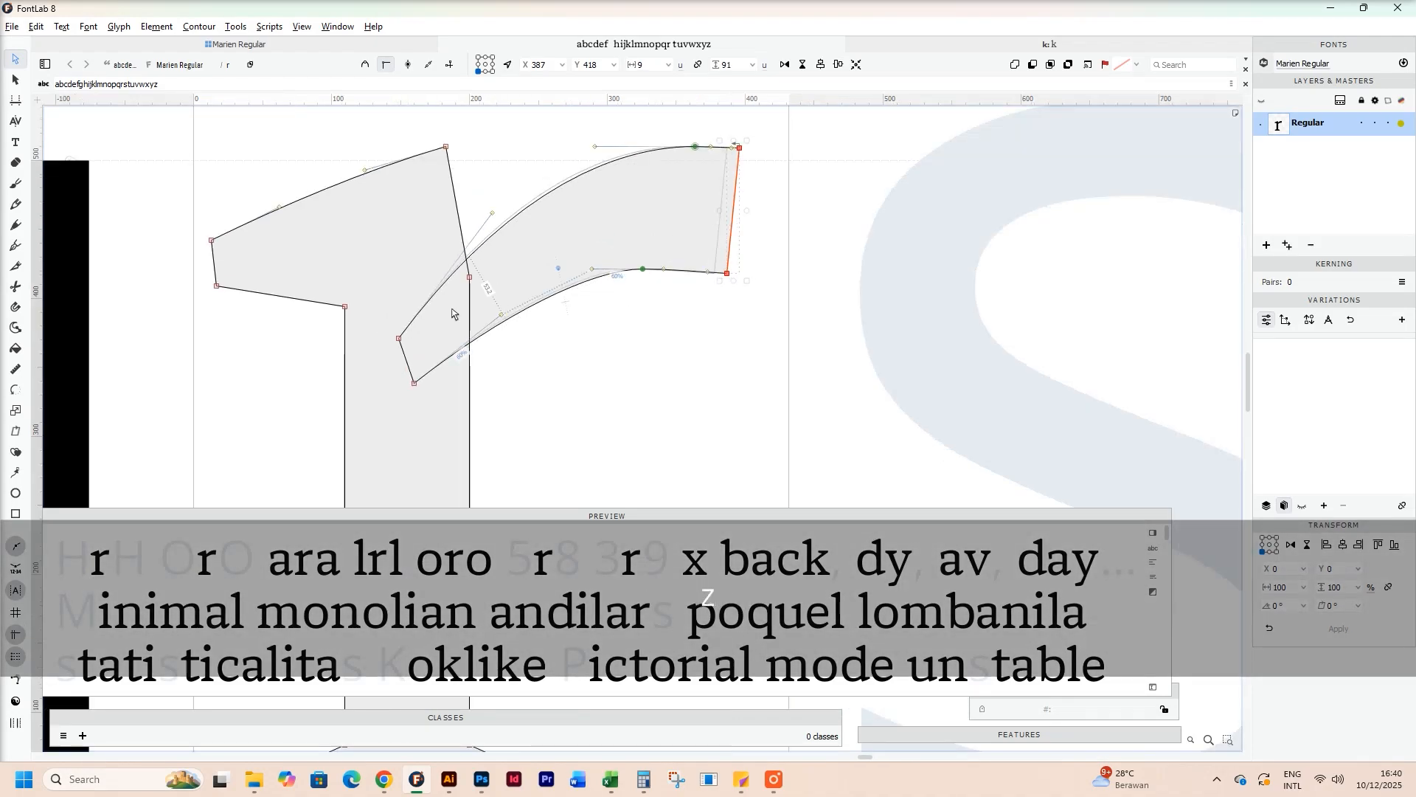
# Step: Lower the upper root node of the arm inside the stem to Y 360
pyautogui.scroll(1, 396, 310)
pyautogui.moveTo(399, 350); pyautogui.dragTo(401, 370)
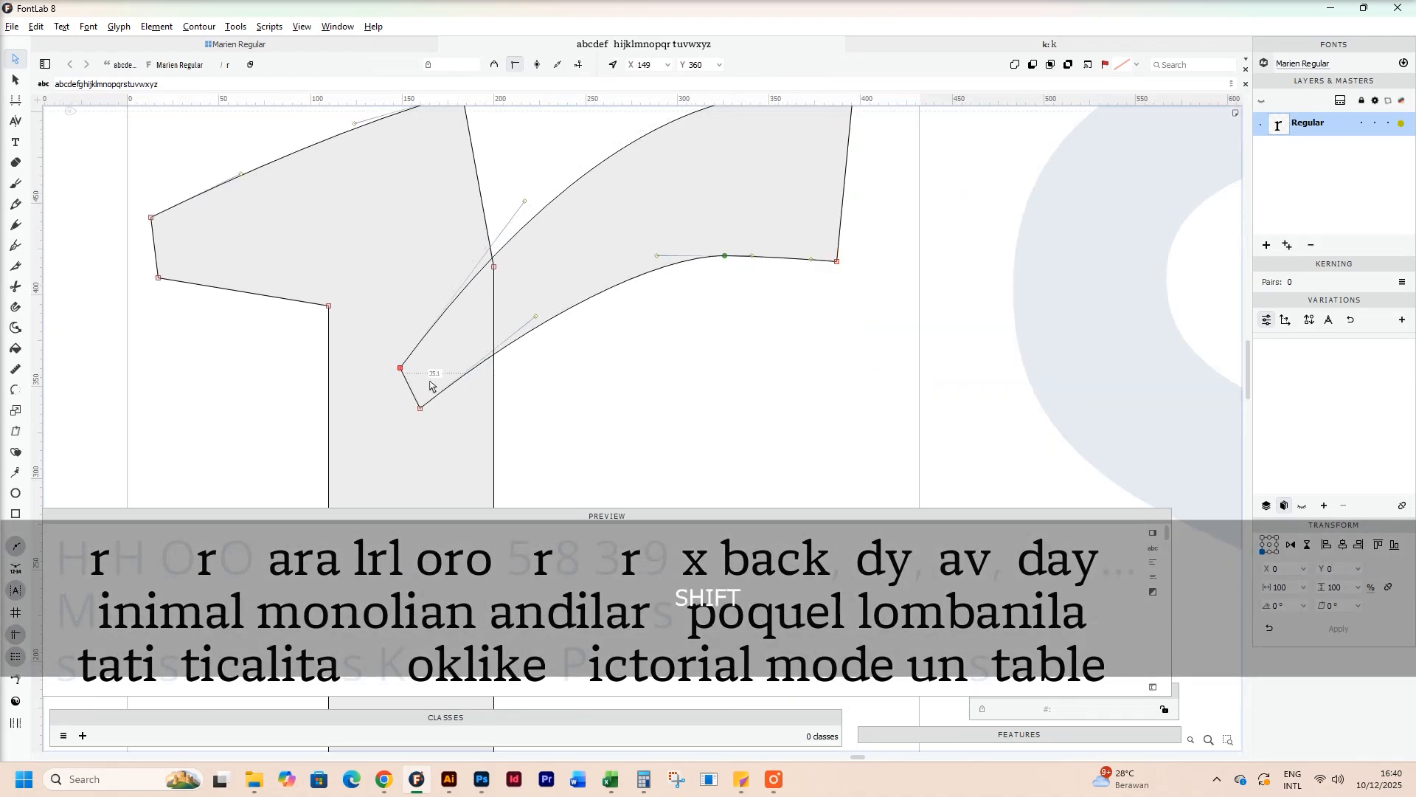
pyautogui.scroll(-2, 577, 436)
pyautogui.press('space')
pyautogui.moveTo(581, 406); pyautogui.dragTo(580, 370)
pyautogui.press('z')
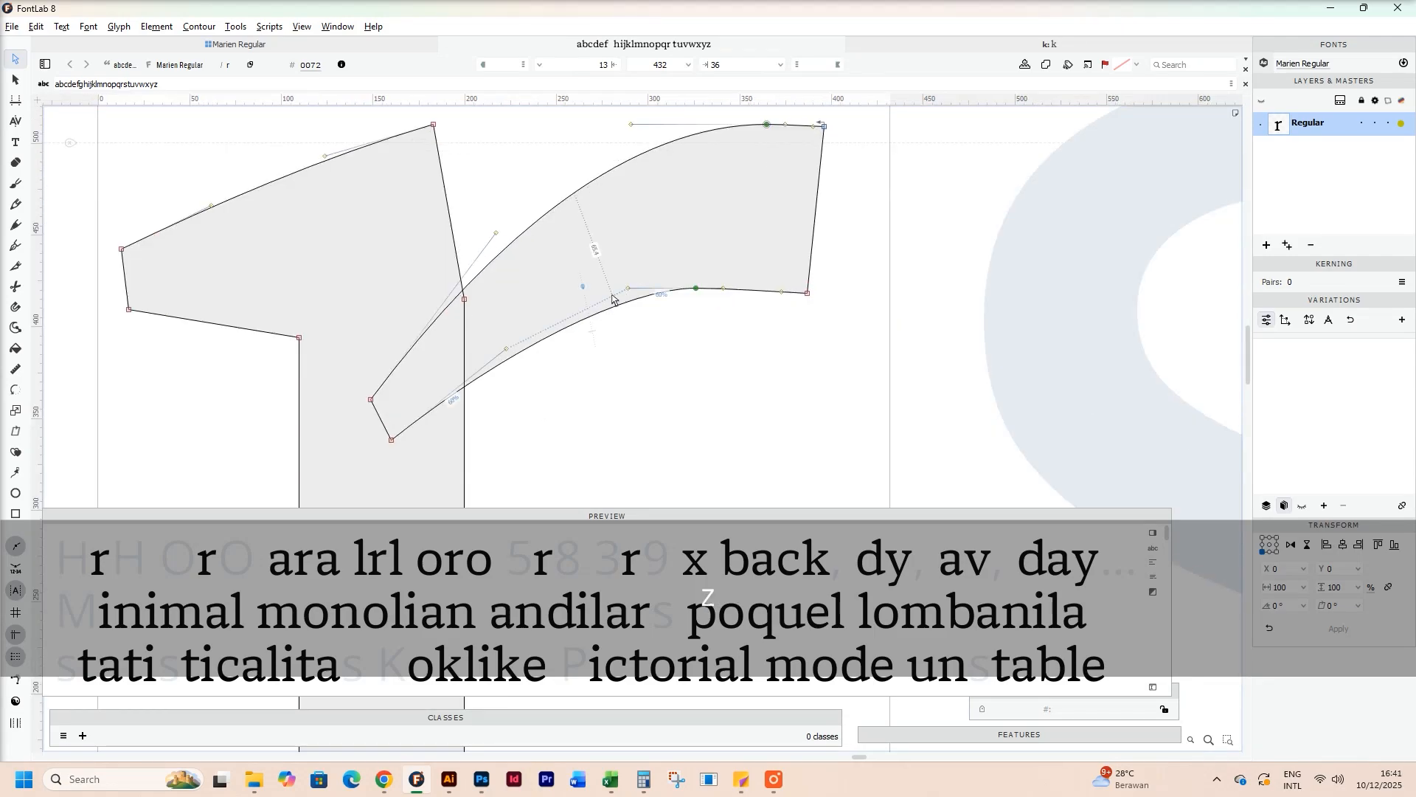
# Step: Refine the curves of the arm's upper and lower edges through their handles and preview the filled r
pyautogui.doubleClick(590, 155)
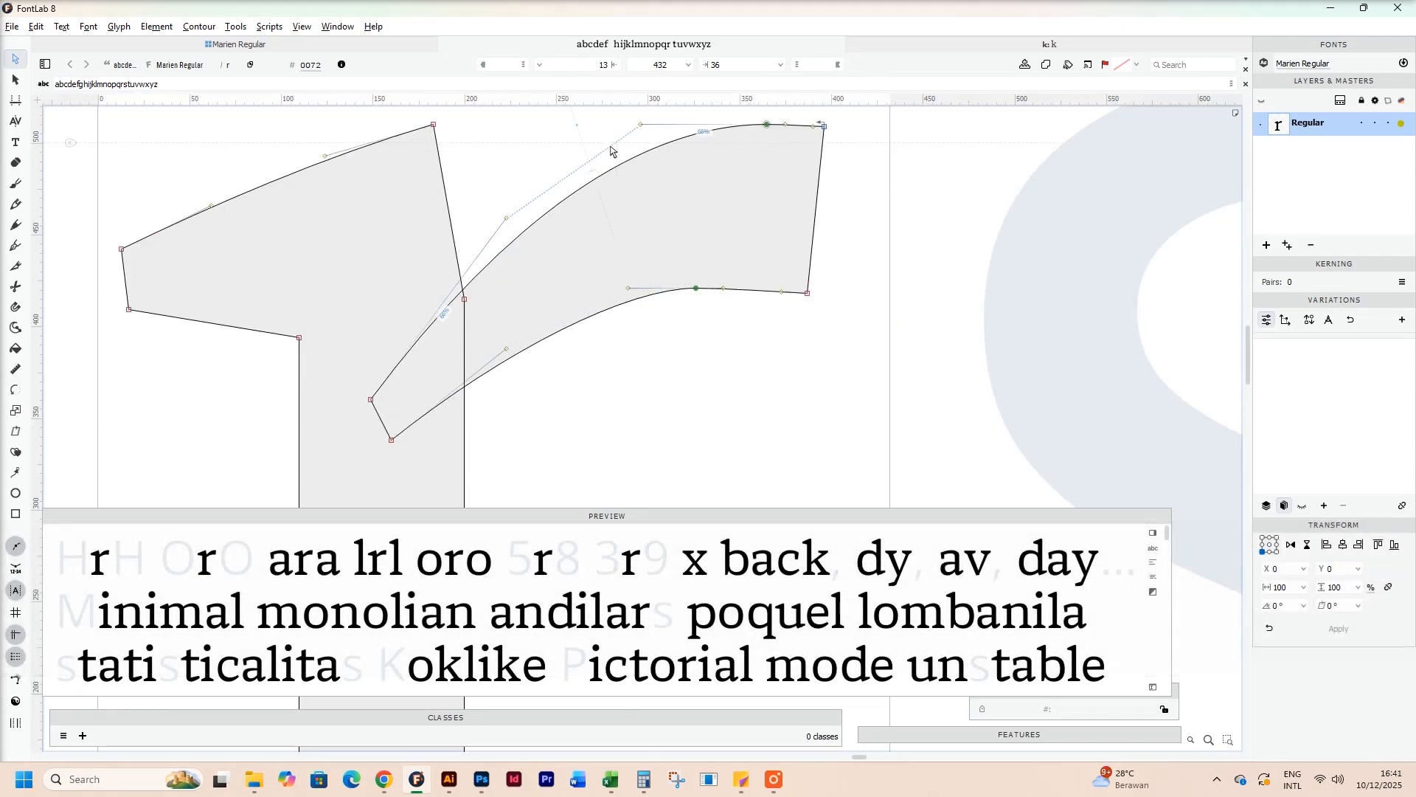
pyautogui.moveTo(611, 151); pyautogui.dragTo(605, 150)
pyautogui.moveTo(610, 303); pyautogui.dragTo(606, 296)
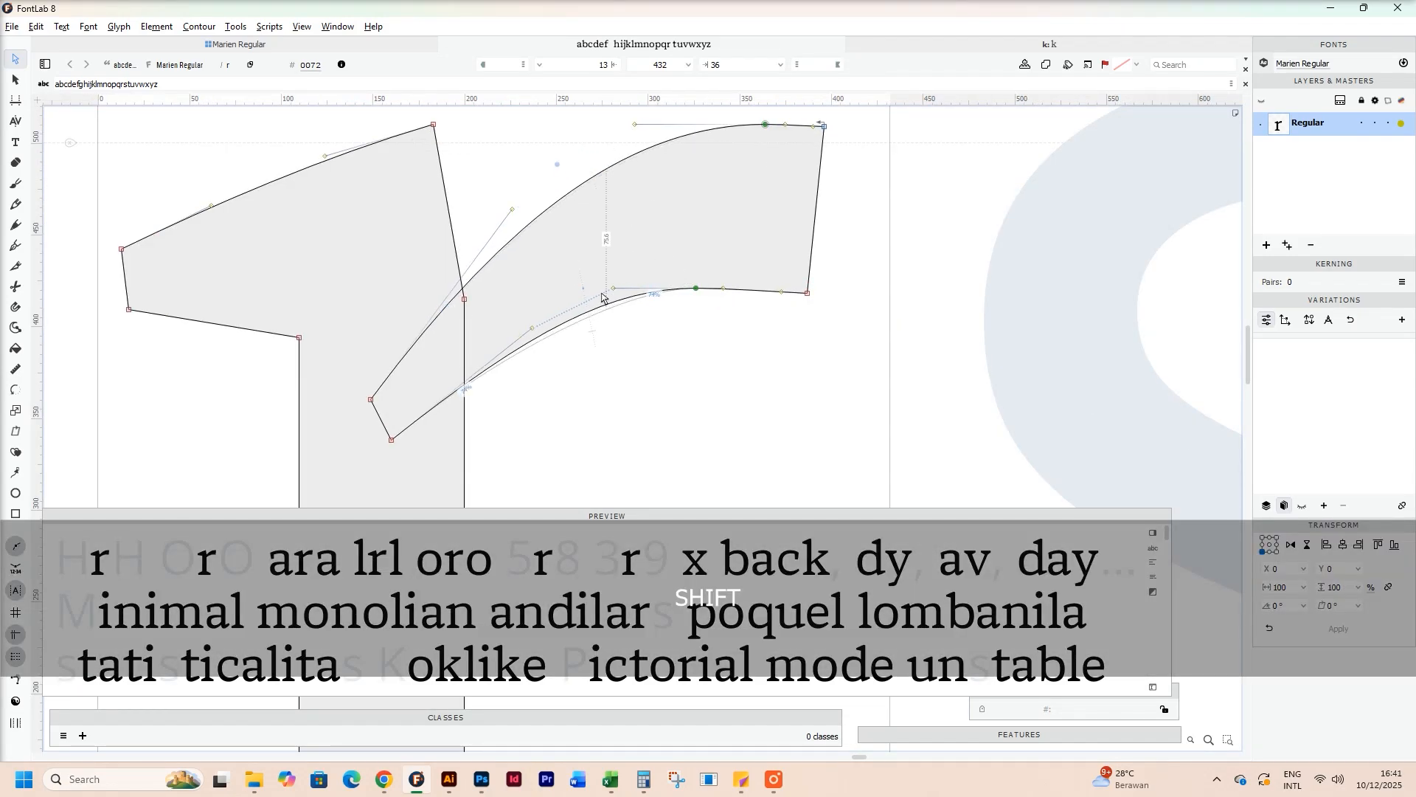
pyautogui.press('x')
pyautogui.press('space')
pyautogui.moveTo(635, 370); pyautogui.dragTo(620, 316)
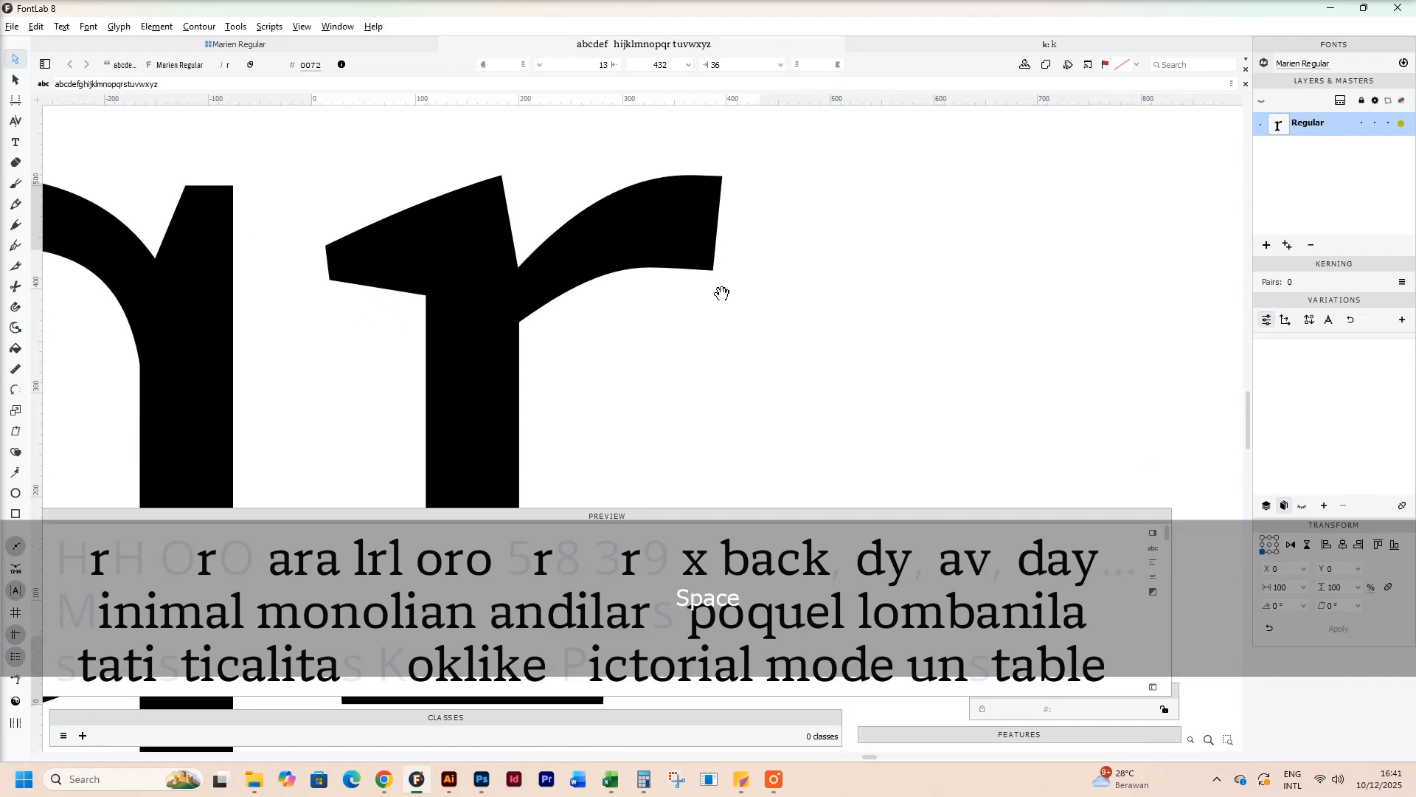
# Step: Examine the r's shape and spacing beside its neighbouring letters and across the whole lowercase alphabet
pyautogui.press('x')
pyautogui.press('x')
pyautogui.press('x')
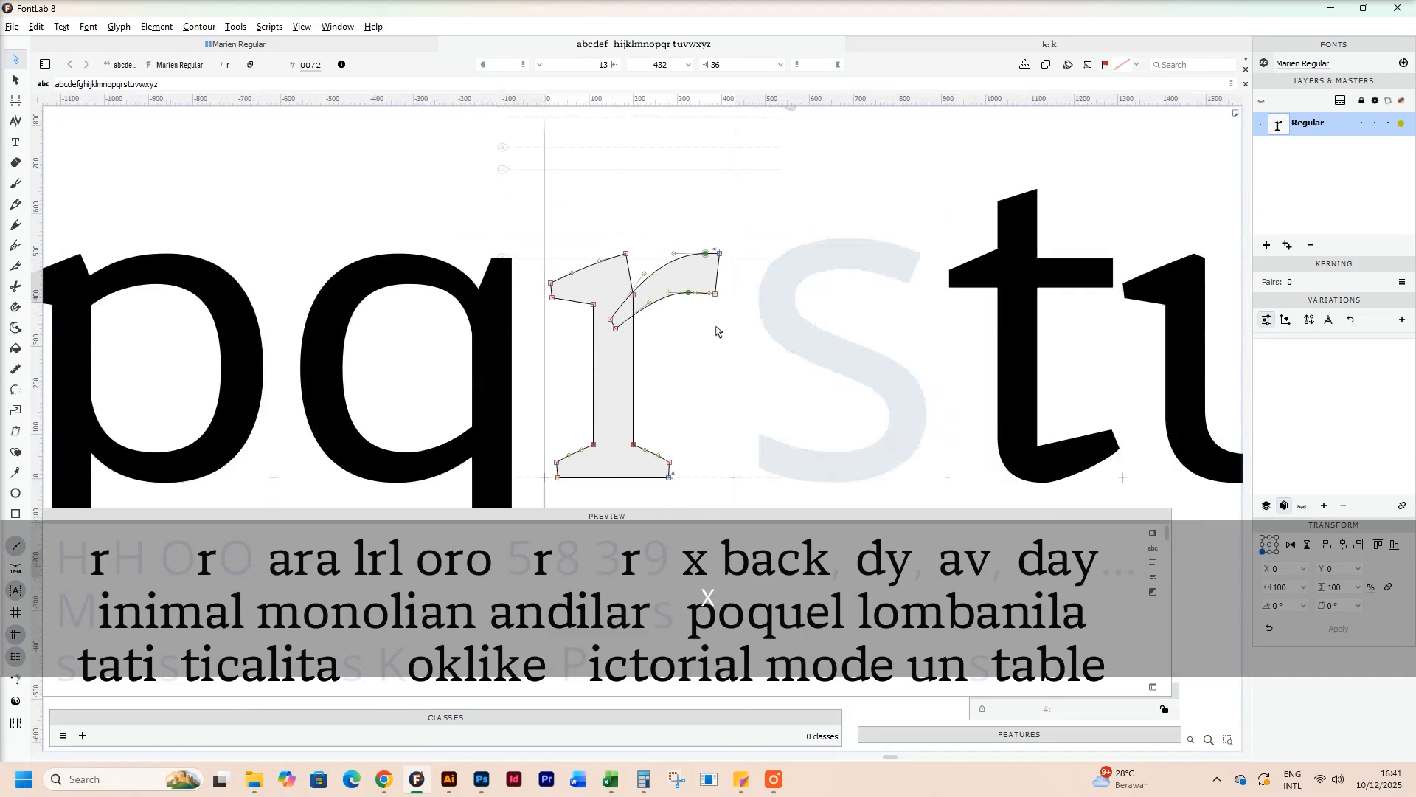
pyautogui.press('space')
pyautogui.moveTo(722, 329); pyautogui.dragTo(708, 266)
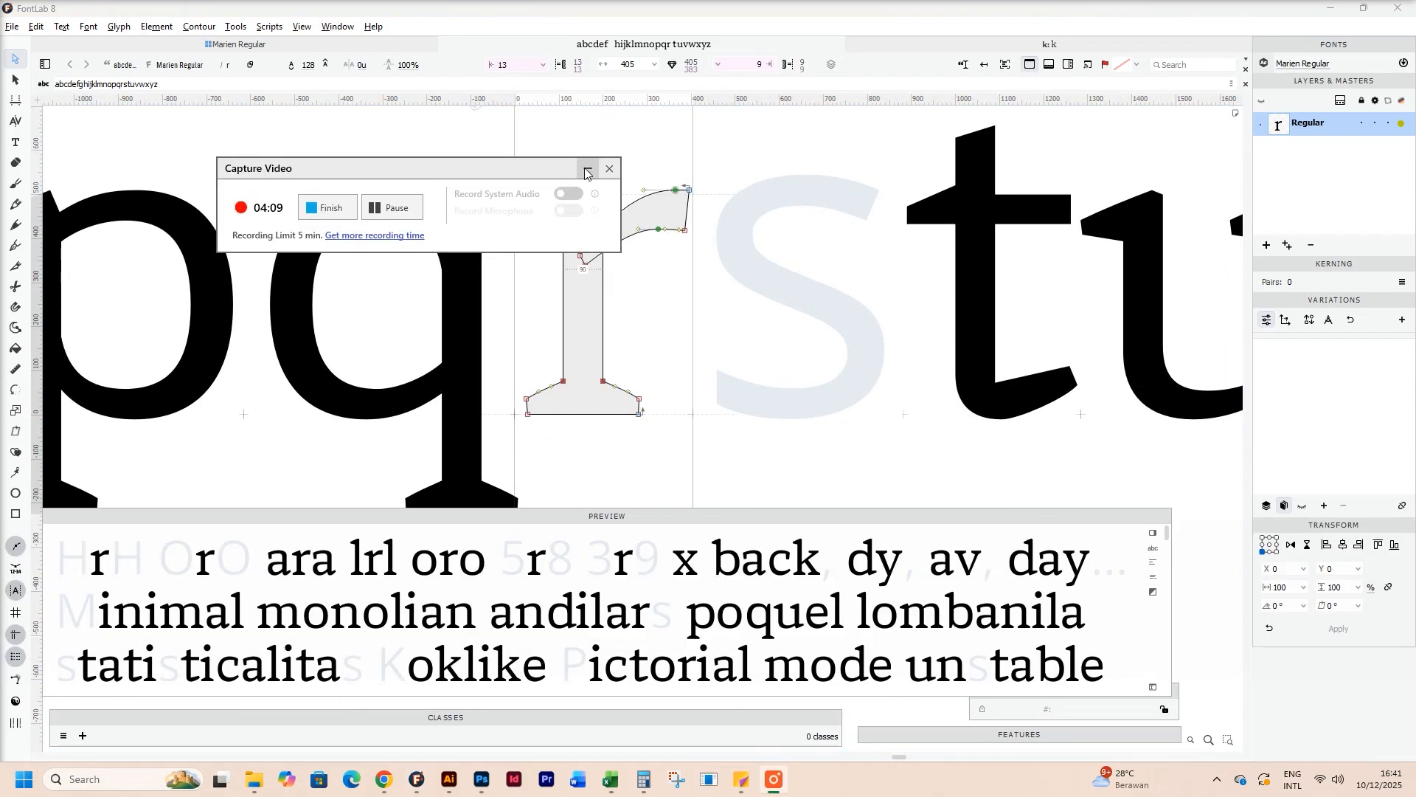
pyautogui.click(587, 171)
pyautogui.press('space')
pyautogui.moveTo(657, 301); pyautogui.dragTo(639, 322)
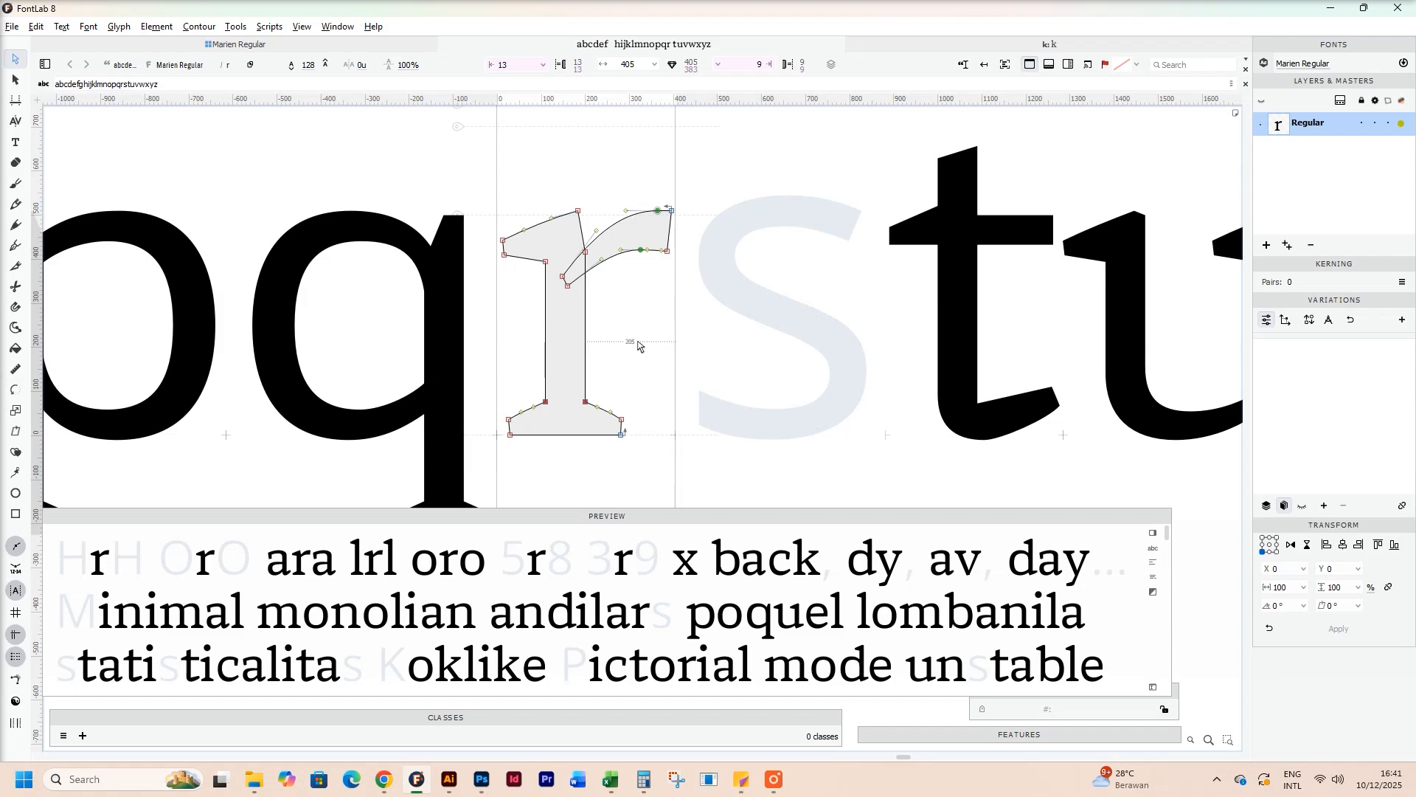
pyautogui.press('x')
pyautogui.press('x')
pyautogui.press('space')
pyautogui.moveTo(677, 354); pyautogui.dragTo(905, 344)
pyautogui.press('x')
pyautogui.press('x')
pyautogui.press('x')
pyautogui.press('x')
pyautogui.press('space')
pyautogui.moveTo(826, 366); pyautogui.dragTo(891, 363)
pyautogui.press('space')
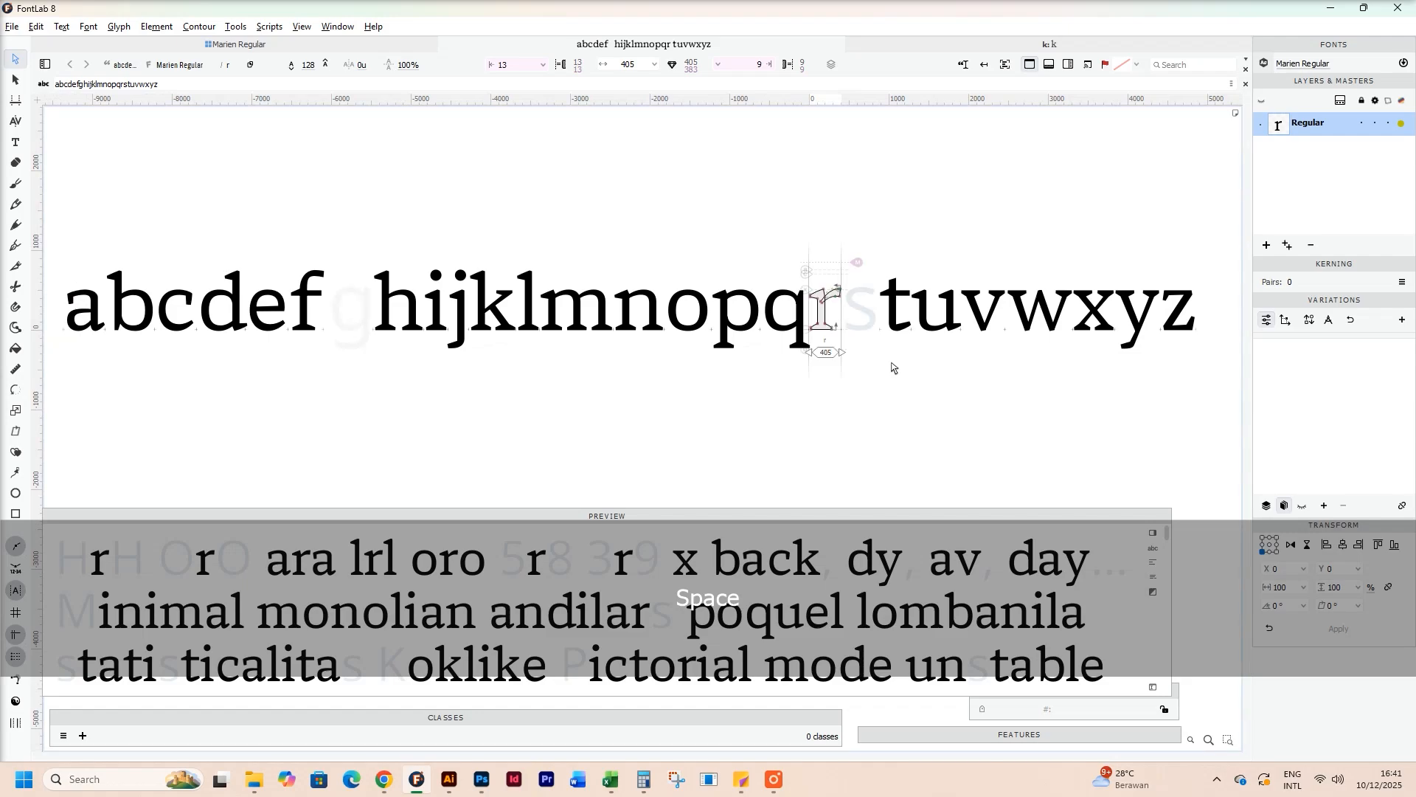